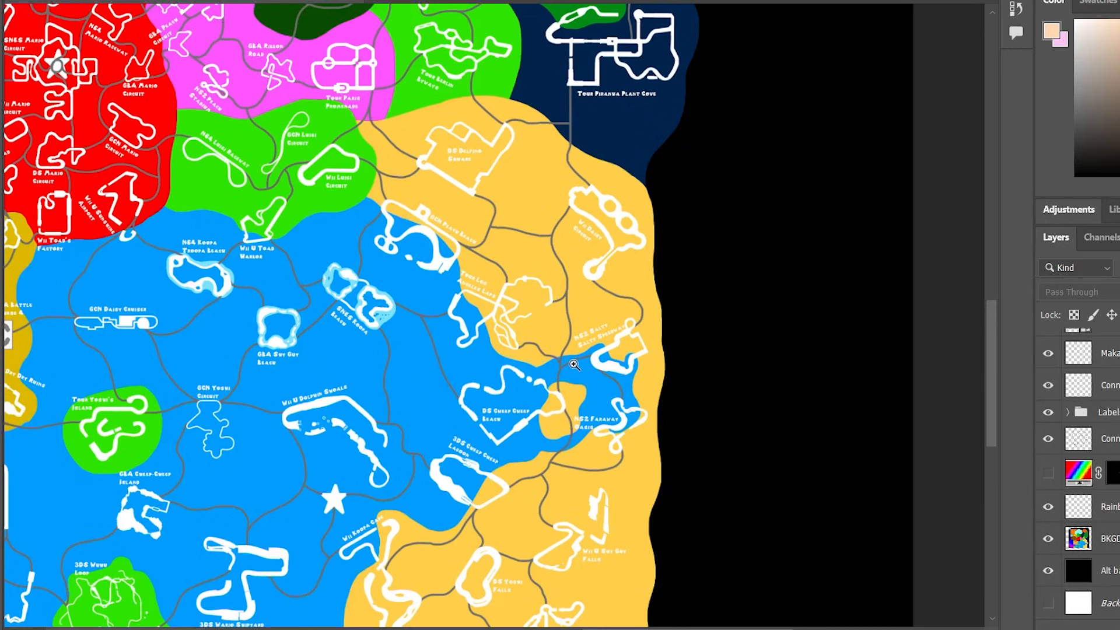
Hide the coloured BKGD layer behind the race-track map.
click(447, 284)
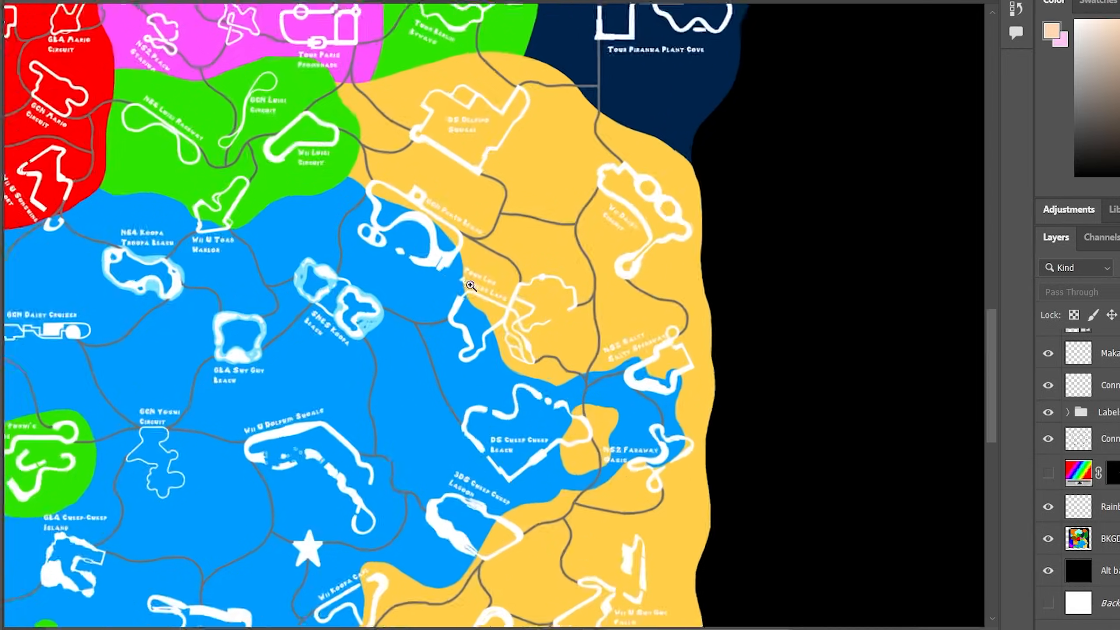
scroll(531, 378, up, 2)
scroll(531, 378, up, 2)
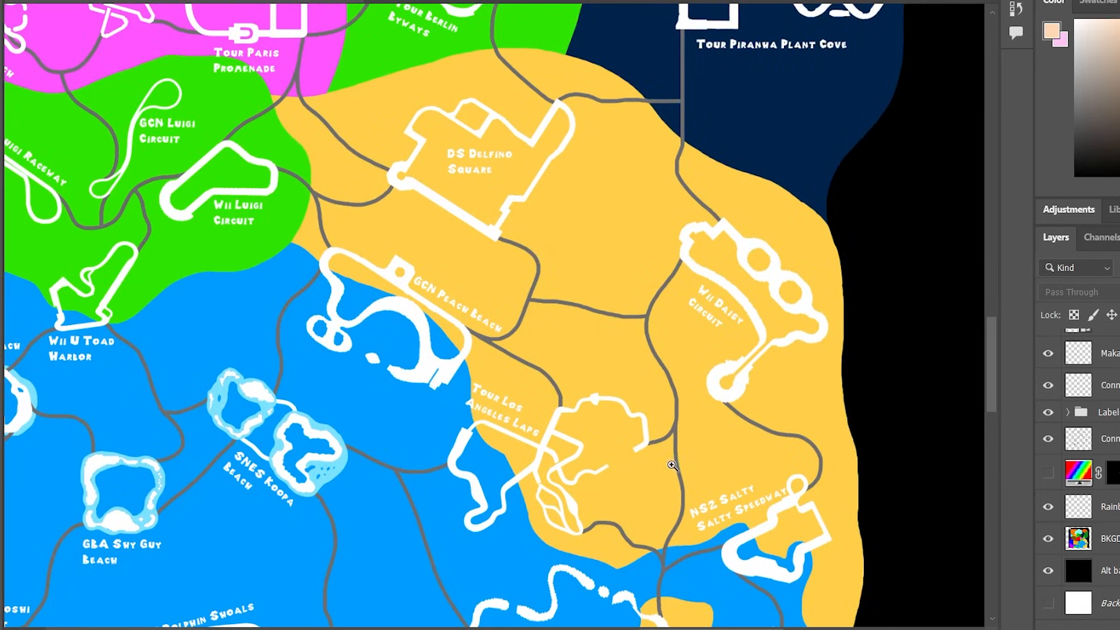
scroll(671, 463, down, 2)
scroll(671, 463, down, 1)
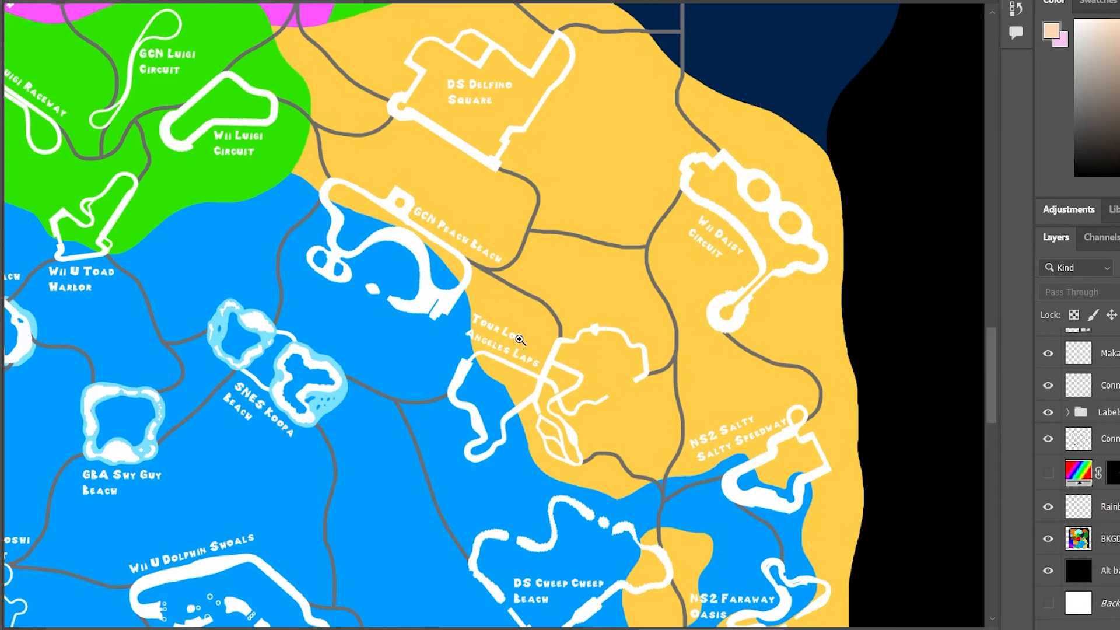
scroll(519, 339, up, 3)
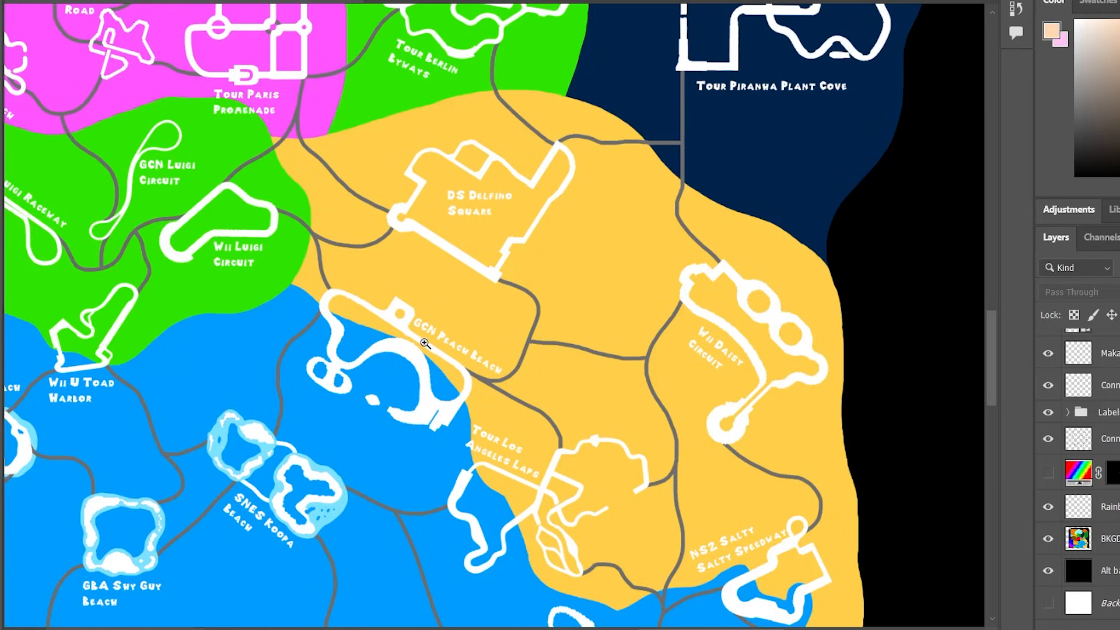
click(1049, 539)
On the track layer, lasso the GCN Peach Beach track, move it to the empty area above Wii Daisy Circuit and deselect it.
scroll(1050, 525, up, 5)
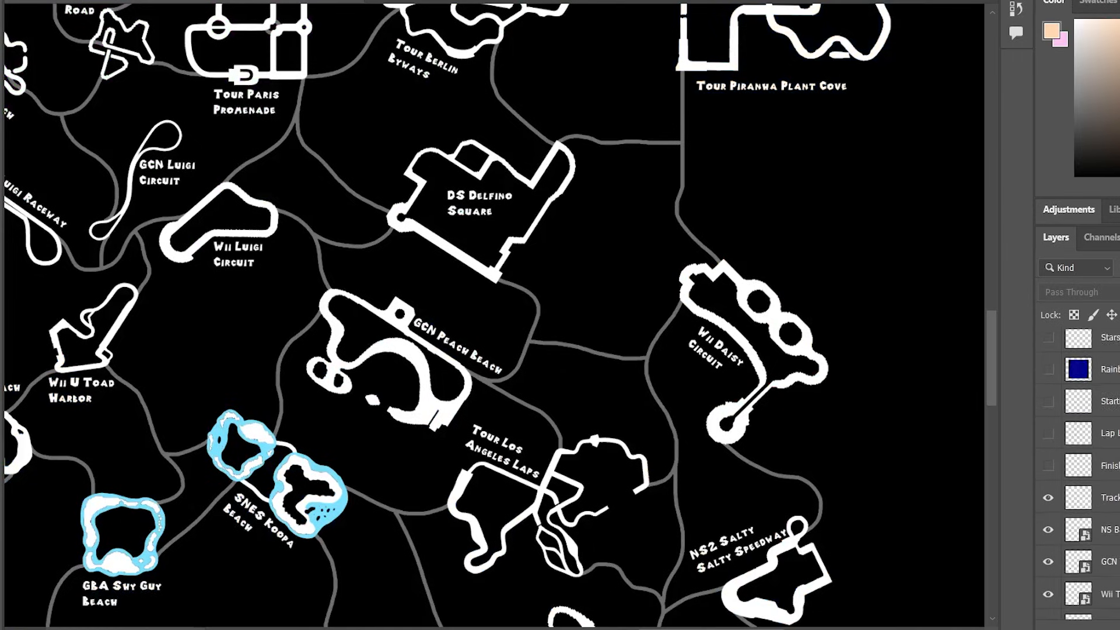
scroll(1079, 438, up, 4)
scroll(1079, 466, down, 3)
scroll(1079, 467, up, 3)
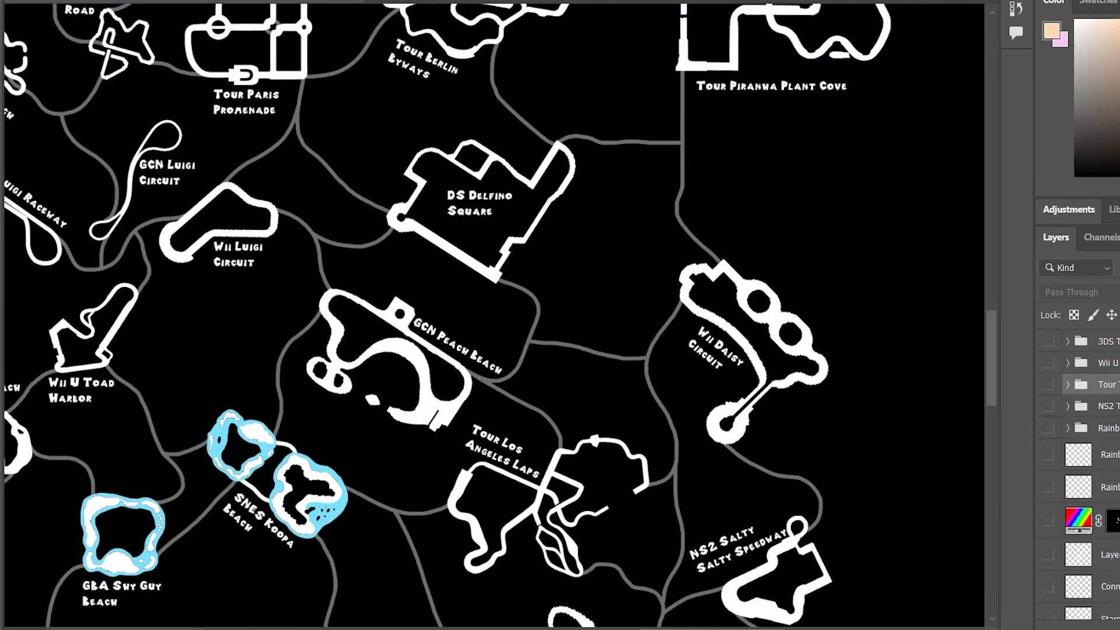
scroll(1079, 467, down, 2)
scroll(1080, 467, down, 6)
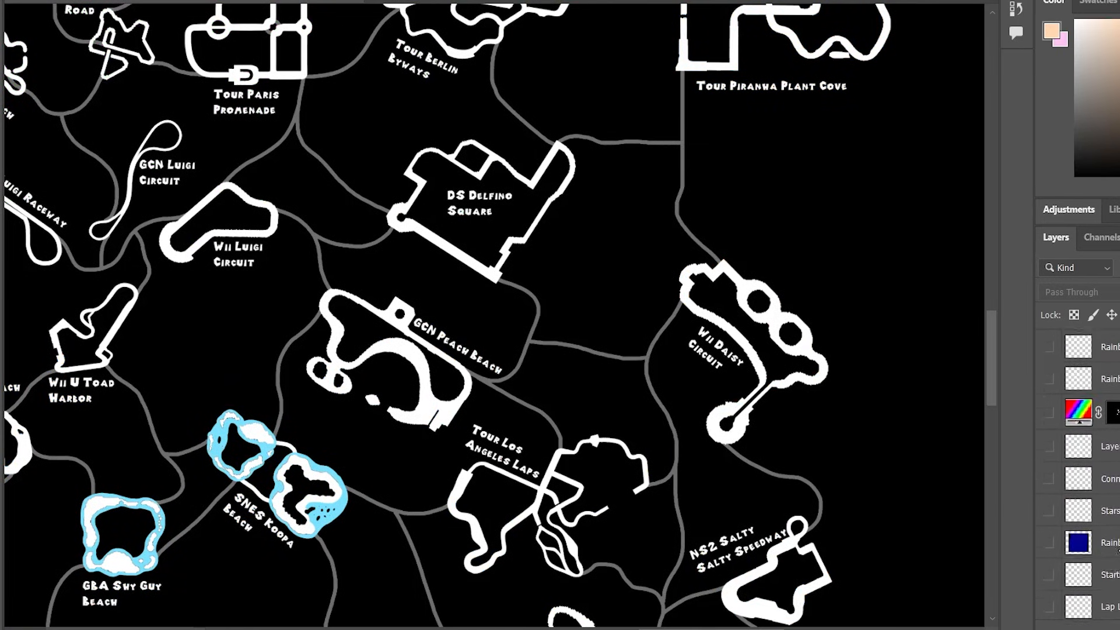
click(1116, 567)
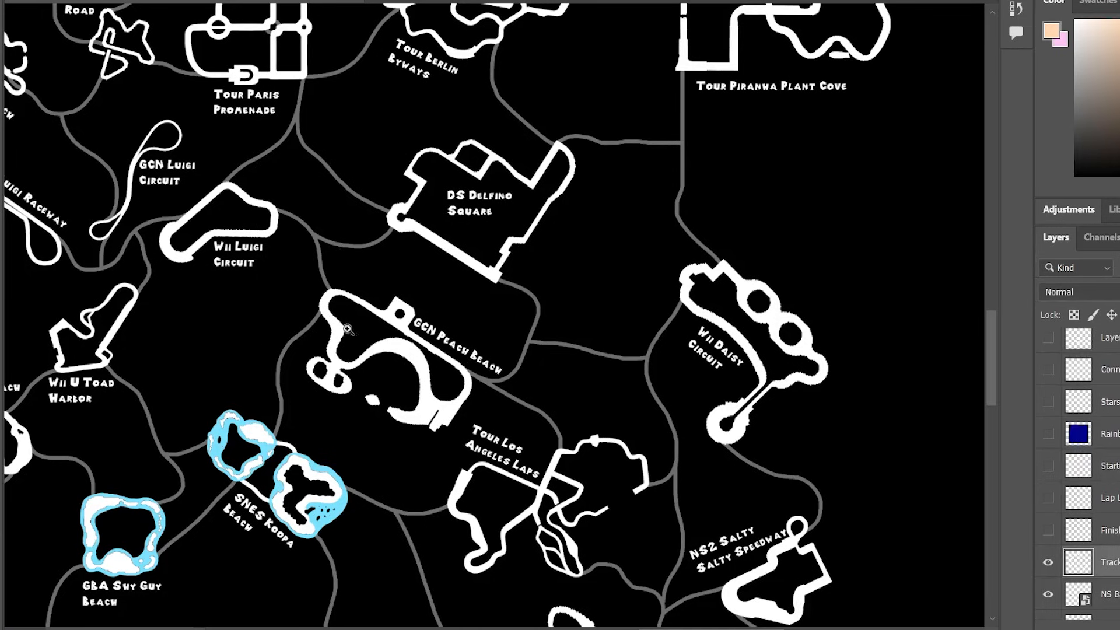
scroll(471, 209, up, 3)
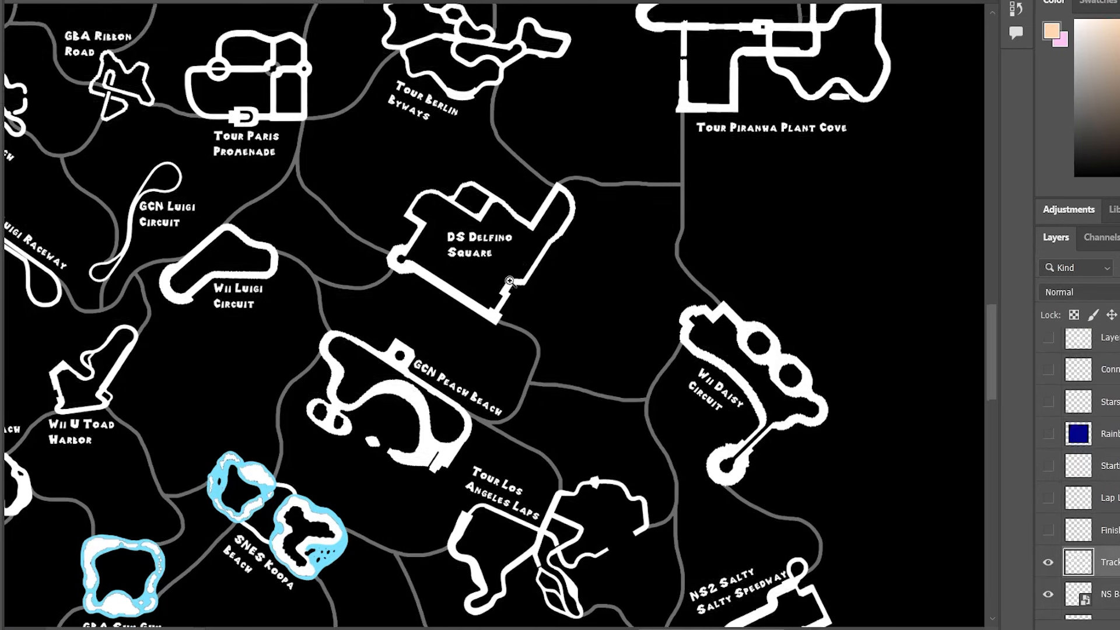
scroll(189, 280, down, 2)
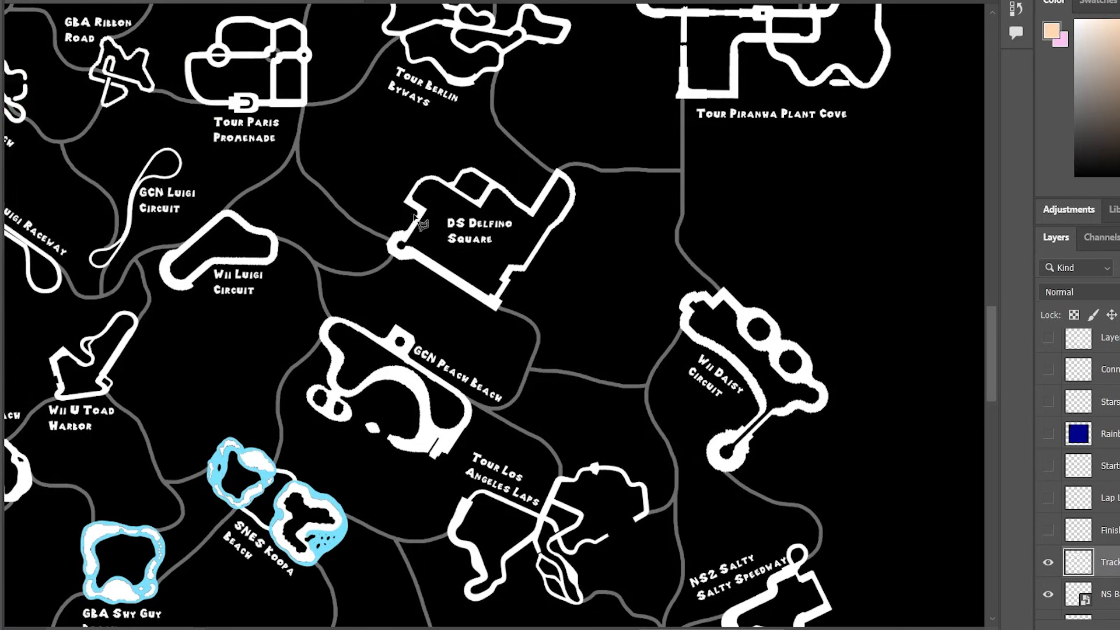
mouse_move(350, 302)
mouse_down()
mouse_move(308, 308)
mouse_move(294, 401)
mouse_move(337, 453)
mouse_move(432, 478)
mouse_move(470, 444)
mouse_move(494, 373)
mouse_move(402, 303)
mouse_move(350, 301)
mouse_up()
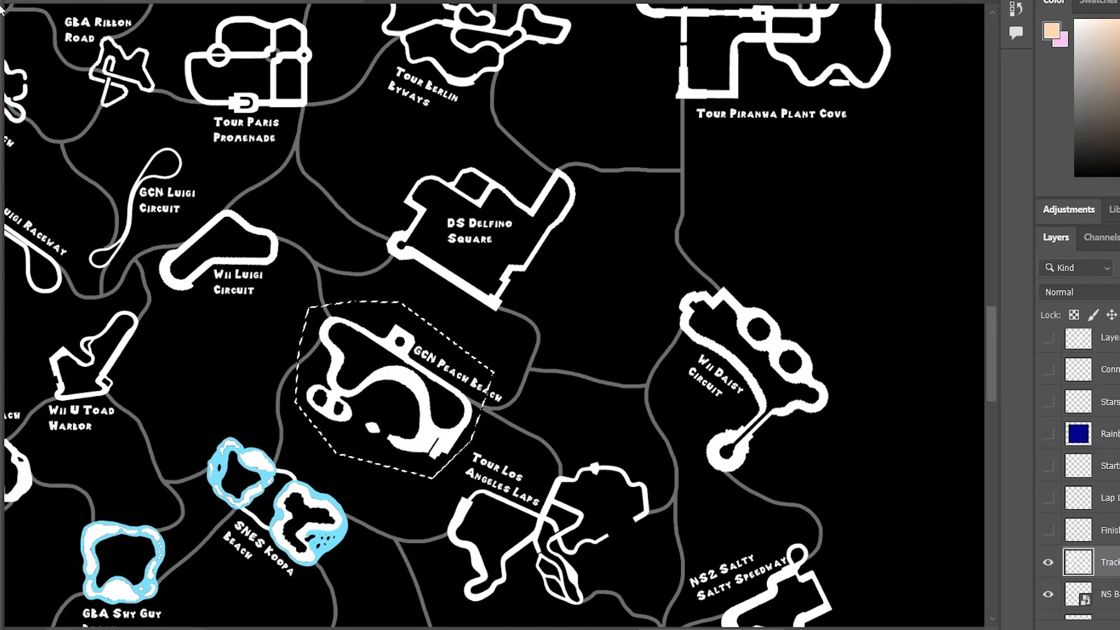
key(v)
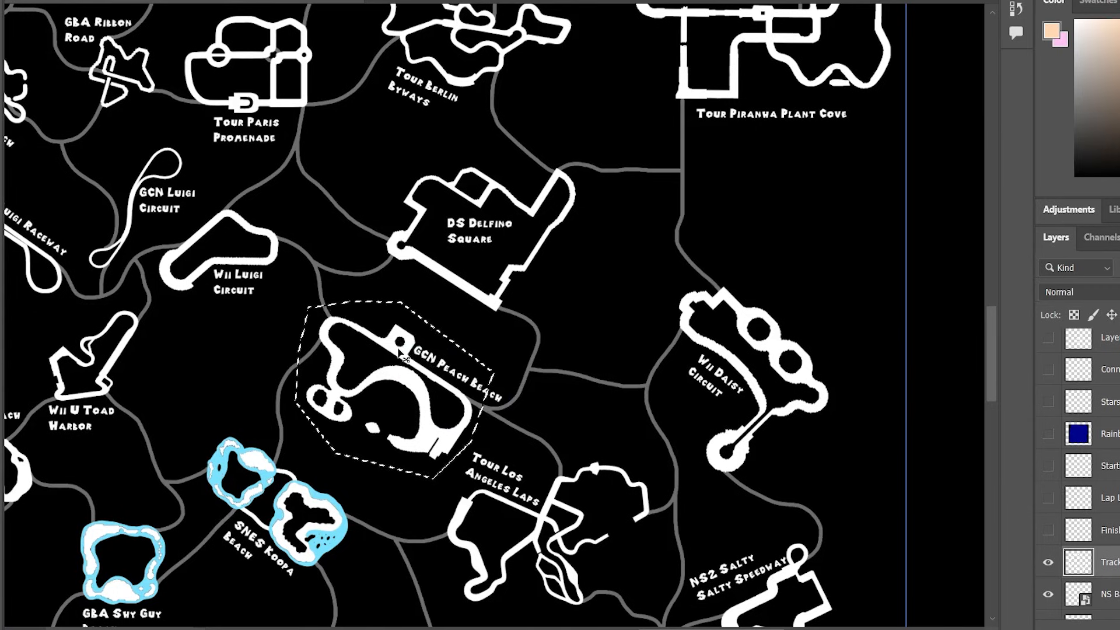
mouse_move(501, 336)
mouse_down()
mouse_move(522, 305)
mouse_move(735, 303)
mouse_move(976, 184)
mouse_up()
drag(873, 202, 872, 201)
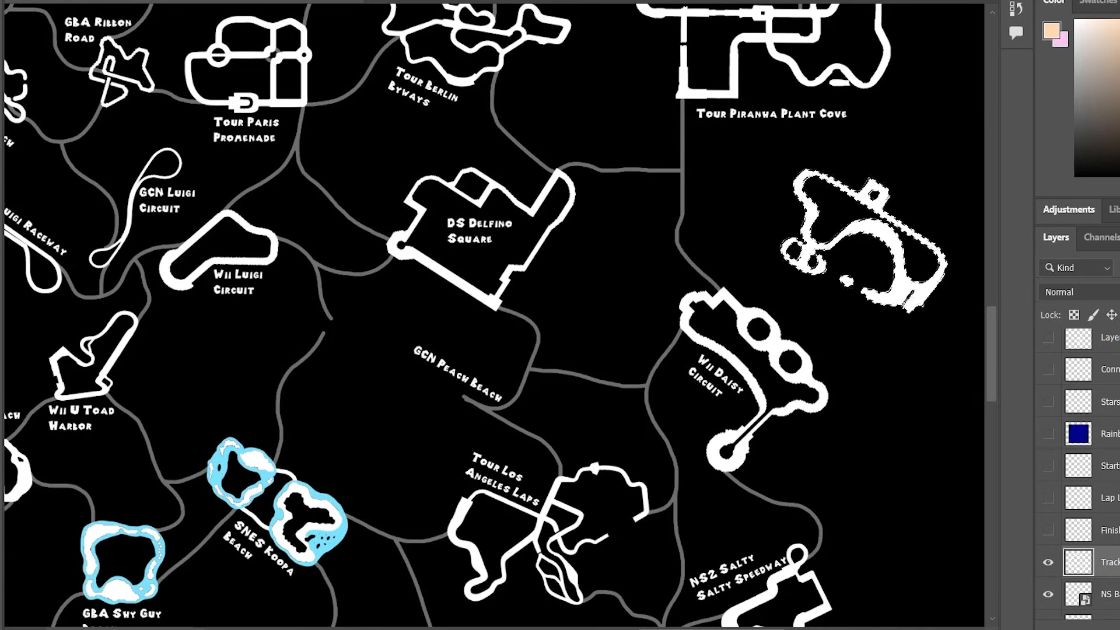
key(ctrl+d)
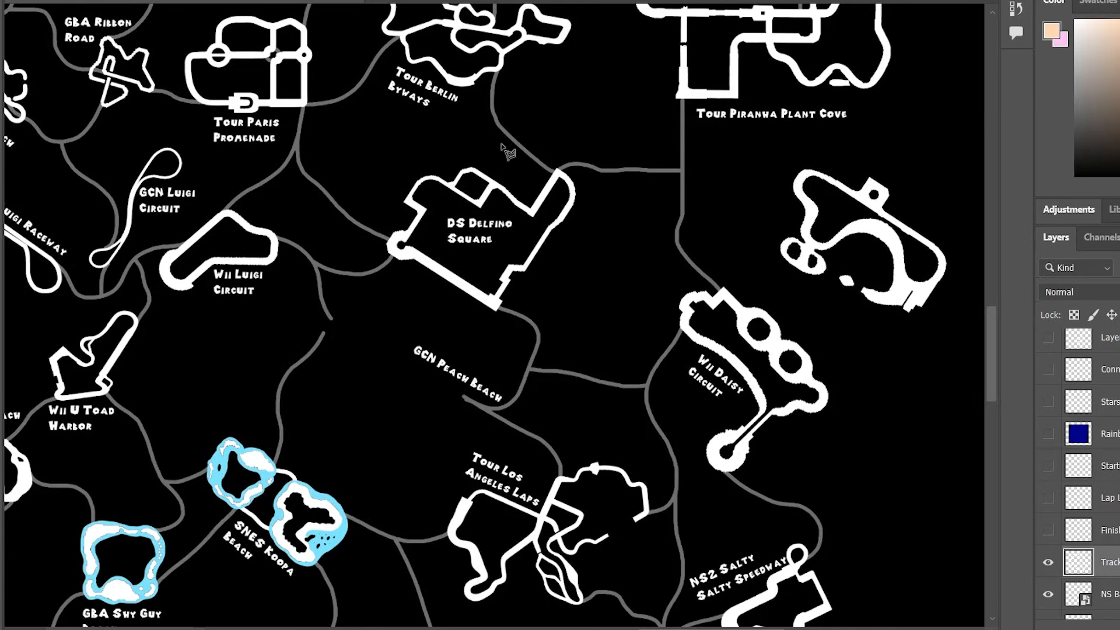
Lasso the DS Delfino Square track and move it down to the spot vacated by the GCN Peach Beach track.
click(493, 155)
click(421, 154)
click(364, 220)
click(365, 287)
click(489, 339)
click(578, 274)
click(609, 182)
click(539, 150)
click(493, 155)
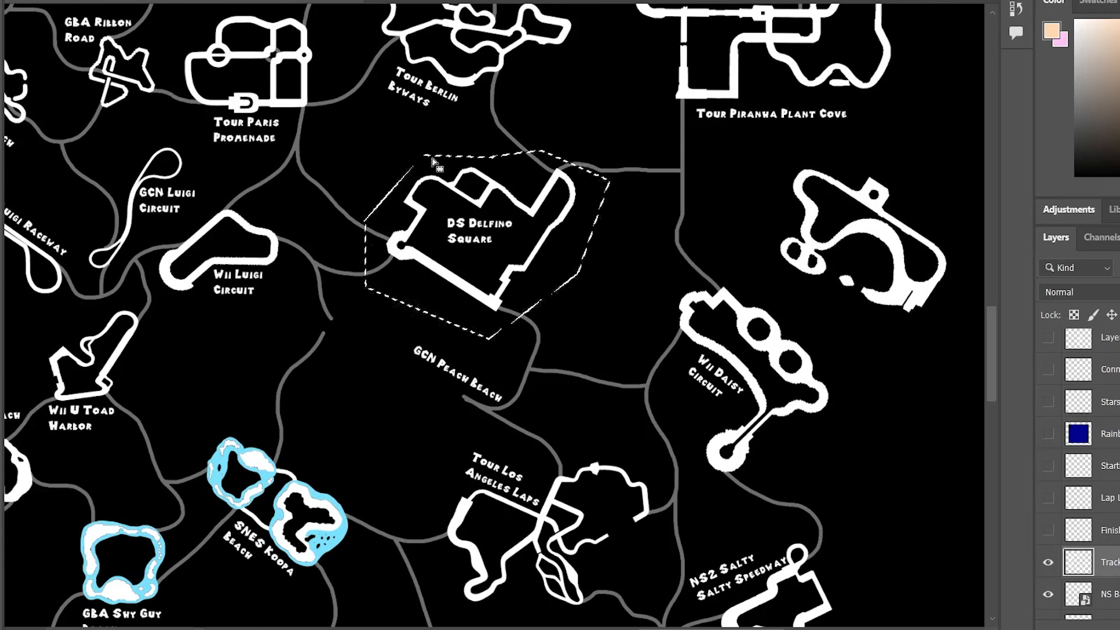
mouse_move(565, 221)
mouse_down()
mouse_move(487, 351)
mouse_move(470, 352)
mouse_up()
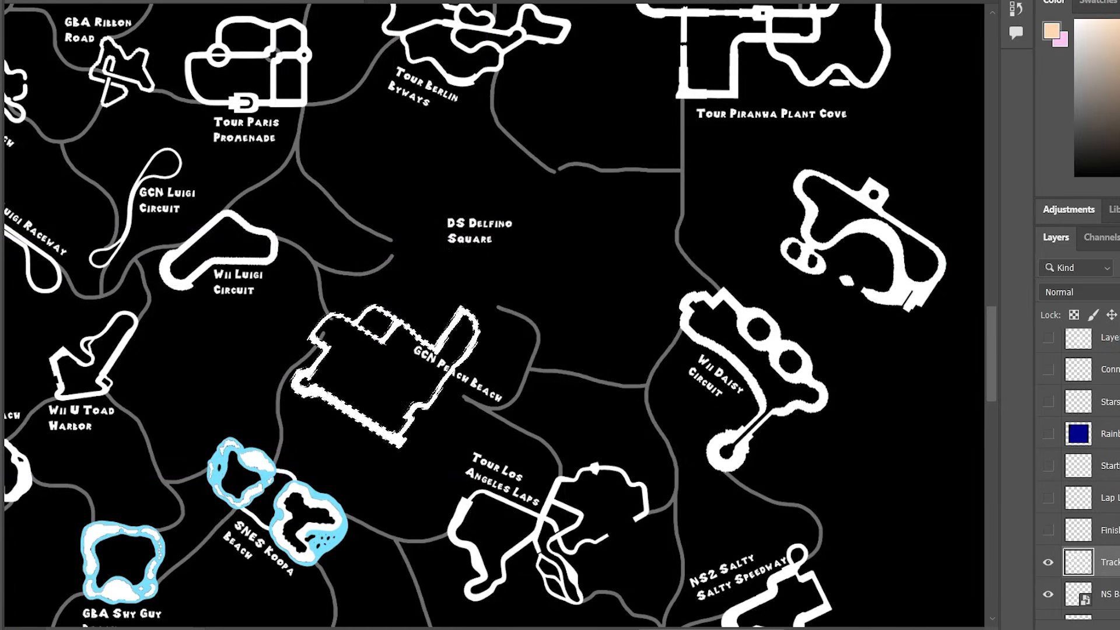
Clear the selection and move the GCN Peach Beach and DS Delfino Square labels to their relocated tracks.
click(477, 394)
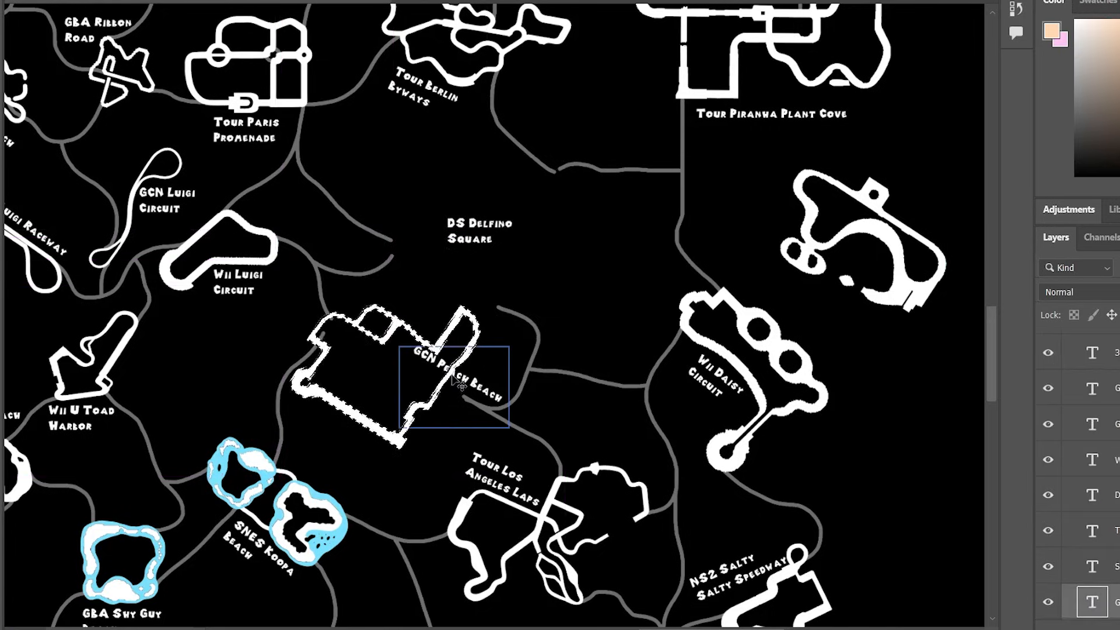
key(ctrl+d)
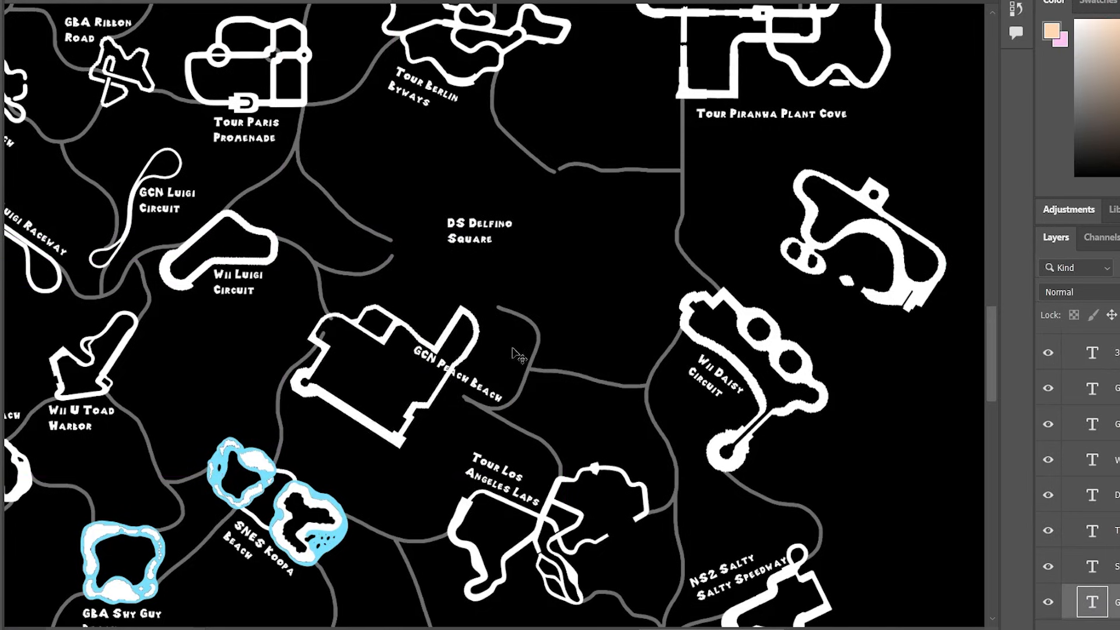
drag(483, 389, 943, 198)
drag(457, 245, 332, 417)
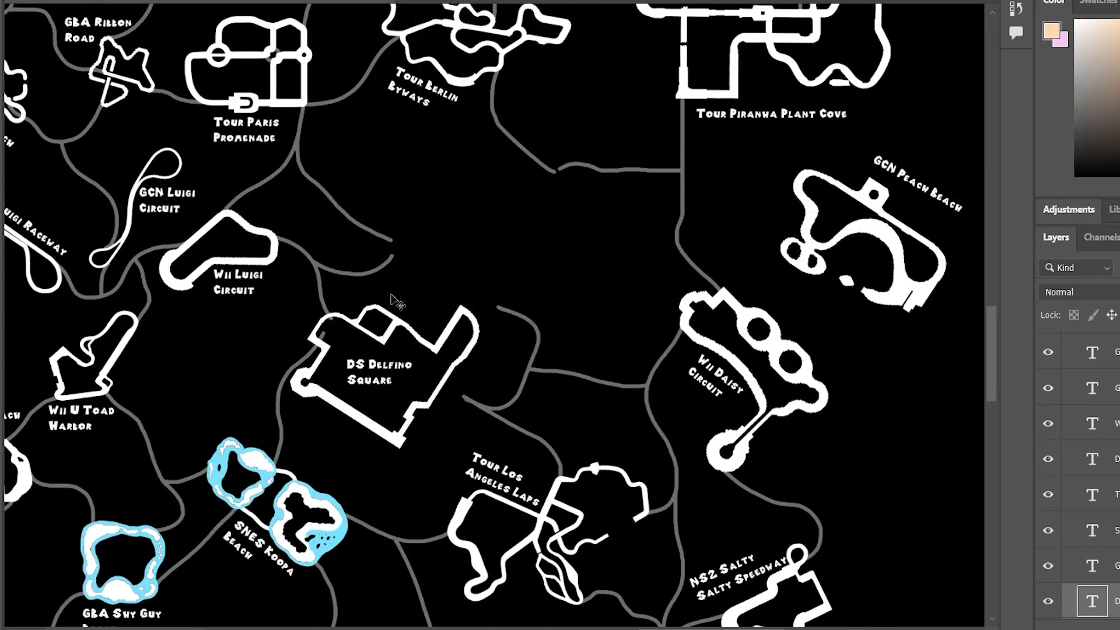
Lasso only the GCN Peach Beach track on the track layer and move it to the former DS Delfino Square spot.
drag(906, 301, 680, 297)
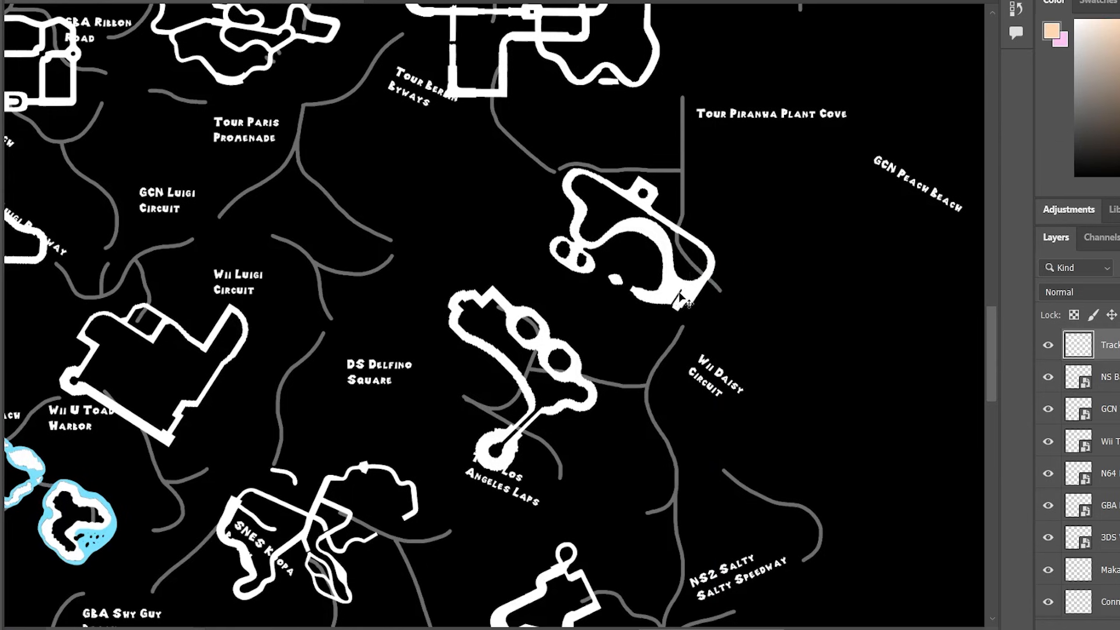
key(ctrl+z)
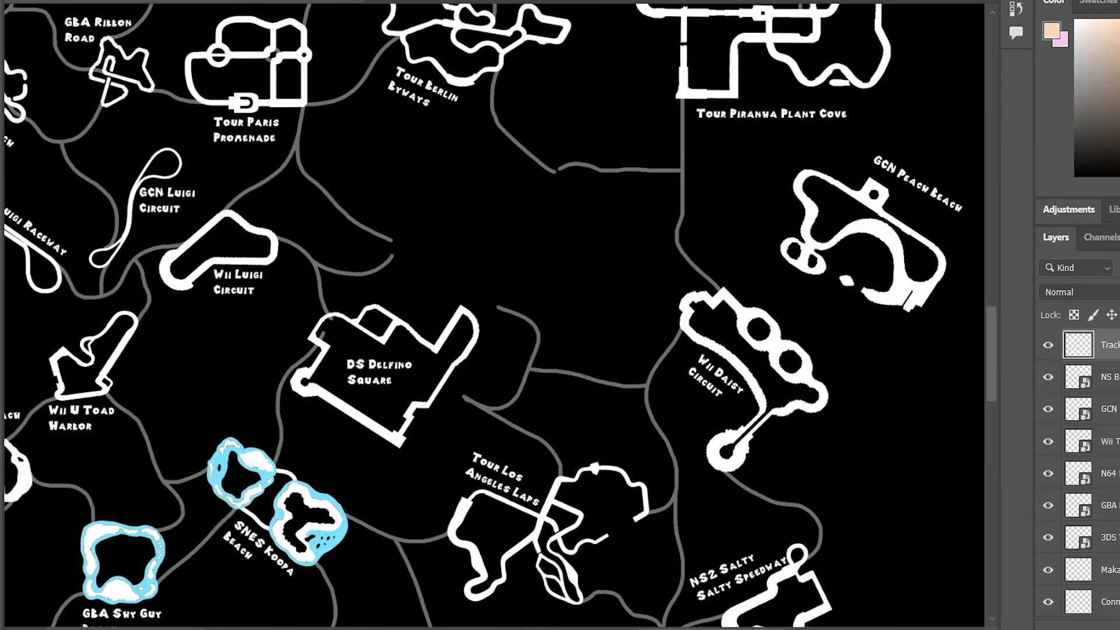
click(819, 152)
click(765, 165)
click(770, 265)
click(856, 327)
click(938, 339)
click(966, 251)
click(820, 151)
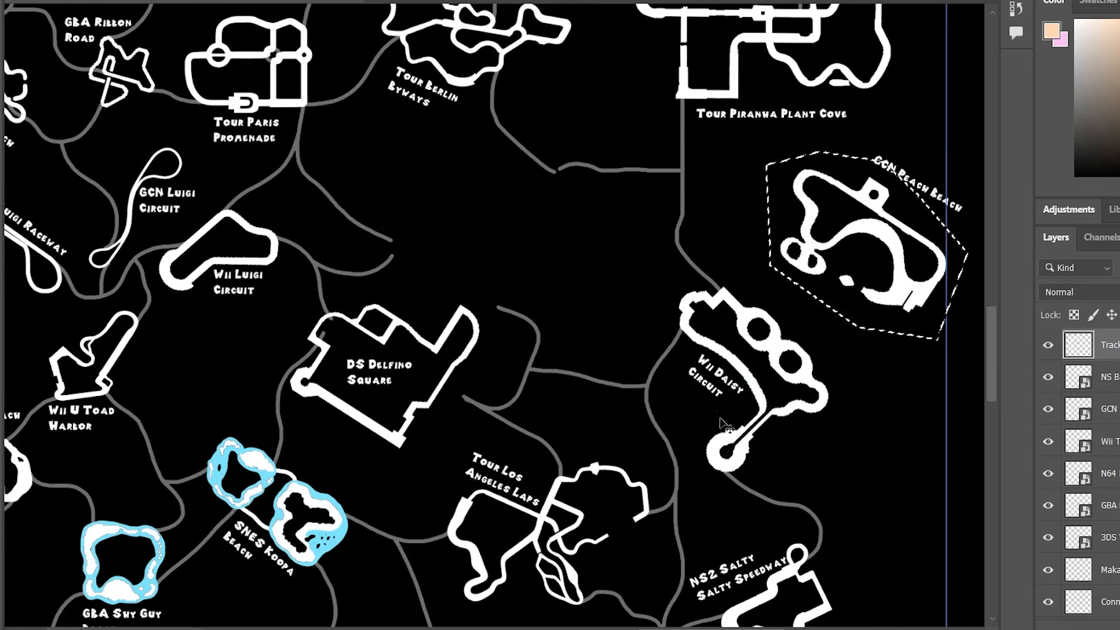
drag(880, 278, 516, 258)
drag(539, 213, 575, 245)
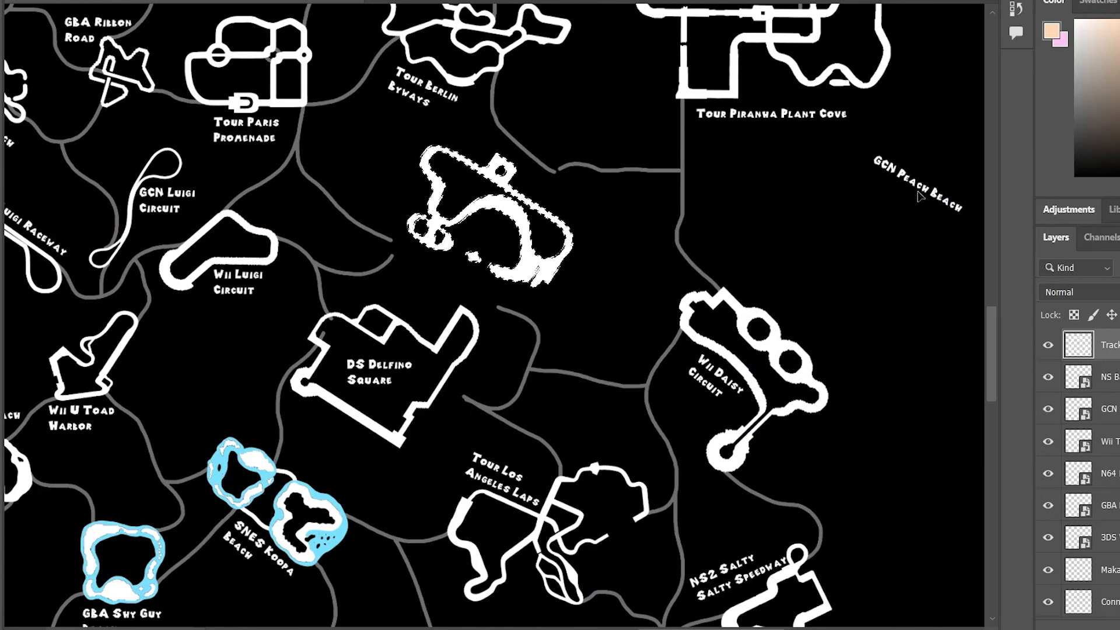
Deselect the track and move the GCN Peach Beach label alongside the upper edge of its relocated track.
drag(922, 191, 659, 212)
key(ctrl+z)
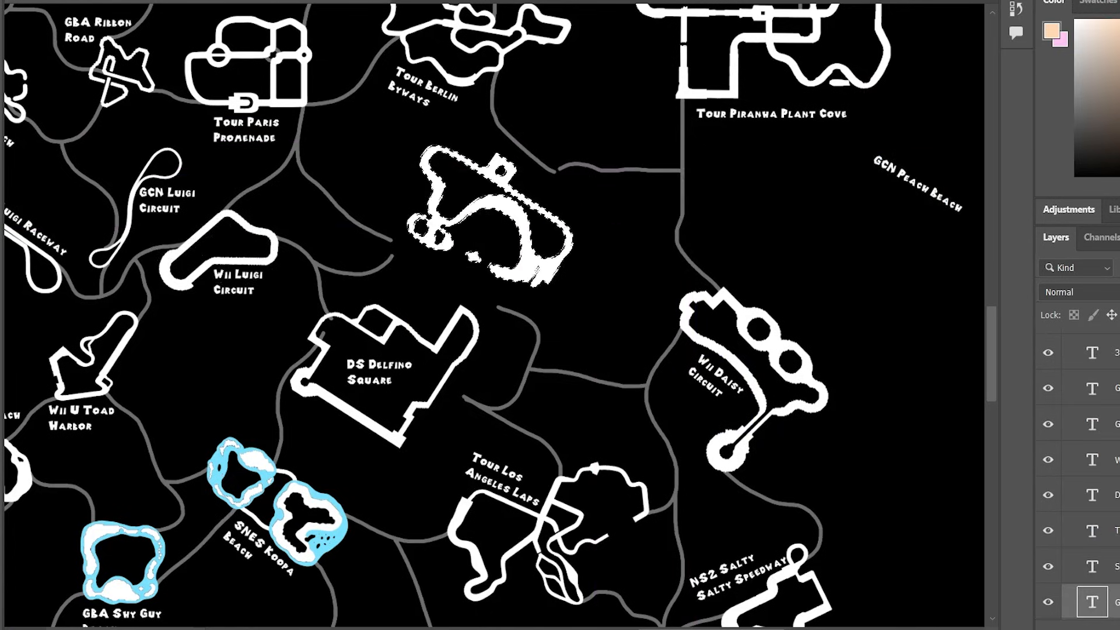
key(ctrl+d)
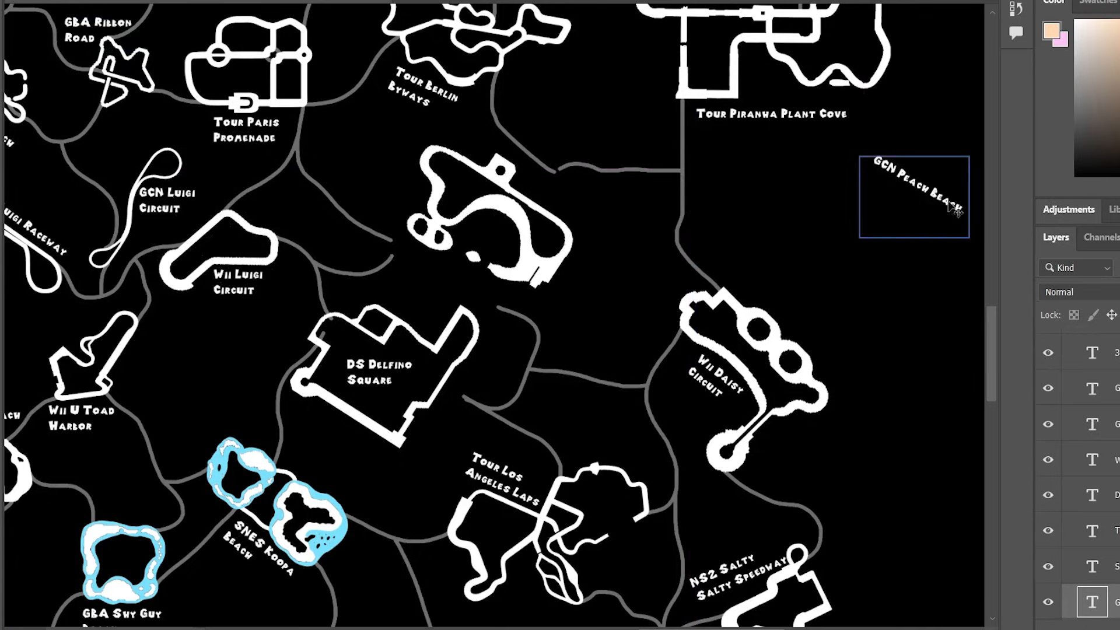
drag(943, 203, 596, 227)
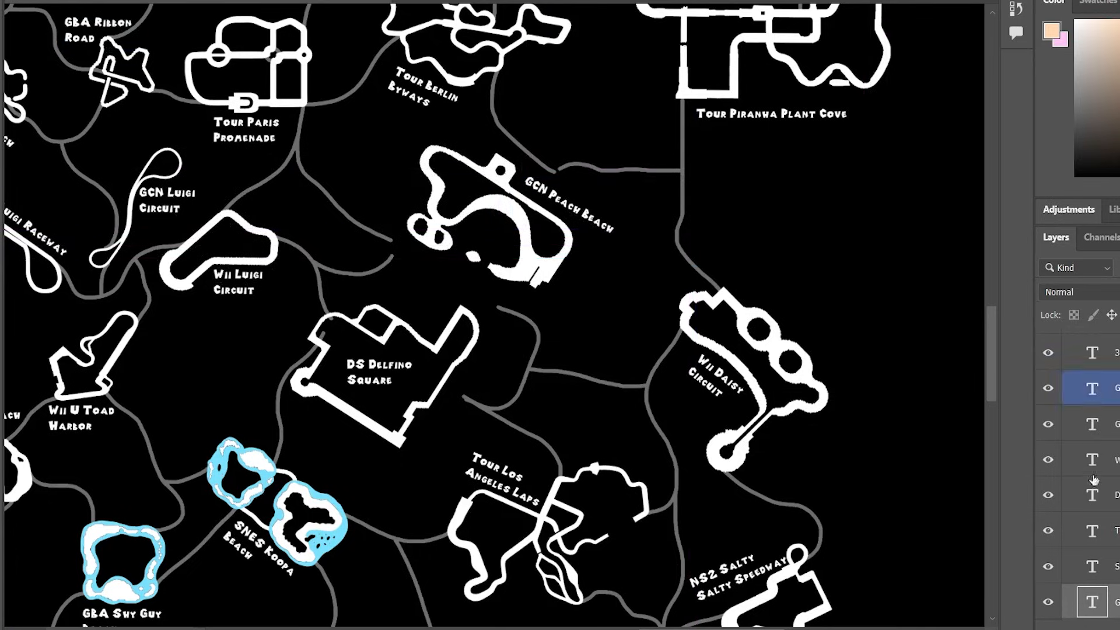
Activate the hidden connections layer above the stars layer and sample the connecting routes' grey as the foreground colour.
scroll(1077, 537, up, 2)
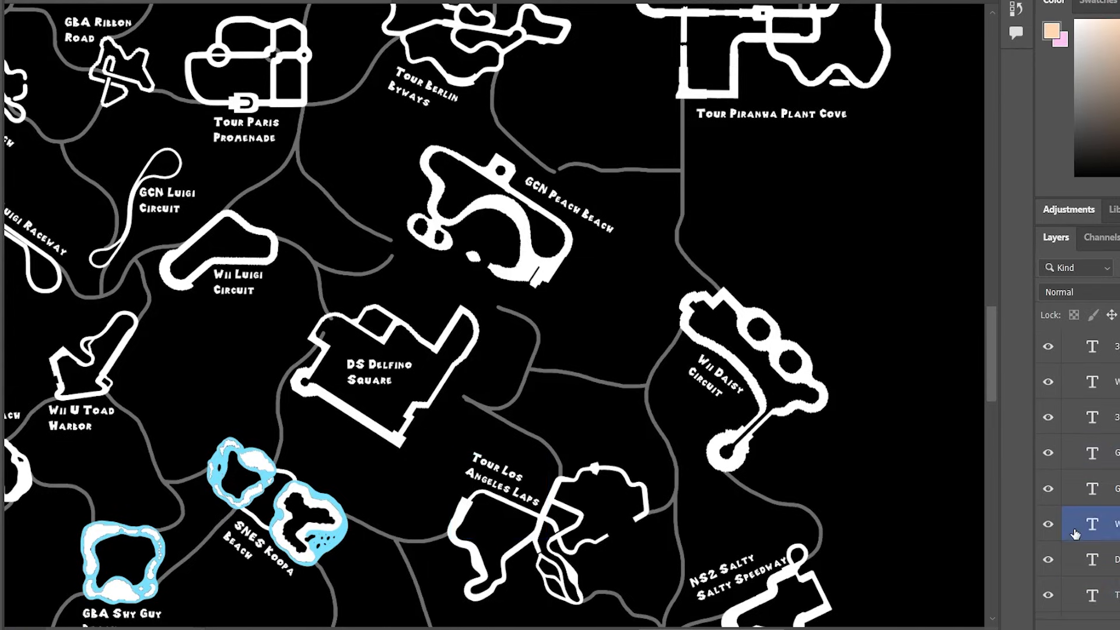
scroll(1117, 527, up, 4)
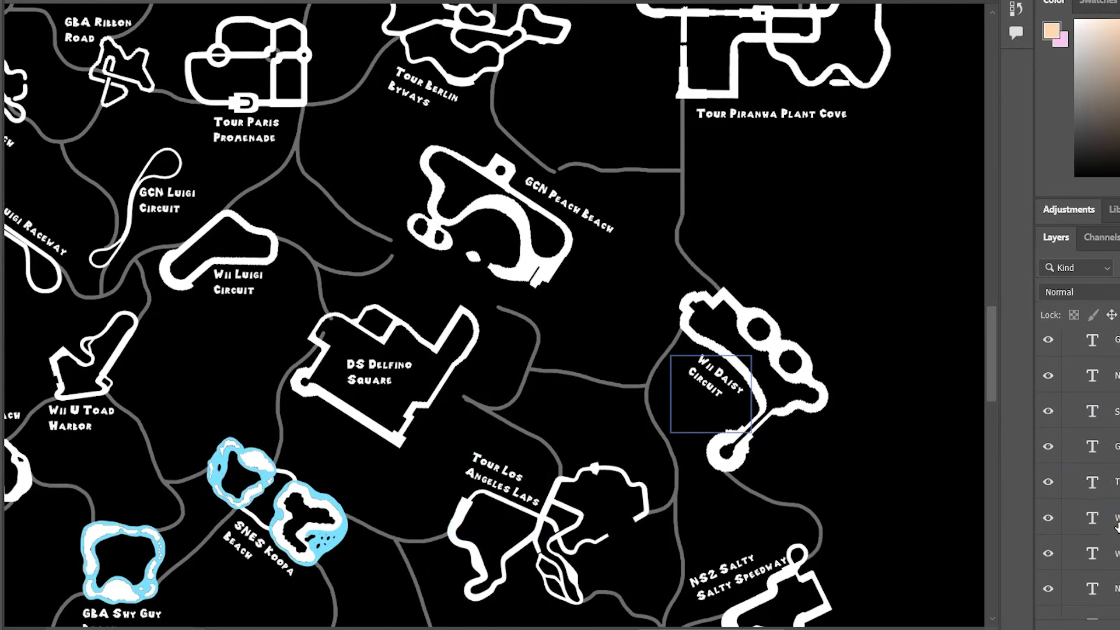
scroll(1117, 527, up, 5)
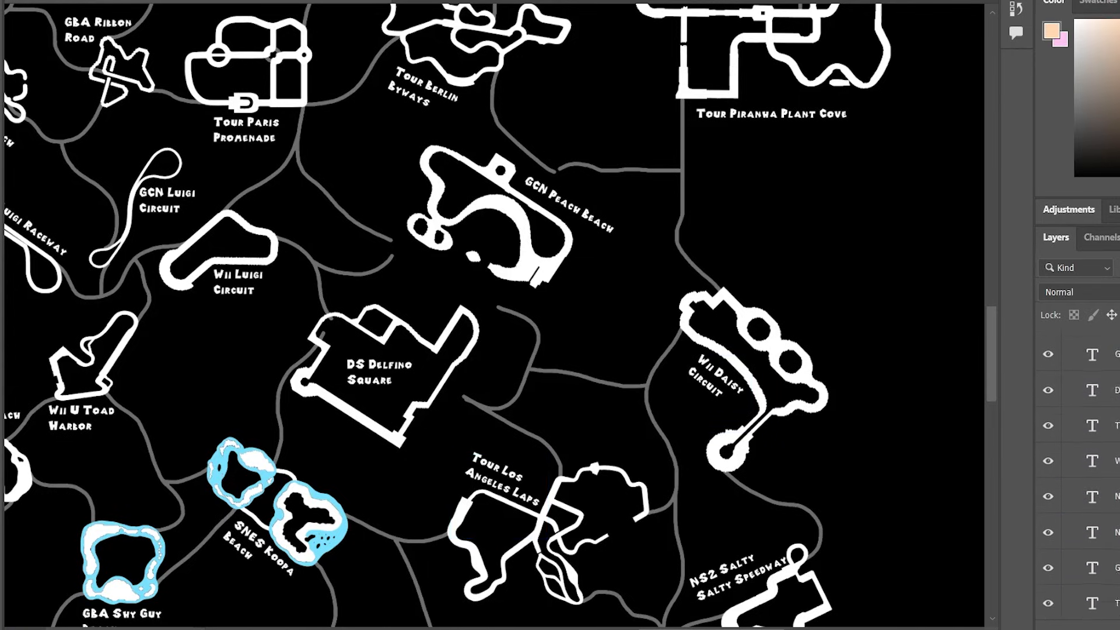
scroll(1096, 472, up, 5)
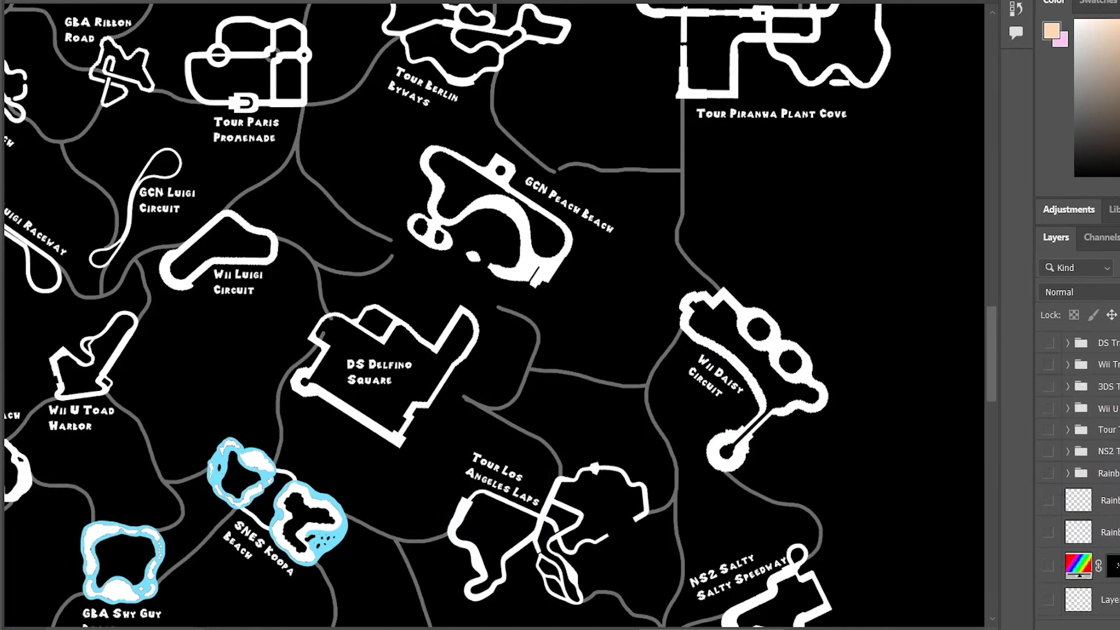
scroll(1085, 466, down, 6)
scroll(1079, 467, down, 2)
scroll(1079, 467, down, 1)
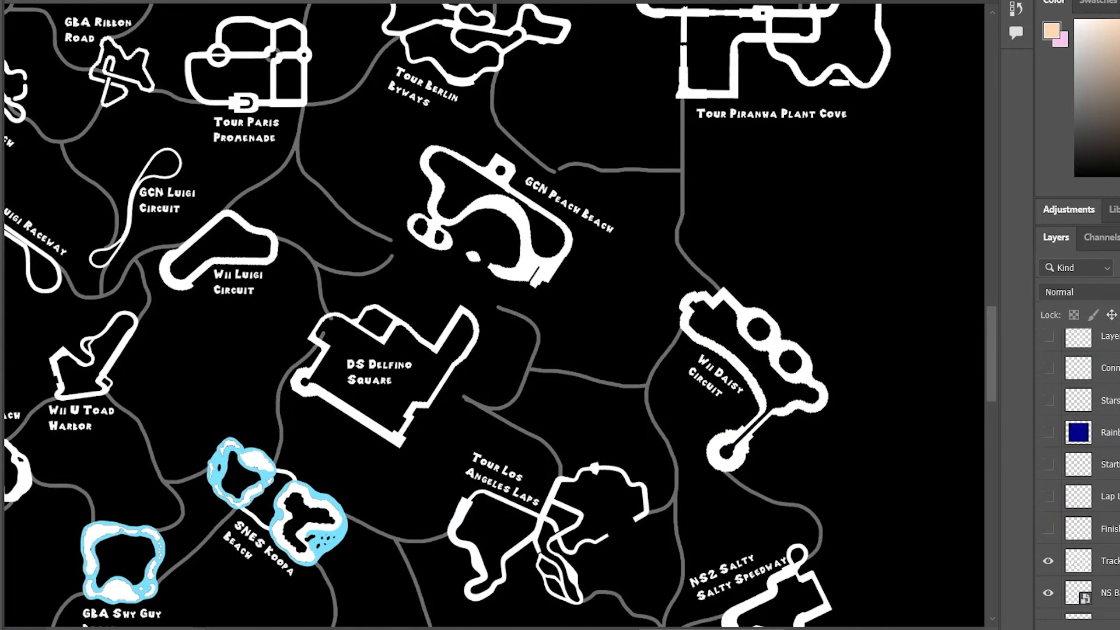
scroll(1079, 467, up, 3)
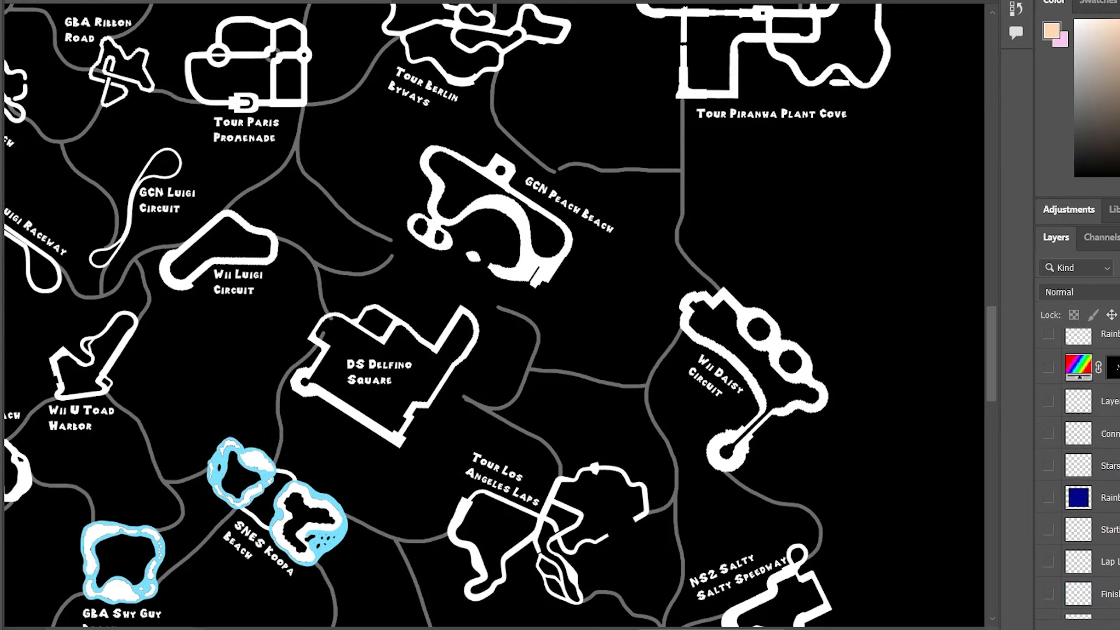
click(1096, 434)
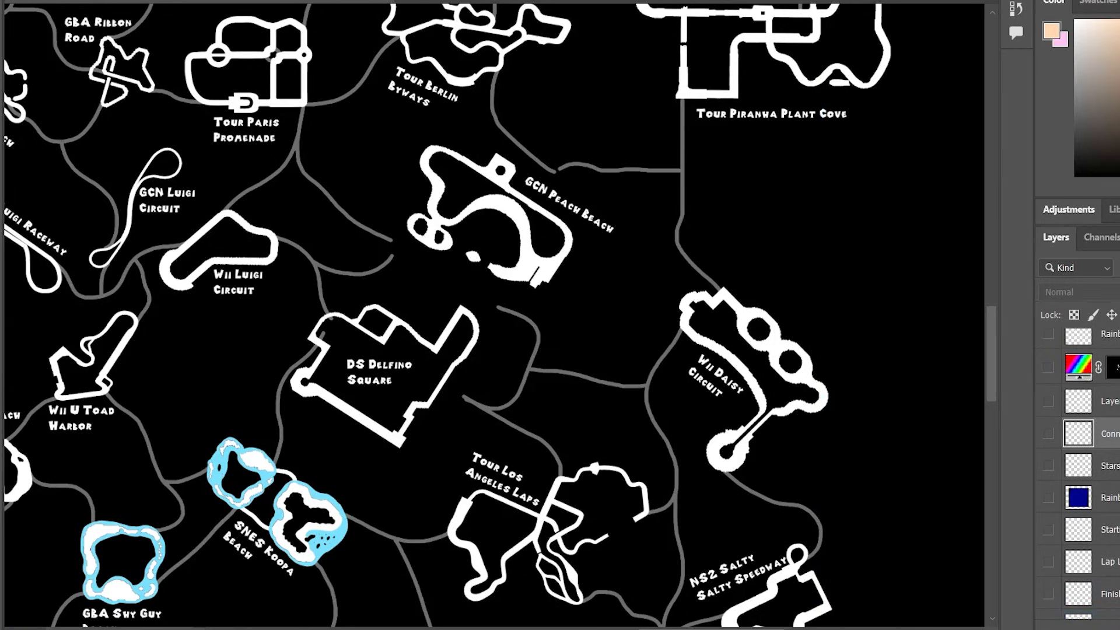
key(z)
drag(262, 488, 307, 481)
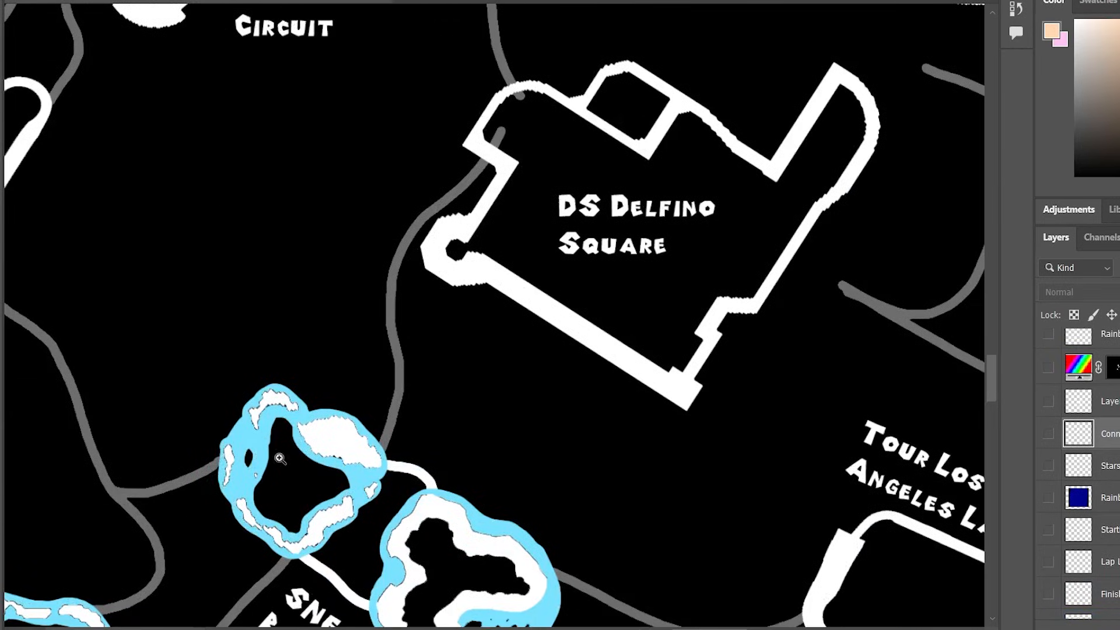
click(391, 300)
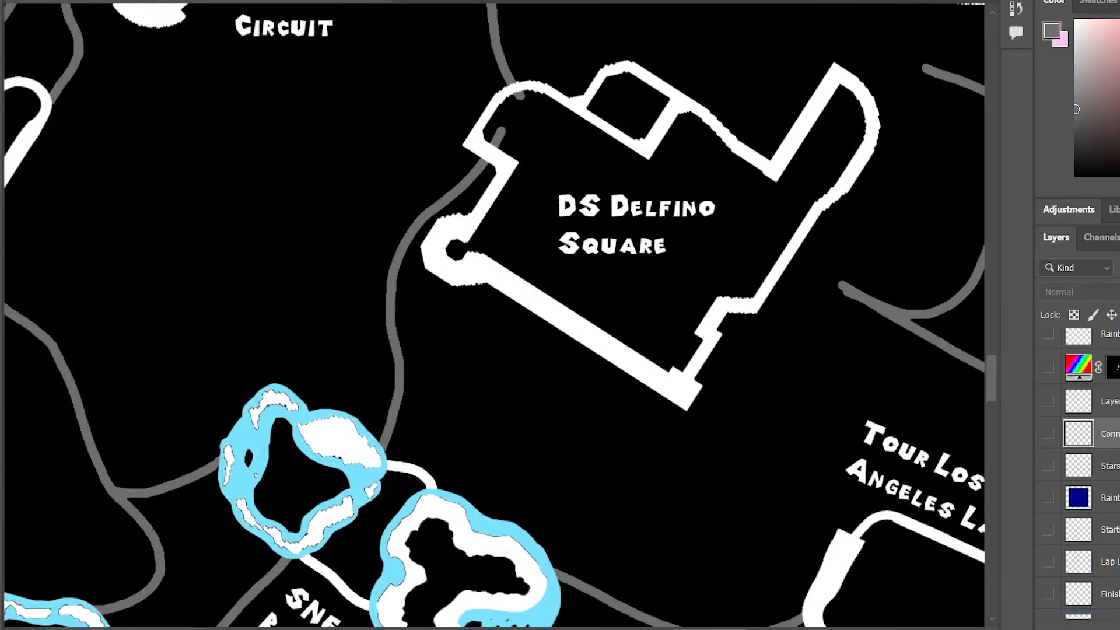
Try to erase the old route between SNES Koopa Beach and DS Delfino Square.
right_click(1, 261)
click(39, 270)
right_click(1, 261)
click(44, 263)
click(381, 301)
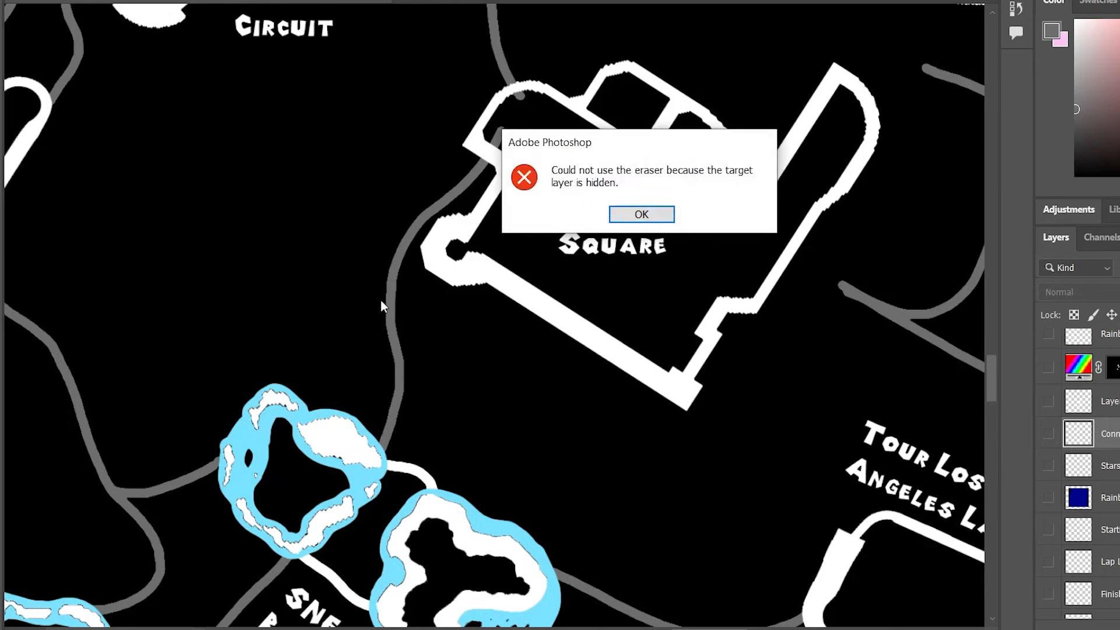
click(665, 217)
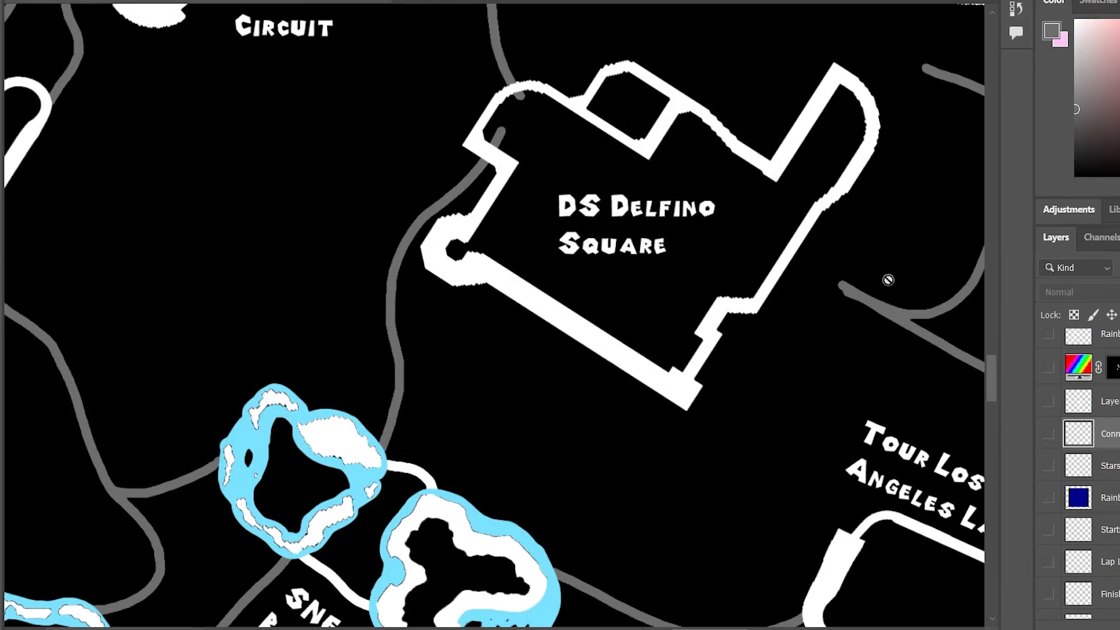
Look through the layer stack for the visible layer that holds the connecting routes.
click(1049, 435)
click(1049, 435)
scroll(1080, 466, down, 3)
scroll(1079, 467, up, 4)
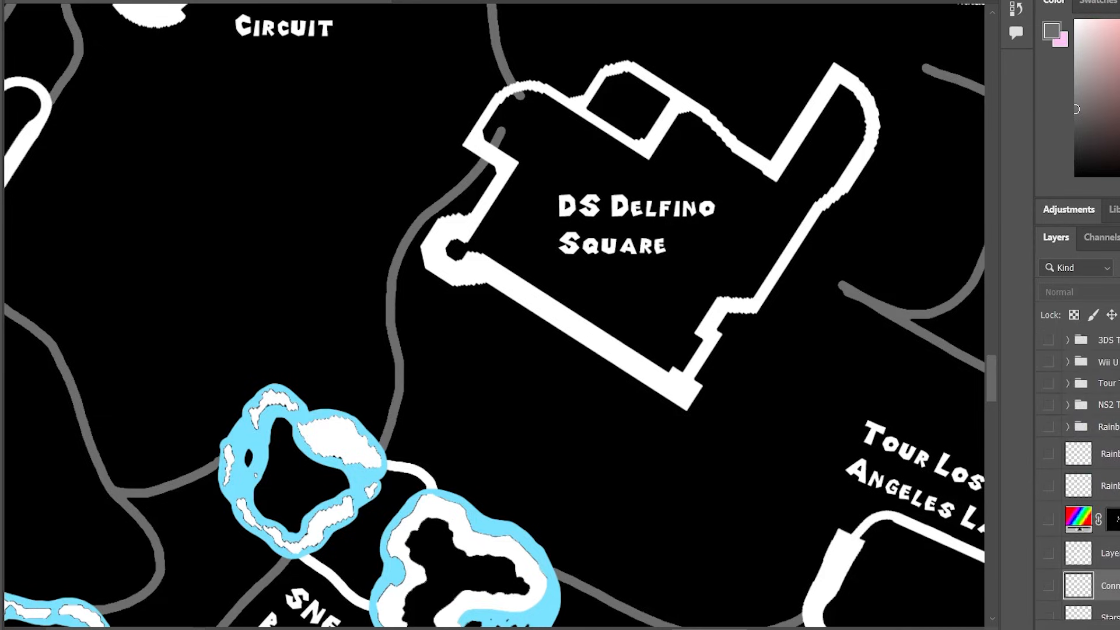
scroll(1079, 467, down, 8)
scroll(1080, 467, down, 2)
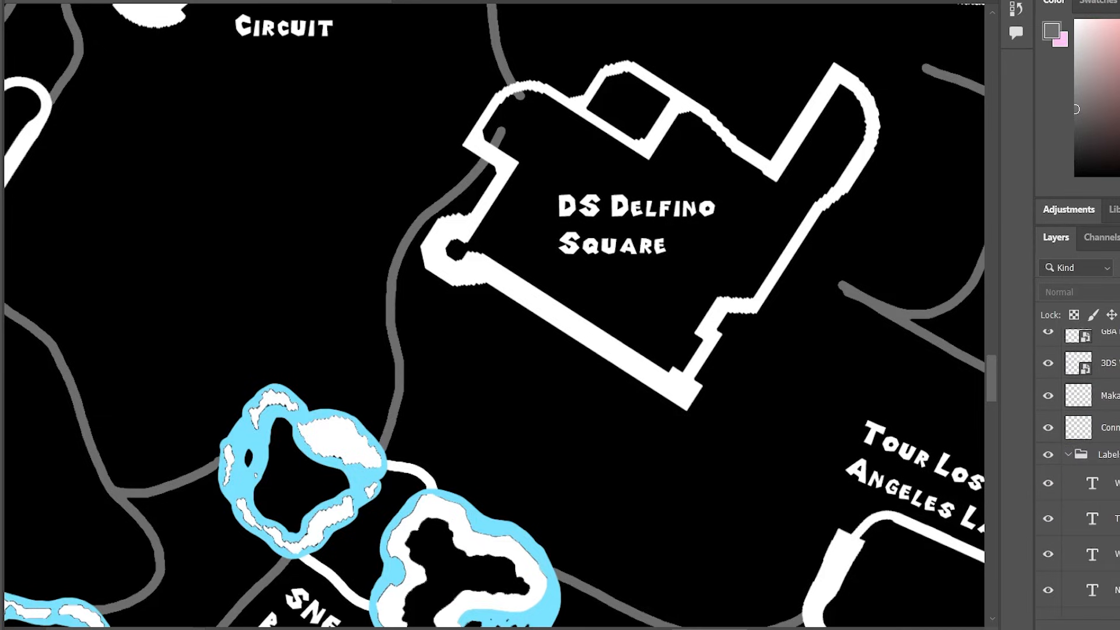
scroll(1091, 446, up, 6)
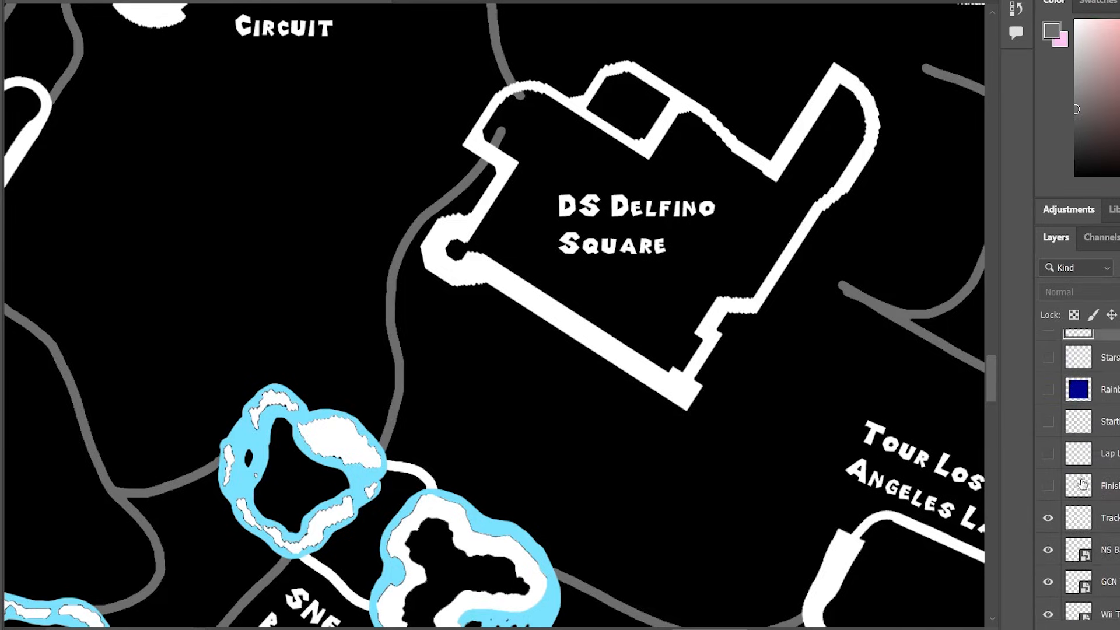
scroll(1052, 425, up, 6)
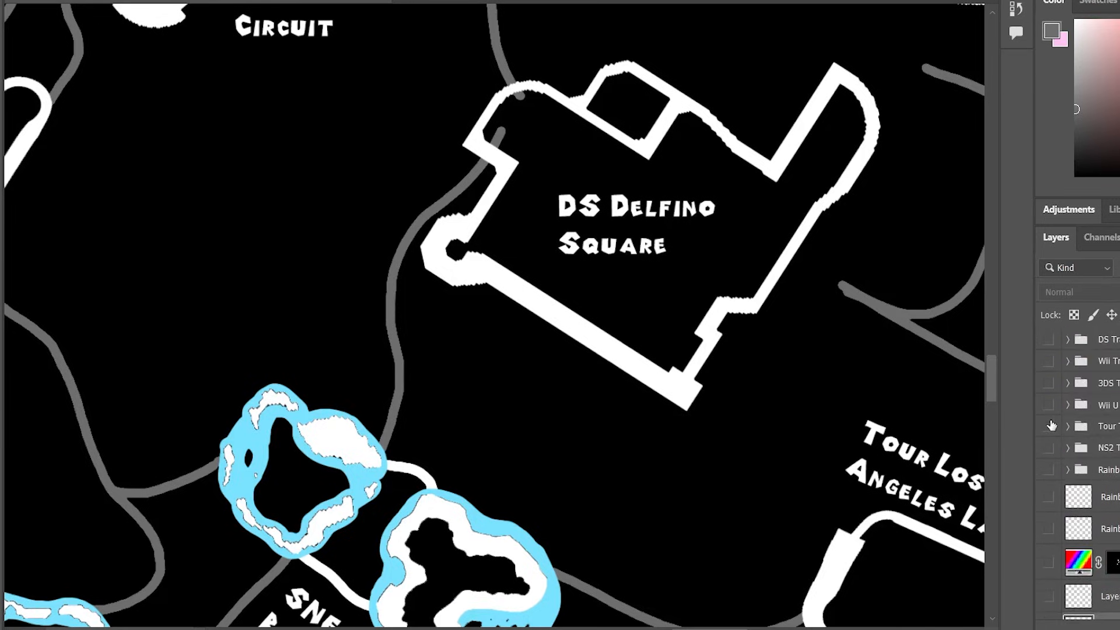
scroll(1052, 425, down, 15)
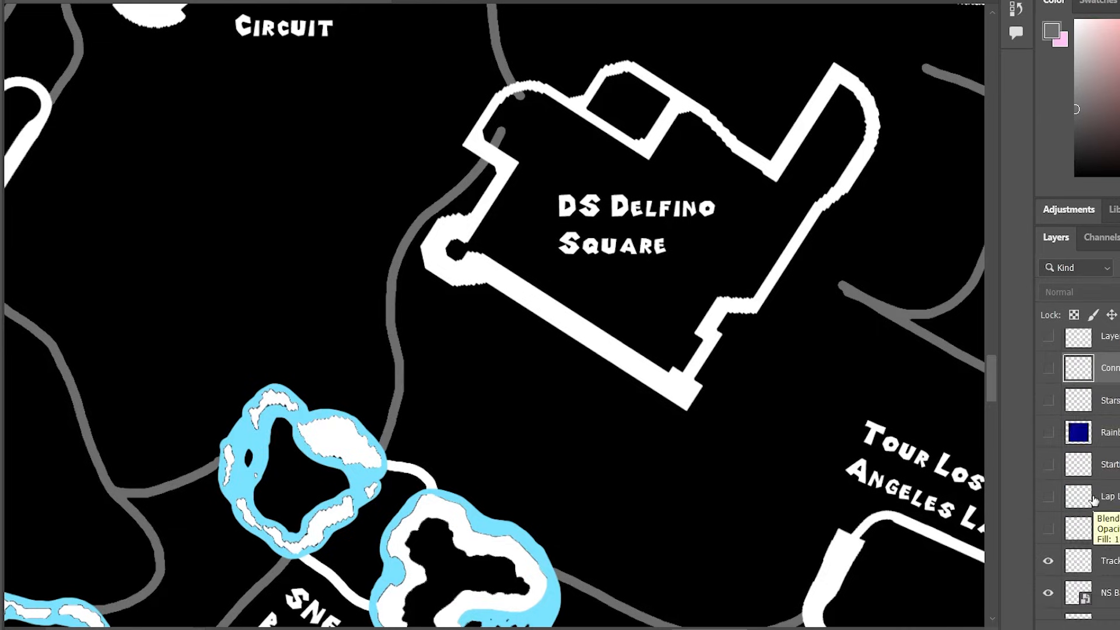
scroll(1107, 495, up, 2)
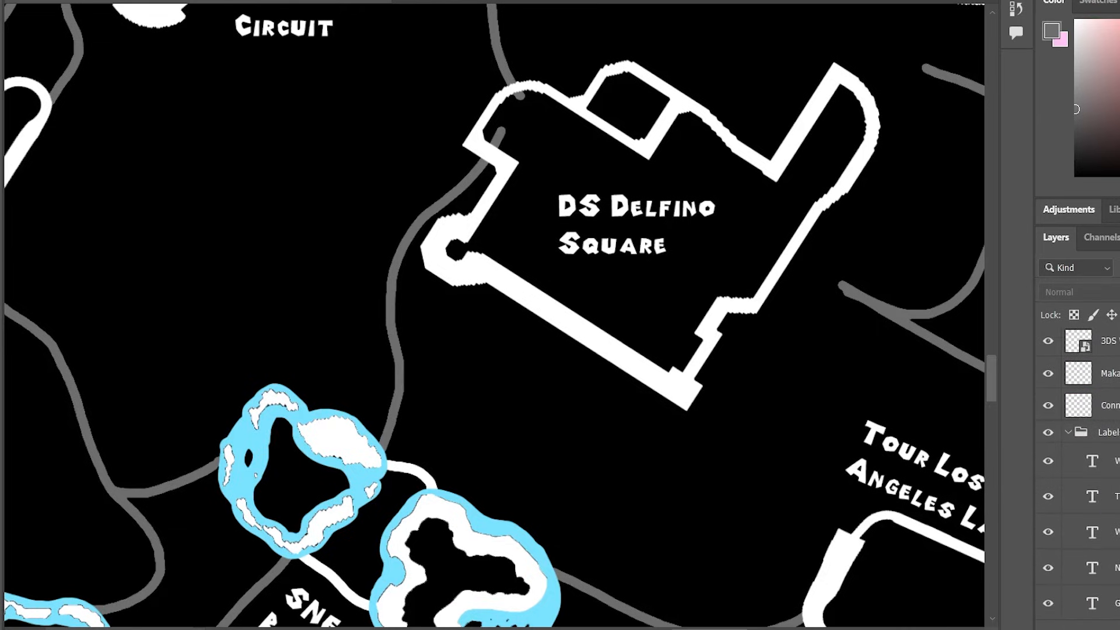
Collapse the labels group and activate the visible connections layer directly beneath it.
click(1068, 432)
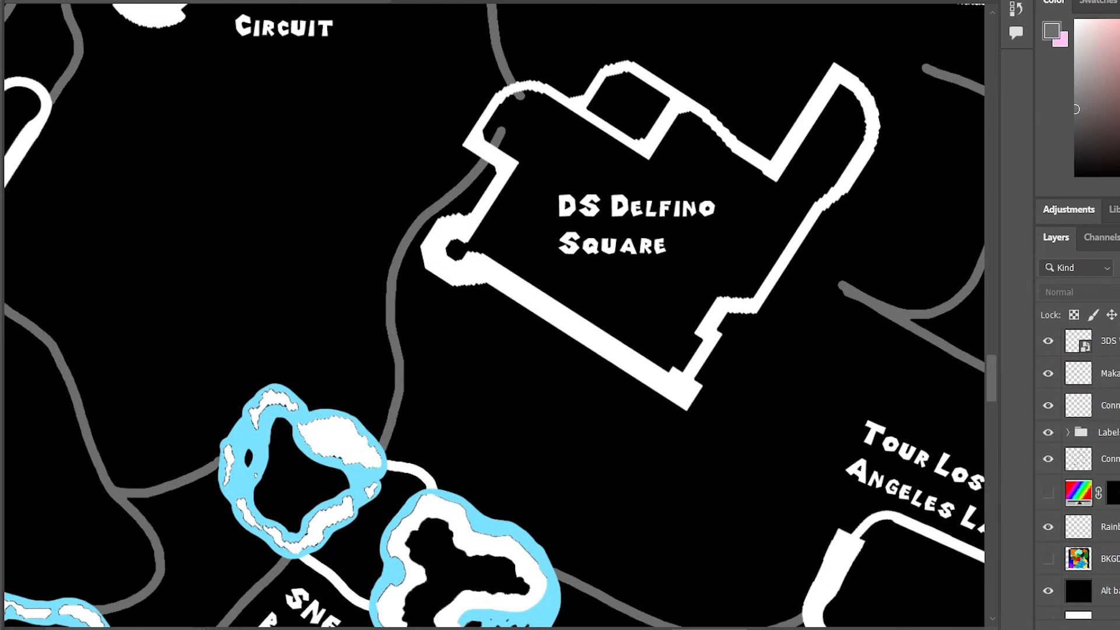
click(1065, 463)
click(1049, 460)
scroll(1110, 445, down, 10)
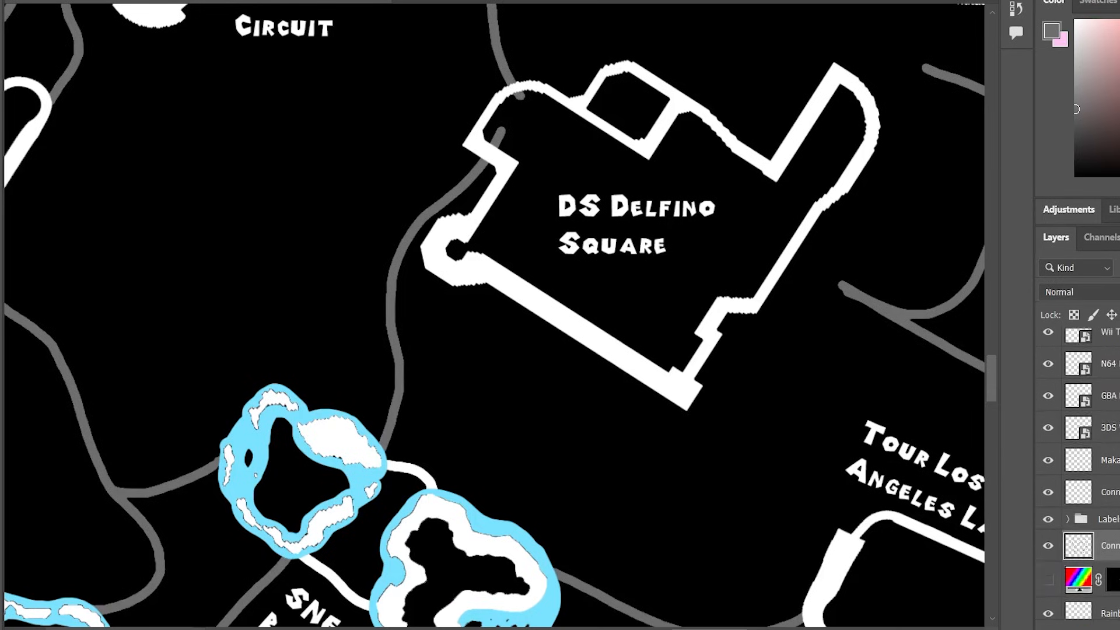
scroll(1085, 473, up, 2)
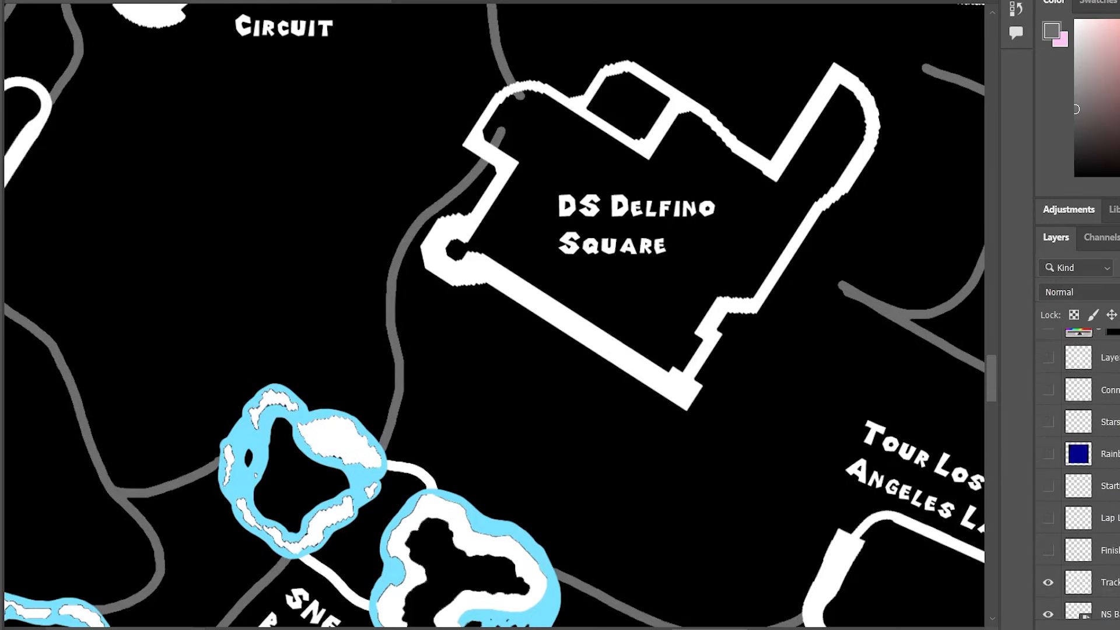
scroll(1085, 472, up, 8)
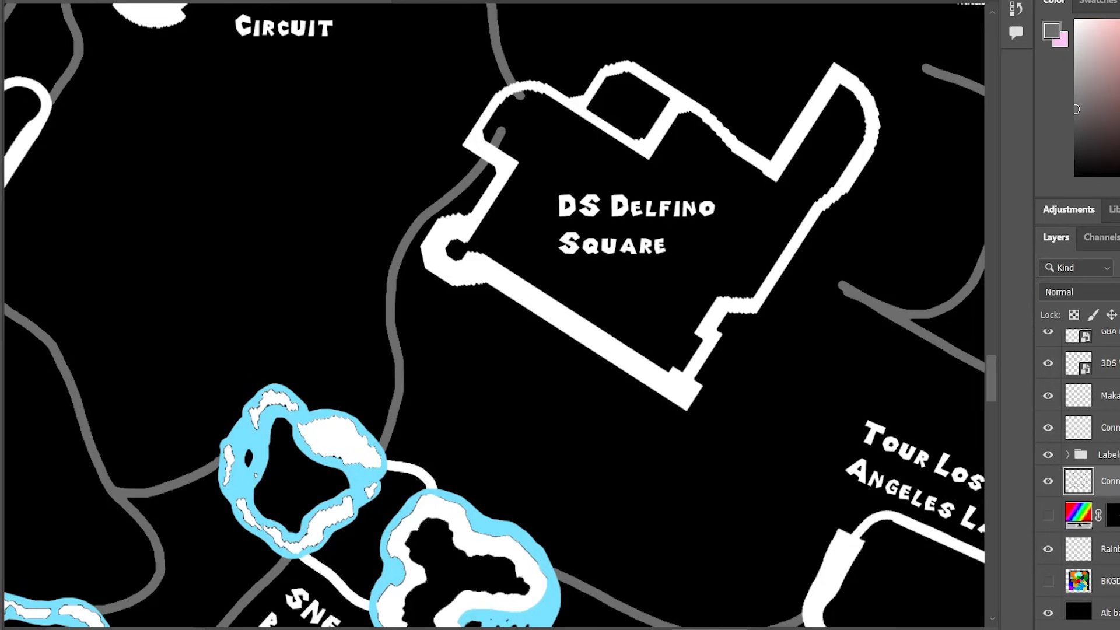
Erase the old route between SNES Koopa Beach and DS Delfino Square with the Magic Eraser.
right_click(2, 262)
click(54, 280)
right_click(1, 263)
click(55, 295)
click(391, 321)
Magic-erase the forked route running from Wii Luigi Circuit toward DS Delfino Square and GCN Peach Beach.
scroll(518, 365, up, 3)
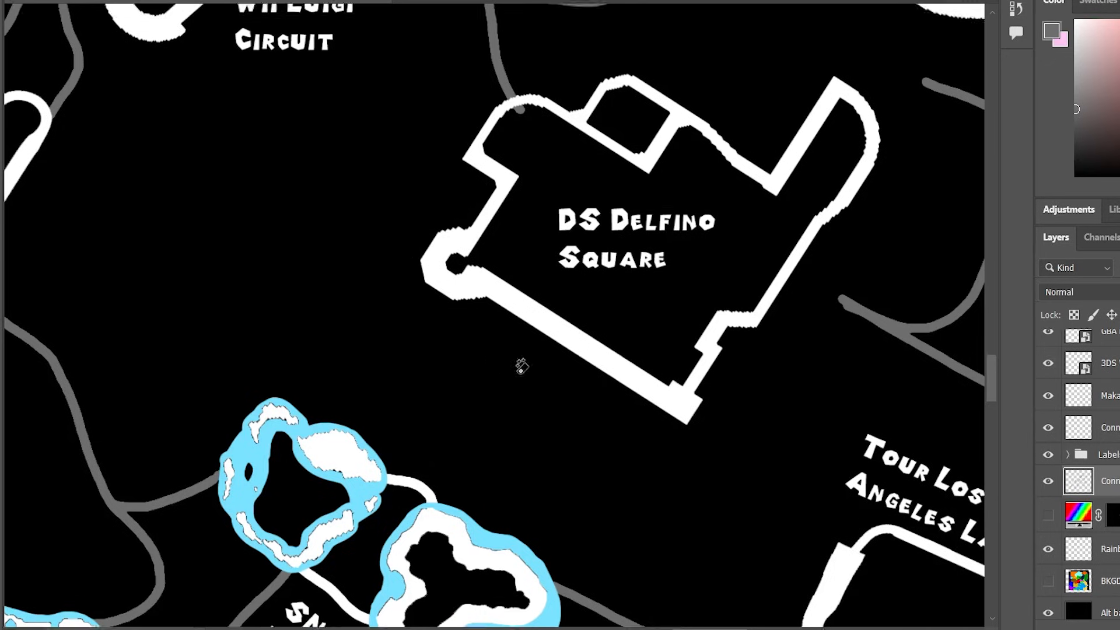
scroll(521, 366, up, 2)
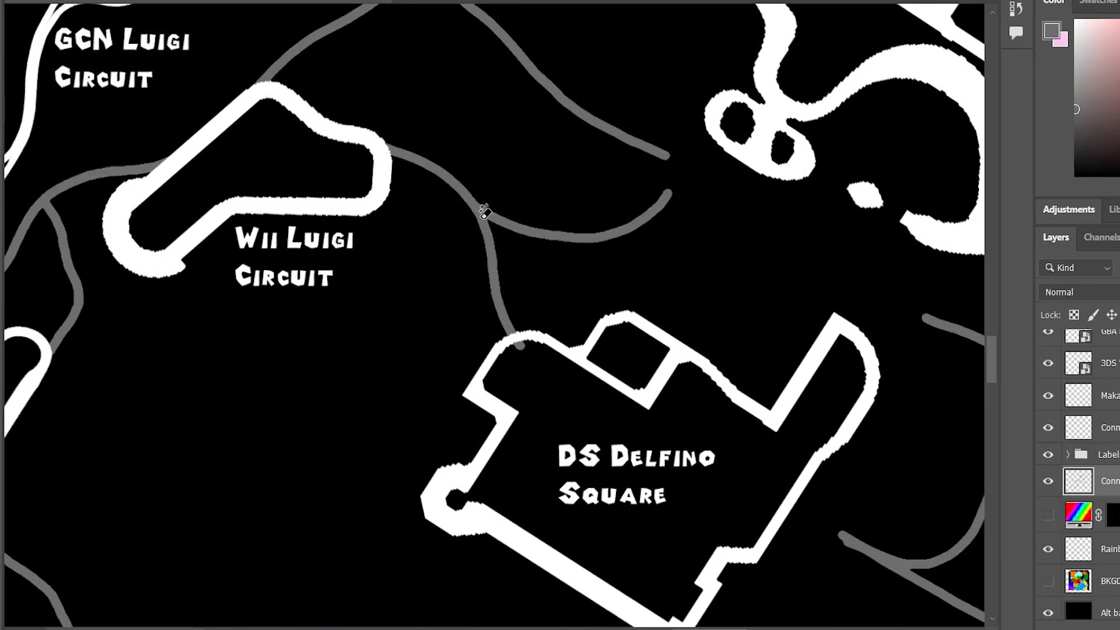
click(484, 211)
Cut the branch toward GCN Peach Beach off the Tour Paris Promenade route with the Eraser, then magic-erase it.
scroll(653, 420, up, 2)
scroll(654, 420, up, 5)
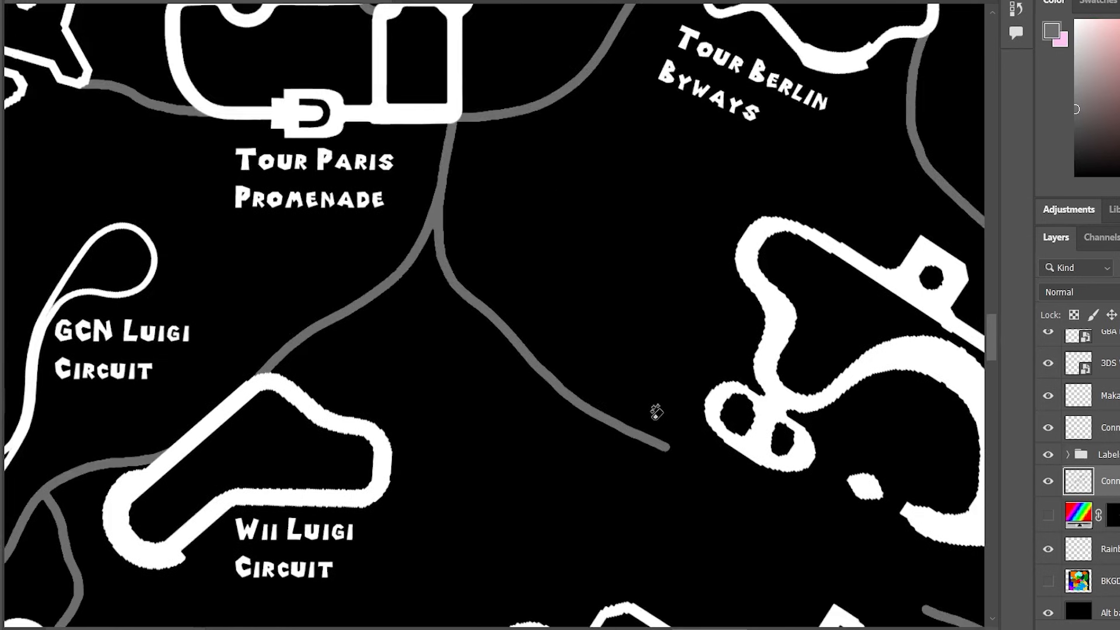
scroll(28, 227, up, 1)
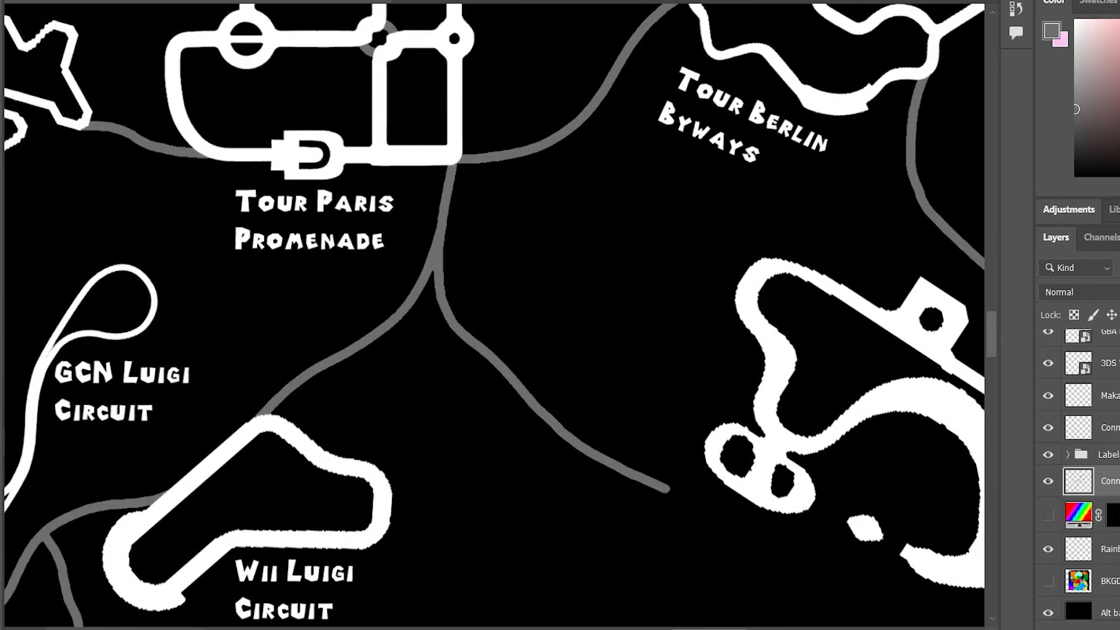
right_click(2, 259)
click(39, 267)
right_click(1, 262)
click(49, 297)
click(451, 324)
Cut the routes leading to Wii Daisy Circuit and Tour Los Angeles Laps midway, then magic-erase the section nearest DS Delfino Square.
scroll(605, 350, down, 6)
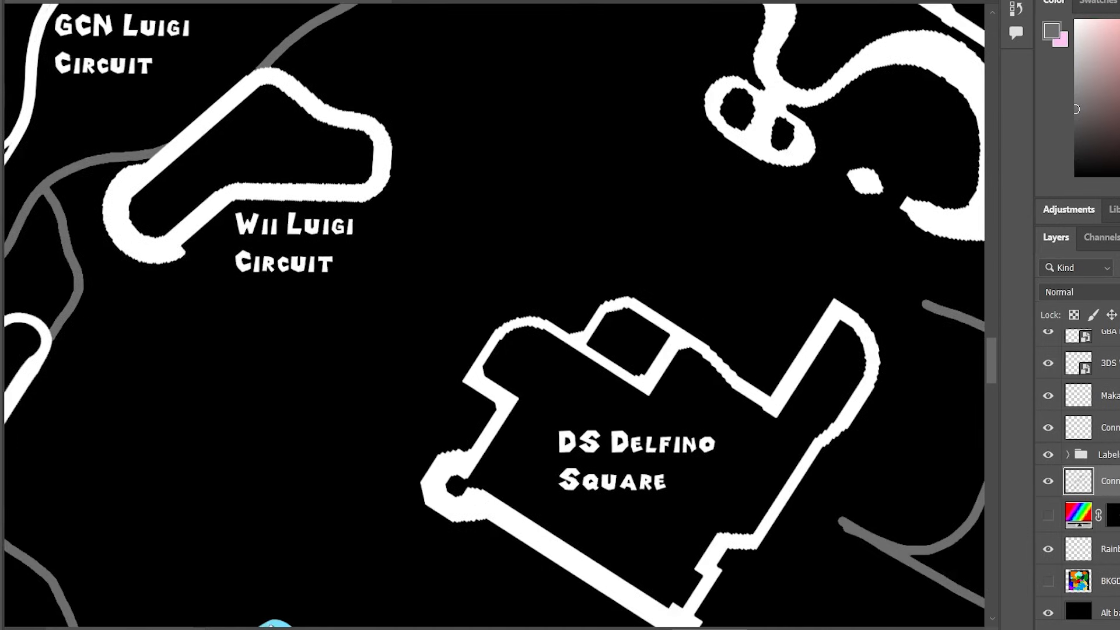
scroll(720, 575, right, 10)
scroll(720, 575, down, 4)
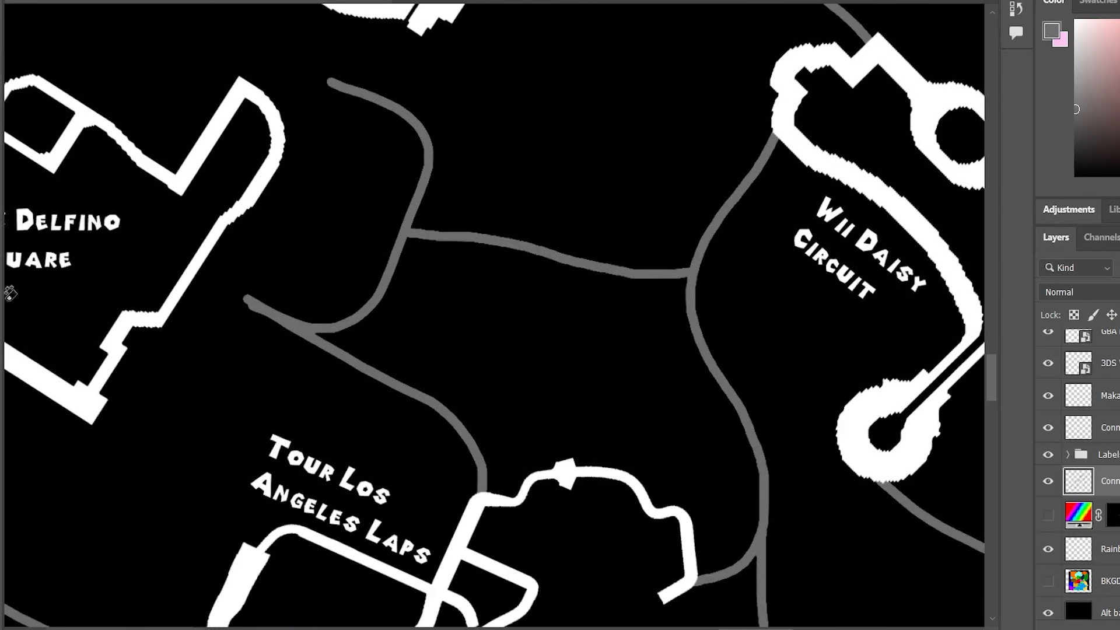
right_click(1, 263)
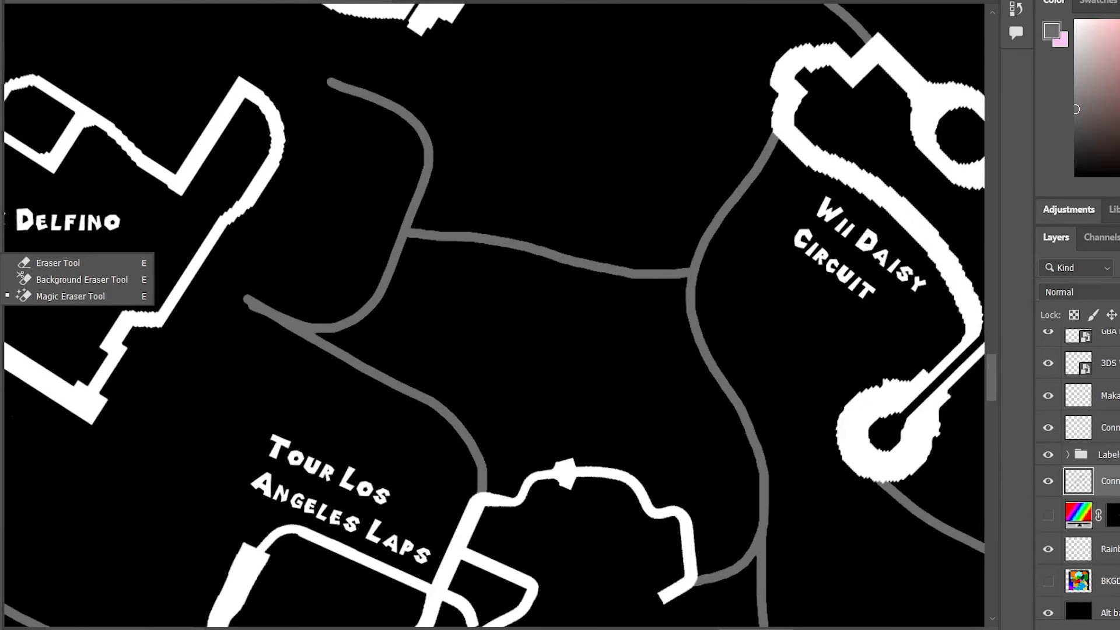
click(59, 268)
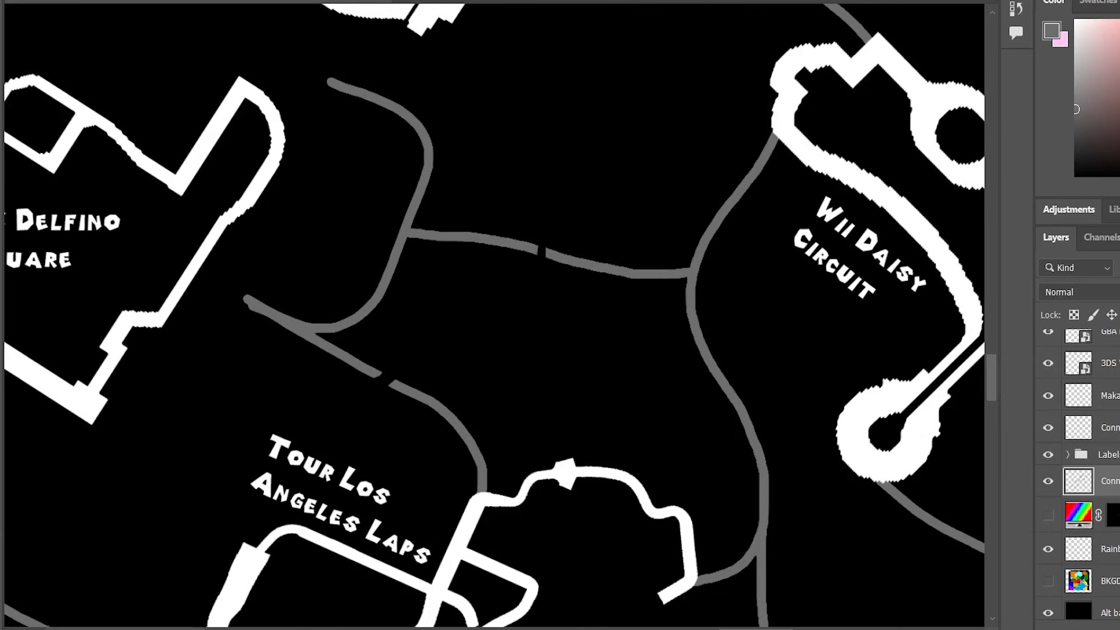
right_click(2, 262)
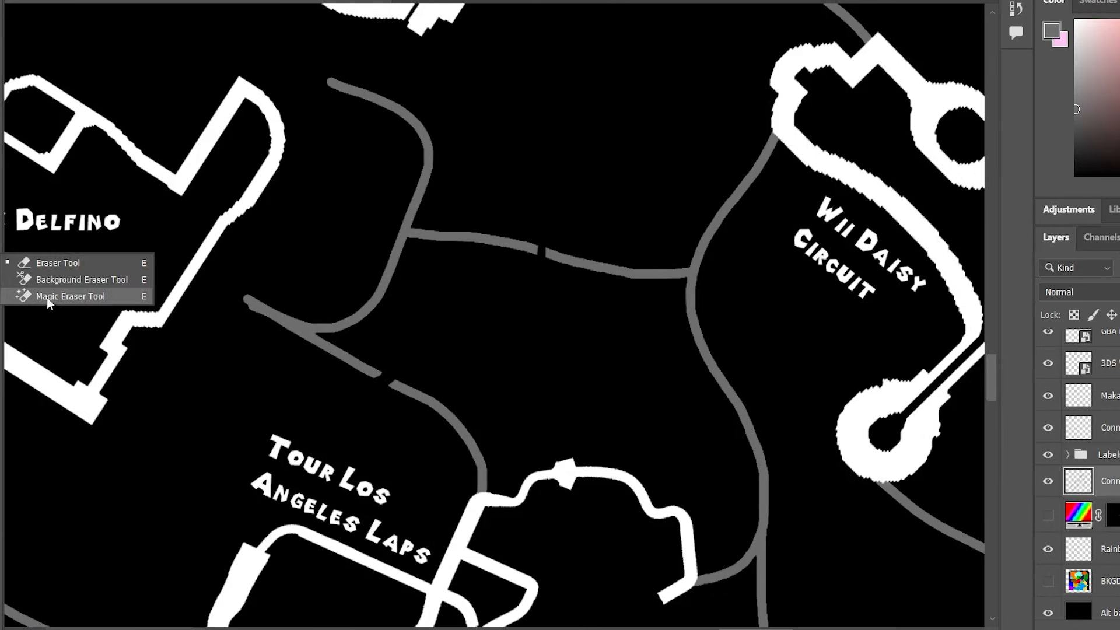
click(49, 297)
click(293, 317)
Paint a curved grey route from SNES Koopa Beach's upper island to the rounded western corner of DS Delfino Square.
scroll(402, 440, up, 3)
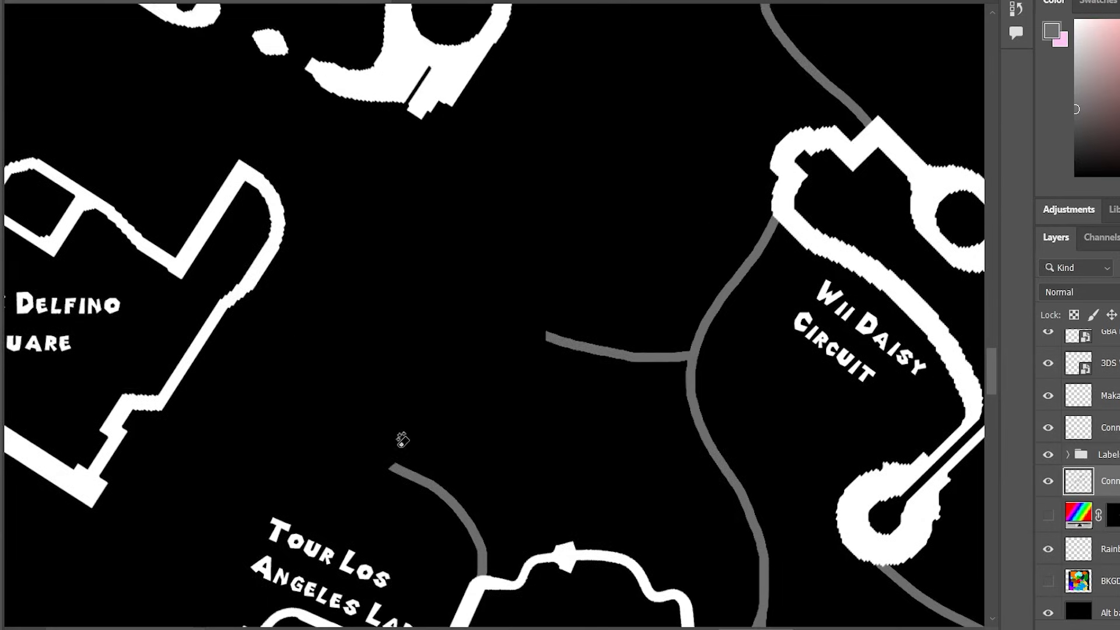
scroll(403, 441, up, 5)
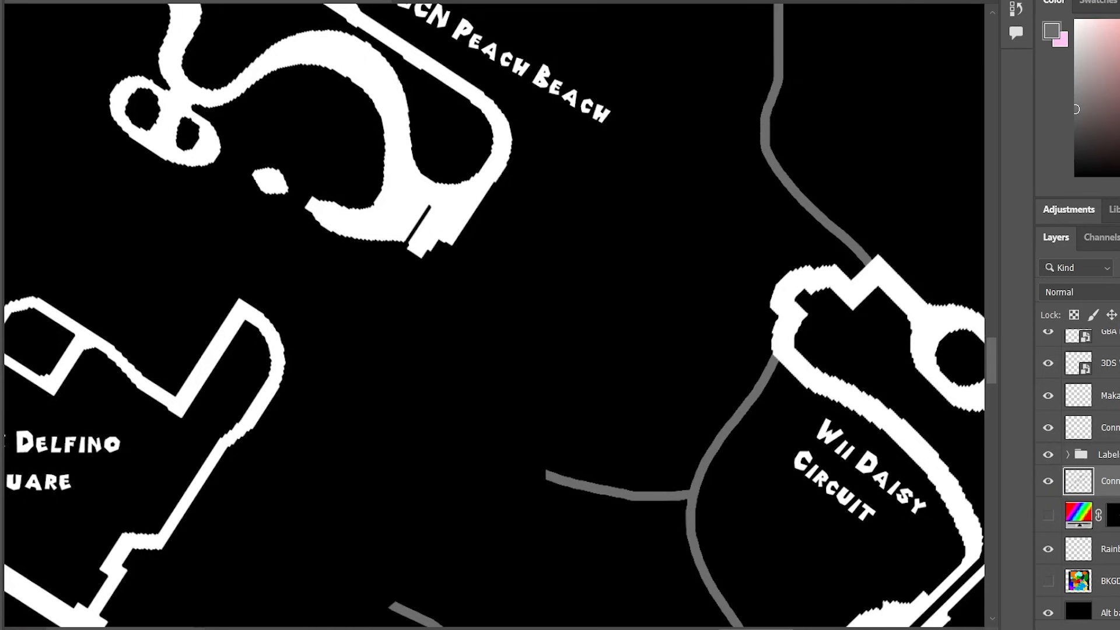
scroll(601, 491, left, 10)
scroll(602, 492, up, 5)
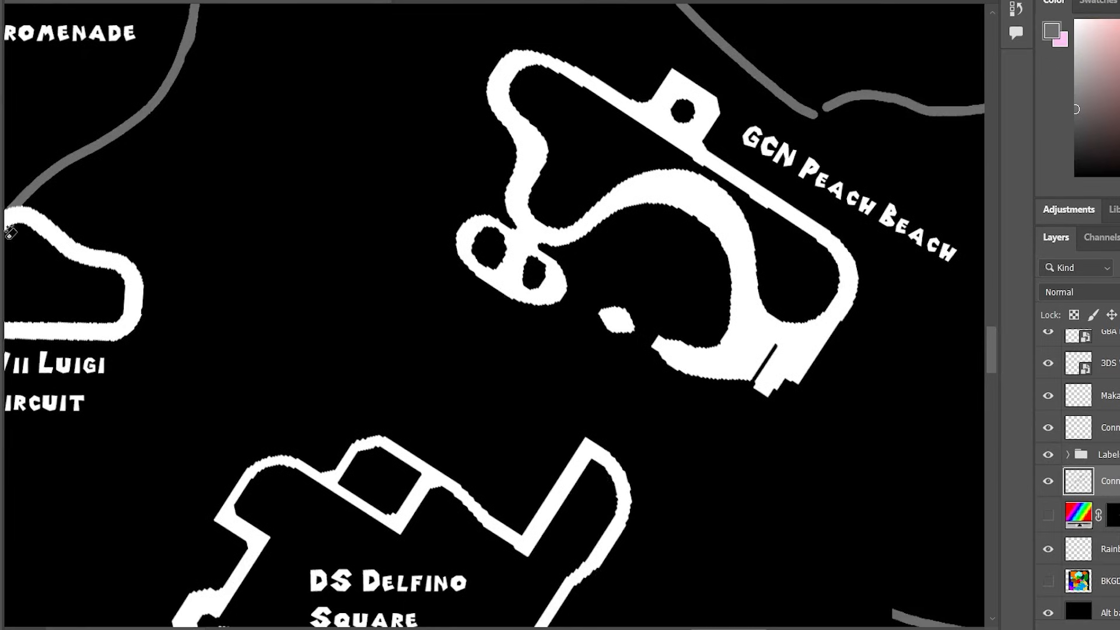
scroll(11, 233, up, 3)
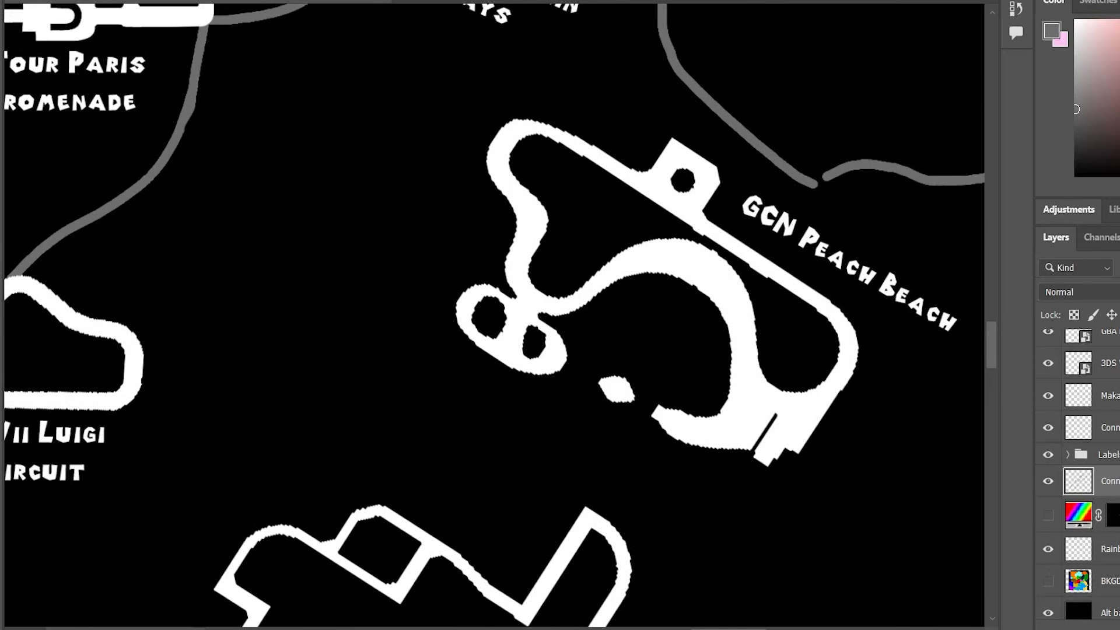
scroll(387, 271, down, 14)
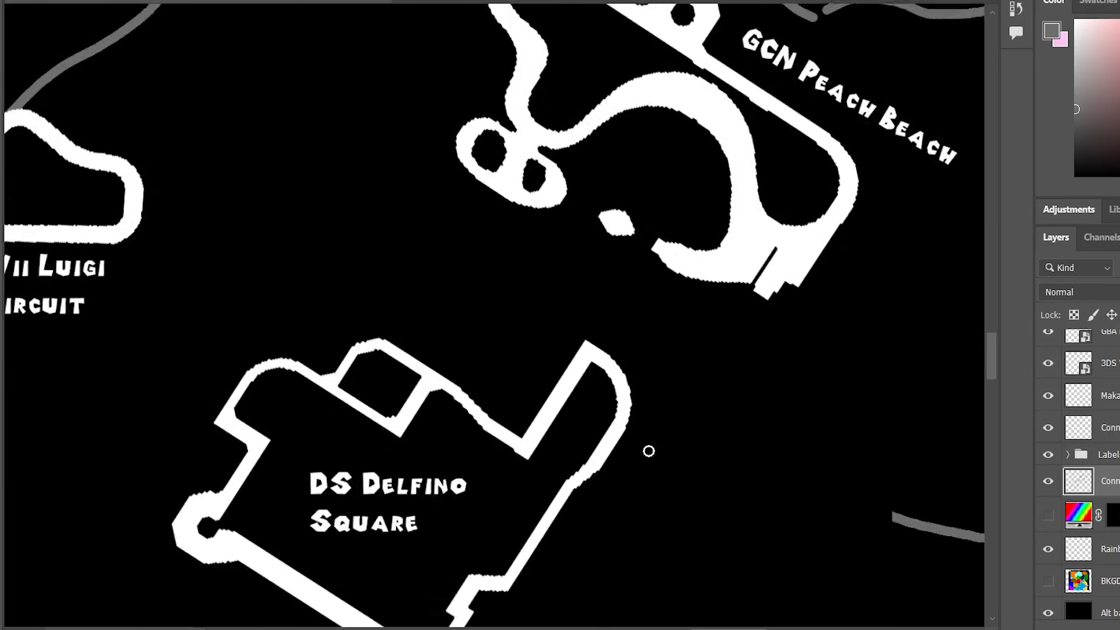
scroll(619, 453, down, 3)
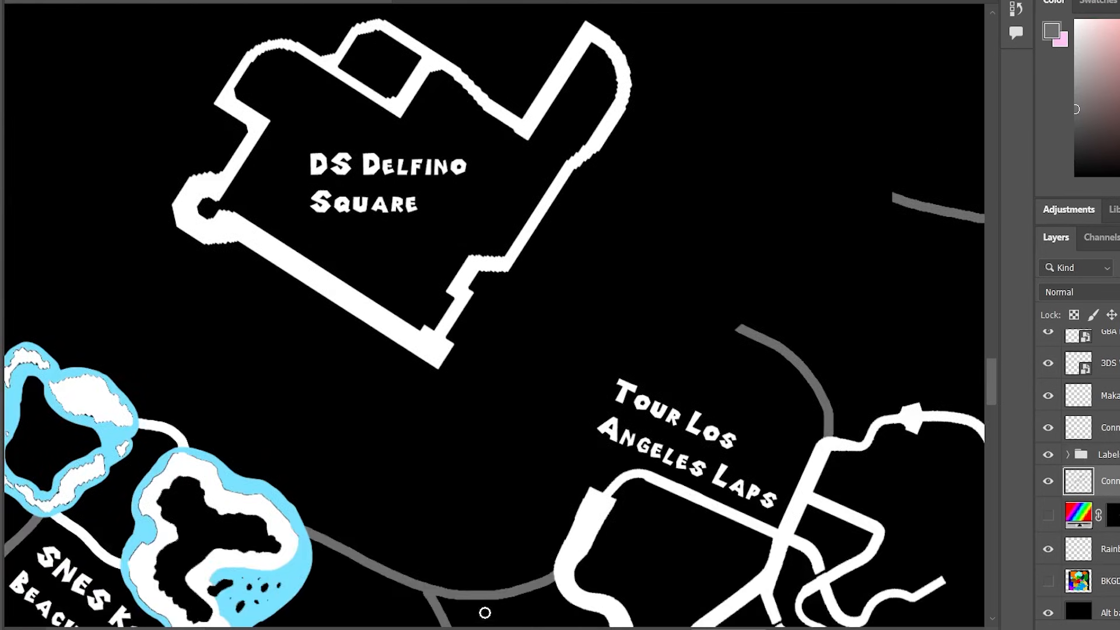
scroll(494, 324, left, 3)
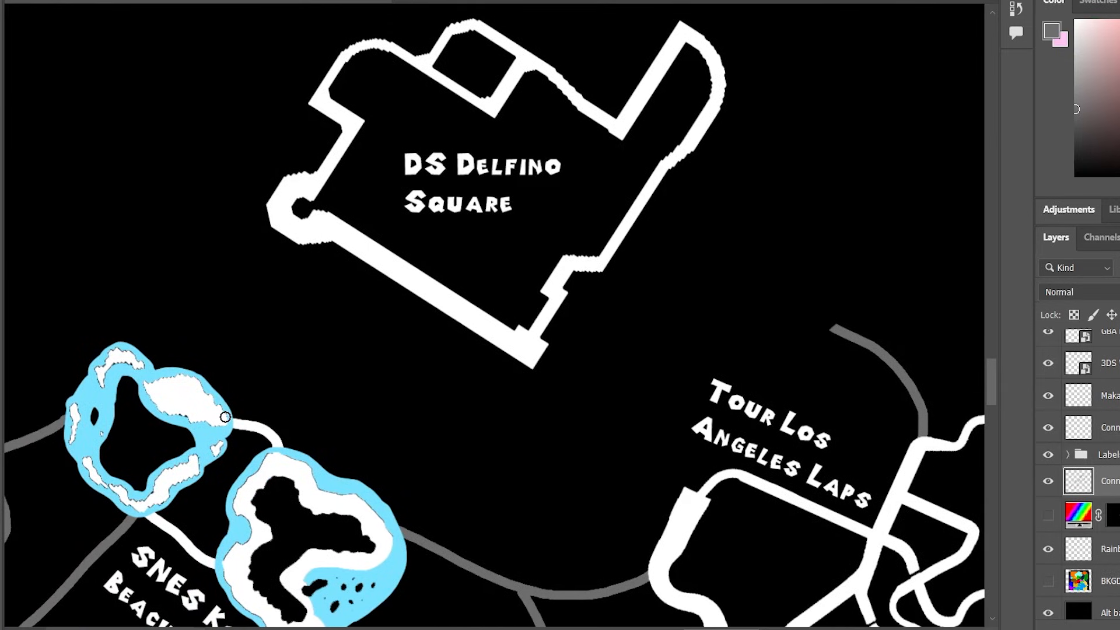
mouse_move(227, 413)
mouse_down()
mouse_move(248, 353)
mouse_move(234, 271)
mouse_move(268, 212)
mouse_up()
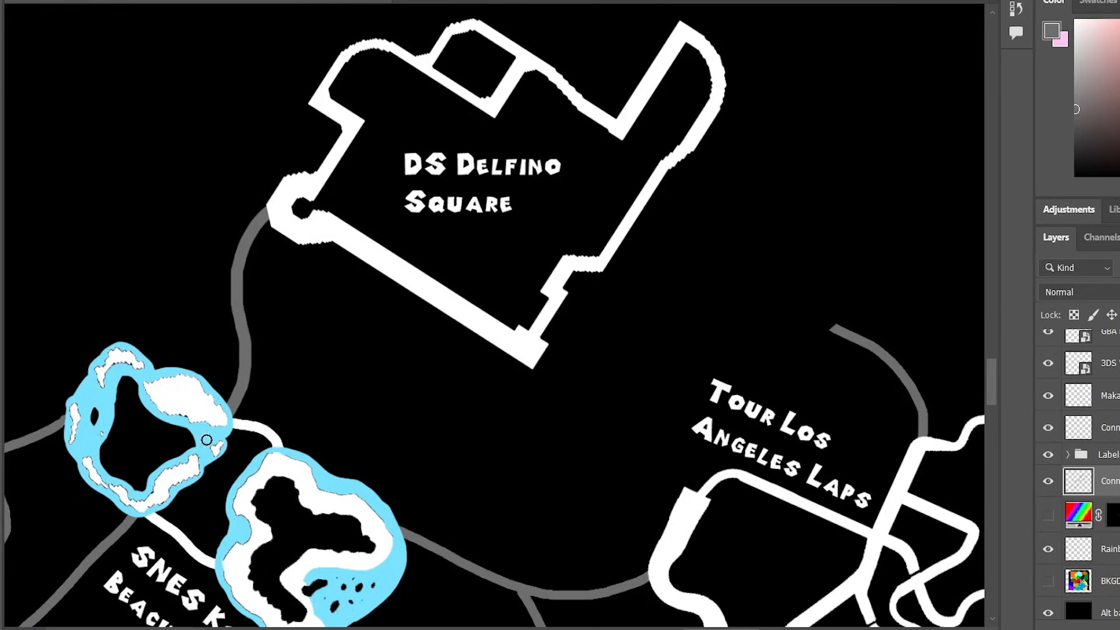
Paint a wavy grey route from DS Delfino Square's southern corner to the cut end of the Tour Los Angeles Laps route.
scroll(503, 447, down, 1)
scroll(503, 447, down, 1)
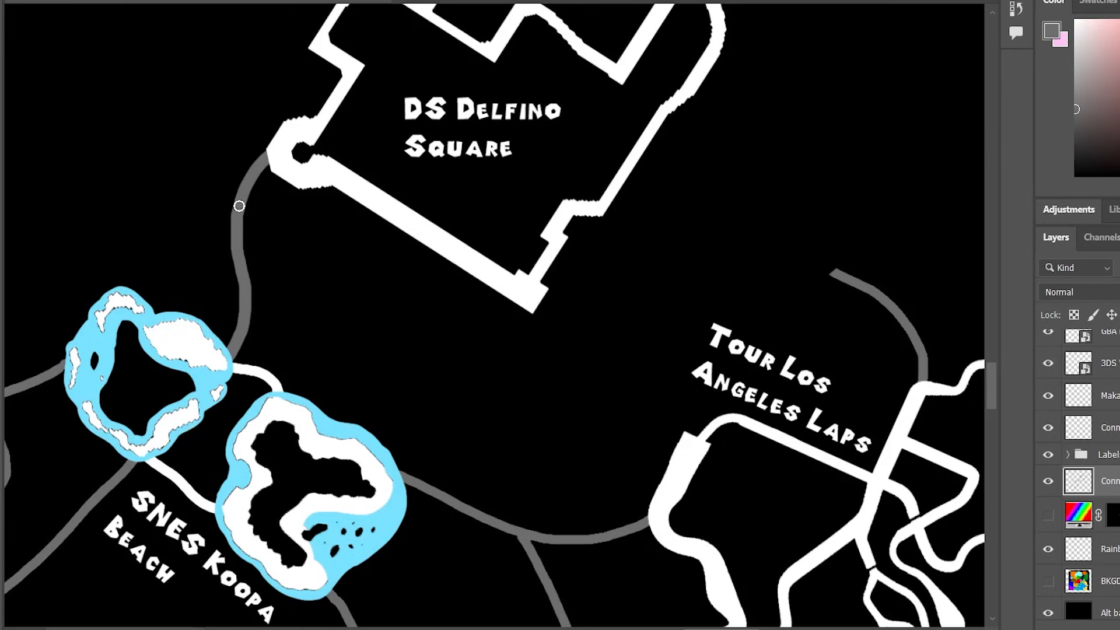
scroll(601, 266, up, 3)
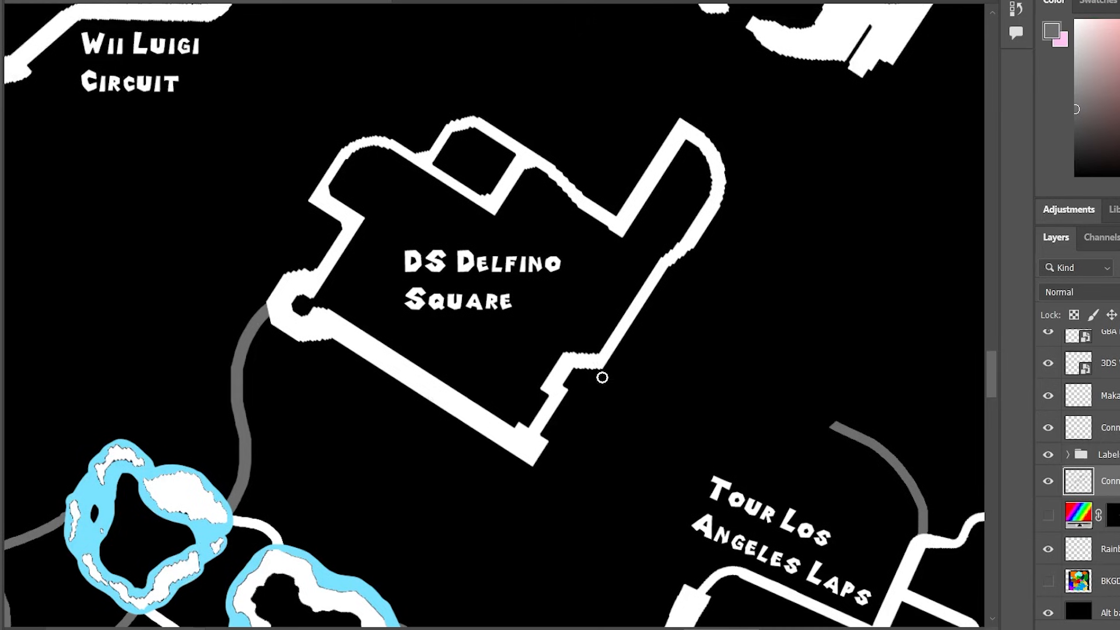
scroll(630, 387, down, 3)
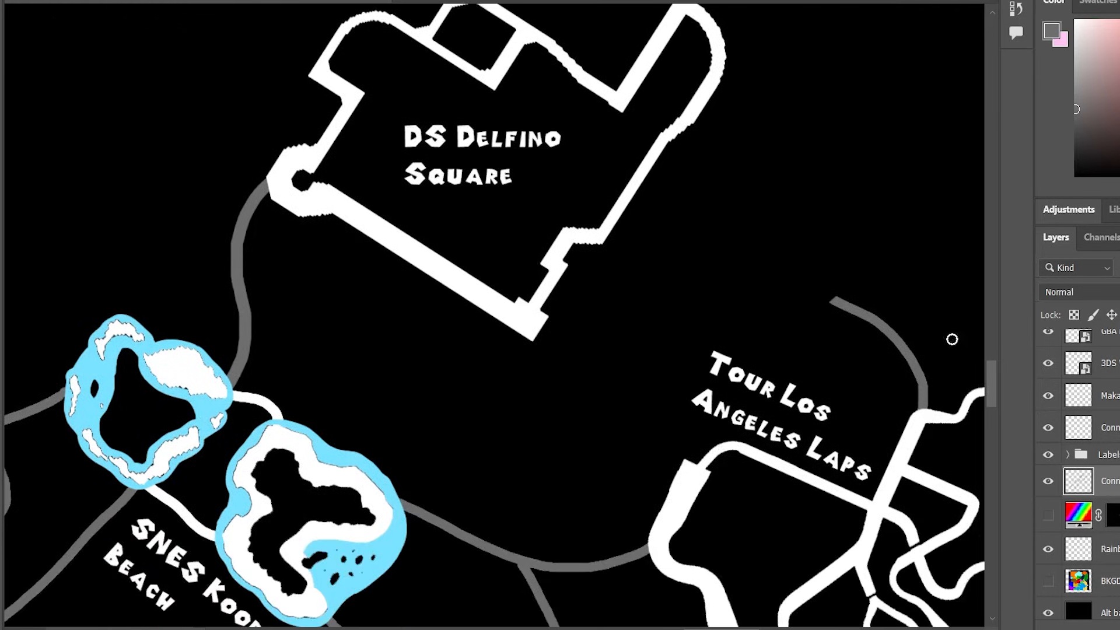
scroll(800, 452, down, 3)
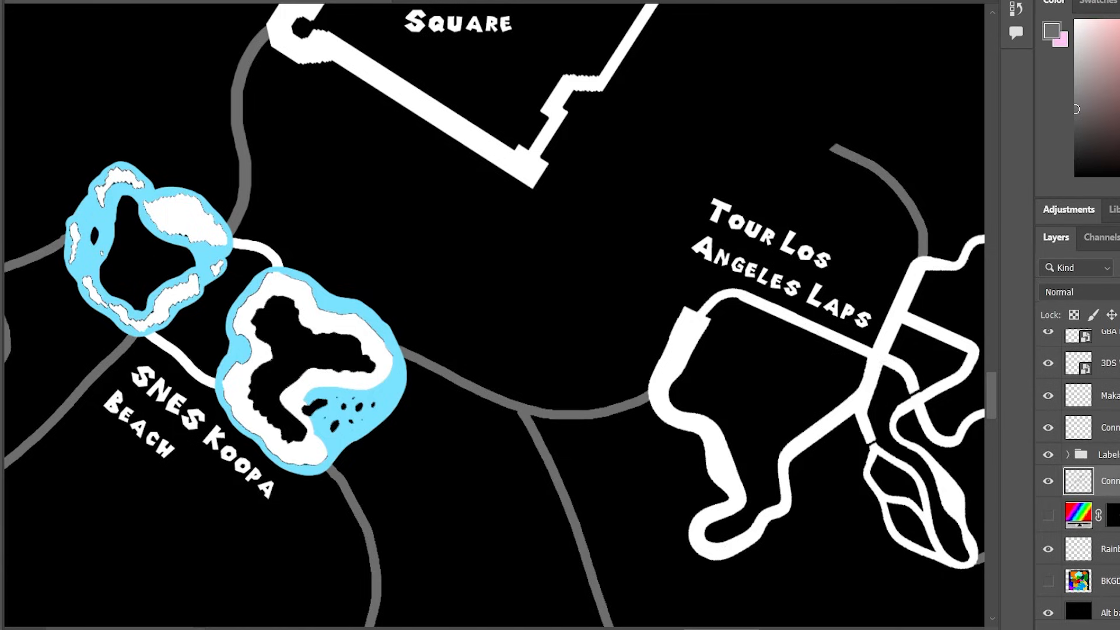
scroll(494, 315, right, 5)
scroll(494, 315, left, 1)
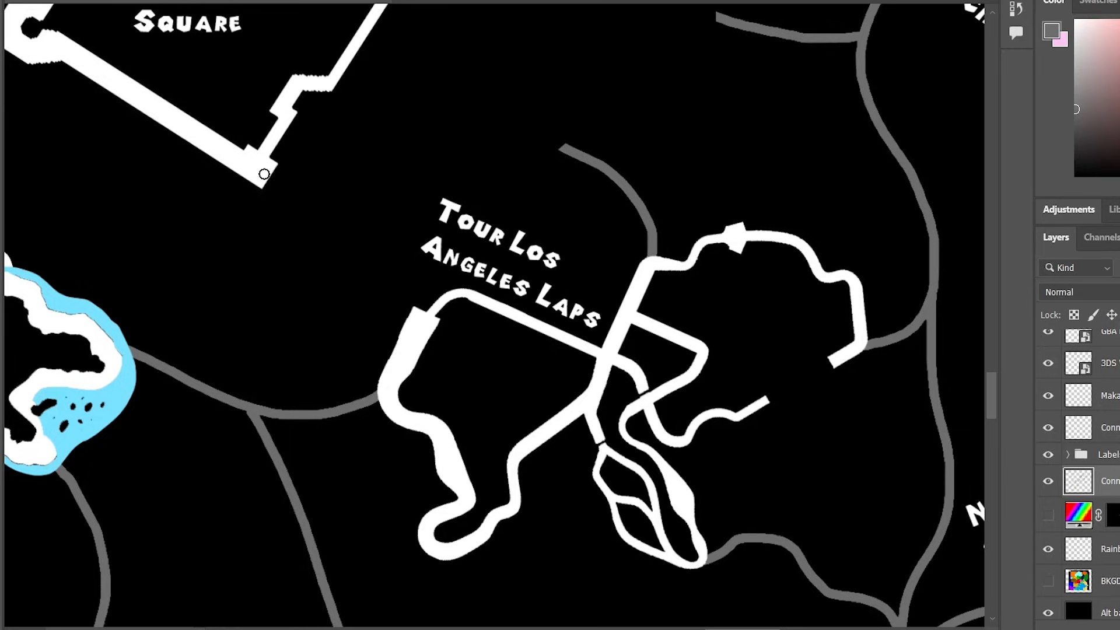
mouse_move(264, 174)
mouse_down()
mouse_move(353, 202)
mouse_move(490, 140)
mouse_move(566, 145)
mouse_up()
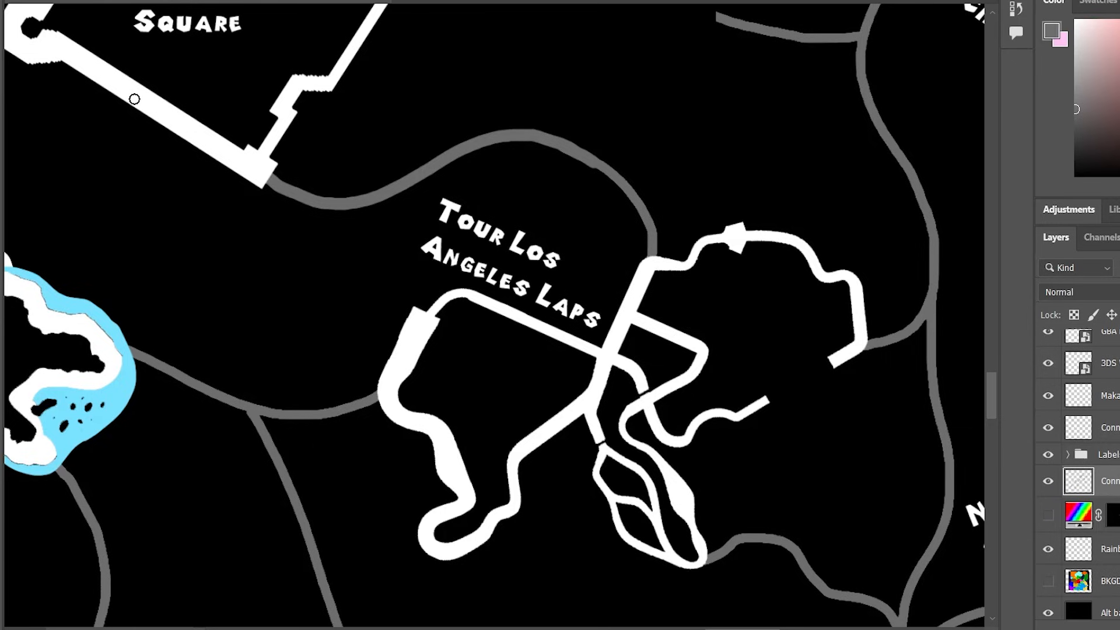
Paint a curved grey route from the cut stub near Wii Daisy Circuit to the route linking DS Delfino Square and Tour Los Angeles Laps.
scroll(192, 260, up, 2)
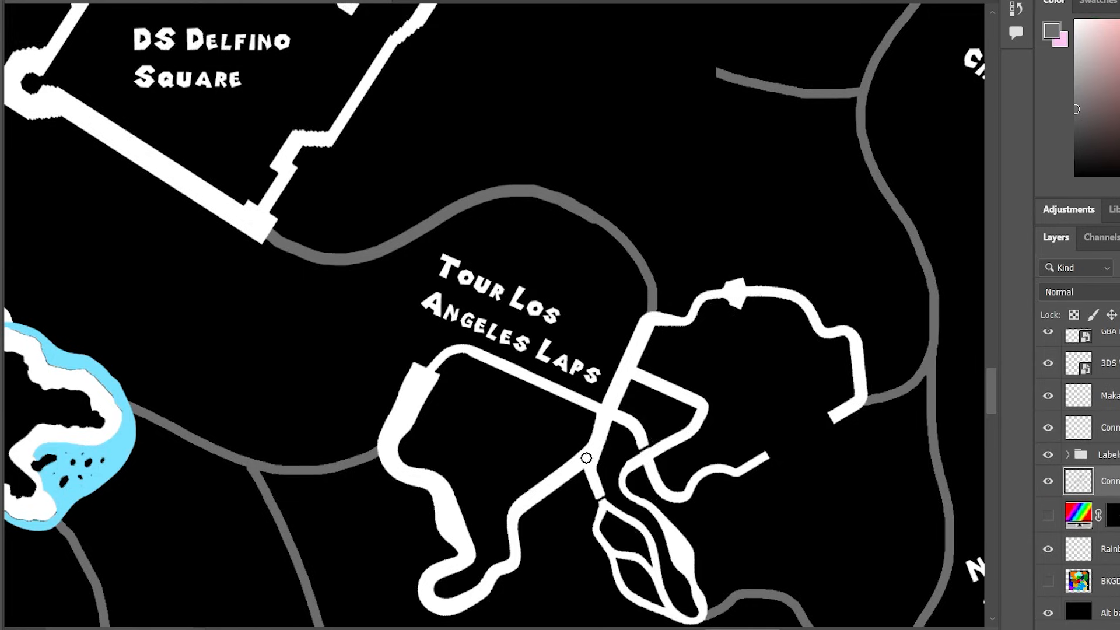
scroll(533, 392, down, 5)
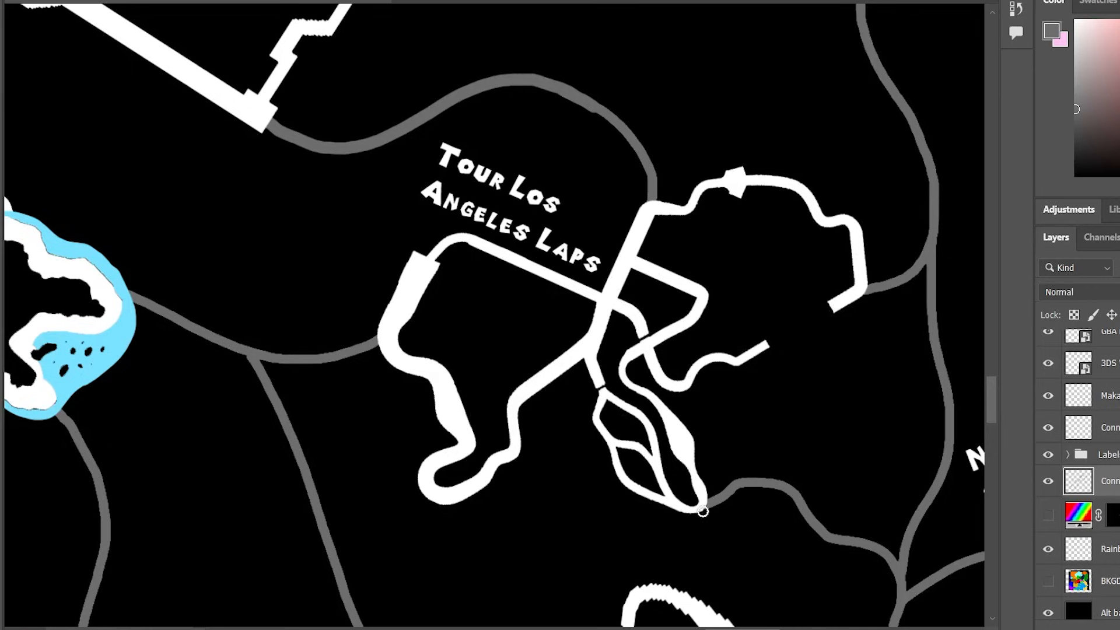
scroll(570, 445, up, 10)
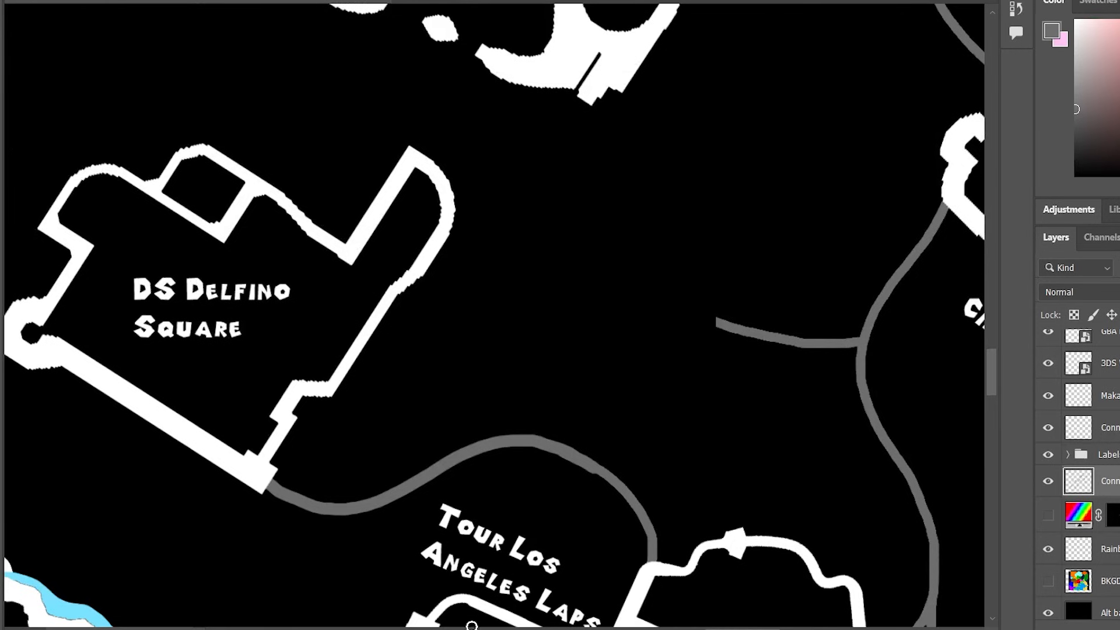
scroll(495, 315, right, 7)
scroll(495, 315, left, 3)
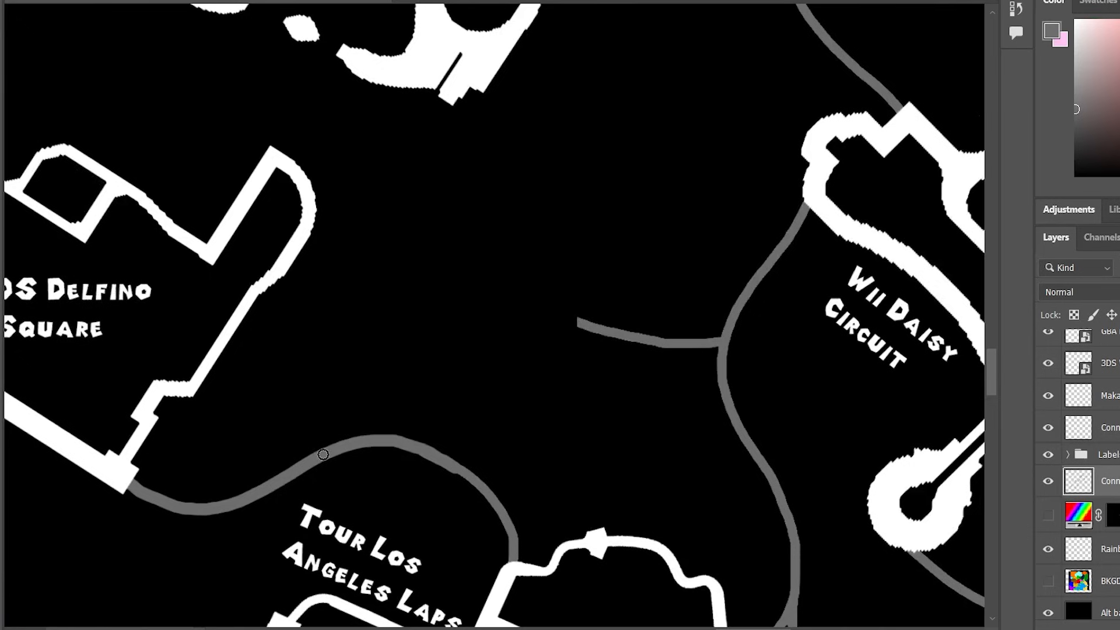
mouse_move(584, 324)
mouse_down()
mouse_move(495, 334)
mouse_move(368, 431)
mouse_up()
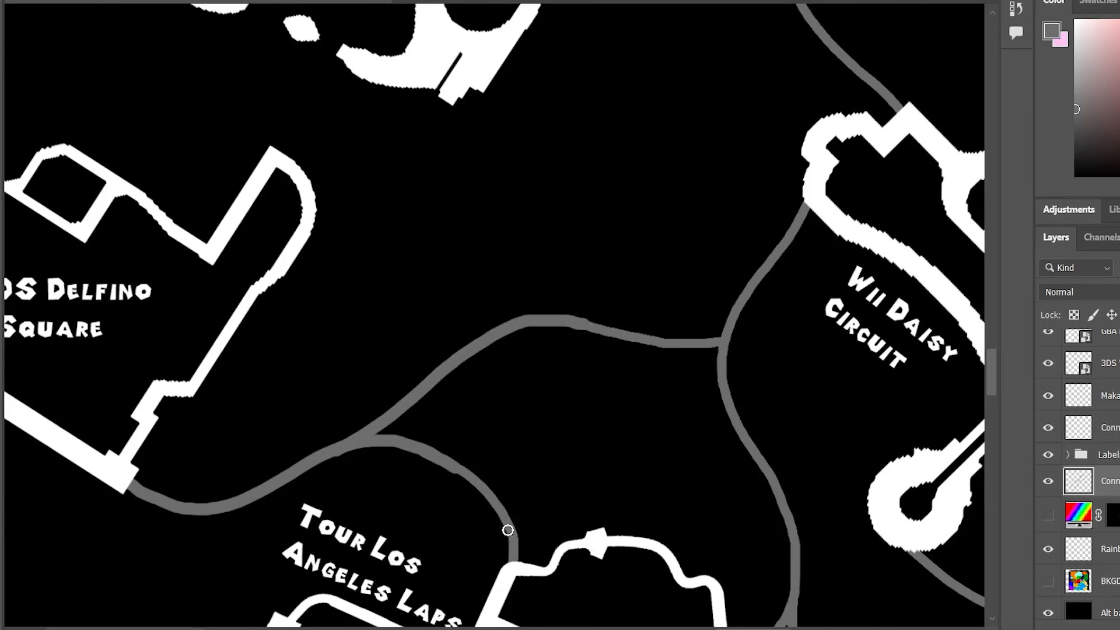
Touch up the grey route's curve where it meets the Tour Los Angeles Laps track.
scroll(729, 535, down, 5)
scroll(742, 535, down, 3)
scroll(773, 472, up, 6)
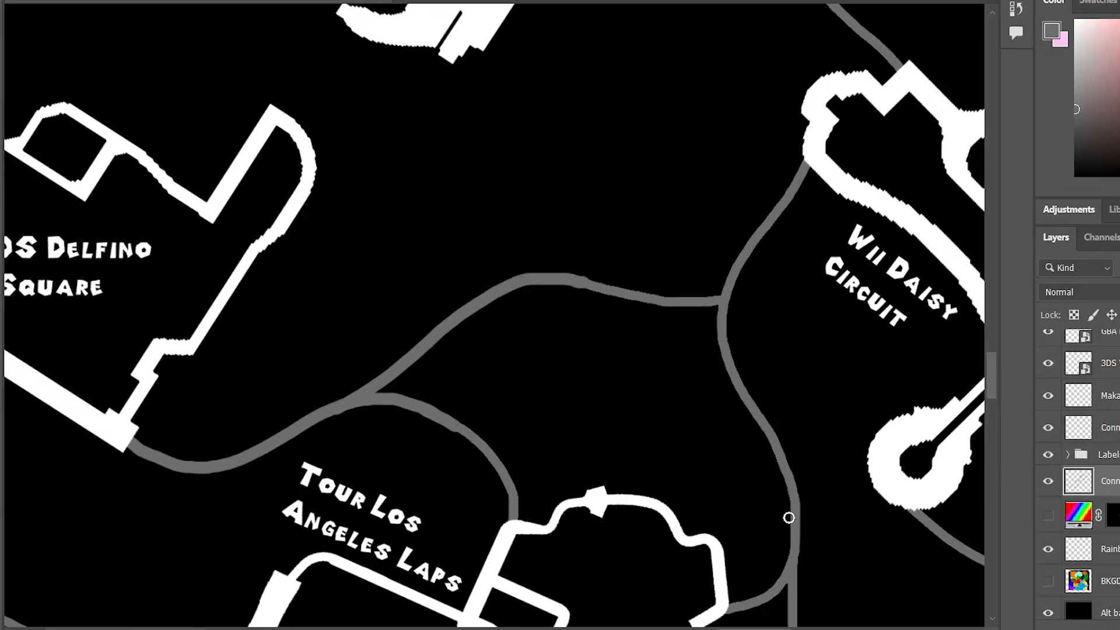
scroll(788, 518, down, 5)
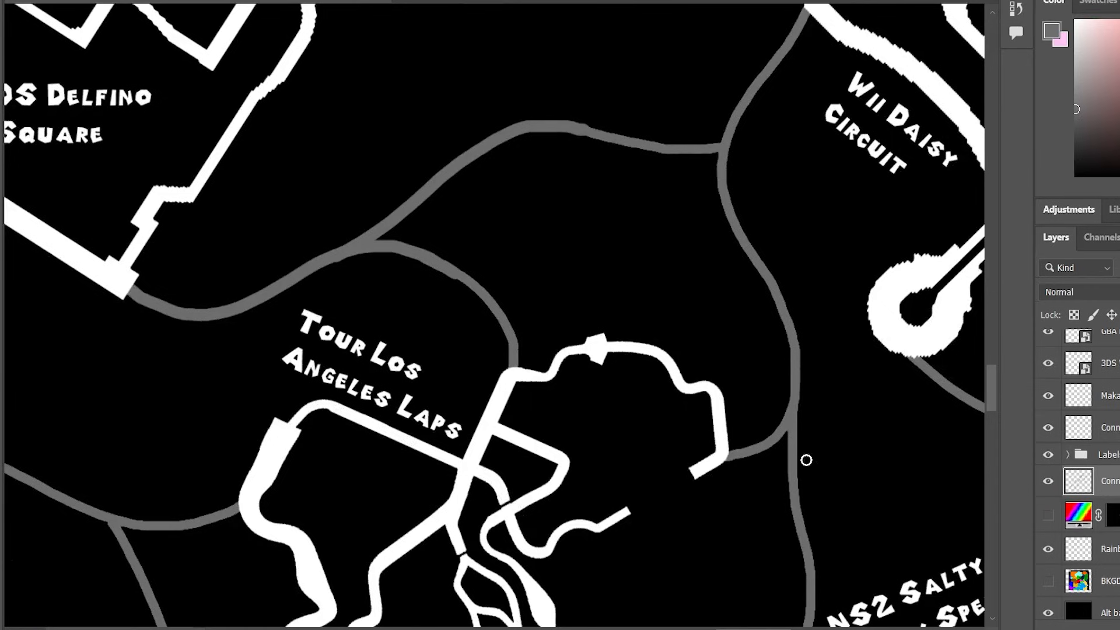
scroll(832, 200, up, 2)
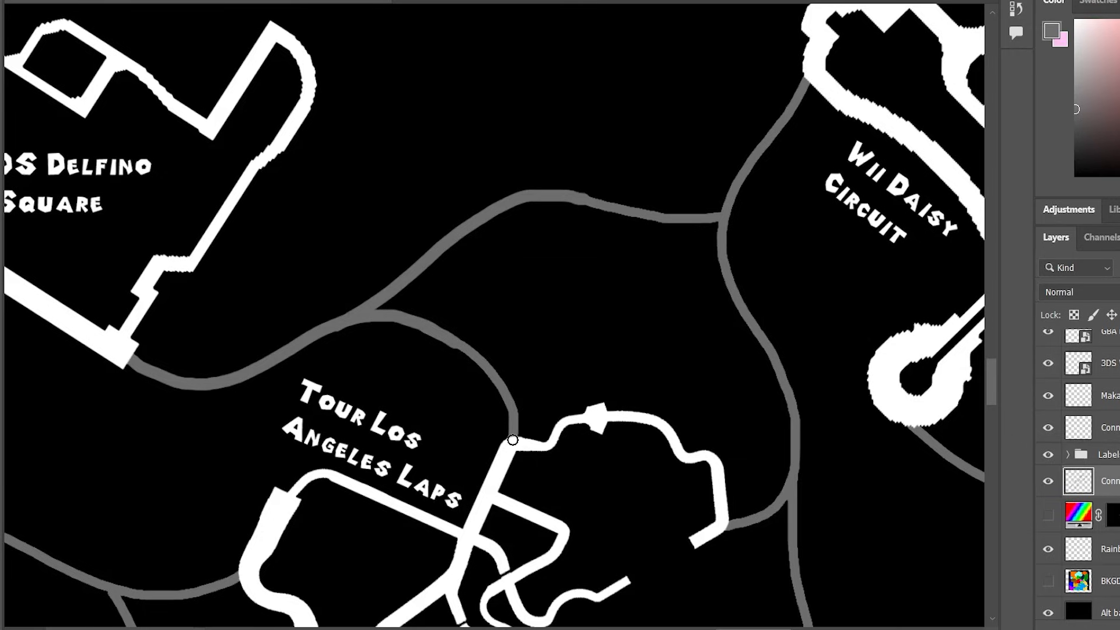
drag(510, 393, 514, 439)
click(512, 436)
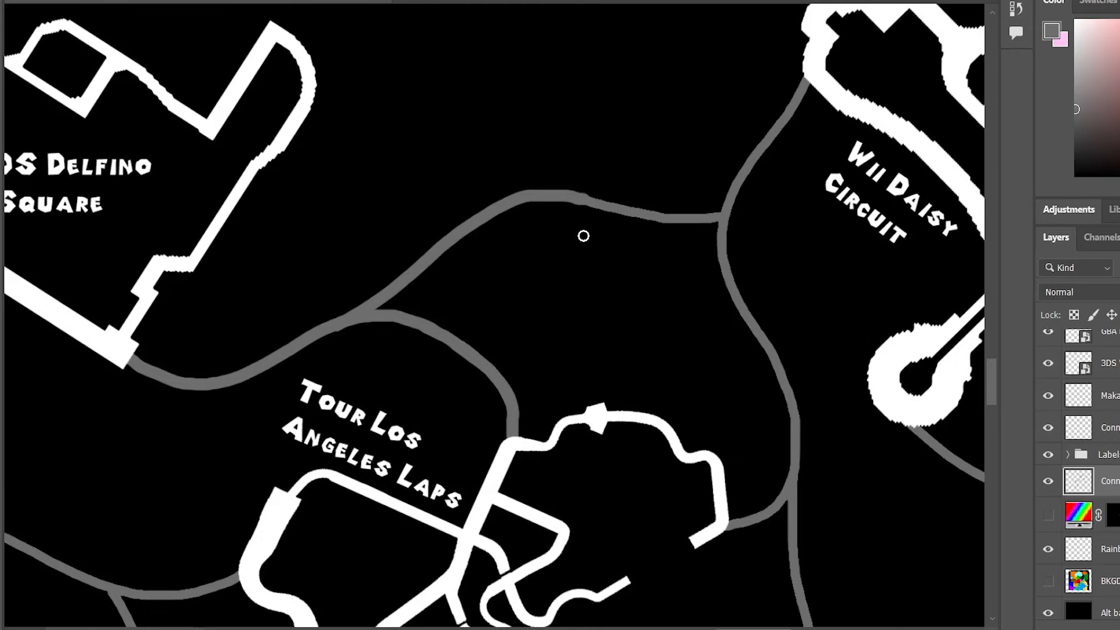
drag(592, 203, 625, 206)
key(ctrl+z)
mouse_move(760, 628)
mouse_down()
mouse_move(787, 628)
mouse_move(719, 628)
mouse_move(757, 628)
mouse_up()
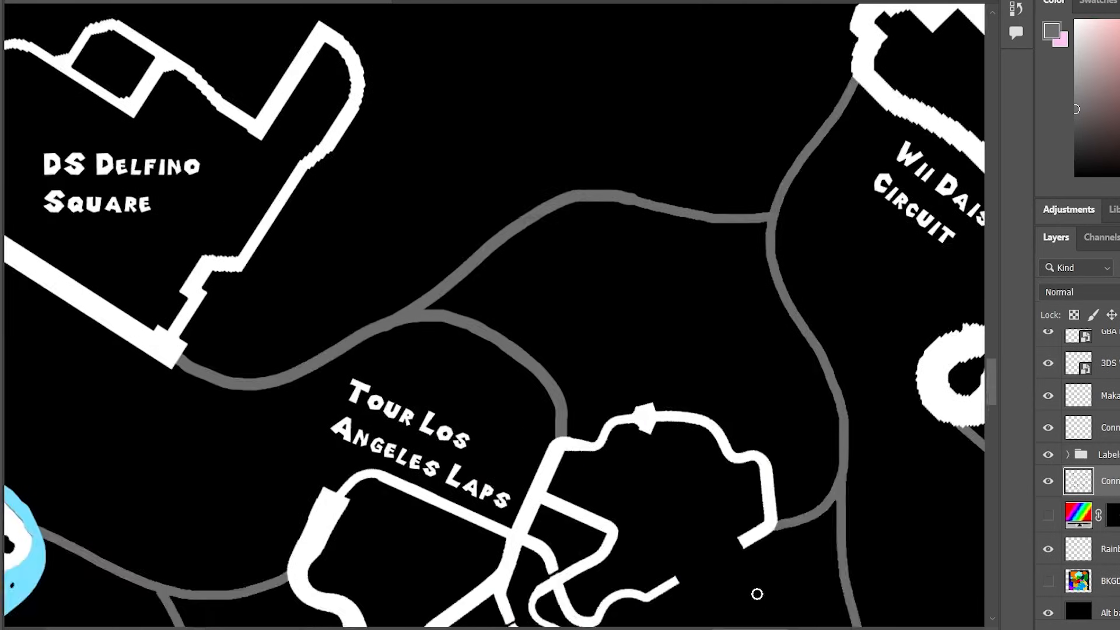
Paint a winding grey route from DS Delfino Square's rounded western corner up to the northwestern end of GCN Peach Beach.
scroll(753, 589, up, 5)
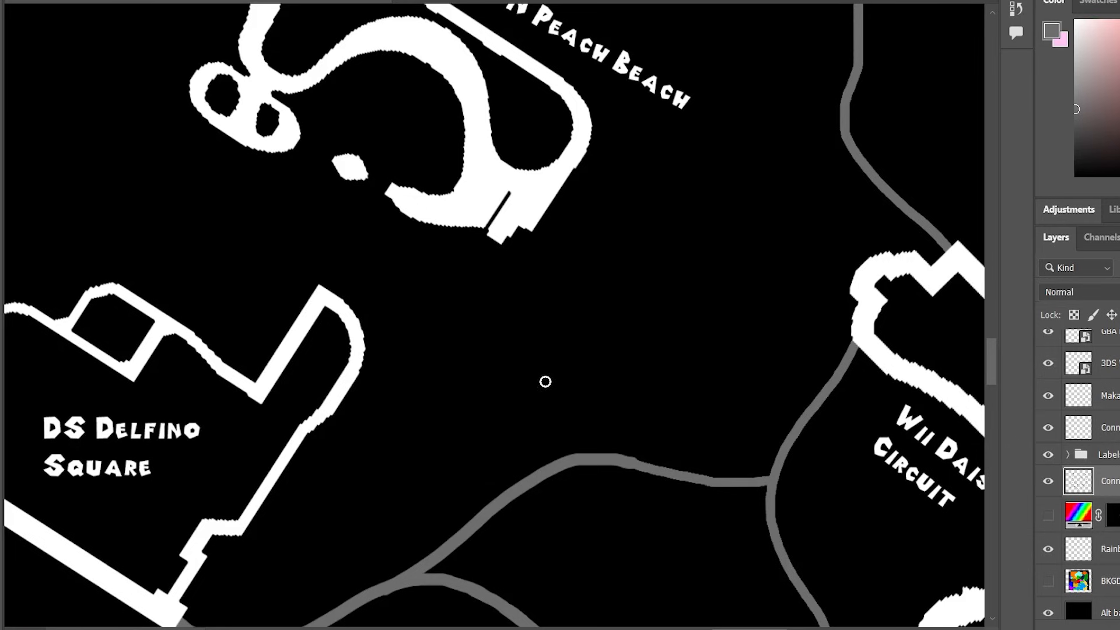
scroll(482, 575, up, 3)
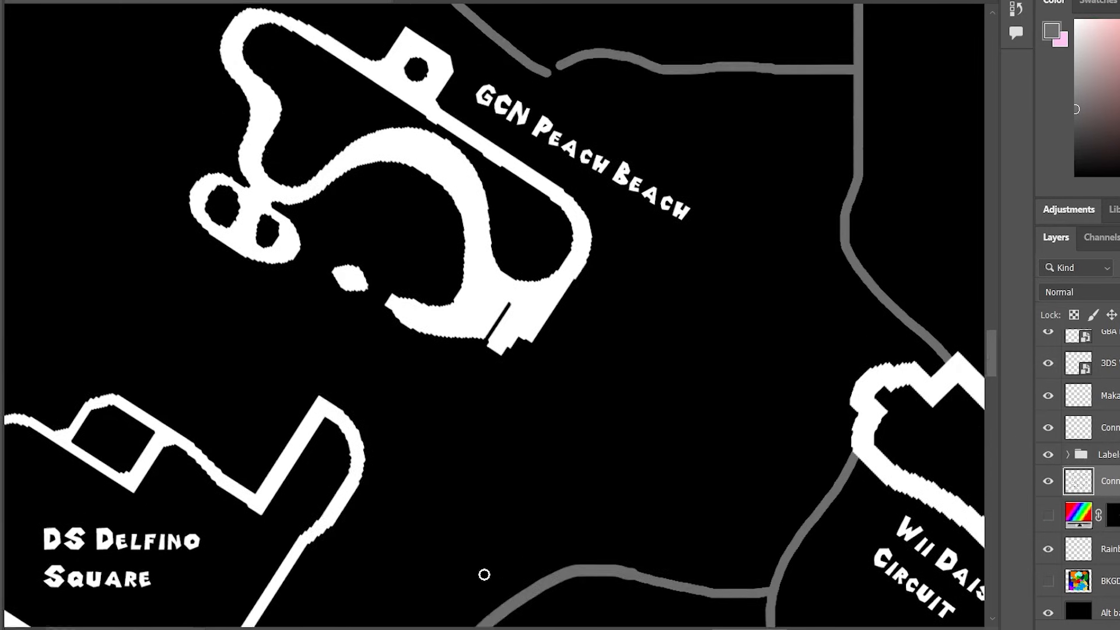
scroll(467, 612, down, 2)
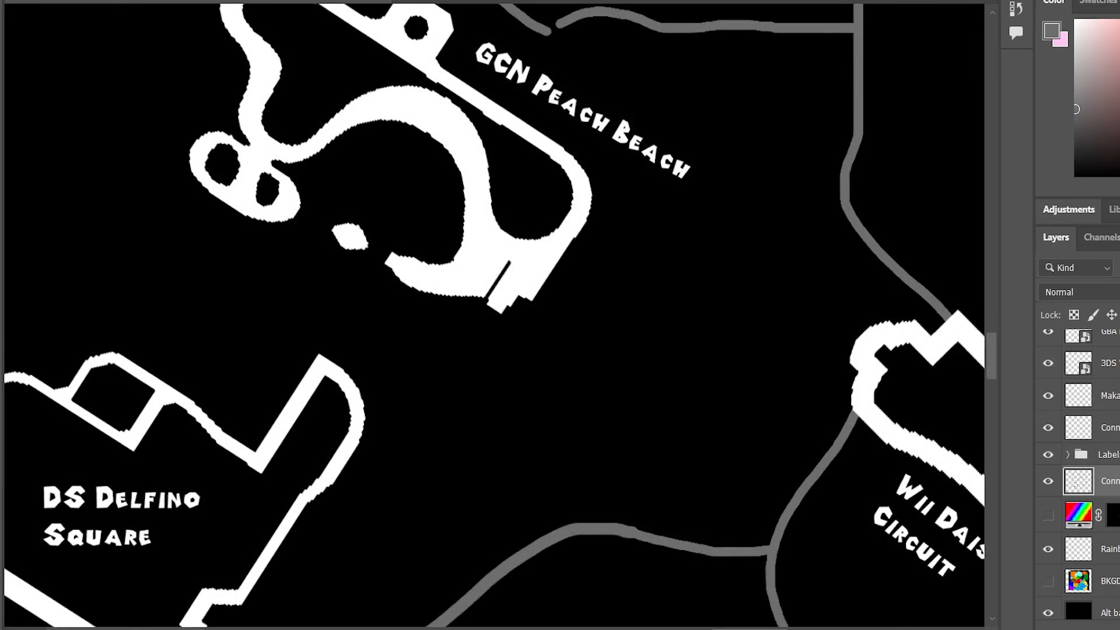
scroll(494, 315, left, 5)
scroll(277, 350, right, 1)
scroll(277, 351, left, 3)
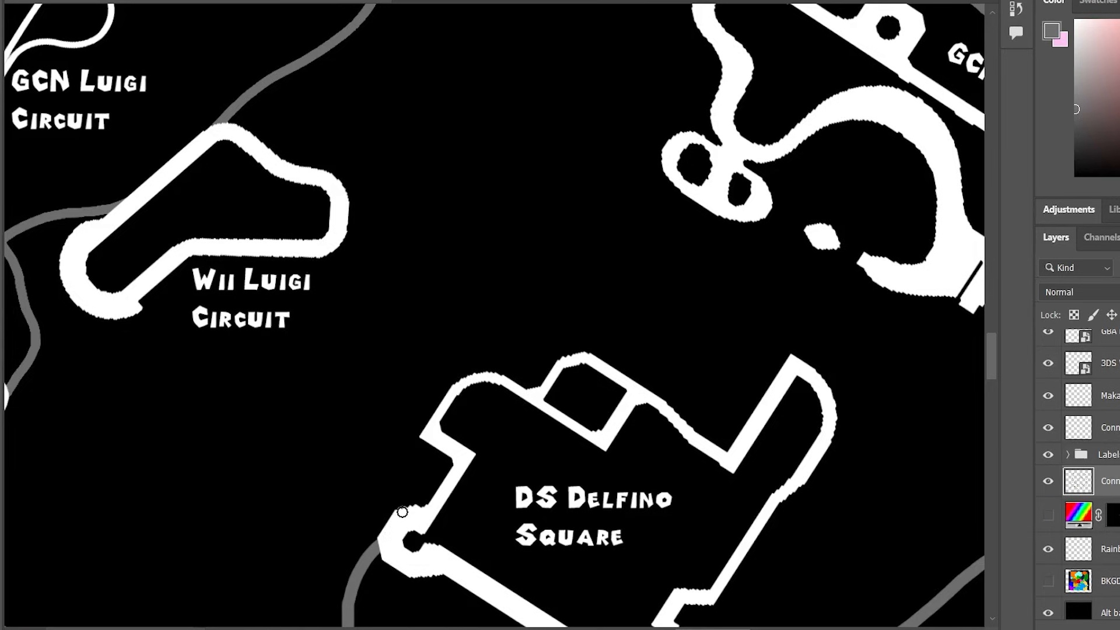
mouse_move(399, 517)
mouse_down()
mouse_move(295, 464)
mouse_move(317, 433)
mouse_up()
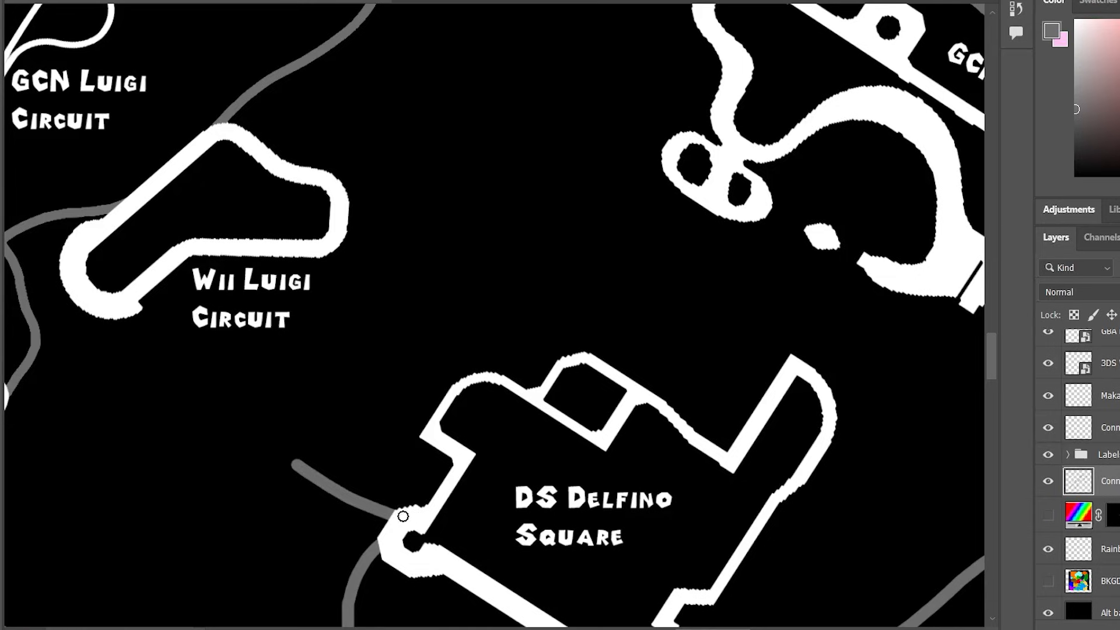
key(ctrl+z)
mouse_move(401, 516)
mouse_down()
mouse_move(306, 457)
mouse_move(303, 438)
mouse_move(314, 410)
mouse_move(435, 302)
mouse_move(506, 185)
mouse_up()
scroll(562, 421, up, 3)
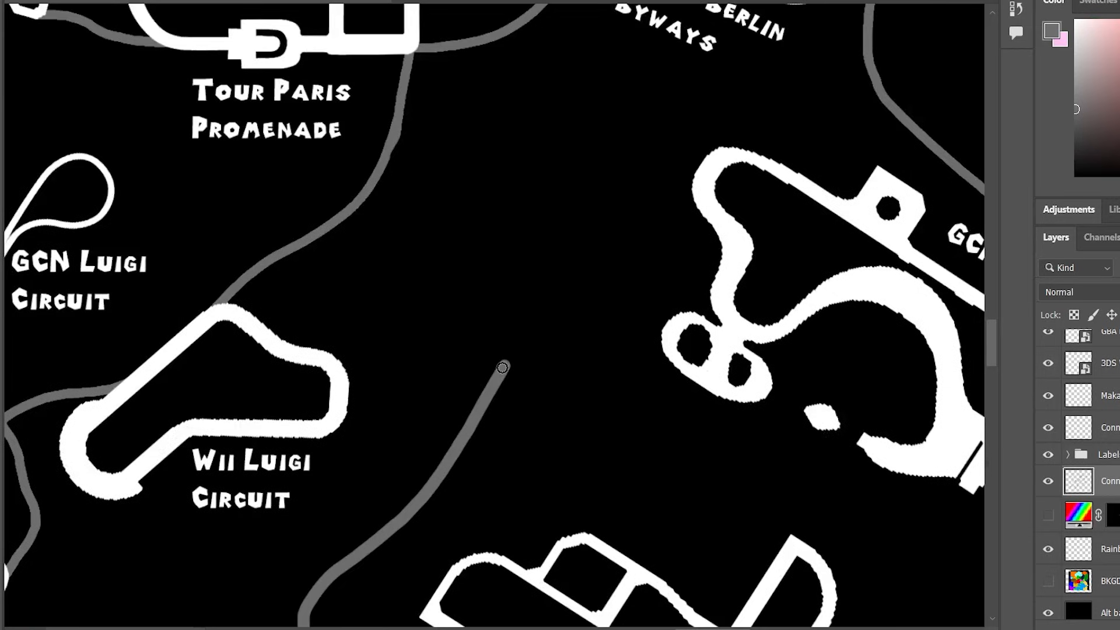
mouse_move(504, 368)
mouse_down()
mouse_move(551, 299)
mouse_move(650, 245)
mouse_move(700, 195)
mouse_up()
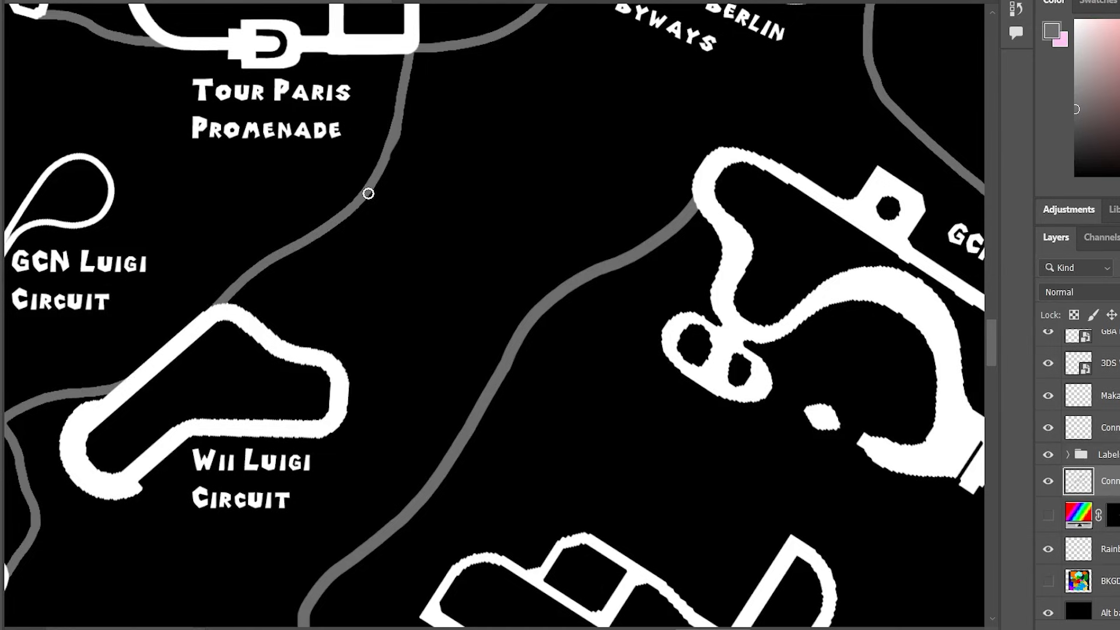
Paint a wavy grey branch from the route between Tour Paris Promenade and Wii Luigi Circuit to the DS Delfino Square–GCN Peach Beach route.
mouse_move(369, 195)
mouse_down()
mouse_move(469, 286)
mouse_move(524, 292)
mouse_move(593, 270)
mouse_up()
key(ctrl+z)
mouse_move(368, 194)
mouse_down()
mouse_move(440, 220)
mouse_move(469, 286)
mouse_move(520, 322)
mouse_up()
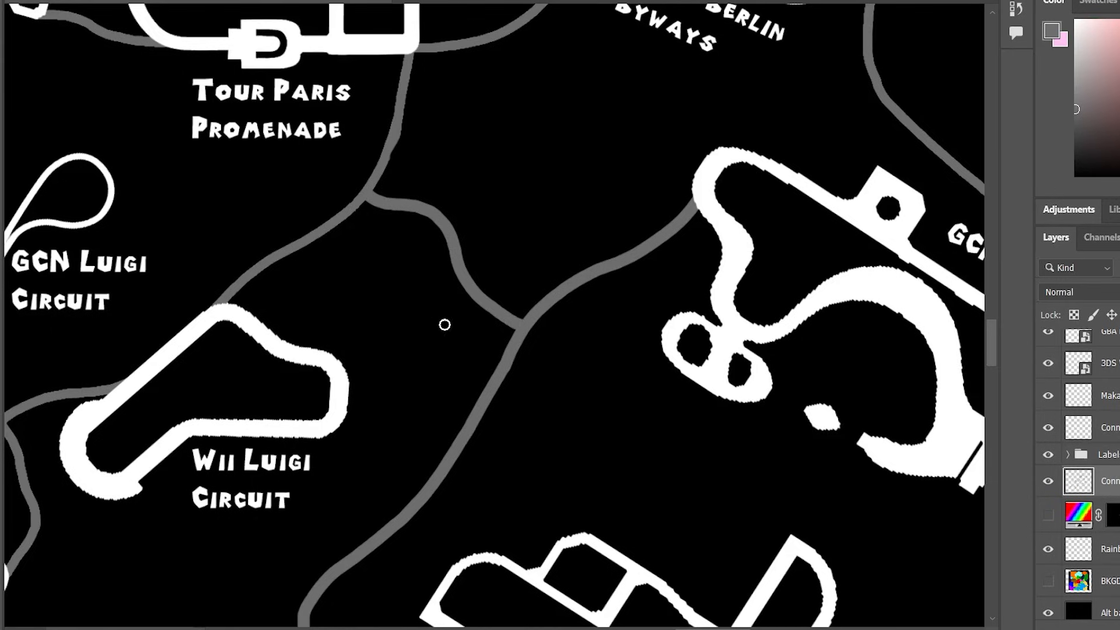
Examine the newly painted routes between Tour Paris Promenade, GCN Peach Beach and DS Delfino Square.
scroll(340, 506, down, 5)
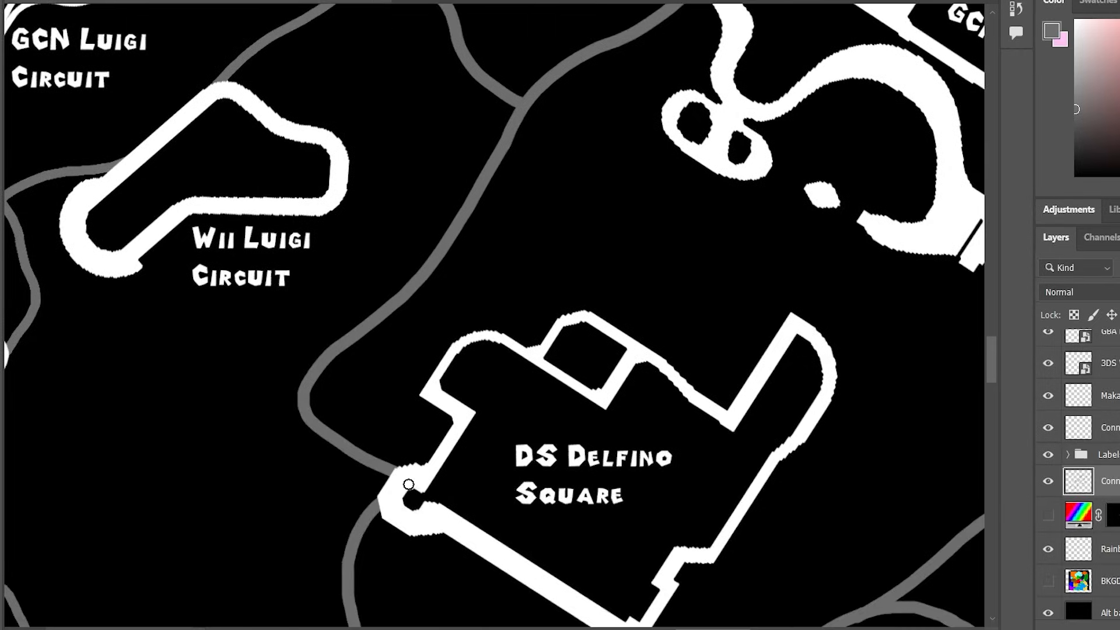
scroll(408, 501, up, 2)
scroll(604, 524, down, 2)
scroll(607, 519, up, 4)
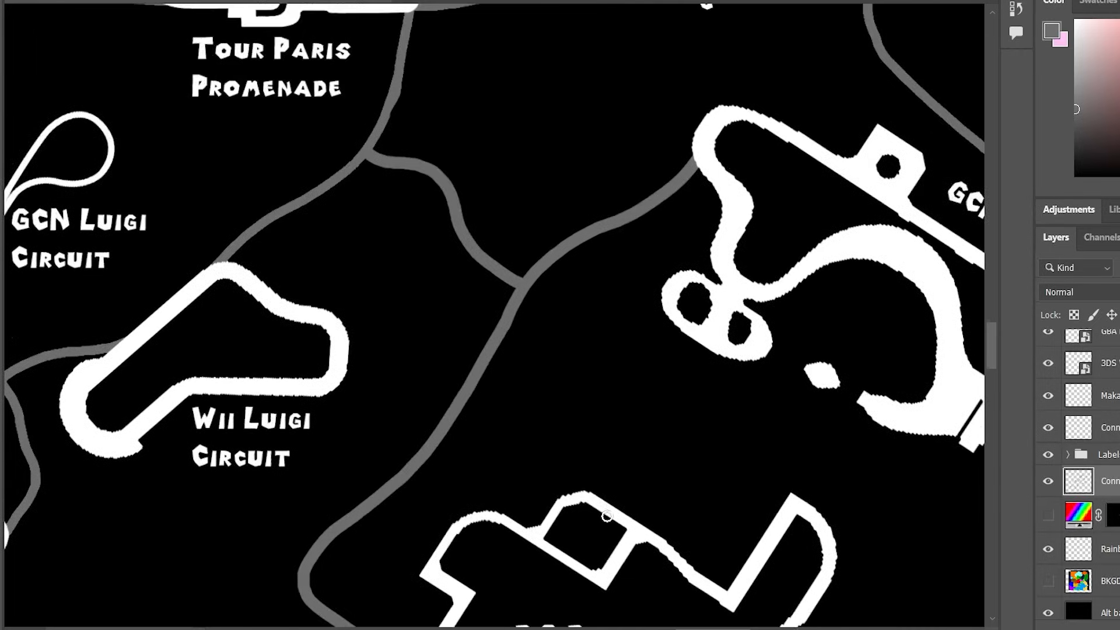
scroll(576, 402, up, 2)
scroll(617, 398, down, 1)
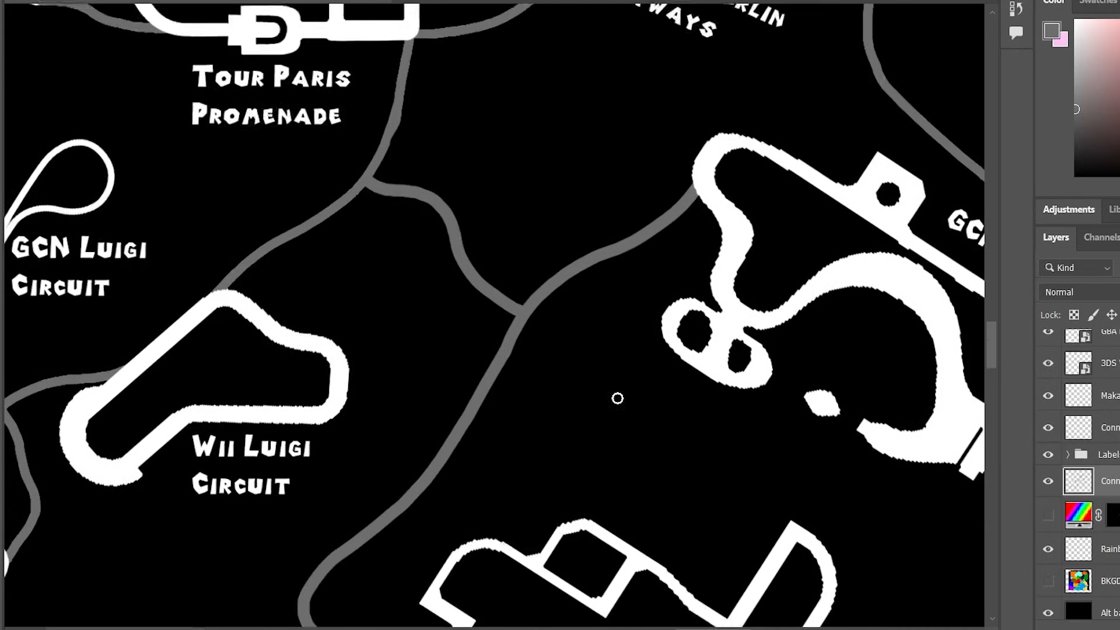
scroll(617, 396, down, 1)
scroll(578, 461, up, 5)
scroll(577, 461, down, 2)
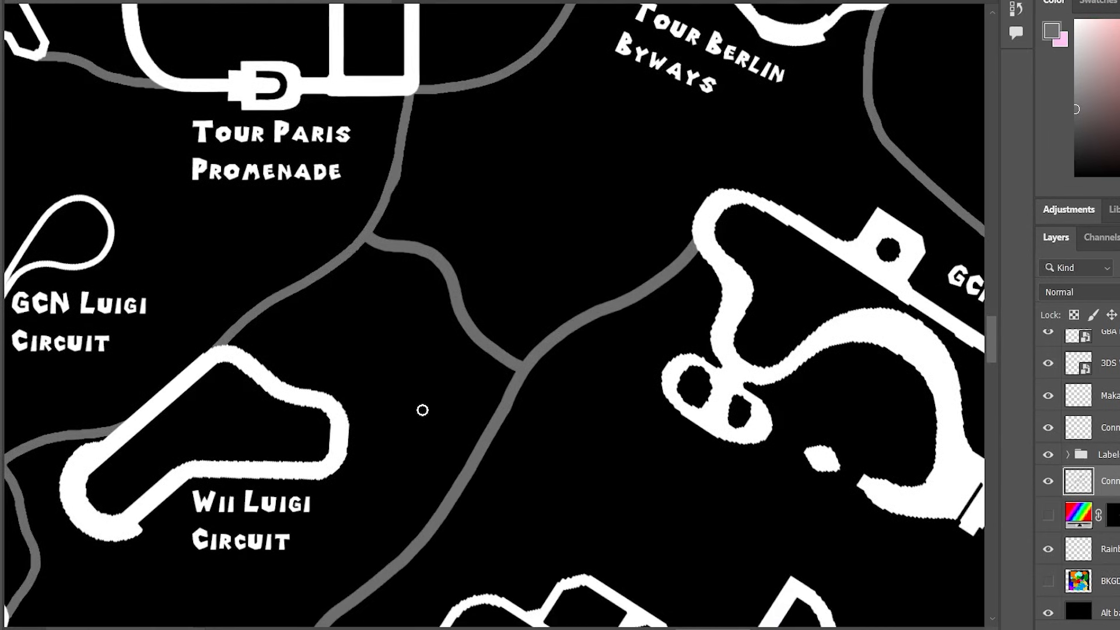
scroll(429, 443, down, 7)
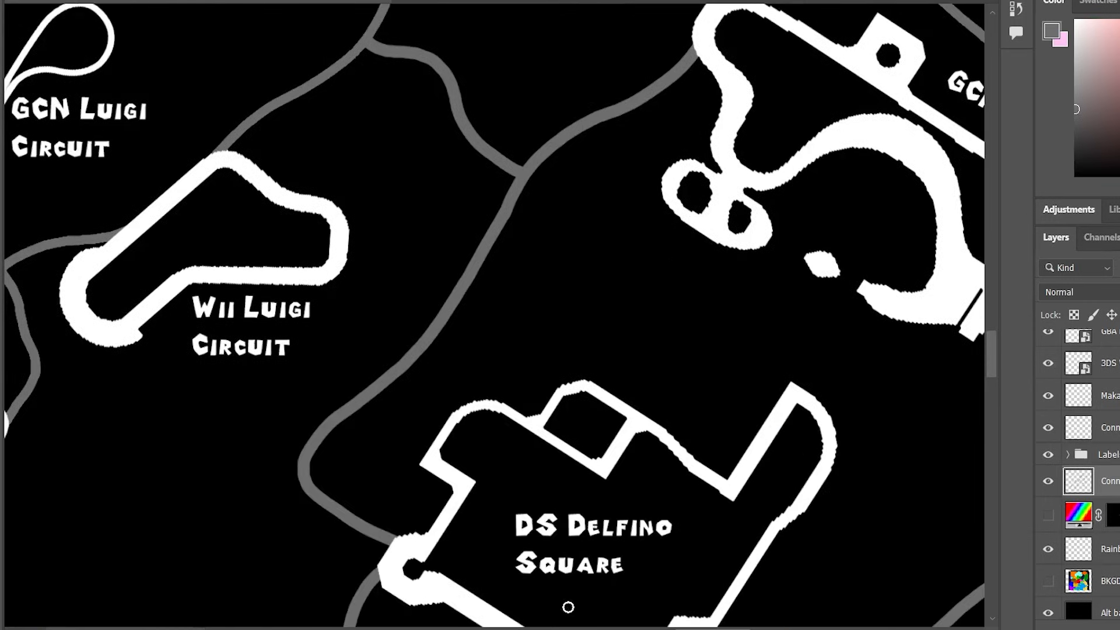
Magic-erase the old route running south from Tour Berlin Byways past GCN Peach Beach.
drag(713, 628, 751, 628)
scroll(748, 554, up, 12)
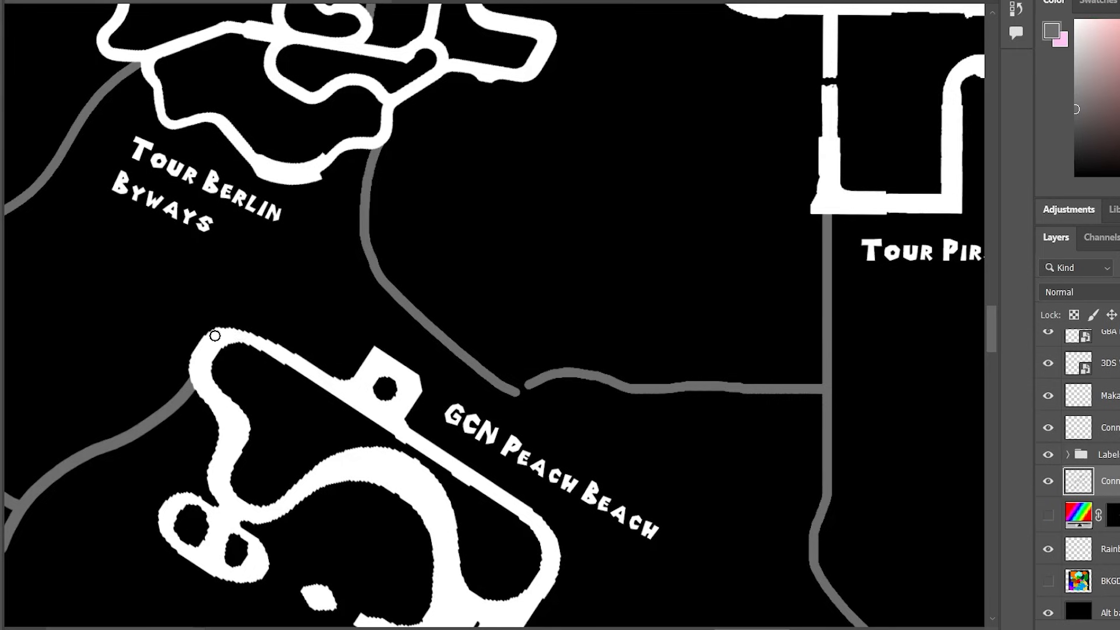
scroll(393, 405, up, 3)
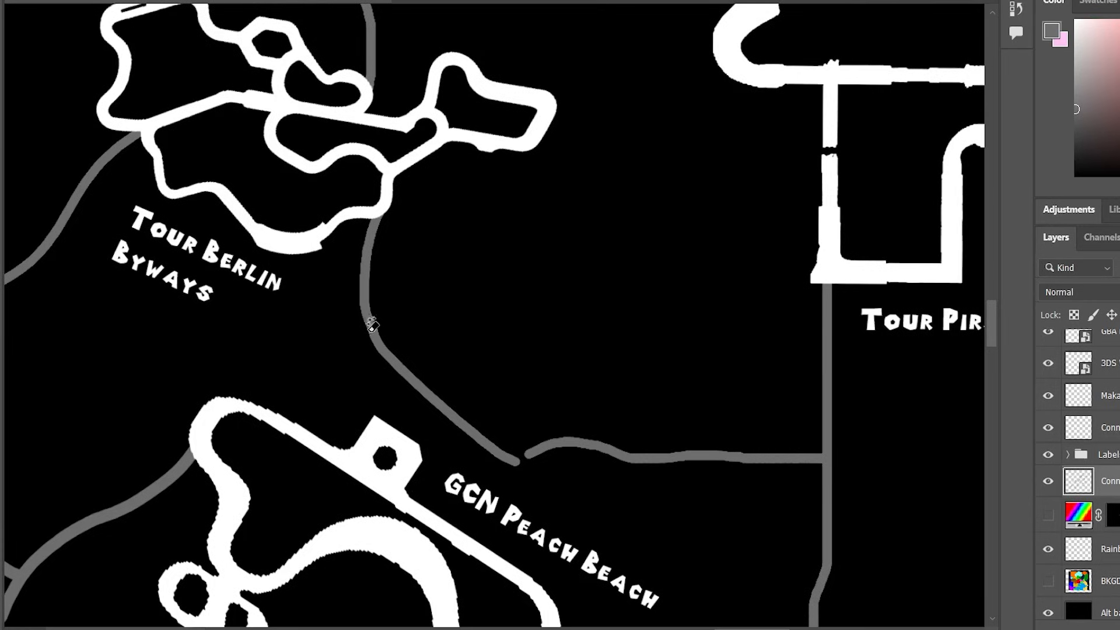
click(371, 326)
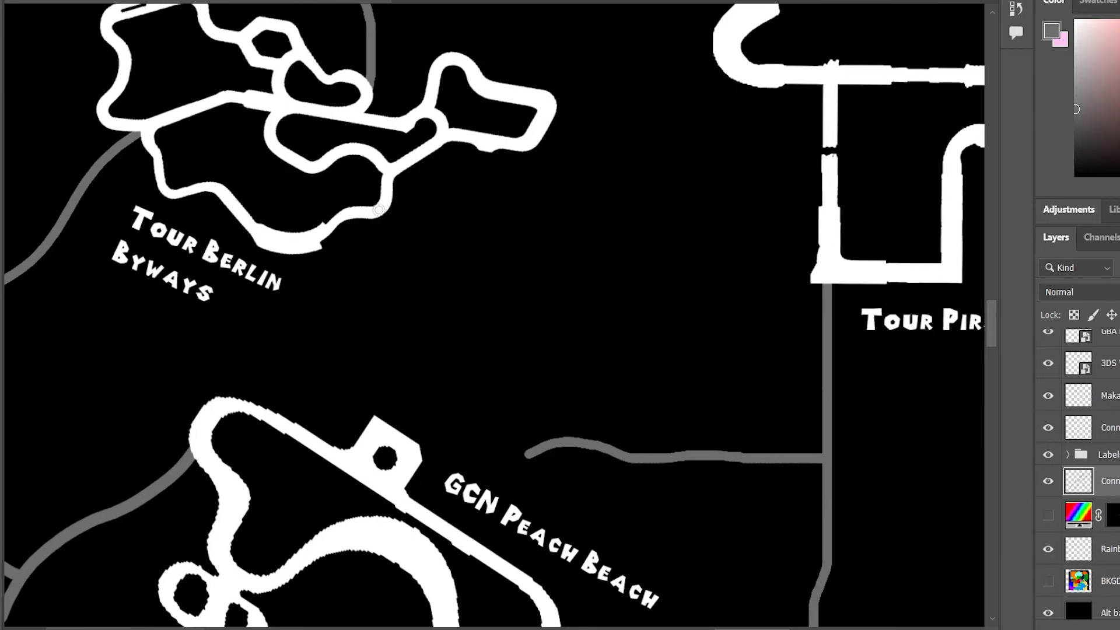
Paint a curved grey route from GCN Peach Beach's northwestern end to the southeastern corner of Tour Berlin Byways.
scroll(380, 196, up, 2)
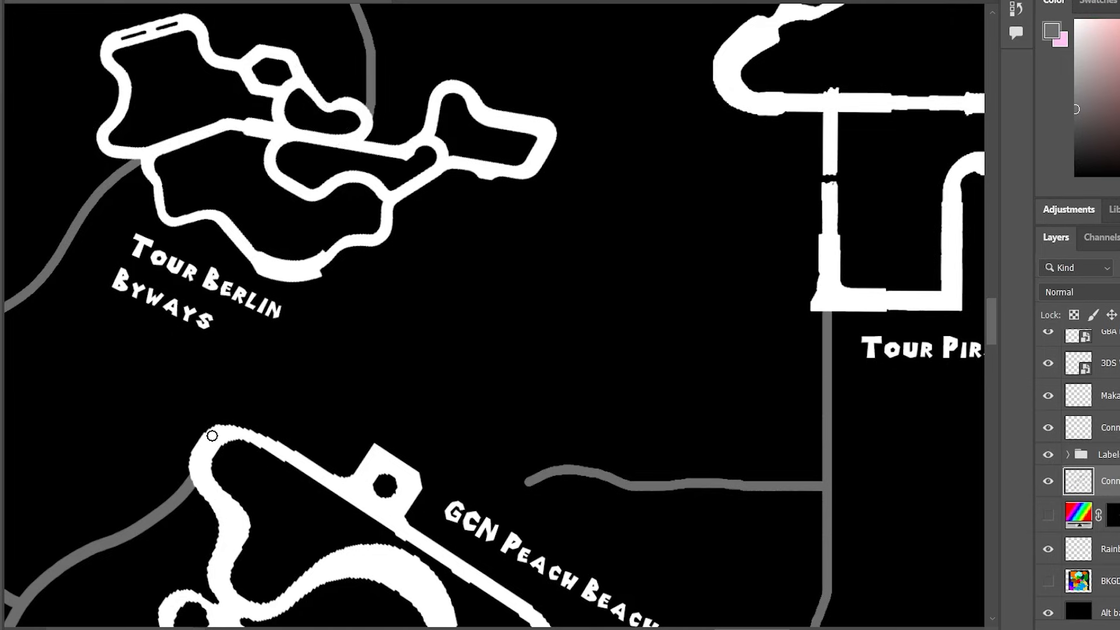
drag(219, 430, 251, 411)
mouse_move(251, 410)
mouse_down()
mouse_move(319, 381)
mouse_move(370, 329)
mouse_move(387, 229)
mouse_up()
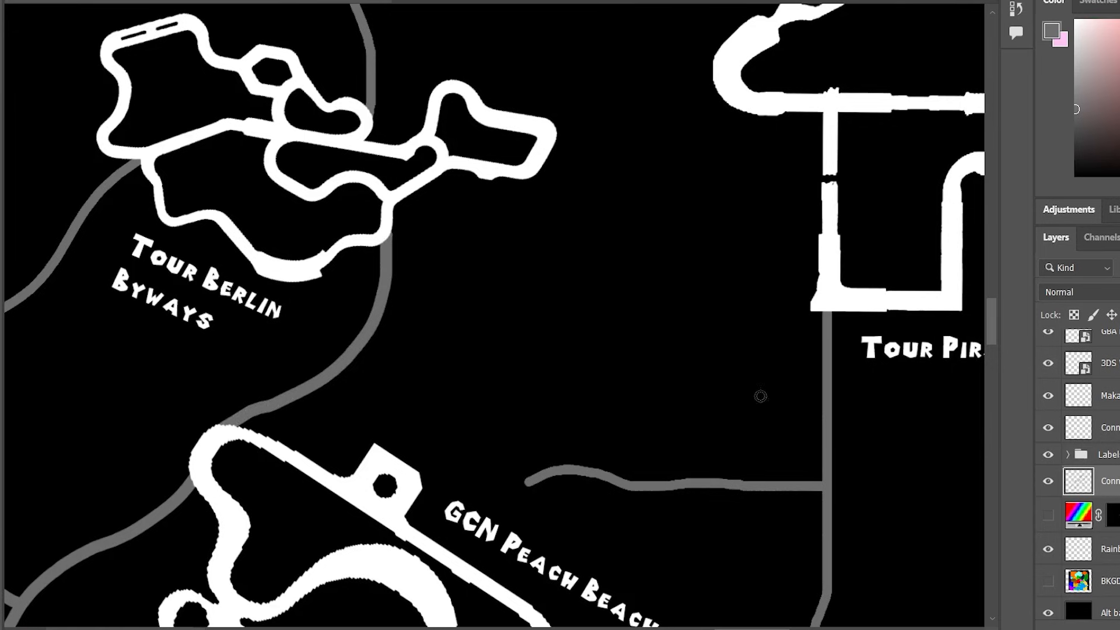
Cut the loose branch northeast of GCN Peach Beach with the Eraser, then magic-erase its curved western end.
scroll(825, 468, down, 3)
scroll(825, 469, down, 5)
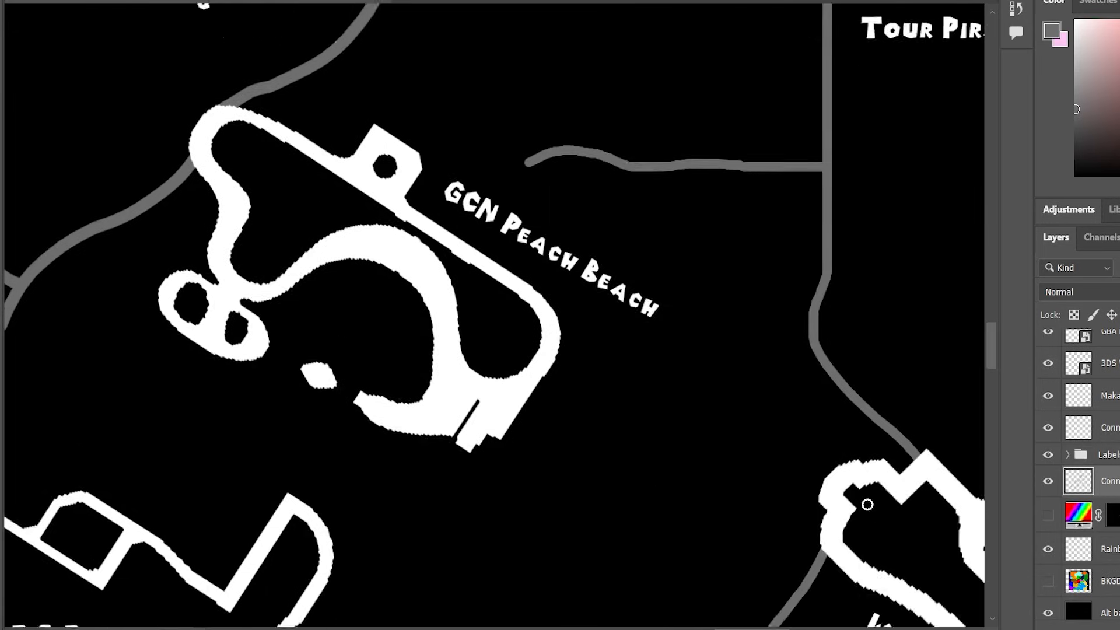
scroll(877, 507, up, 6)
scroll(880, 507, down, 2)
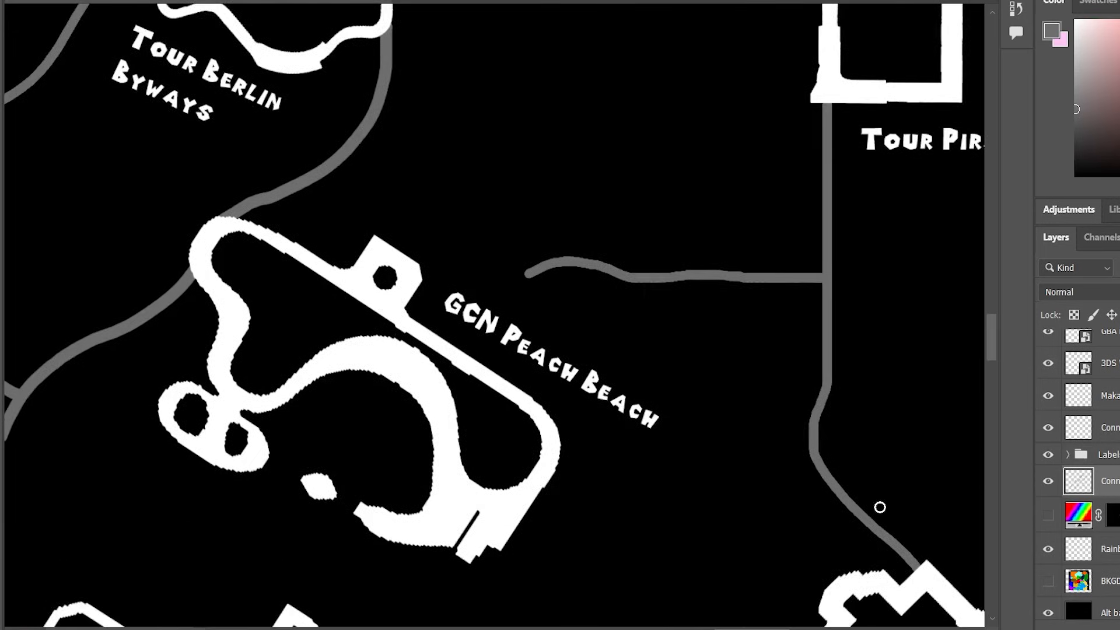
scroll(877, 507, up, 3)
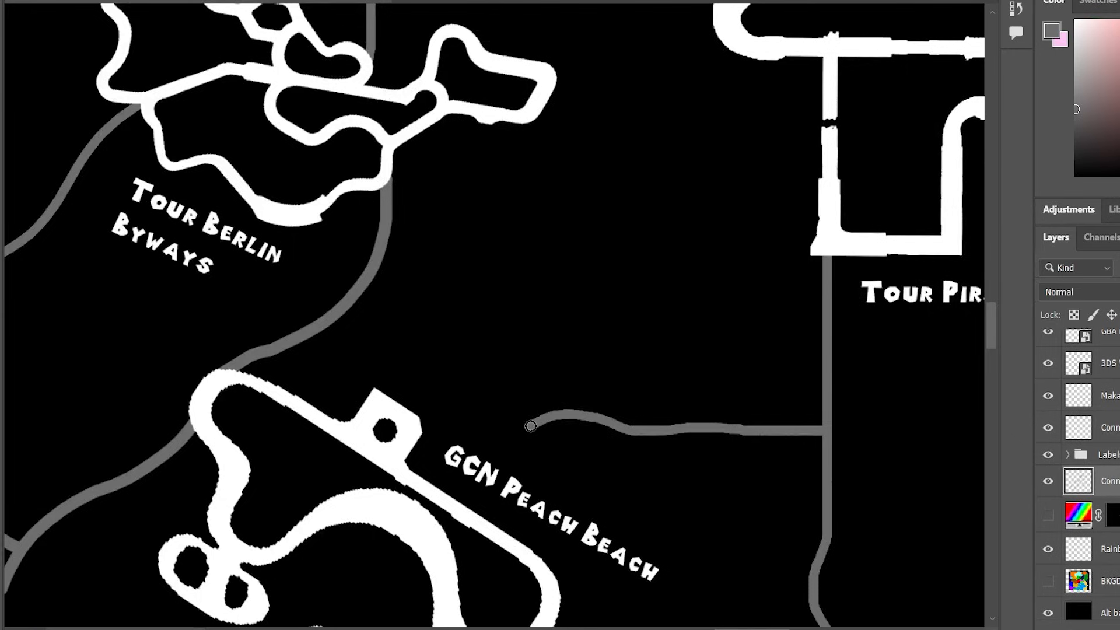
drag(524, 426, 496, 411)
key(ctrl+z)
right_click(2, 261)
click(50, 262)
click(641, 431)
right_click(2, 262)
click(52, 297)
click(610, 420)
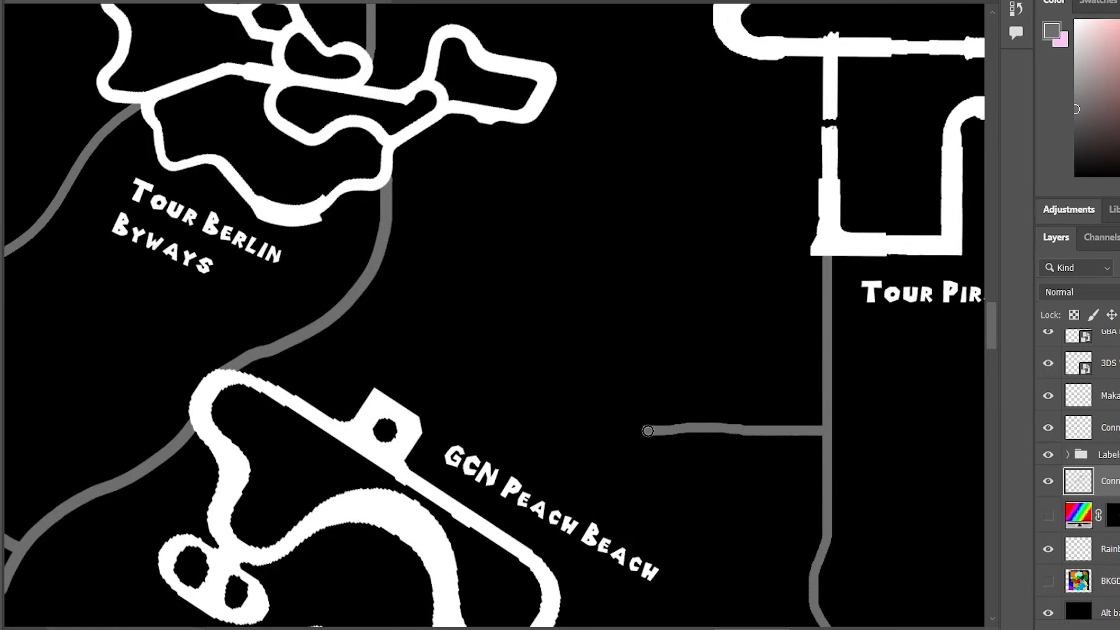
Paint a curved grey route from the shortened branch's end to the route between GCN Peach Beach and Tour Berlin Byways.
mouse_move(646, 431)
mouse_down()
mouse_move(581, 422)
mouse_move(484, 326)
mouse_move(378, 277)
mouse_up()
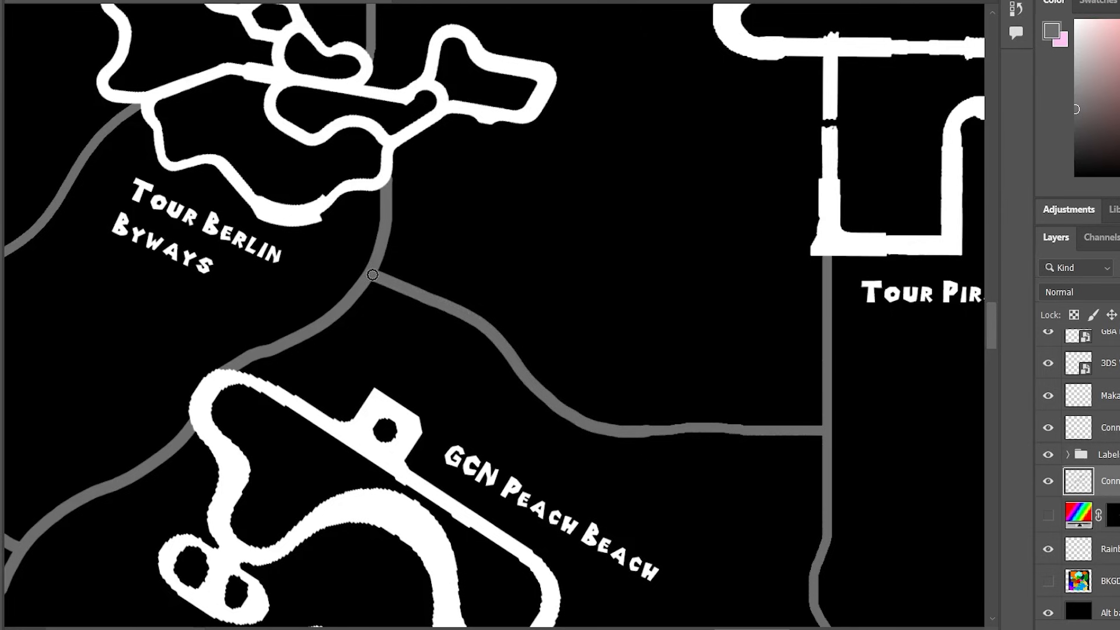
scroll(638, 440, down, 8)
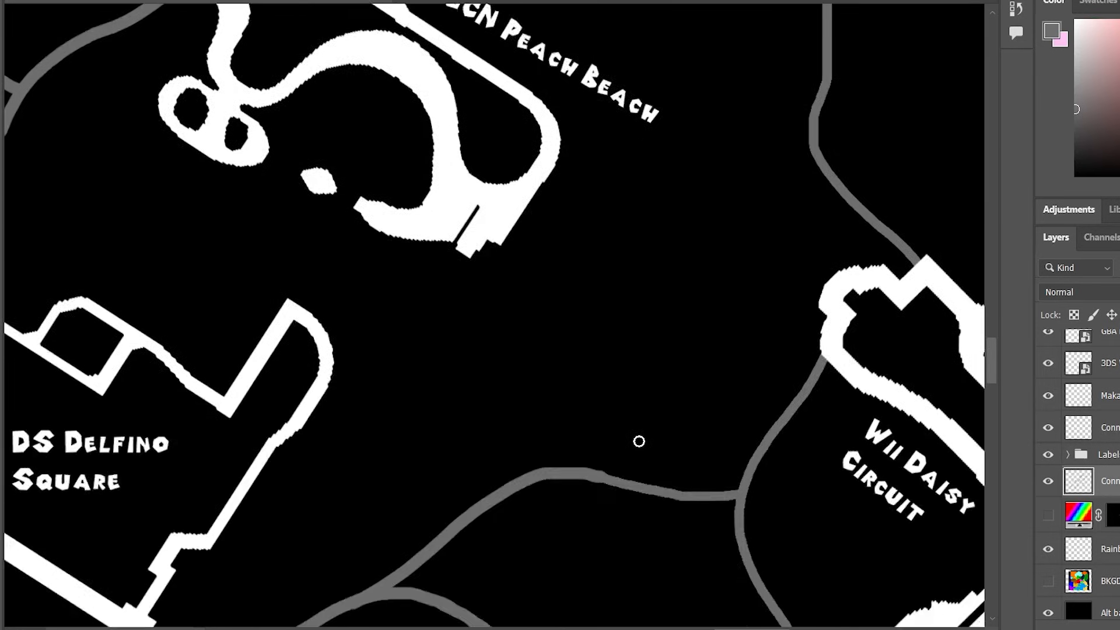
scroll(637, 440, down, 1)
scroll(498, 400, up, 2)
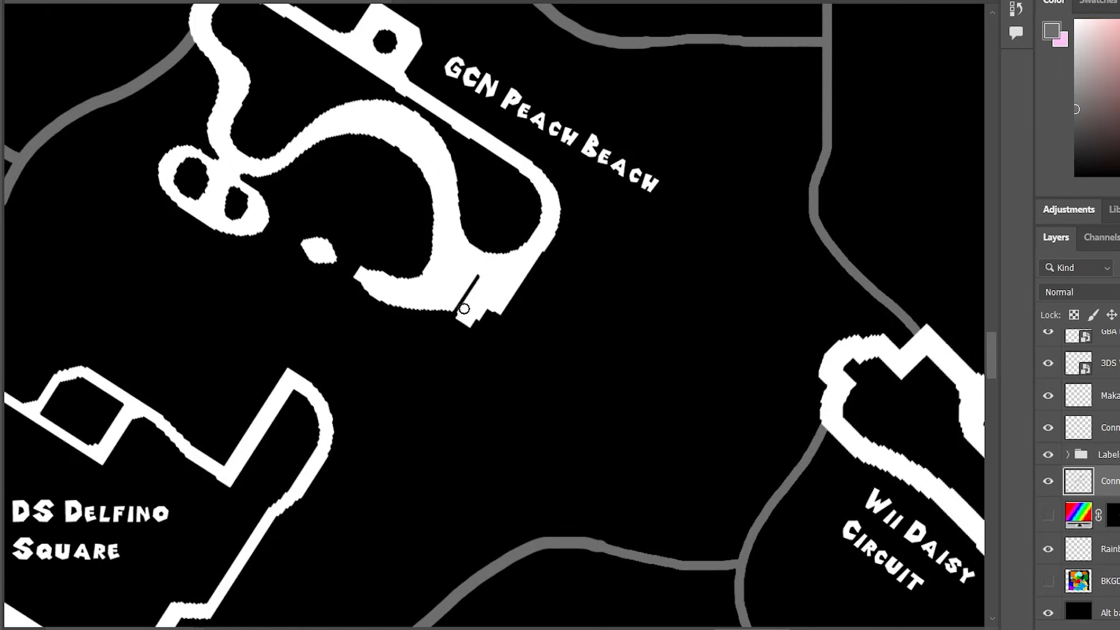
Paint a curved grey route from GCN Peach Beach's southeastern end south to the route running west from Wii Daisy Circuit.
drag(489, 310, 495, 307)
mouse_move(493, 312)
mouse_down()
mouse_move(483, 408)
mouse_move(525, 541)
mouse_up()
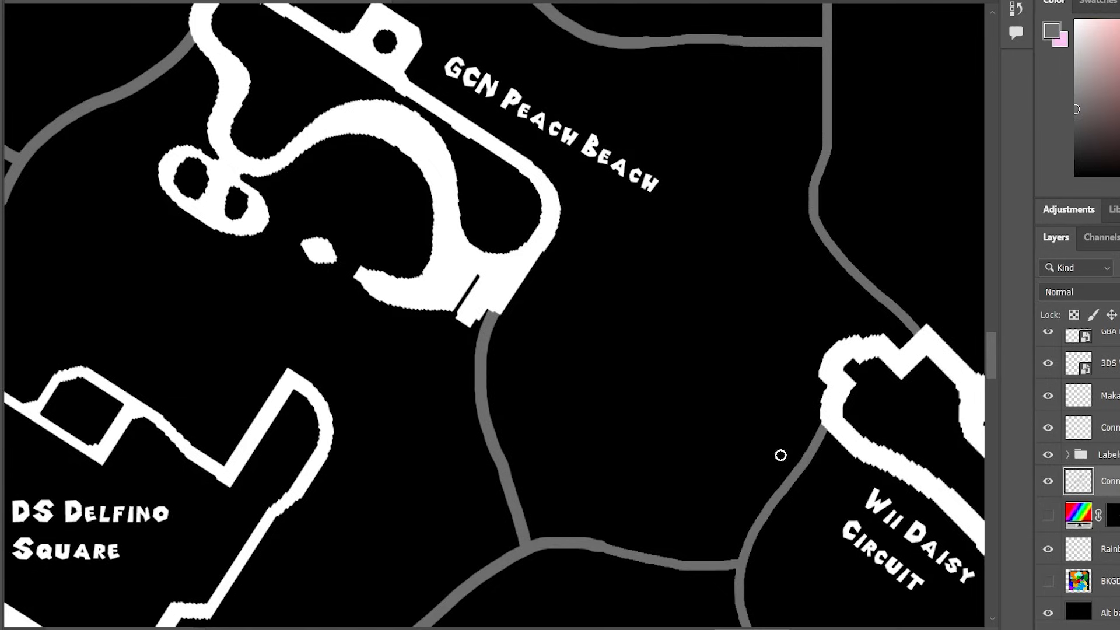
scroll(737, 442, down, 3)
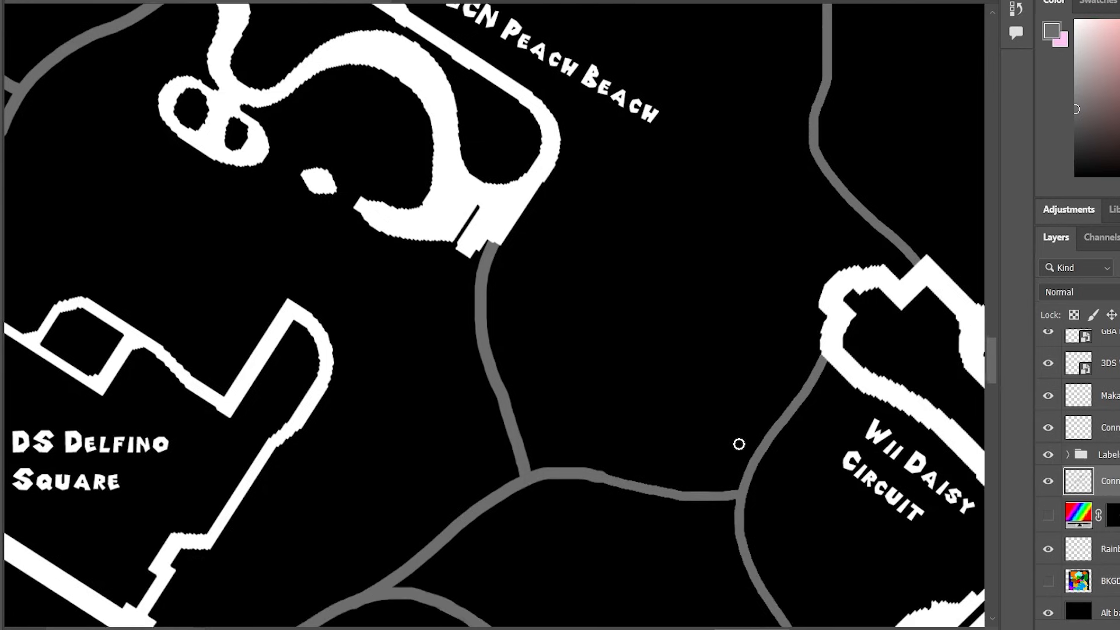
scroll(593, 560, down, 9)
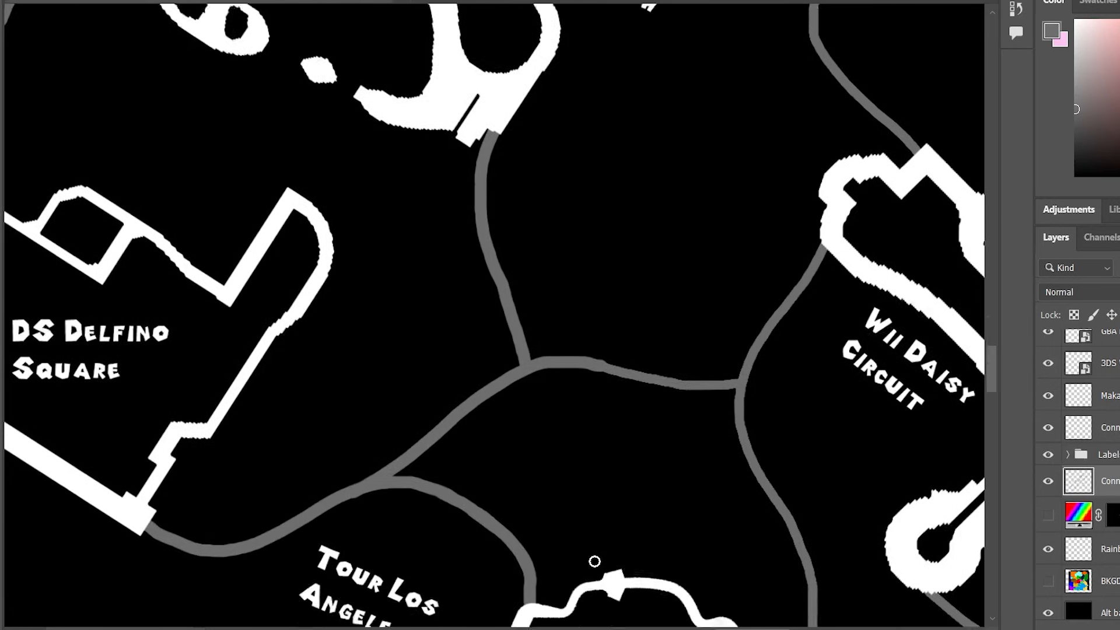
scroll(598, 557, up, 20)
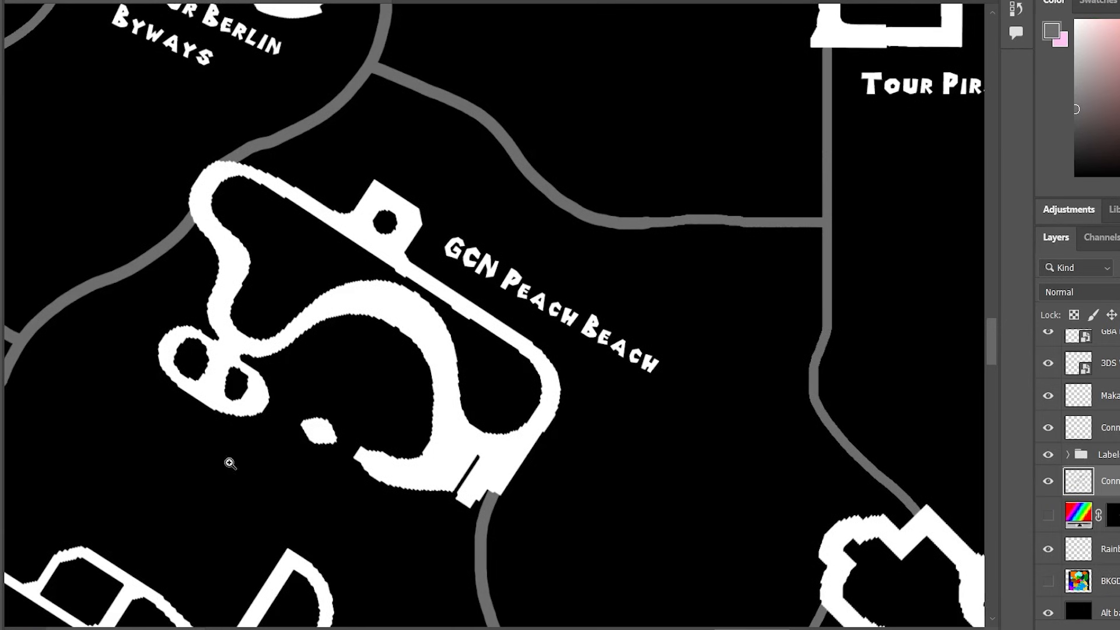
Examine the track layout and connecting routes across the whole map, from NS Battle Stadium to Tour Piranha Plant Cove.
drag(248, 465, 332, 461)
right_click(332, 461)
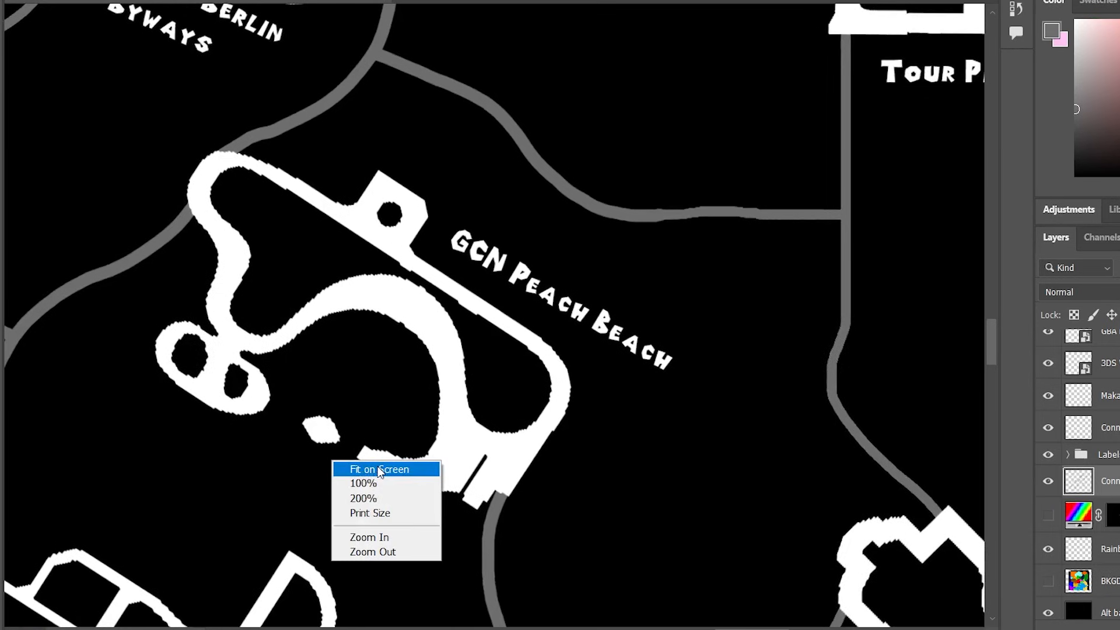
click(373, 465)
drag(696, 414, 732, 421)
scroll(732, 421, up, 2)
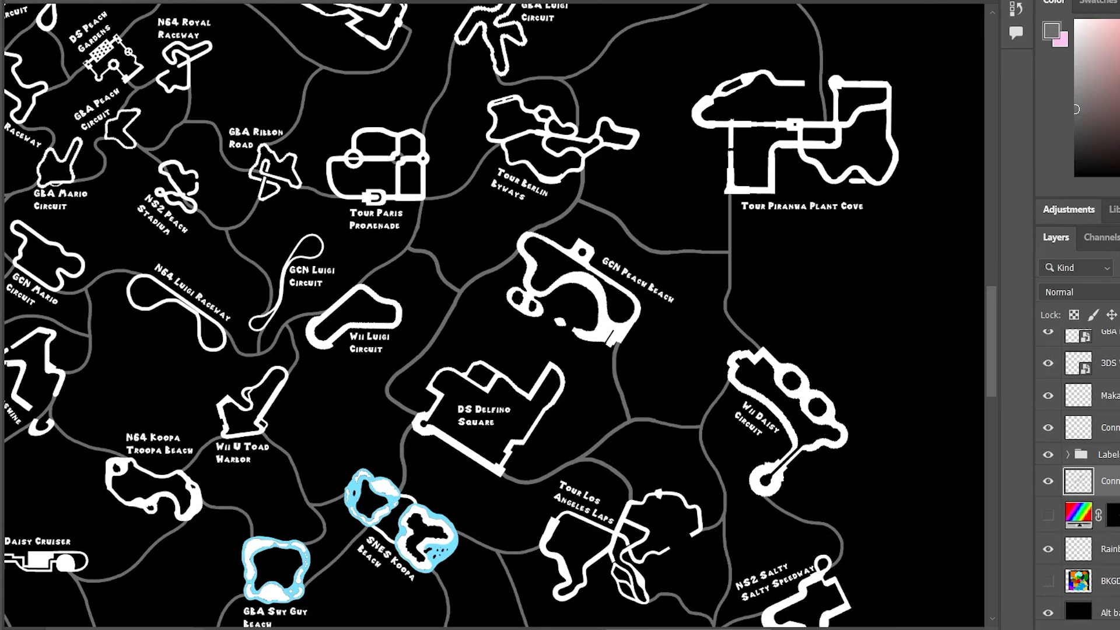
scroll(534, 628, left, 10)
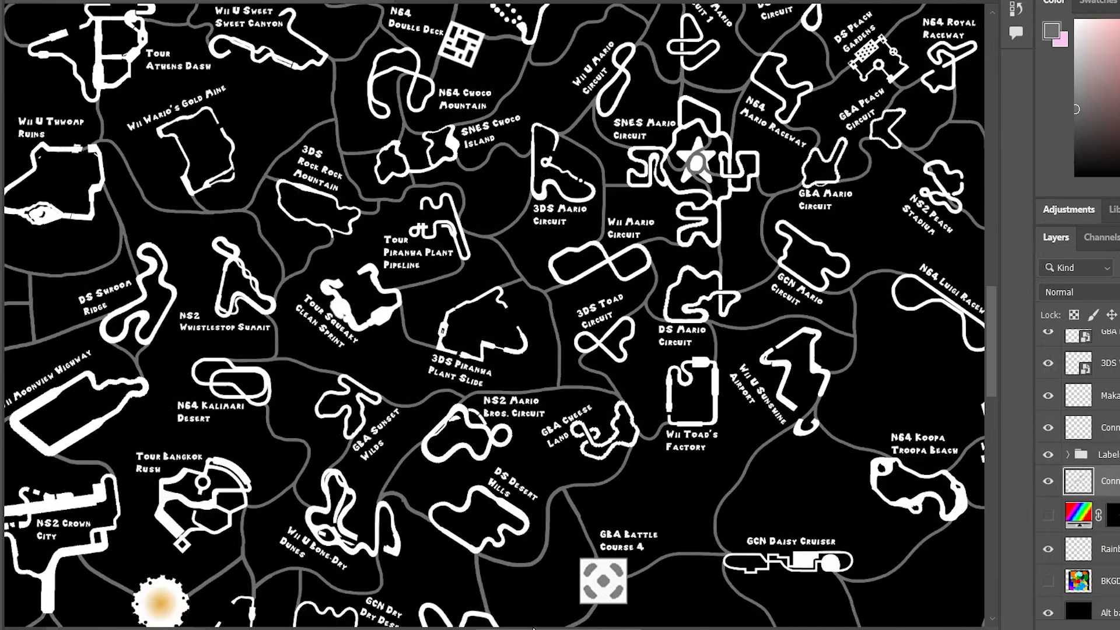
scroll(418, 464, up, 3)
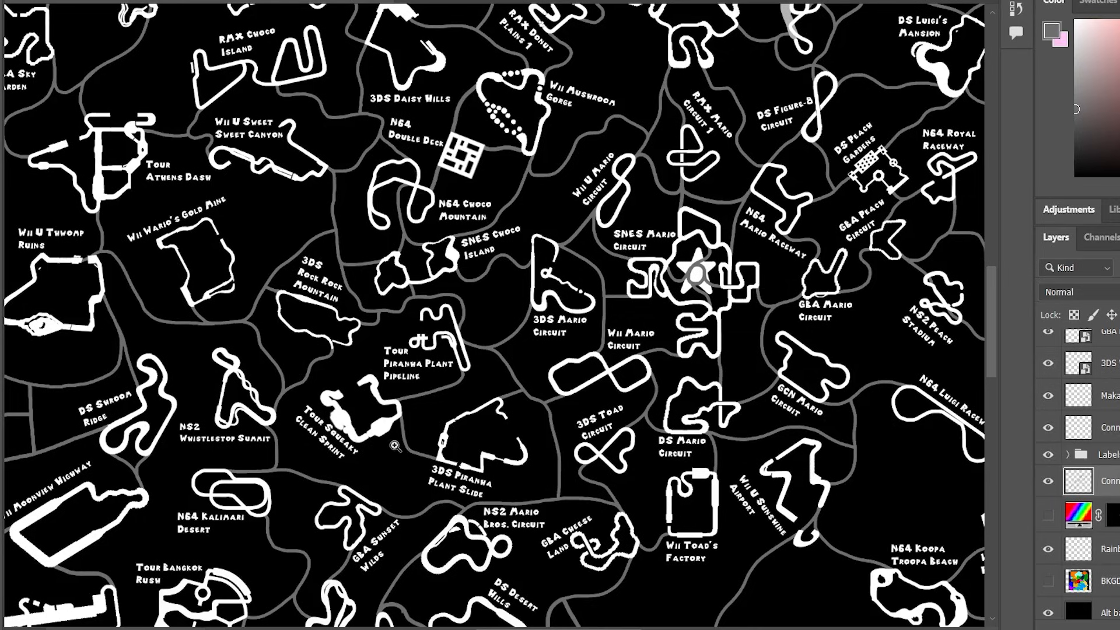
scroll(495, 315, left, 4)
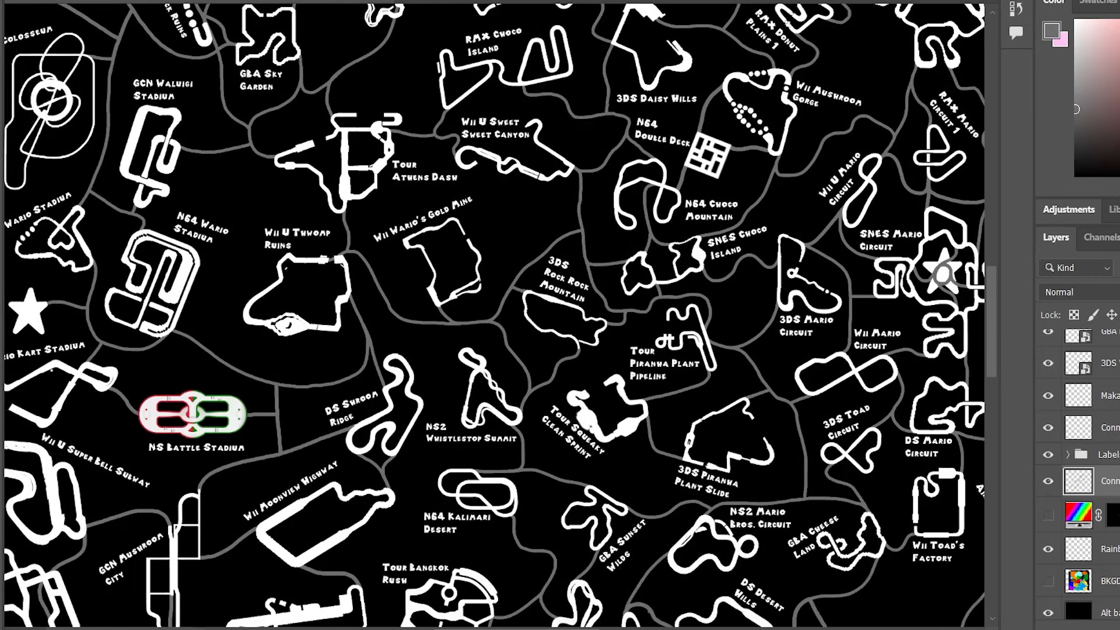
scroll(497, 357, right, 2)
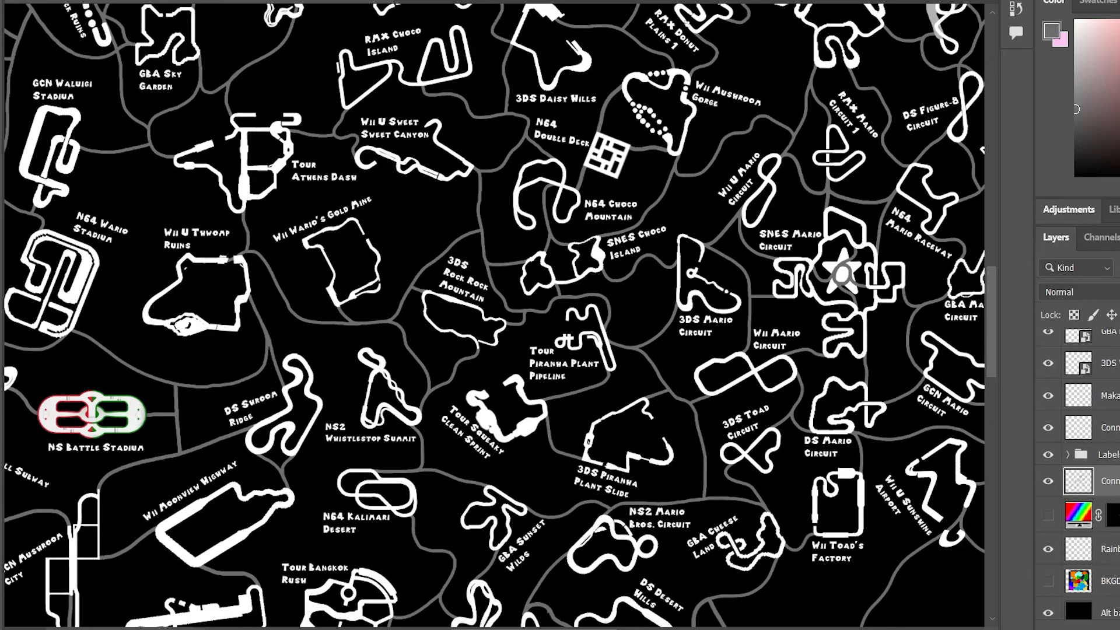
scroll(493, 315, right, 15)
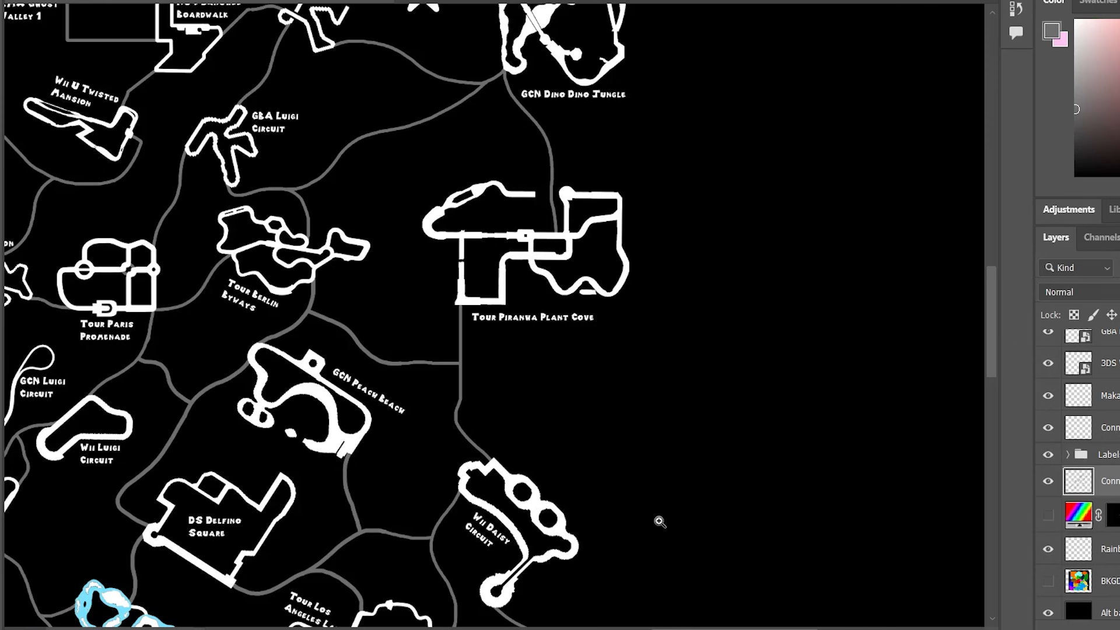
scroll(363, 368, up, 2)
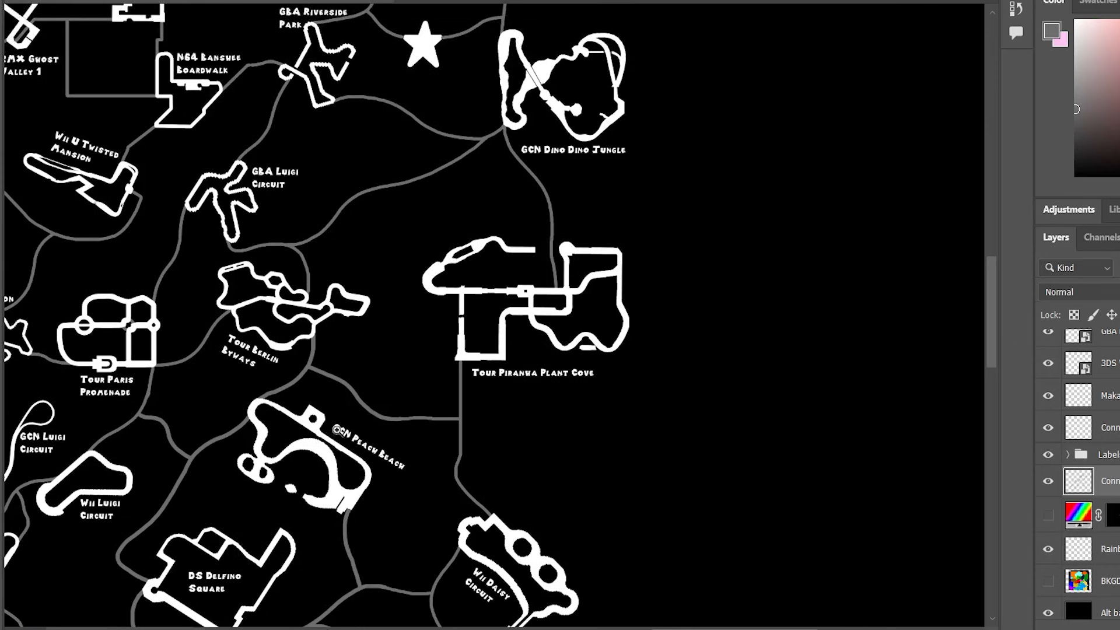
scroll(649, 625, left, 10)
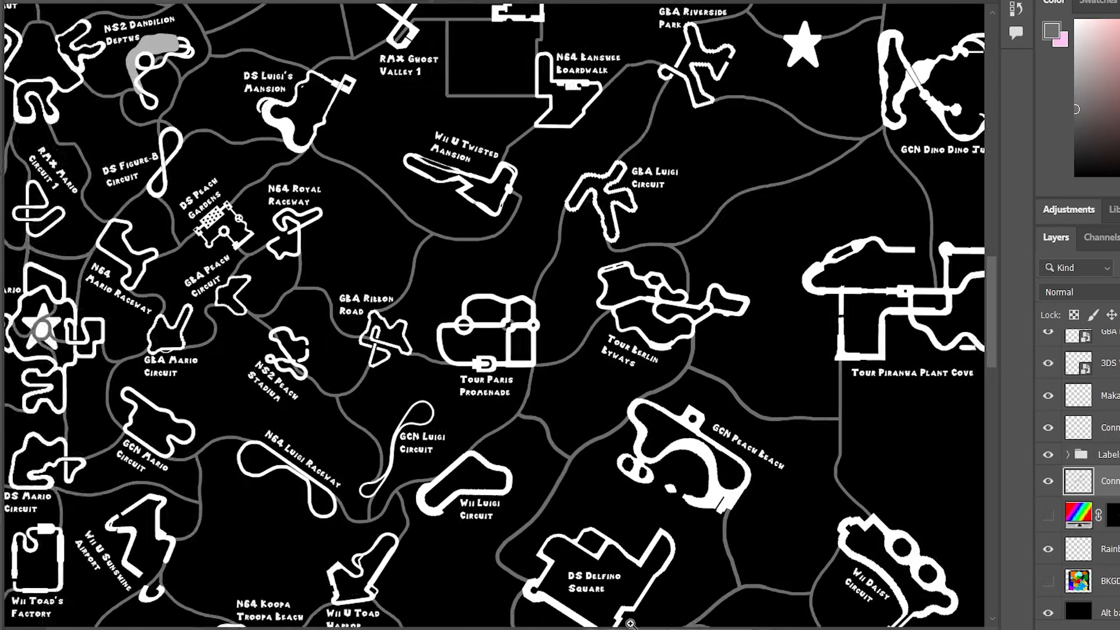
scroll(1072, 549, down, 1)
Show the coloured region background, examine the regions around Wii U Toad Harbor and Wii Luigi Circuit, and hide it again.
click(1049, 558)
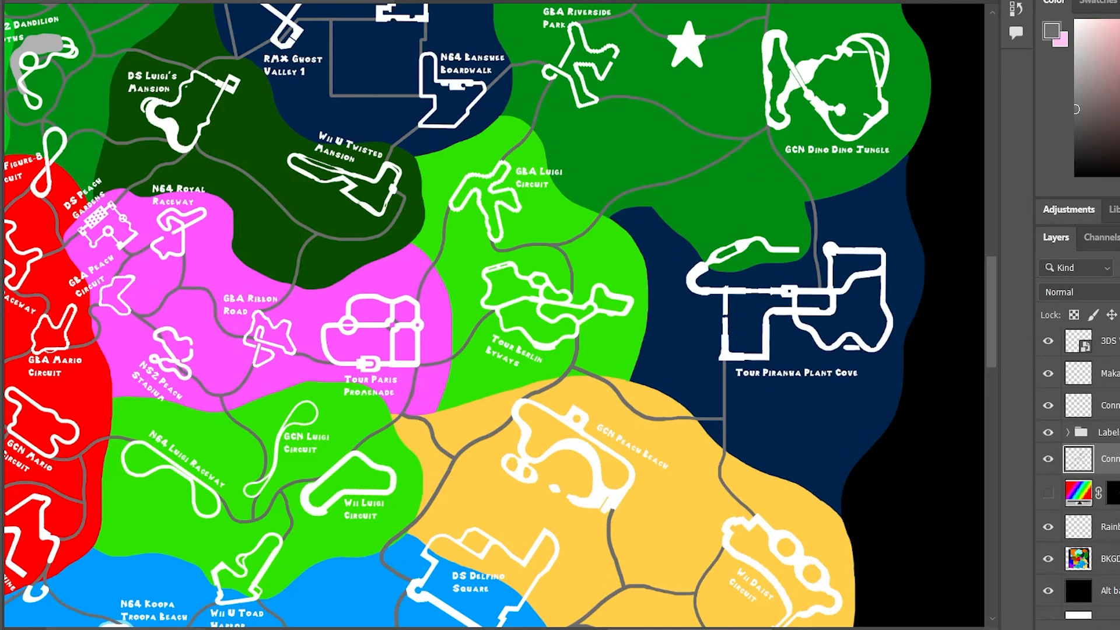
scroll(525, 572, left, 3)
scroll(511, 558, down, 1)
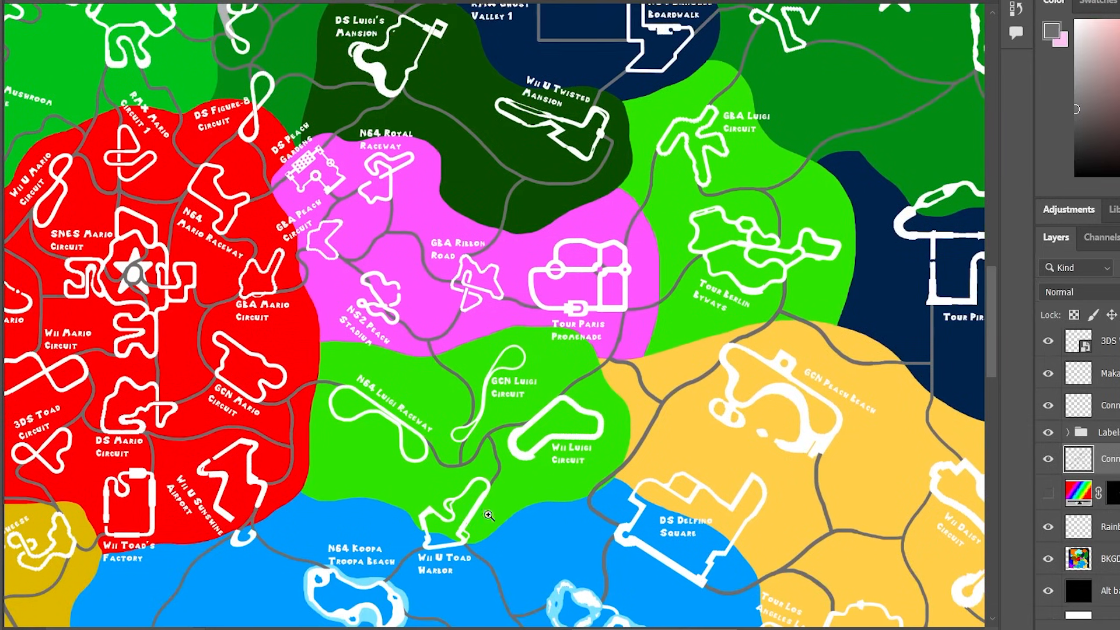
scroll(483, 530, down, 2)
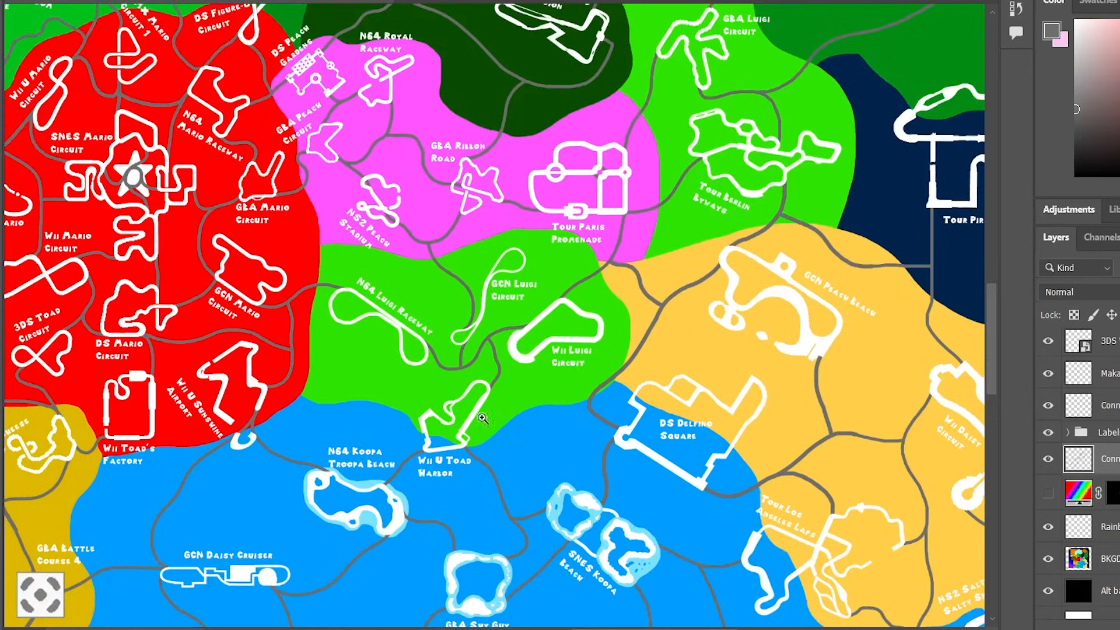
scroll(464, 407, up, 2)
drag(473, 420, 548, 420)
scroll(466, 416, up, 2)
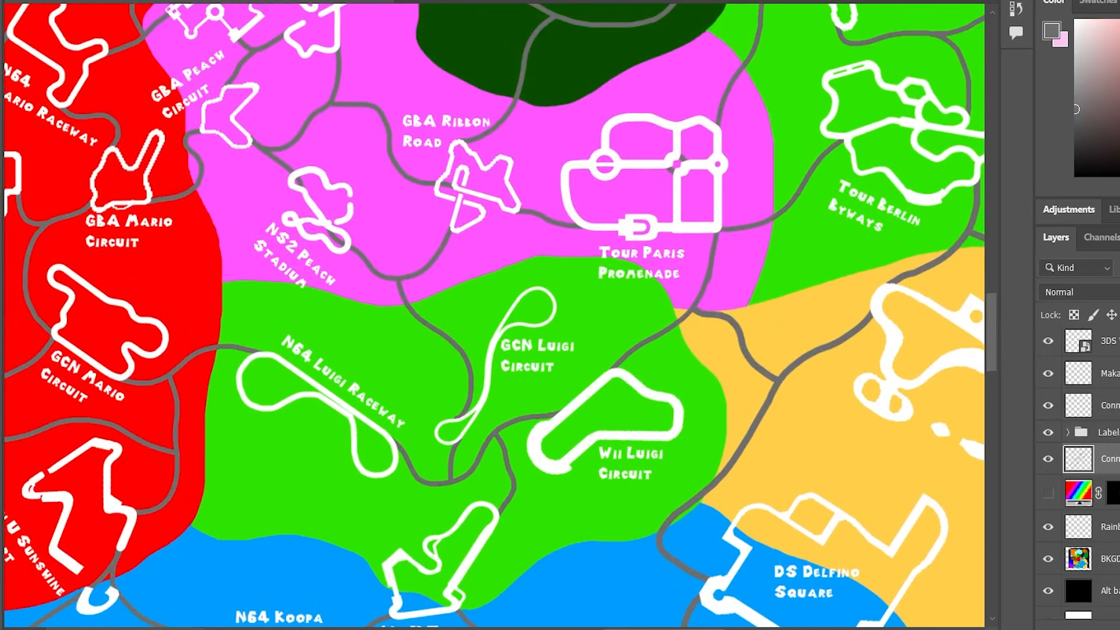
click(1049, 560)
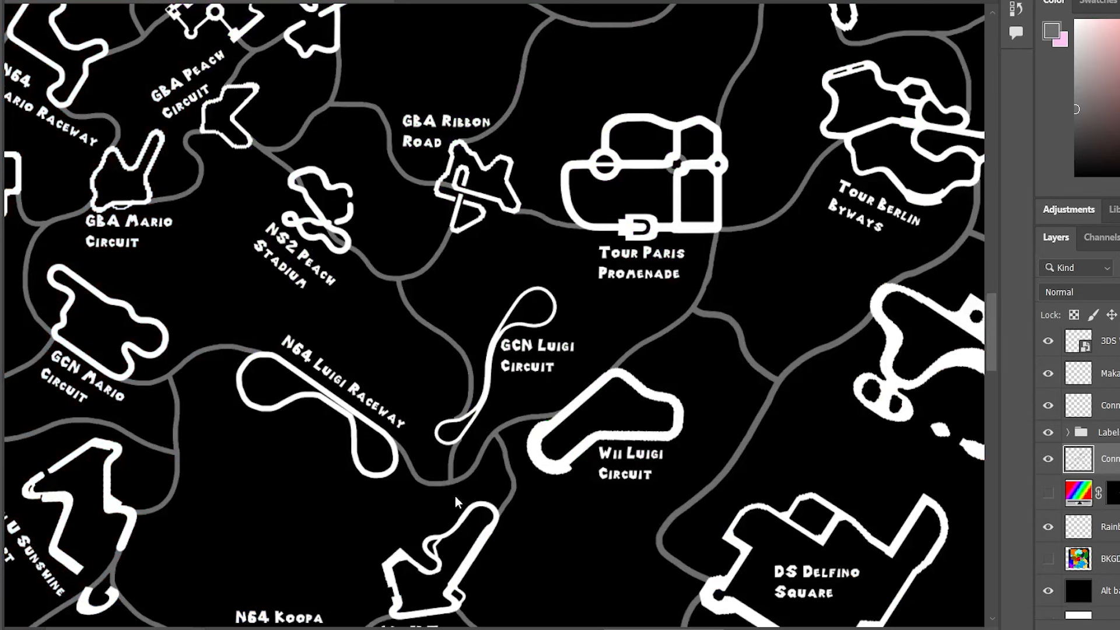
Lasso the six tracks from DS Peach Gardens to Tour Paris Promenade and move them to the empty area southeast of Tour Piranha Plant Cove.
scroll(445, 478, up, 2)
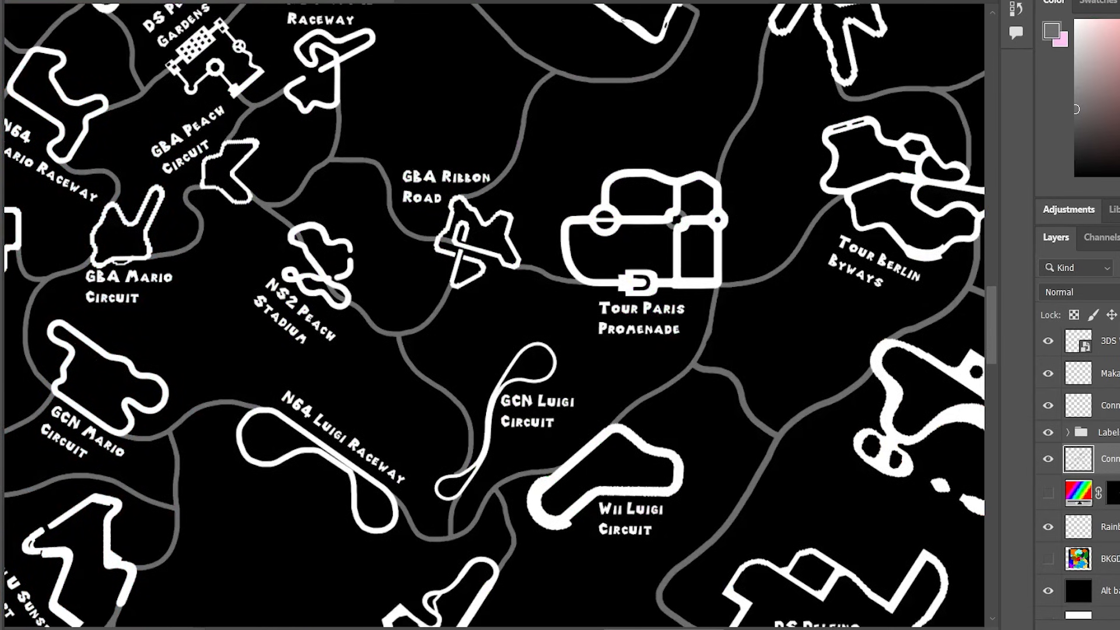
scroll(334, 167, up, 2)
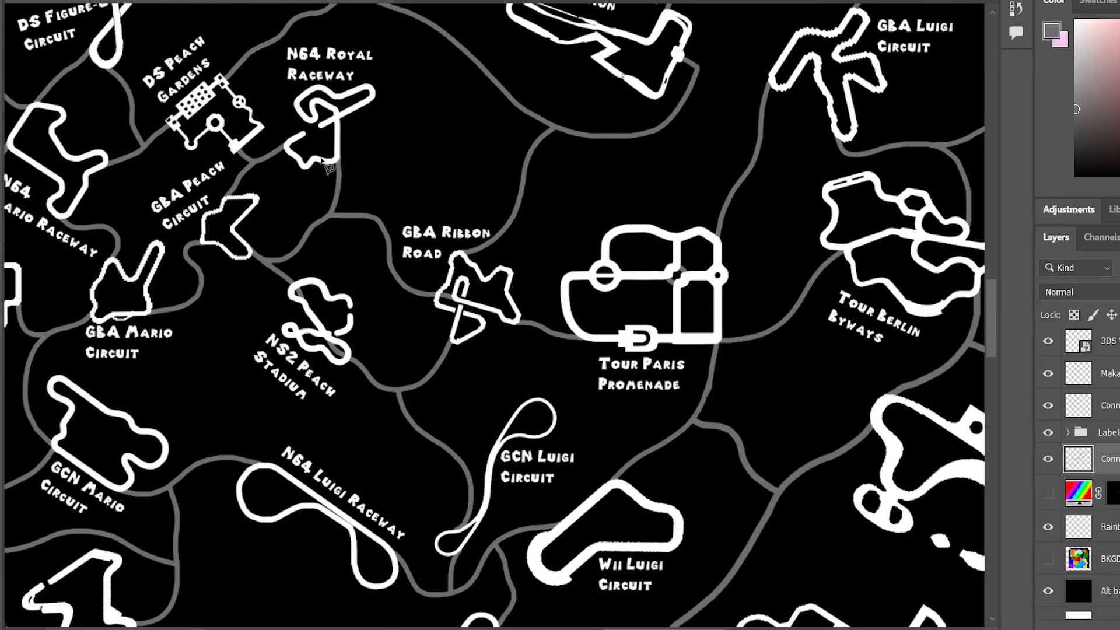
click(210, 22)
mouse_move(145, 117)
mouse_down()
mouse_move(159, 217)
mouse_move(175, 200)
mouse_move(210, 291)
mouse_move(300, 403)
mouse_up()
click(357, 421)
click(469, 398)
click(520, 348)
click(603, 403)
click(712, 403)
click(757, 301)
click(735, 190)
click(604, 161)
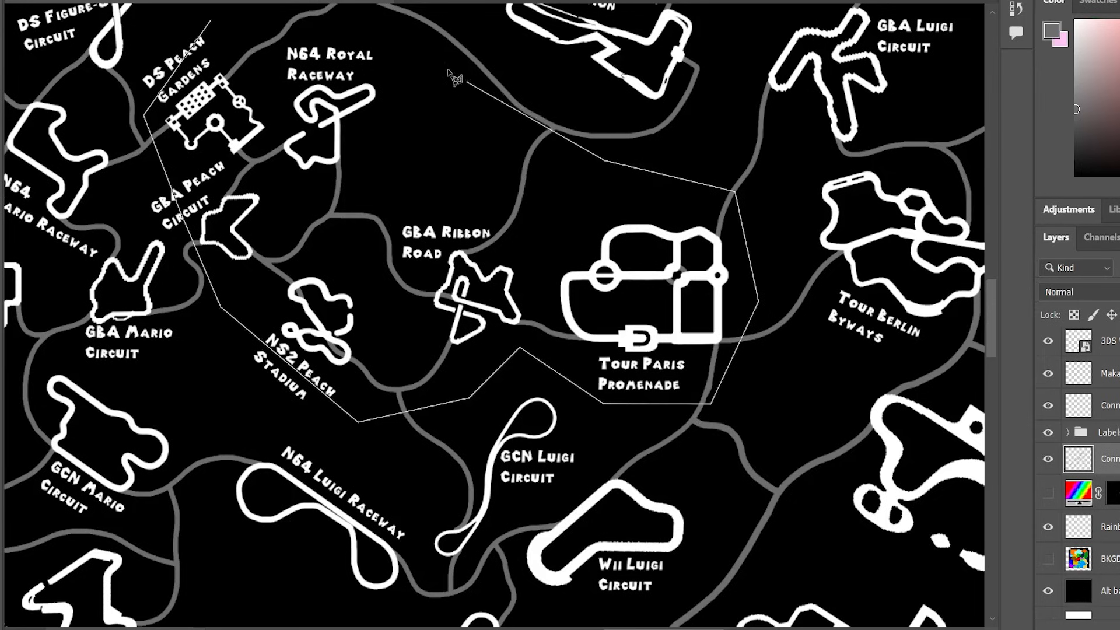
click(217, 39)
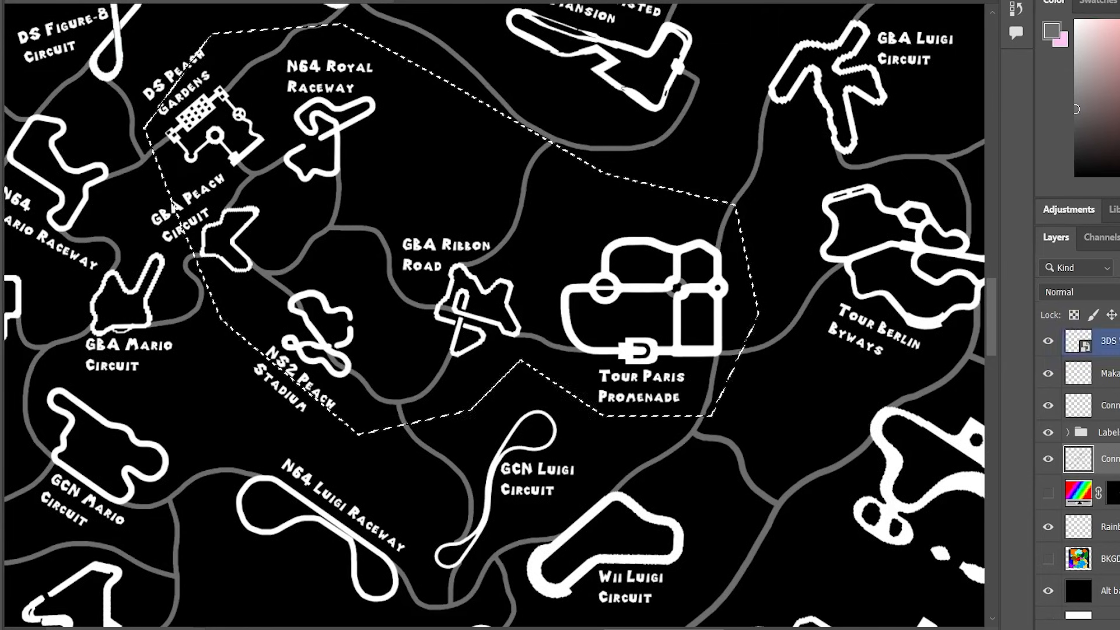
scroll(1078, 472, up, 4)
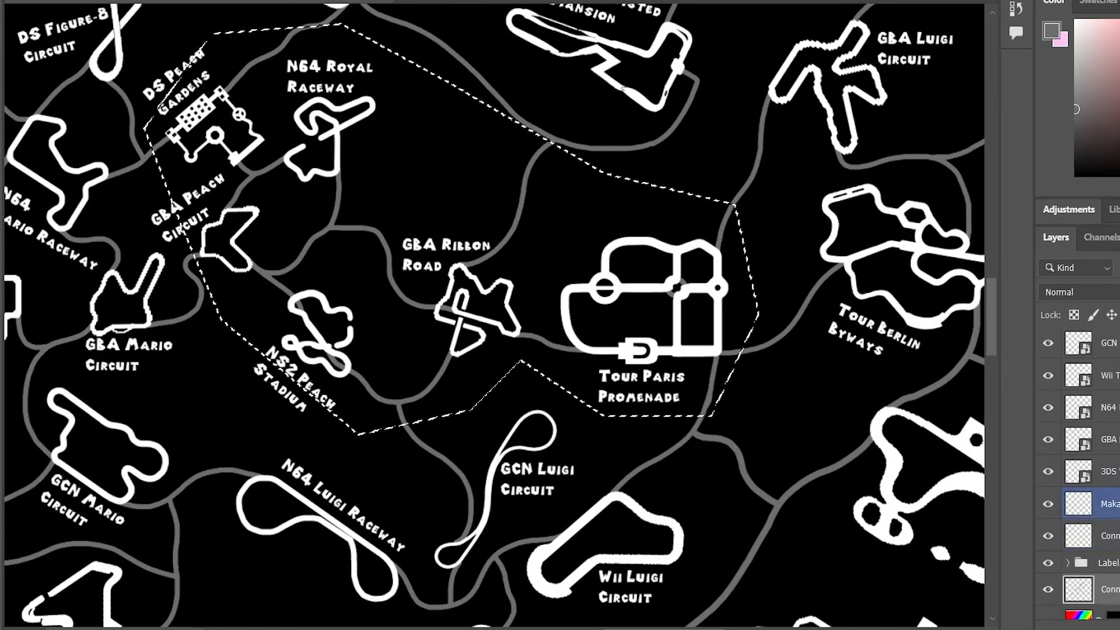
scroll(1079, 472, down, 5)
scroll(1080, 467, down, 2)
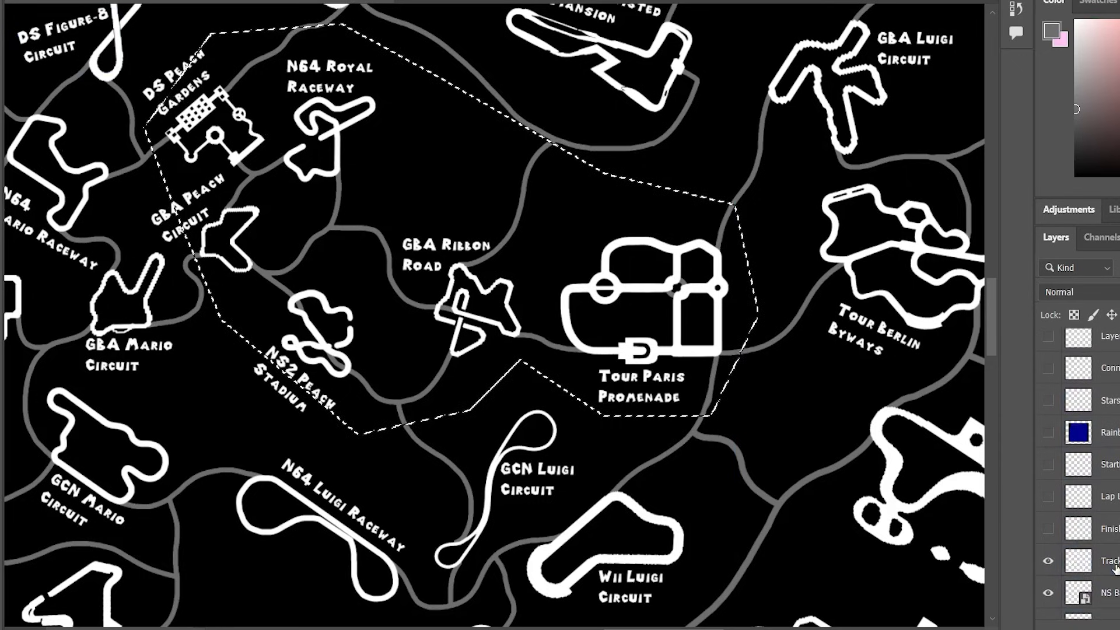
mouse_move(687, 356)
mouse_down()
mouse_move(981, 376)
mouse_move(988, 366)
mouse_move(996, 382)
mouse_move(974, 391)
mouse_move(986, 408)
mouse_move(910, 502)
mouse_move(937, 560)
mouse_move(989, 574)
mouse_move(793, 571)
mouse_move(856, 613)
mouse_up()
scroll(839, 482, down, 1)
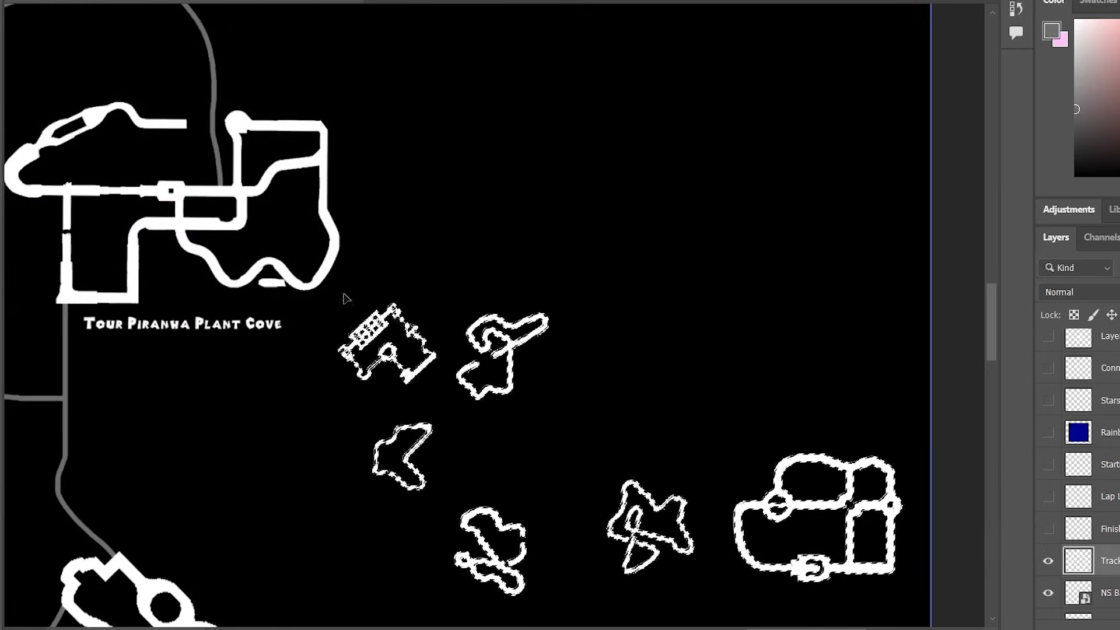
key(ctrl+d)
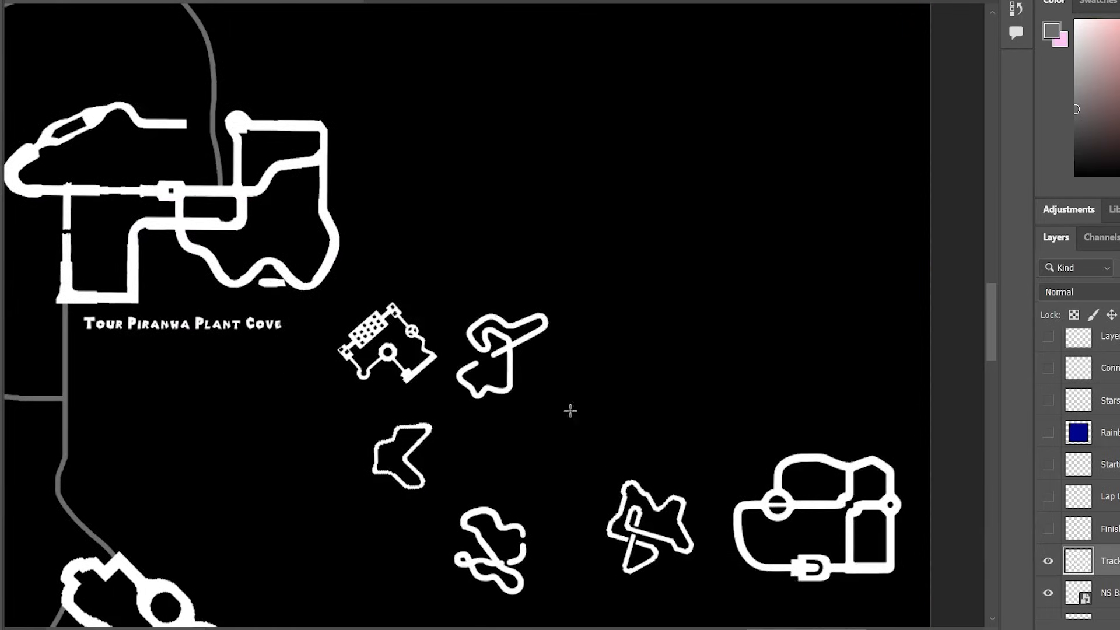
Move the Tour Paris Promenade label to the empty area east of Tour Piranha Plant Cove.
scroll(495, 316, left, 15)
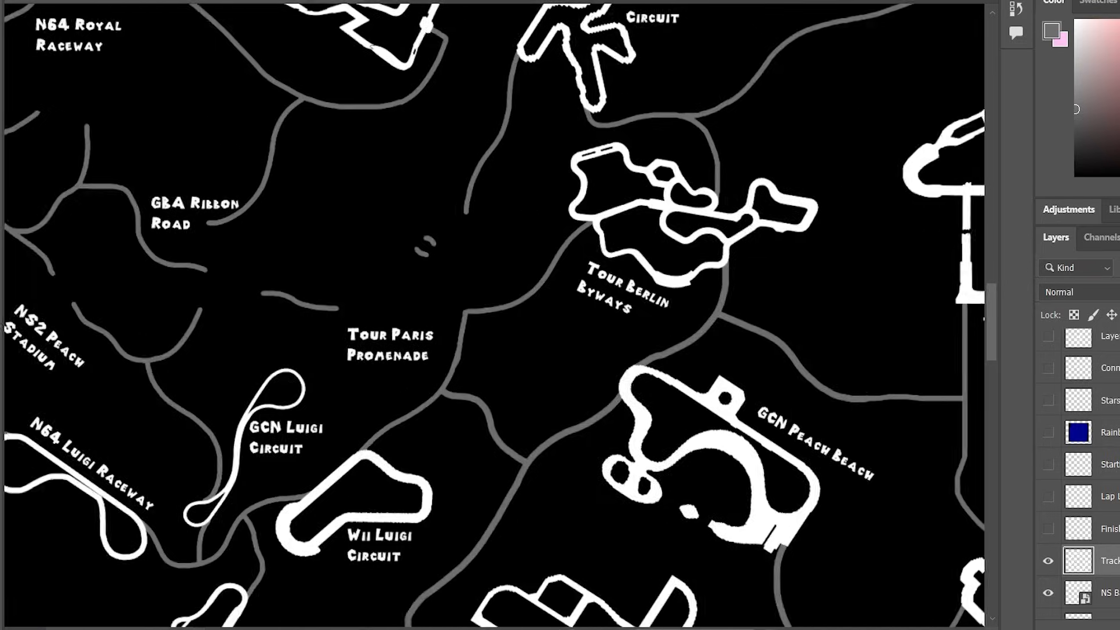
scroll(499, 453, up, 2)
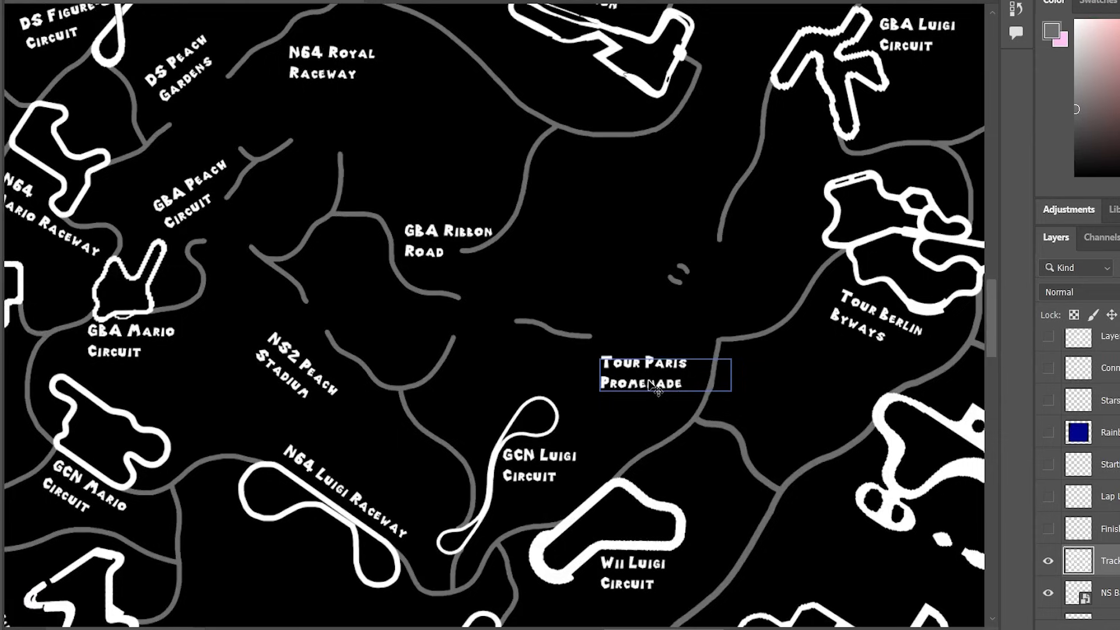
drag(654, 388, 423, 281)
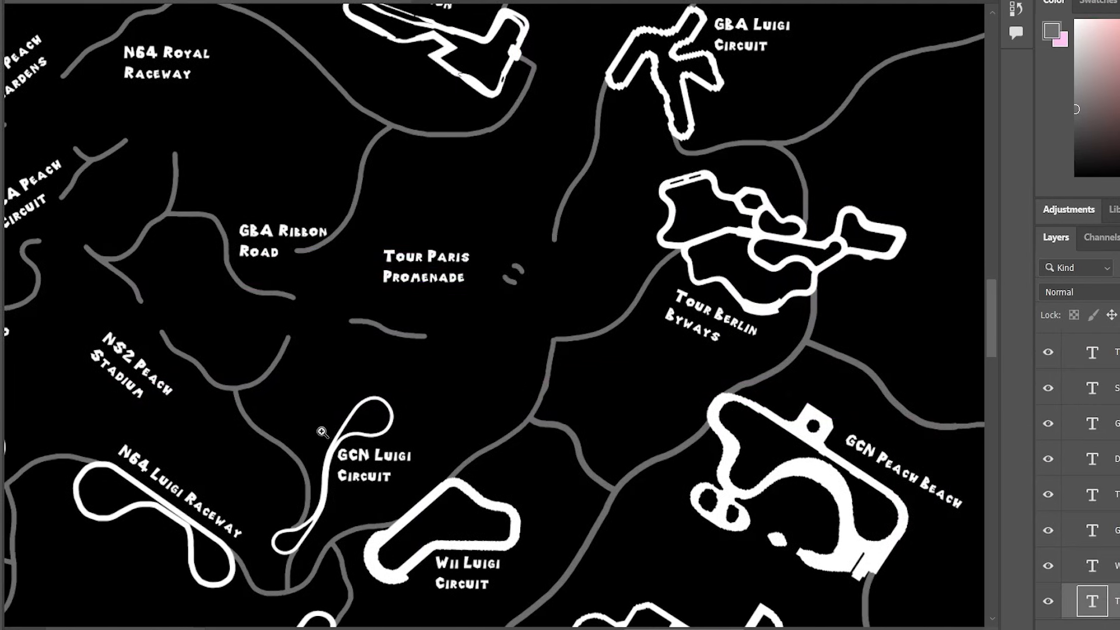
scroll(323, 432, down, 3)
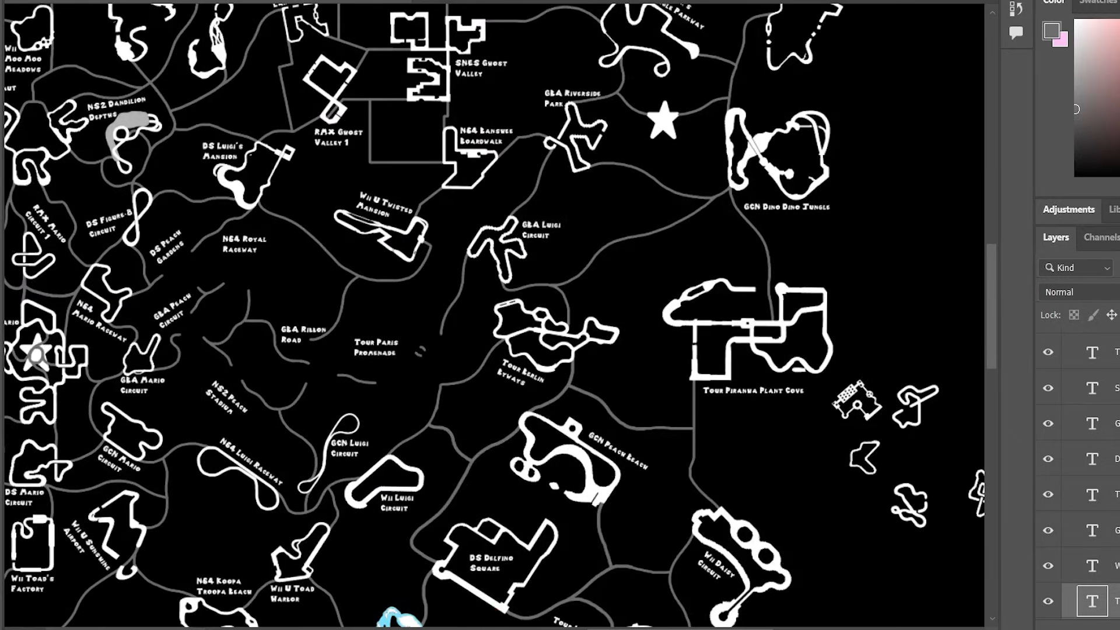
drag(392, 355, 989, 449)
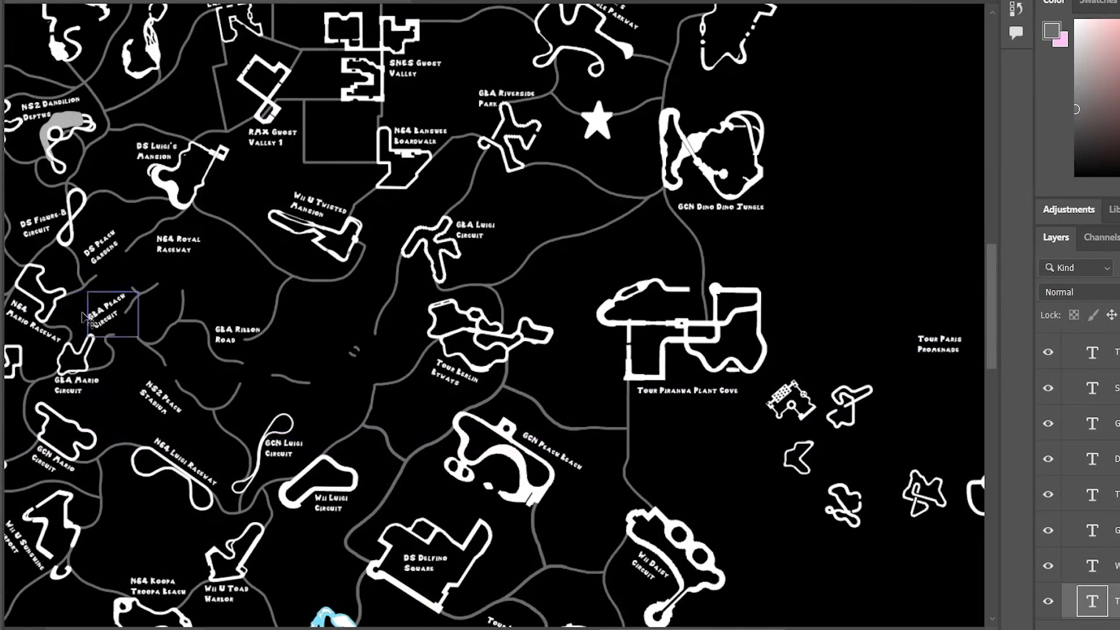
Move the N64 Royal Raceway, DS Peach Gardens, GBA Peach Circuit, NS2 Peach Stadium and GBA Ribbon Road labels to the relocated tracks' area.
drag(198, 244, 959, 310)
drag(101, 252, 959, 290)
drag(113, 325, 851, 353)
click(149, 396)
drag(156, 406, 889, 389)
click(230, 337)
drag(232, 339, 836, 287)
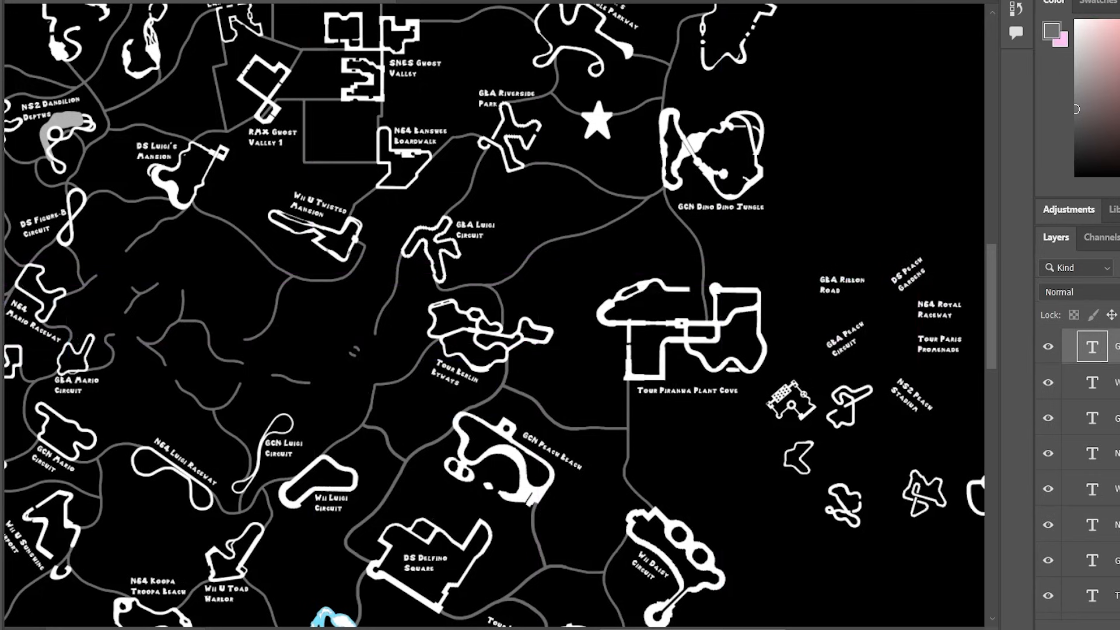
On the lower connections layer, erase the stray marks in the cleared centre and the loose route running south from GBA Luigi Circuit.
drag(165, 355, 203, 360)
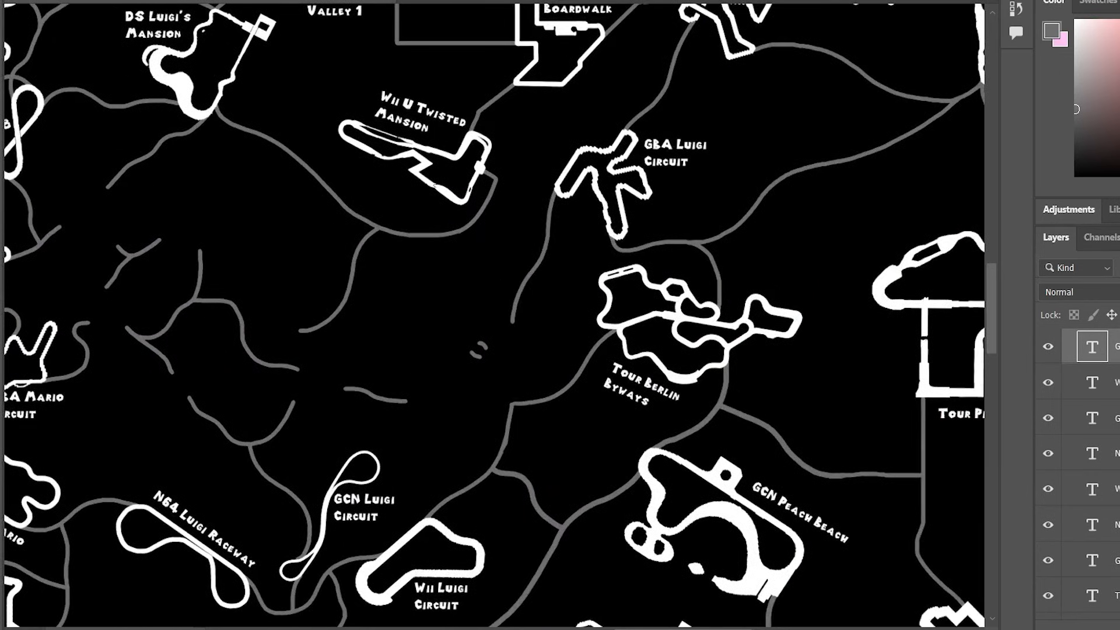
scroll(126, 404, left, 3)
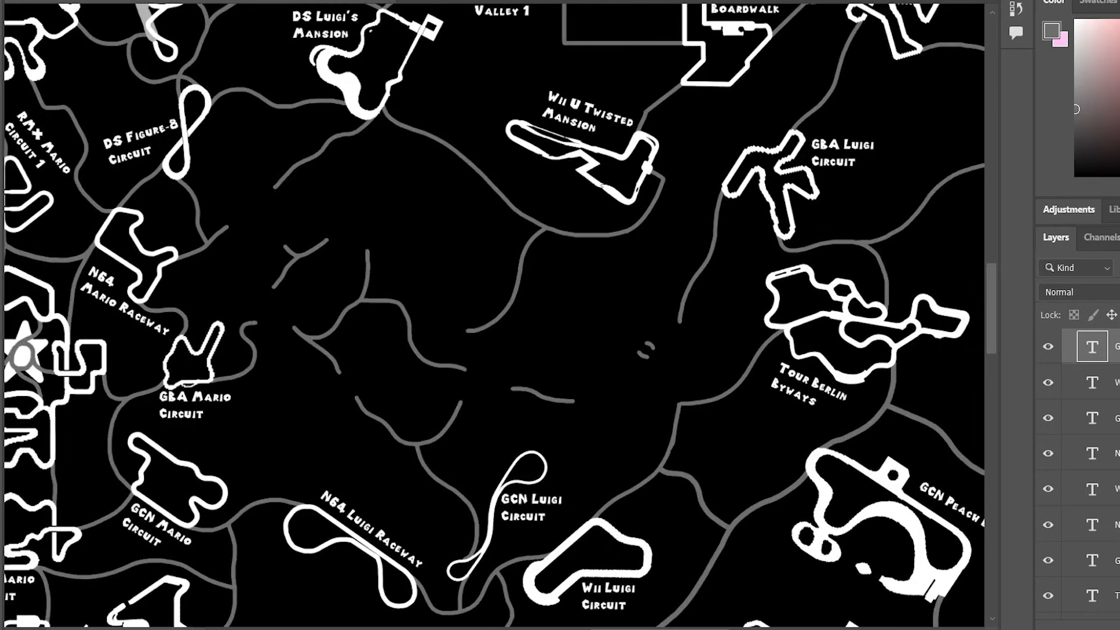
scroll(1082, 493, down, 5)
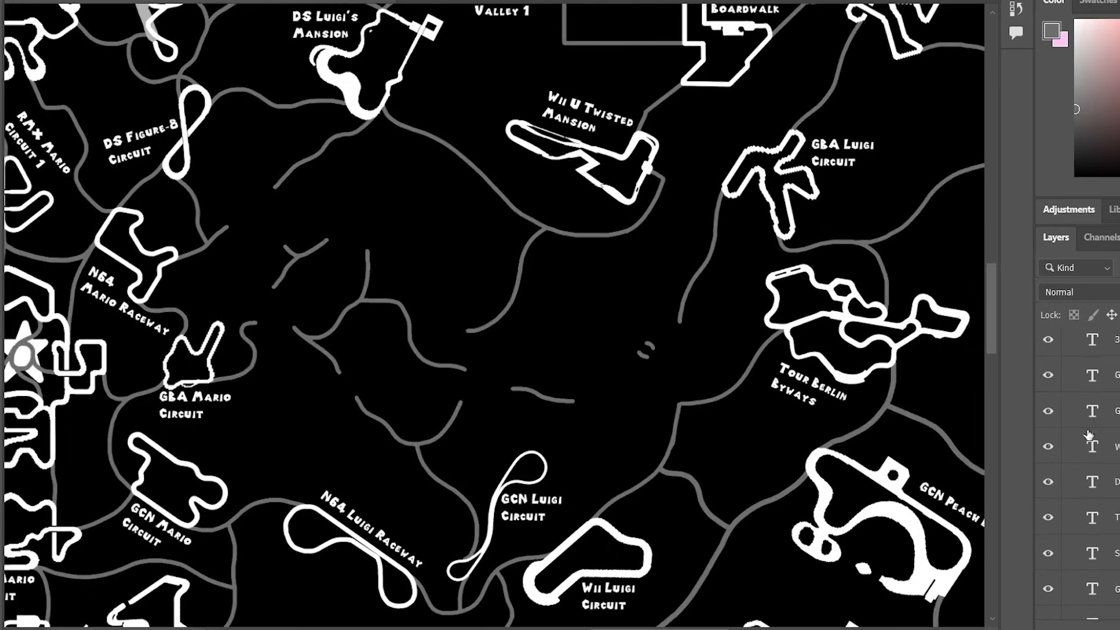
scroll(1071, 516, down, 4)
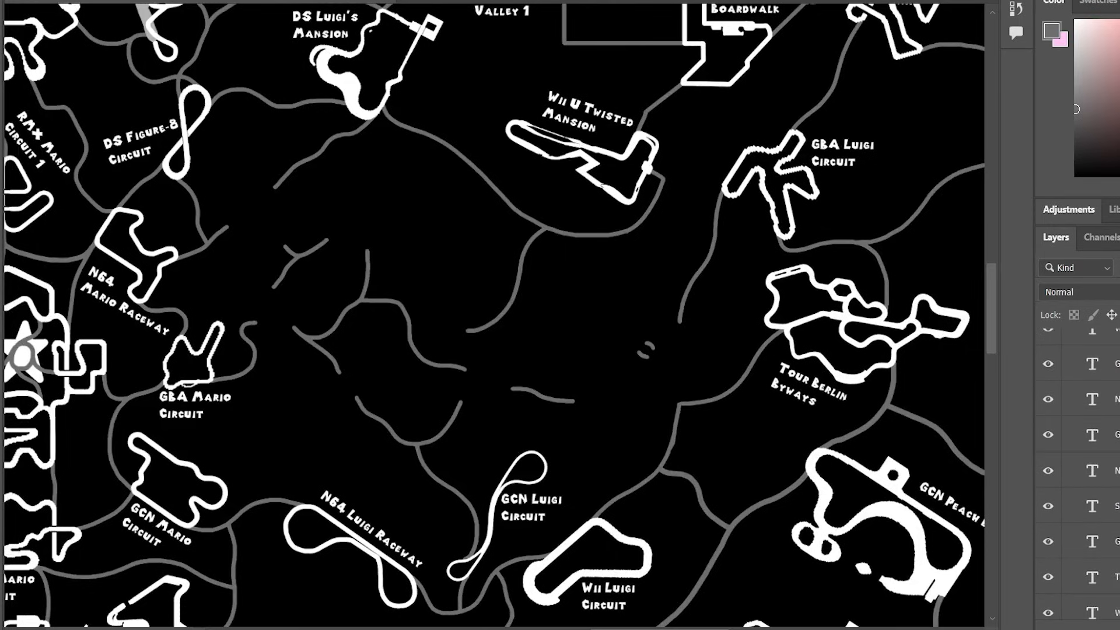
scroll(1100, 497, up, 5)
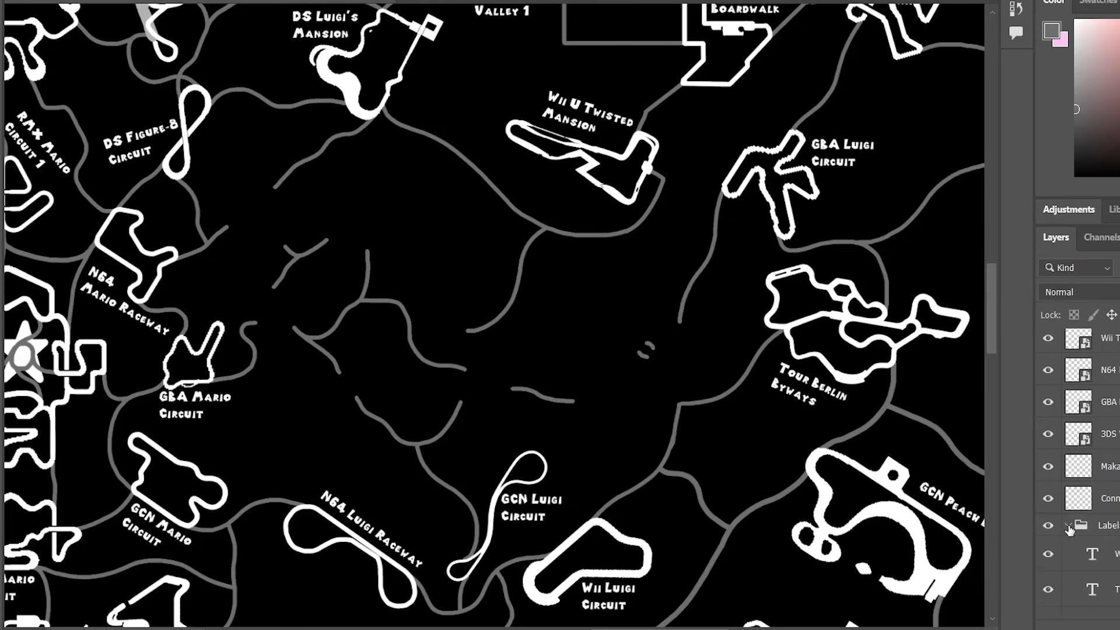
click(1070, 528)
scroll(1083, 467, down, 3)
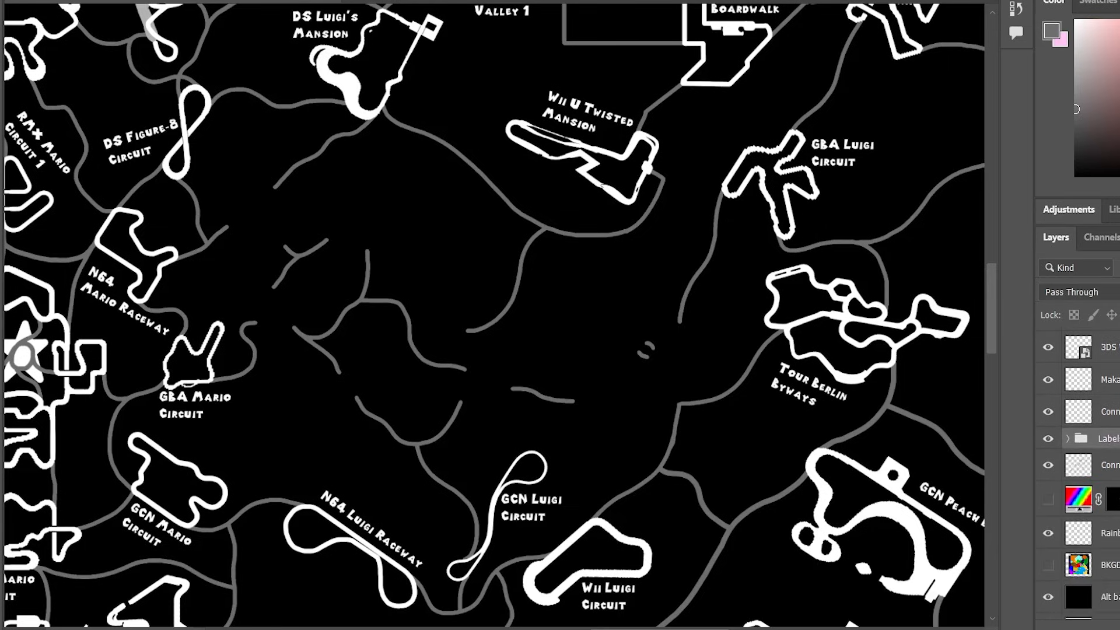
click(1099, 465)
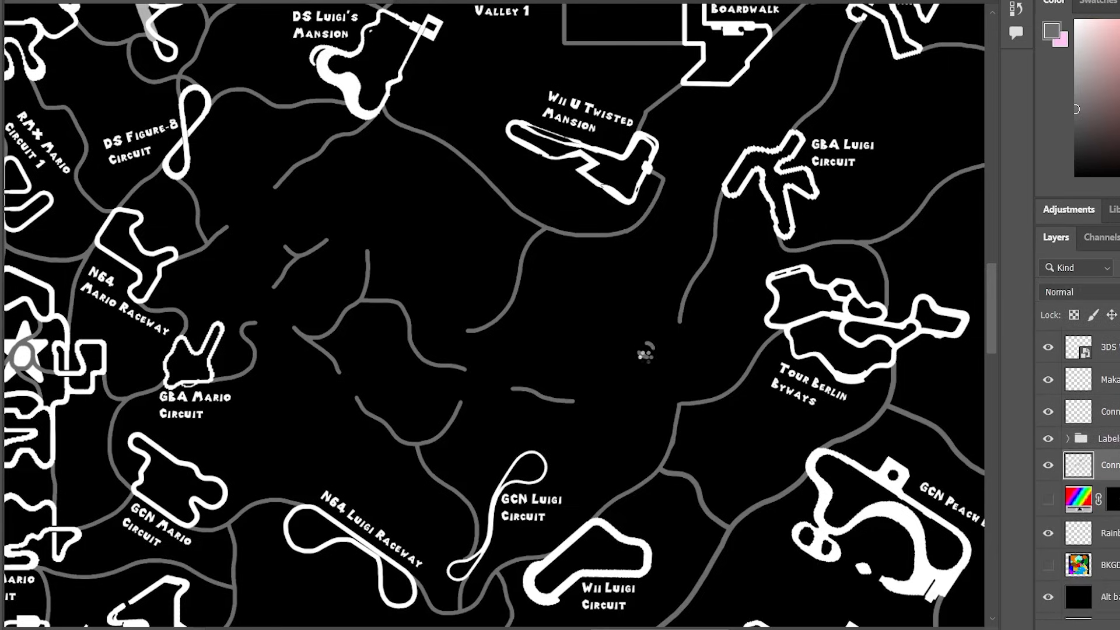
click(649, 344)
click(714, 239)
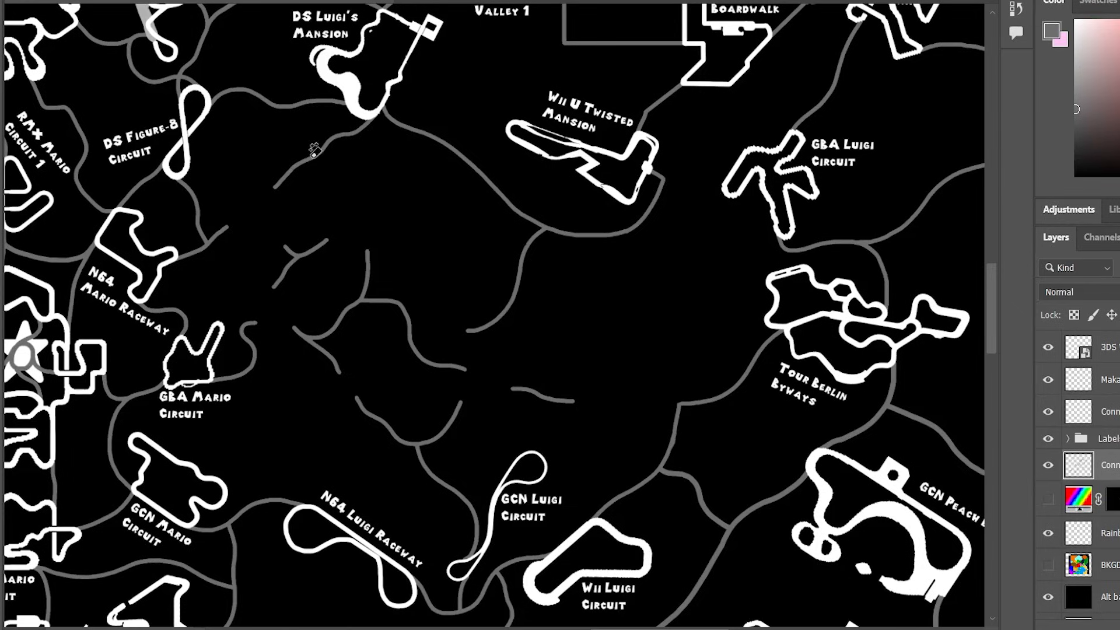
Erase the dangling route south of DS Luigi's Mansion and the route fragments in the cleared centre, including the fork northwest of GCN Luigi Circuit.
click(314, 152)
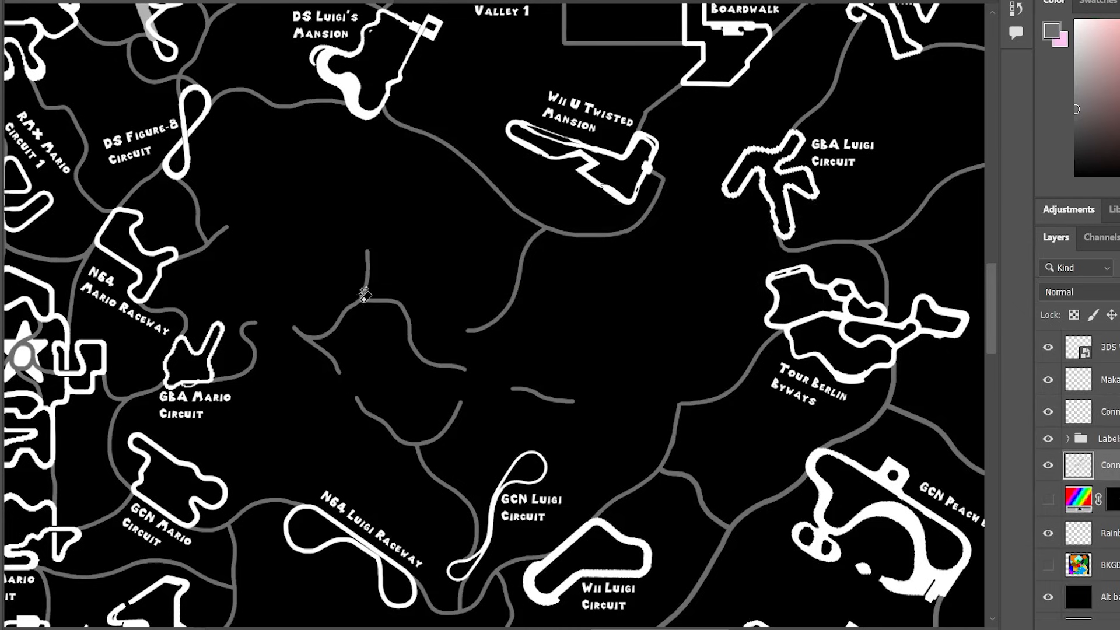
click(363, 295)
click(551, 394)
scroll(508, 430, down, 2)
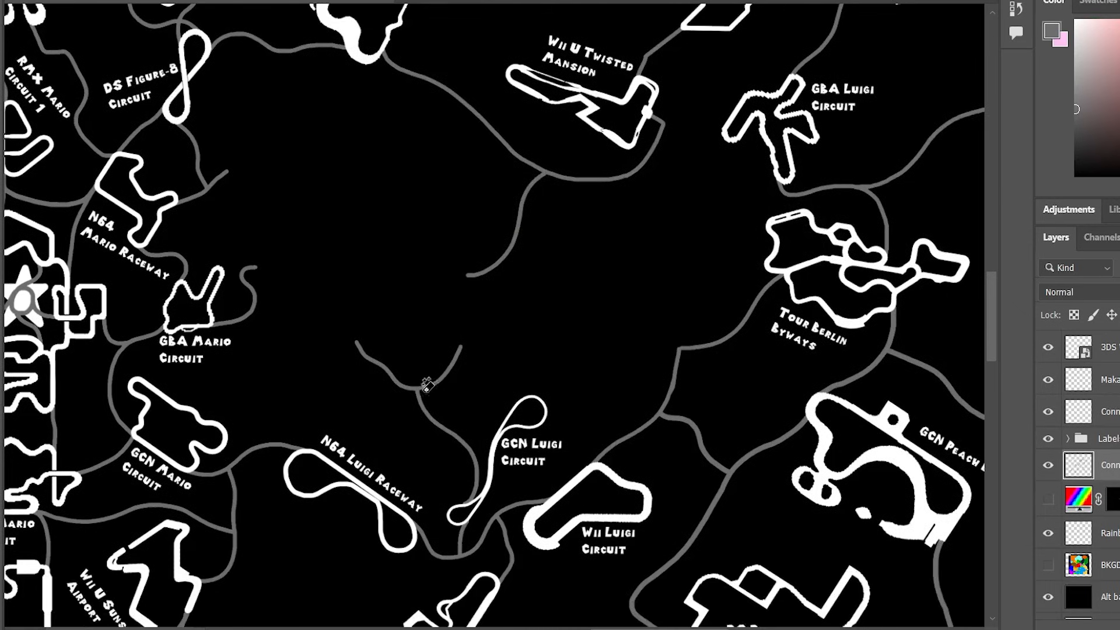
click(419, 382)
Erase the dangling route that branches southwest from the Wii U Twisted Mansion connection, leaving only a short stub.
scroll(431, 443, down, 3)
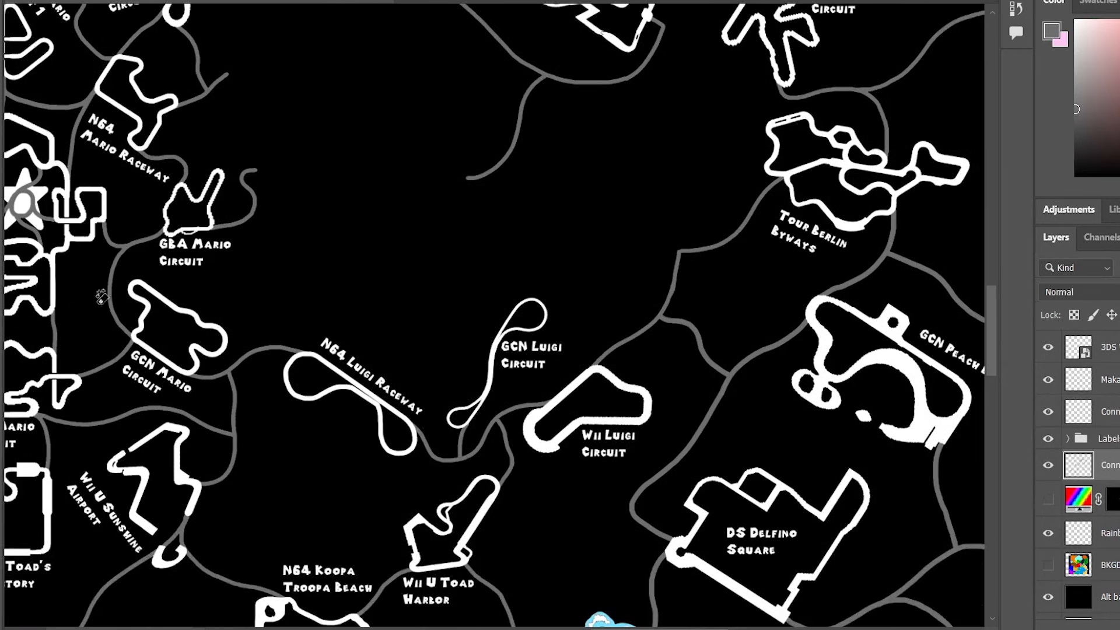
scroll(102, 296, up, 3)
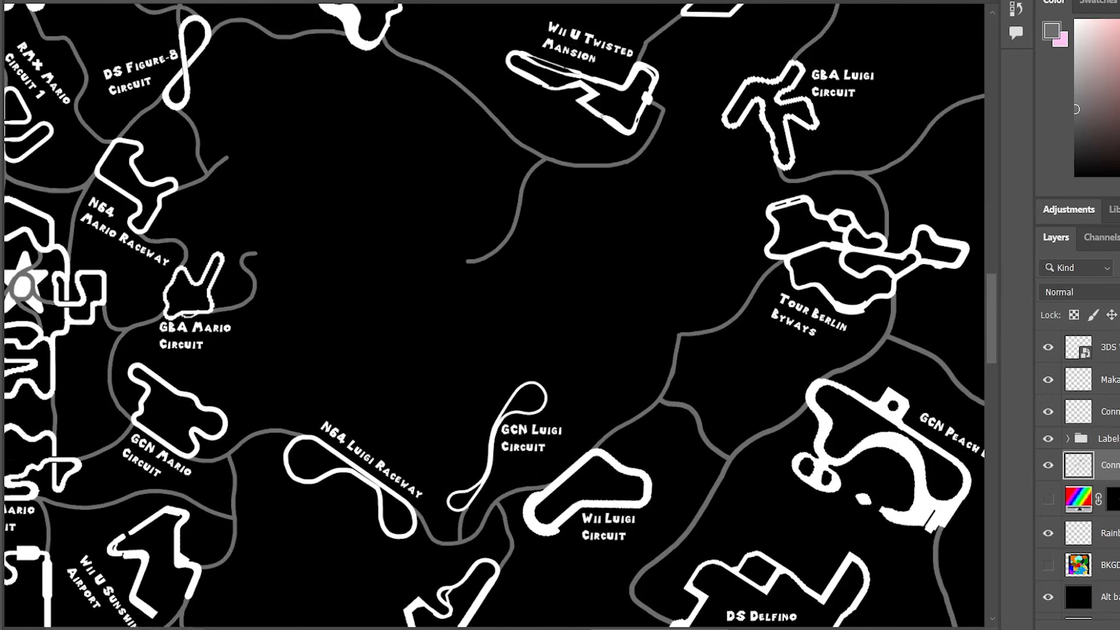
right_click(1, 262)
click(58, 262)
right_click(2, 261)
click(55, 296)
click(470, 261)
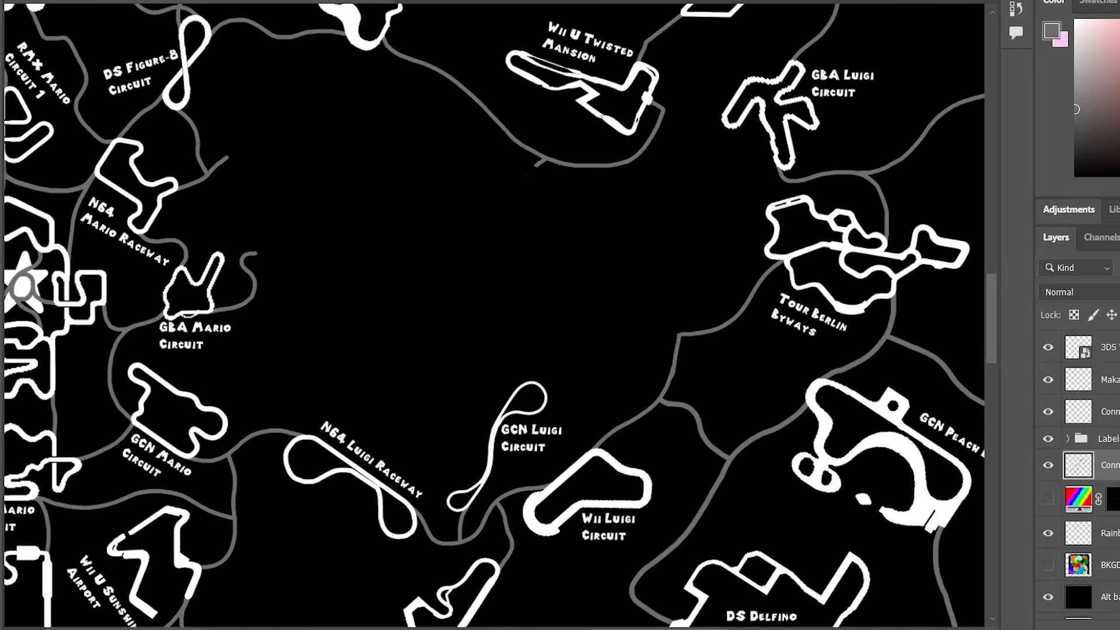
Lasso the N64 Luigi Raceway track and move it on the tracks layer into the cleared area north of its label.
click(300, 425)
click(372, 434)
click(439, 512)
click(398, 562)
click(299, 521)
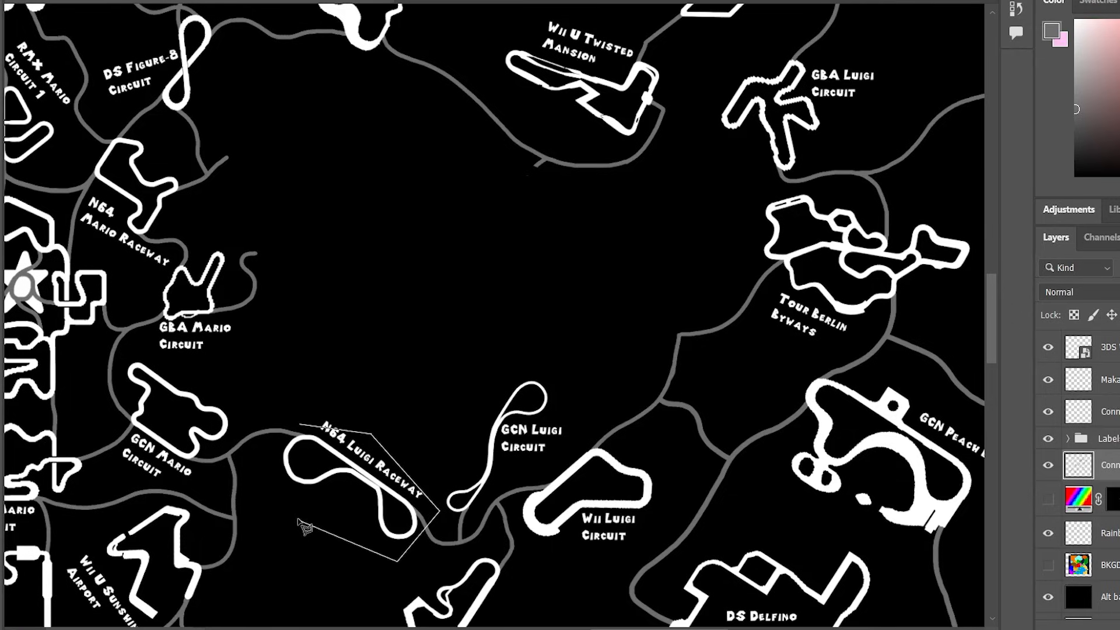
click(264, 460)
click(300, 425)
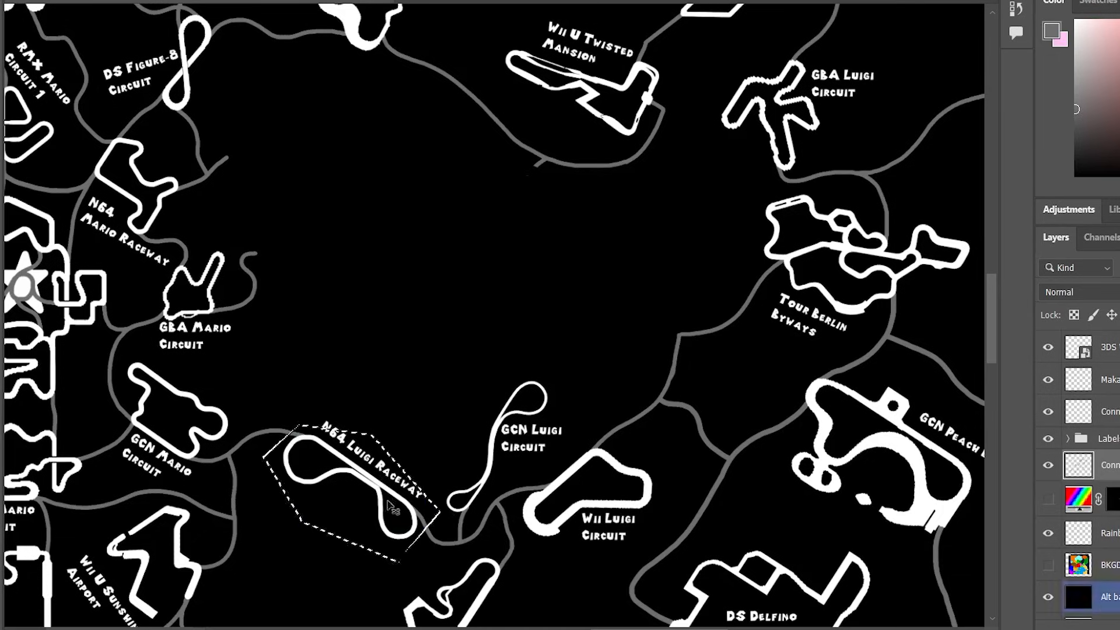
drag(375, 484, 381, 423)
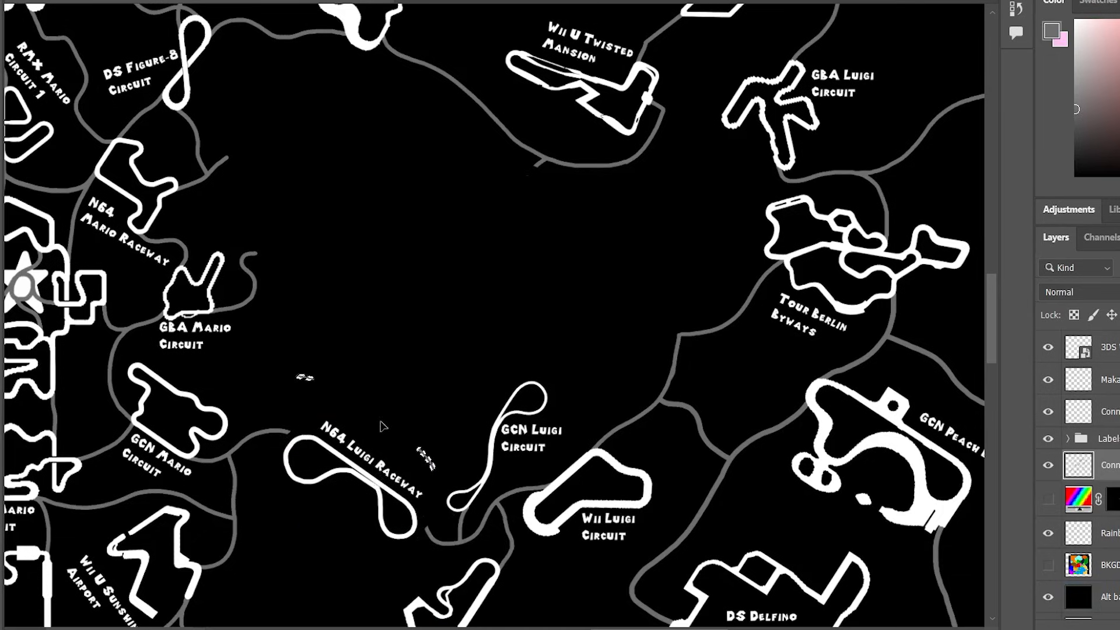
key(ctrl+z)
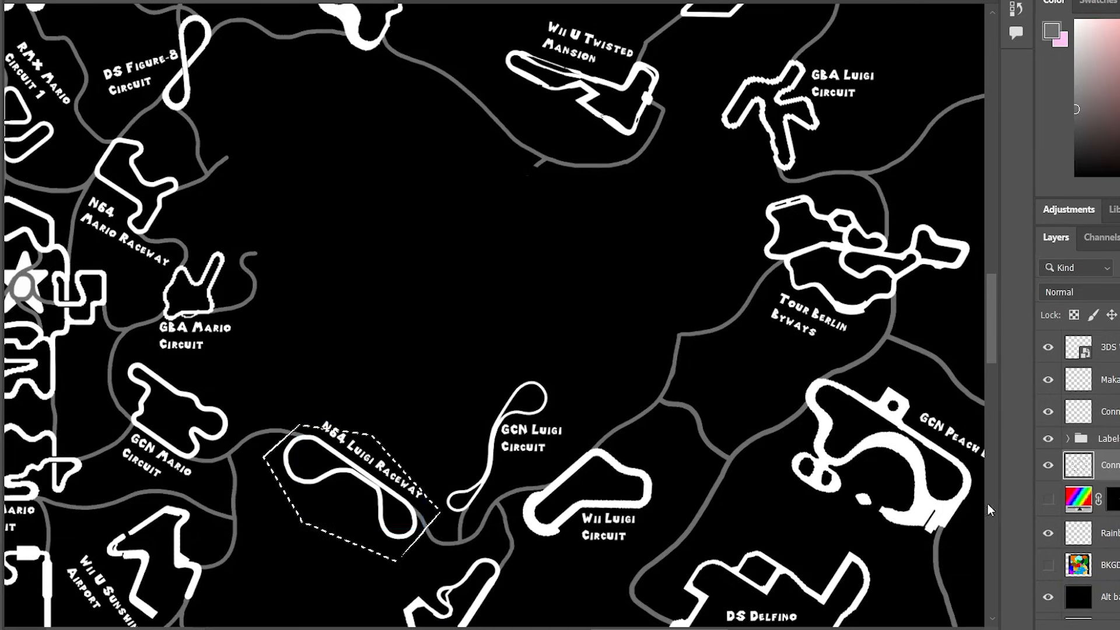
scroll(1097, 467, down, 5)
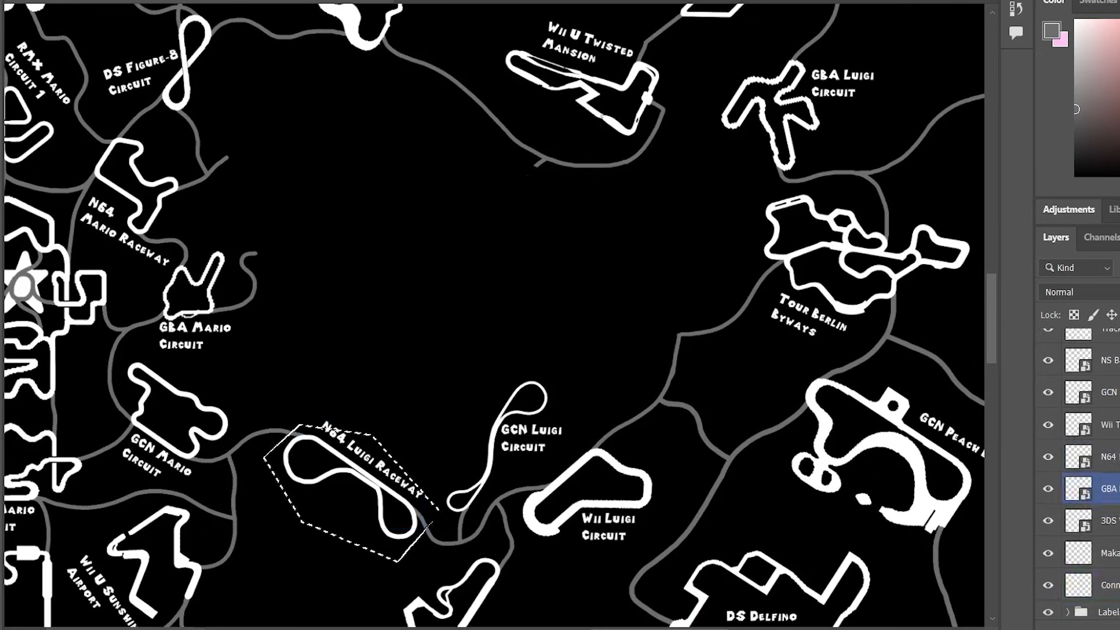
click(1111, 569)
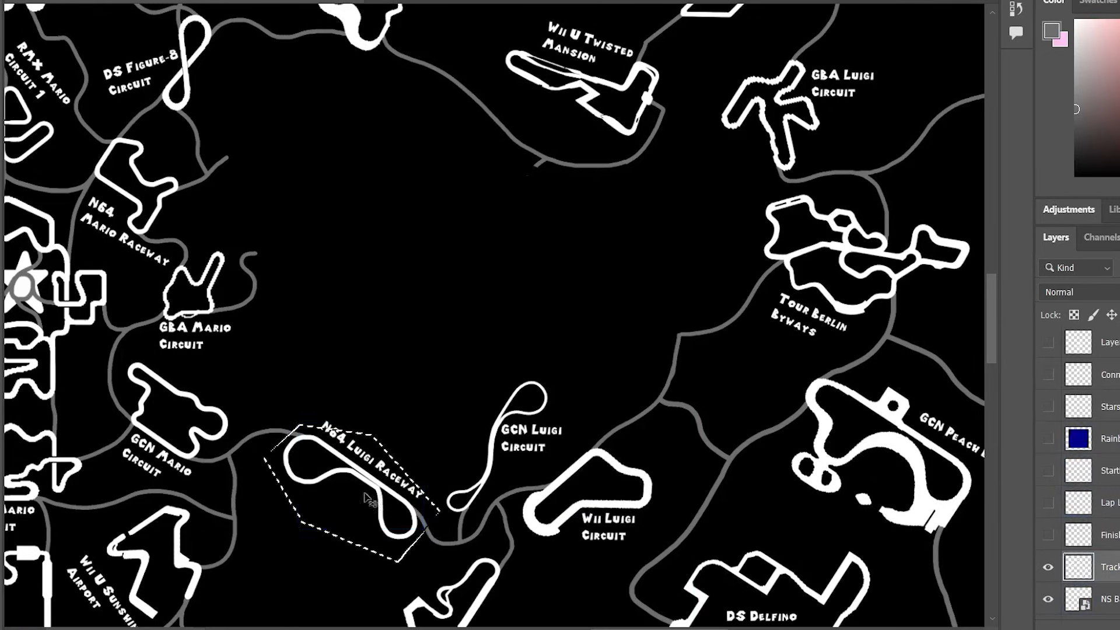
drag(344, 480, 358, 302)
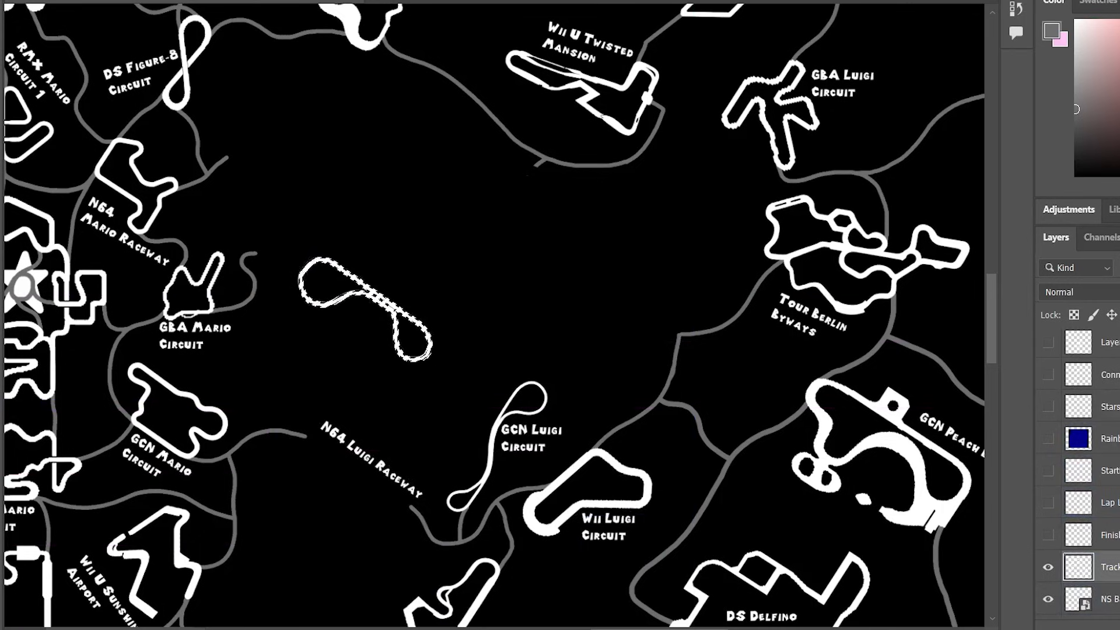
Rotate the N64 Luigi Raceway track so its long straight runs horizontally, and shift it slightly north.
click(64, 0)
mouse_move(58, 0)
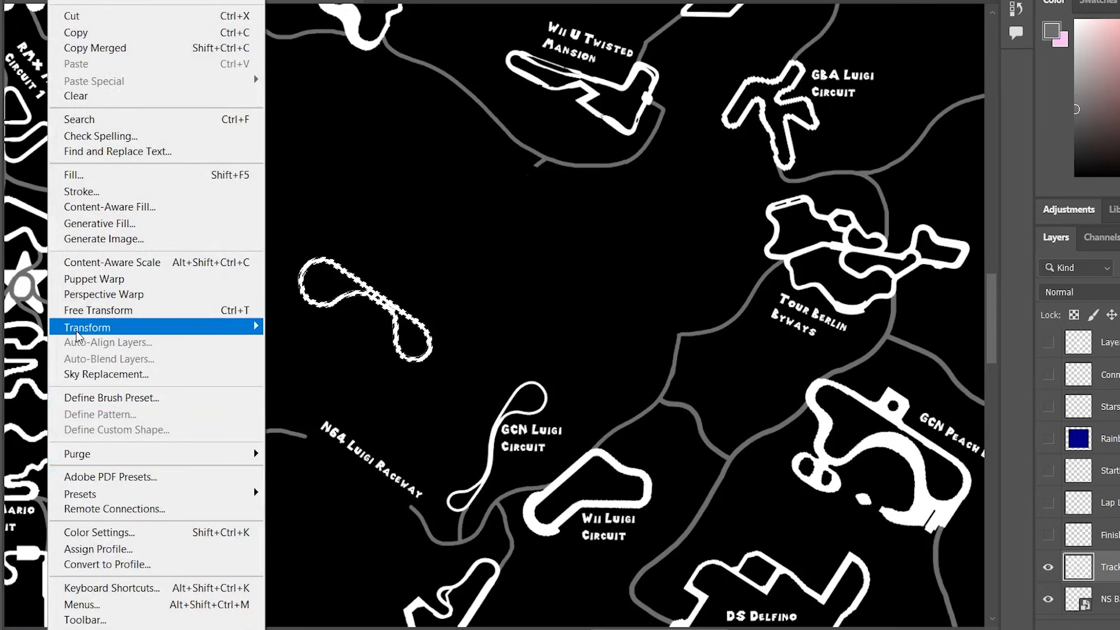
click(134, 310)
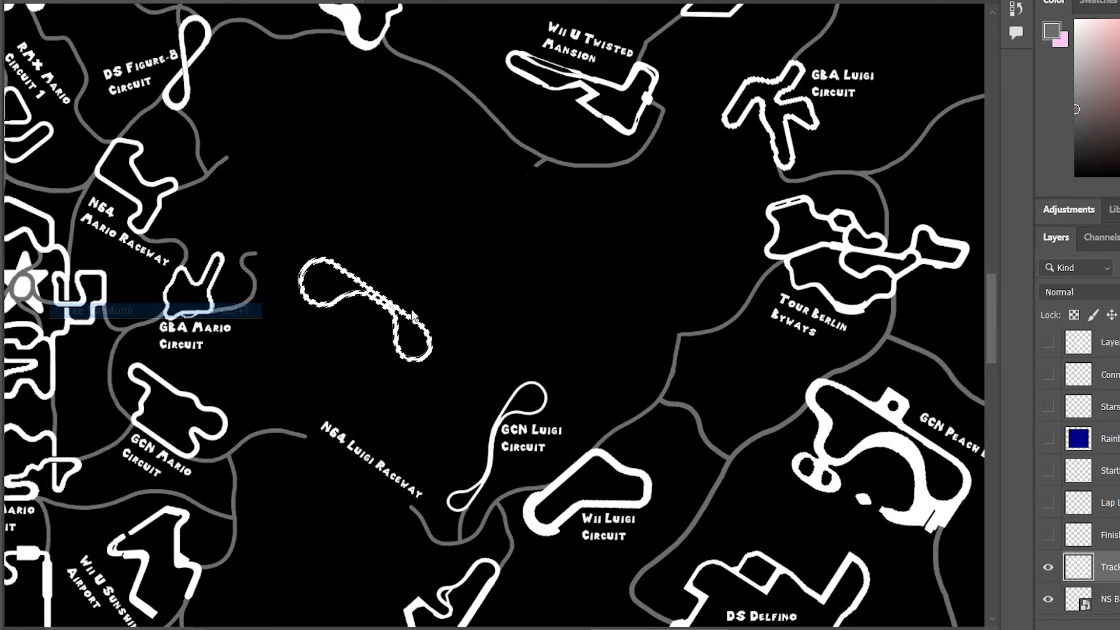
drag(360, 242, 315, 258)
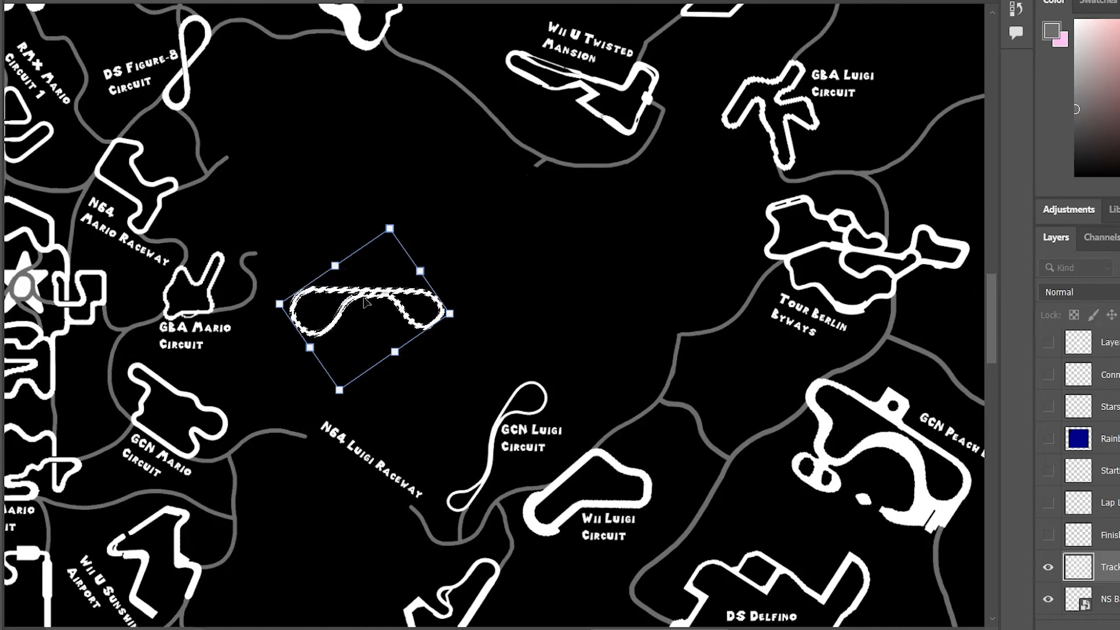
drag(363, 300, 357, 265)
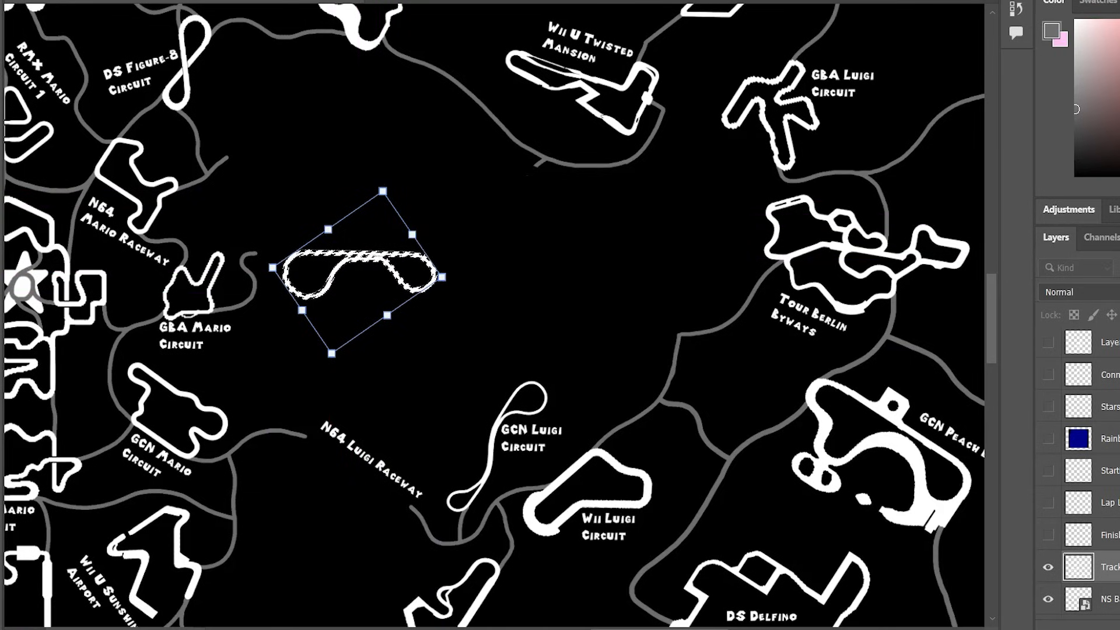
key(Return)
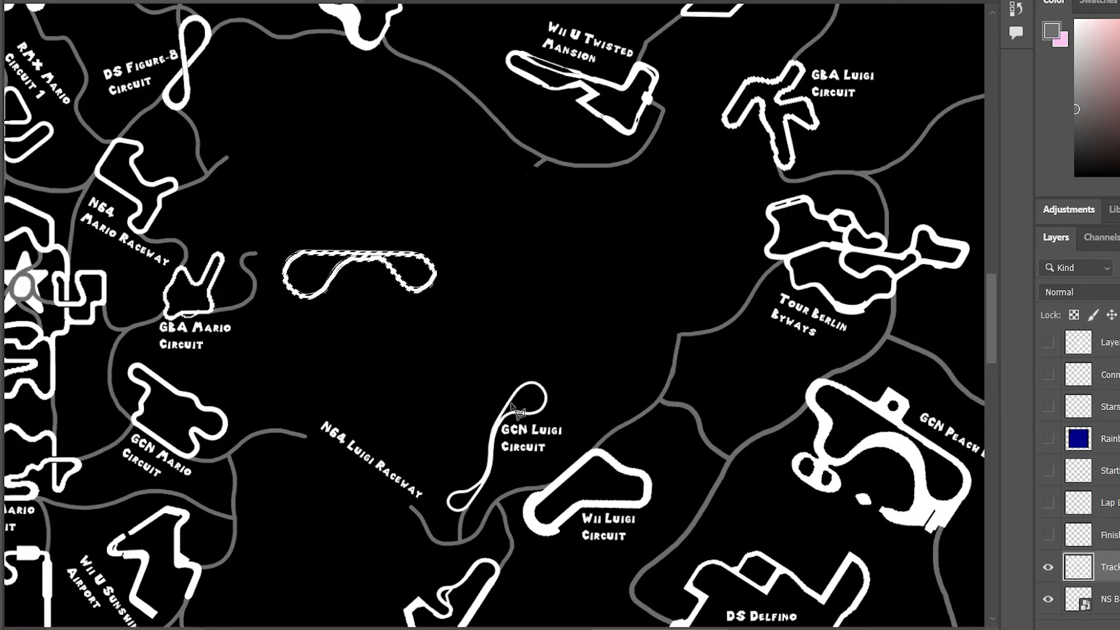
Lasso the GCN Luigi Circuit track and move it north into the cleared area below Wii U Twisted Mansion.
click(450, 520)
click(438, 493)
click(474, 404)
click(528, 353)
click(568, 383)
click(564, 437)
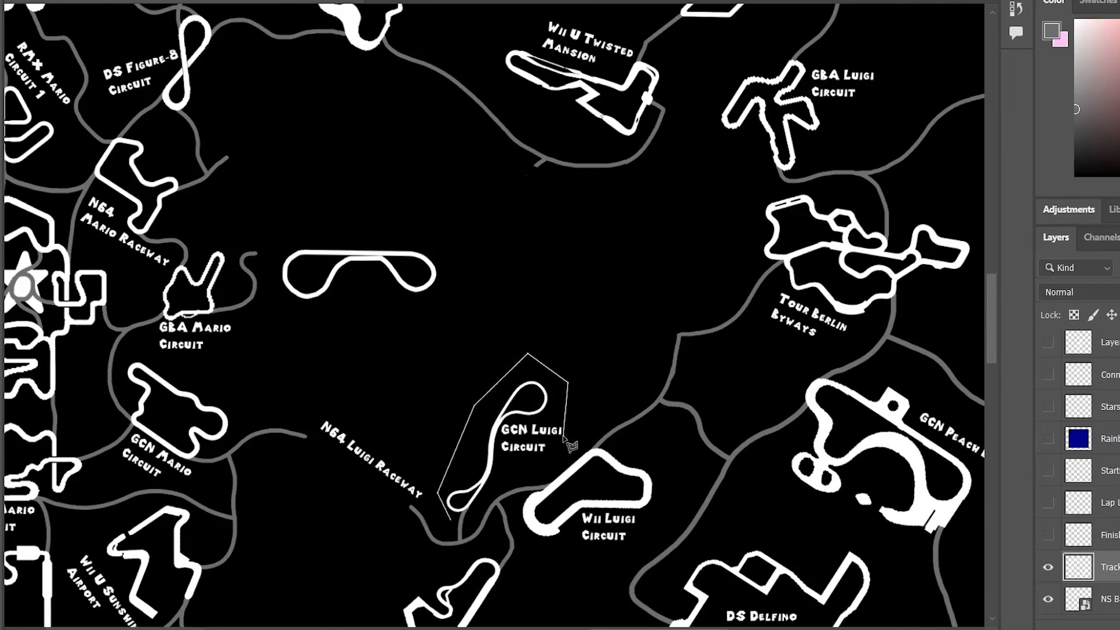
click(485, 505)
click(451, 527)
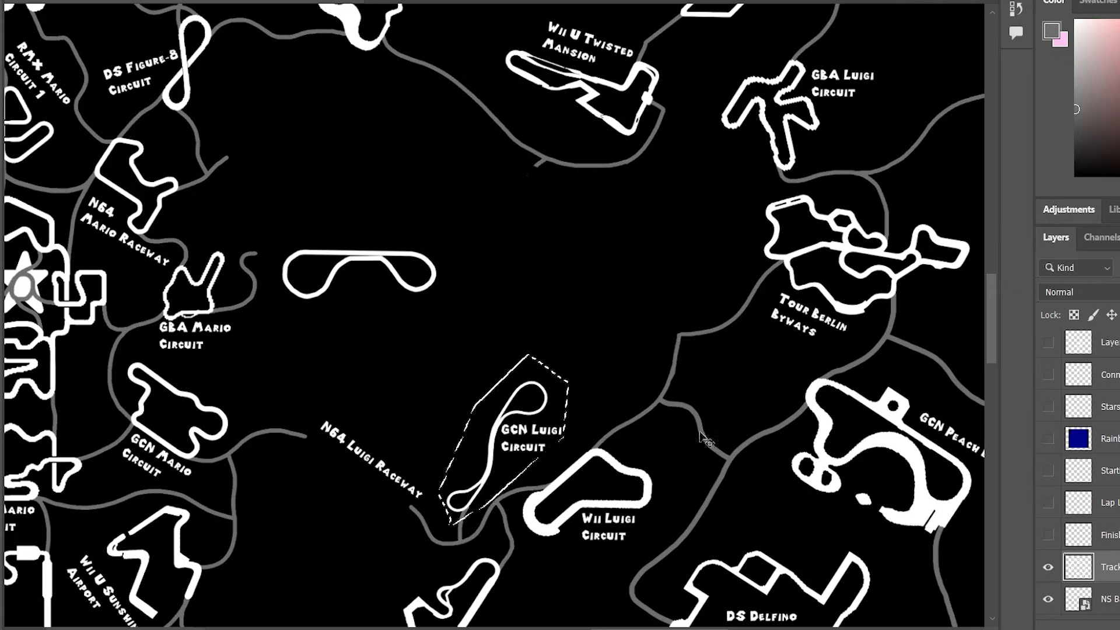
mouse_move(507, 426)
mouse_down()
mouse_move(525, 218)
mouse_move(539, 232)
mouse_move(529, 224)
mouse_up()
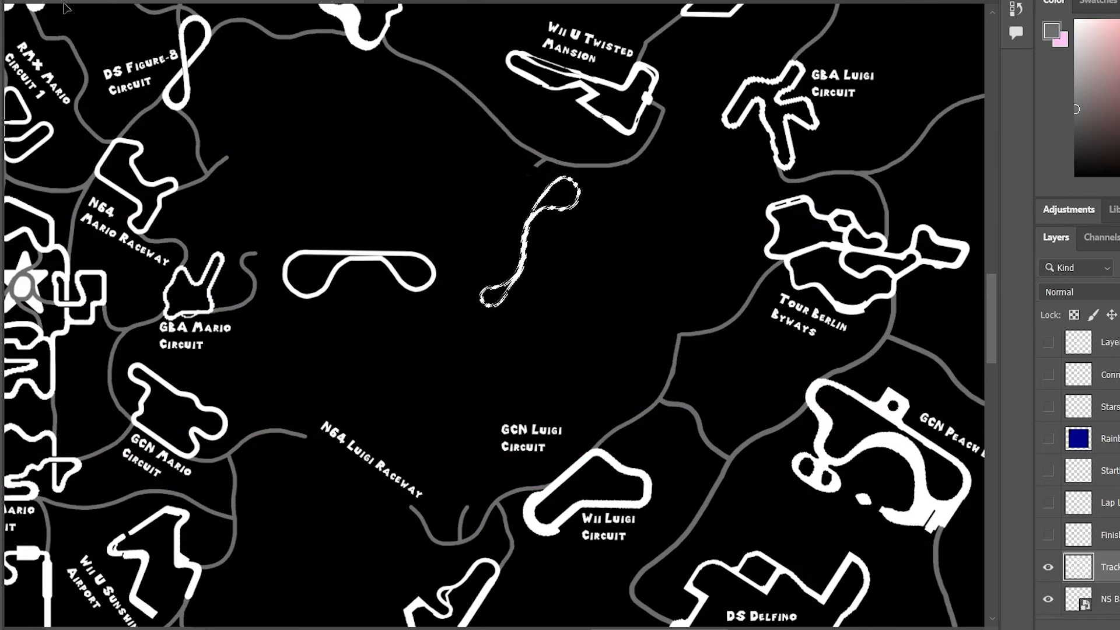
Rotate the GCN Luigi Circuit track so its larger loop points south, and place it just east of the N64 Luigi Raceway track.
click(58, 1)
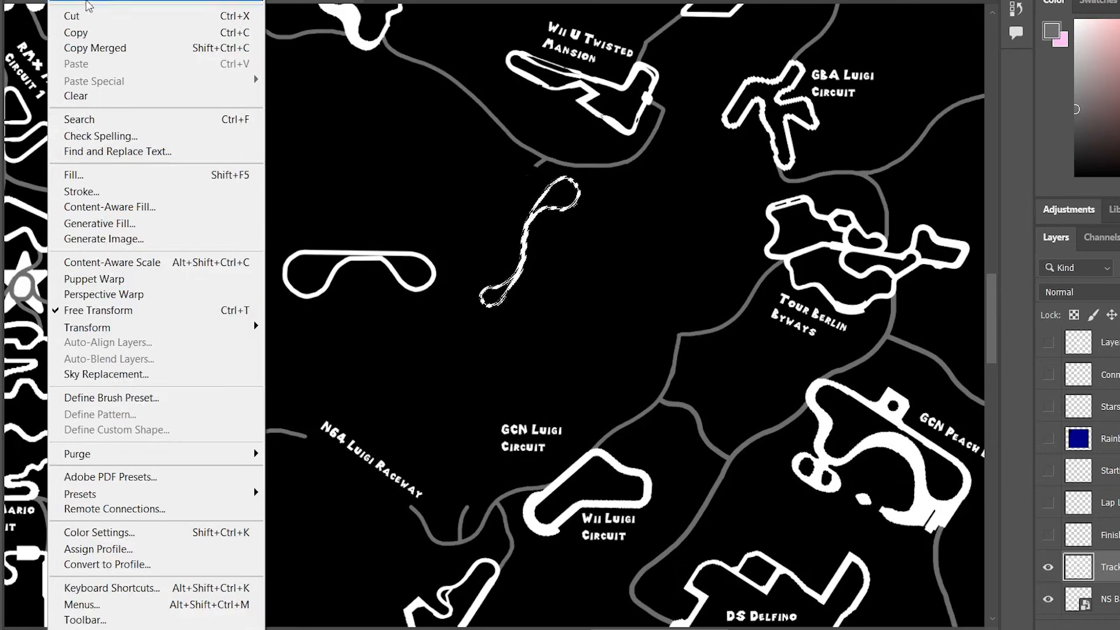
click(102, 316)
drag(513, 157, 548, 324)
drag(530, 234, 489, 297)
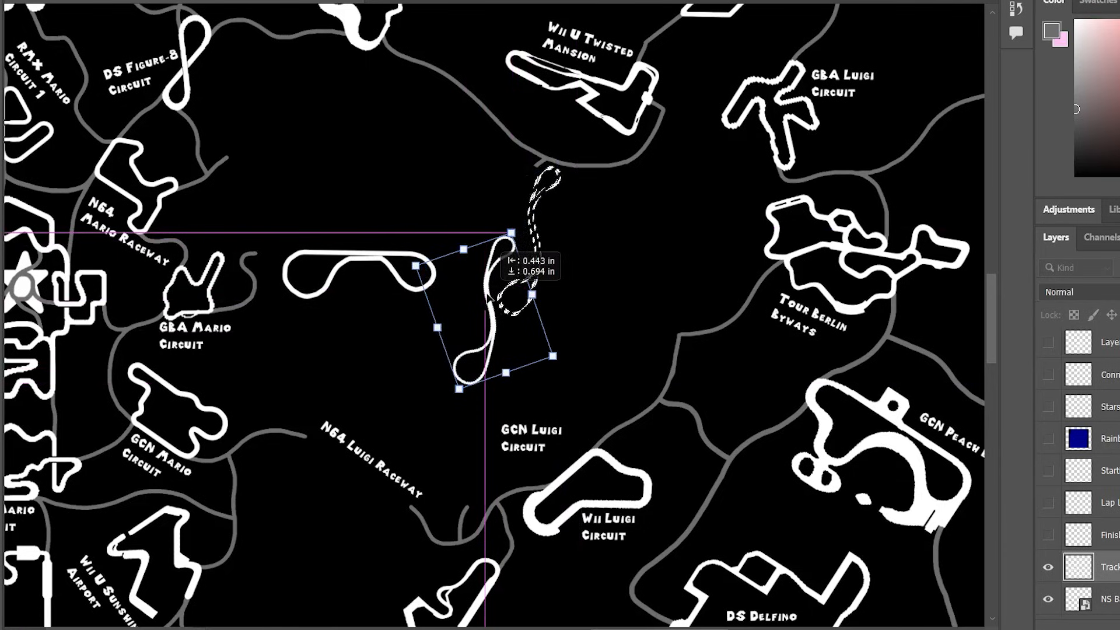
drag(489, 297, 488, 296)
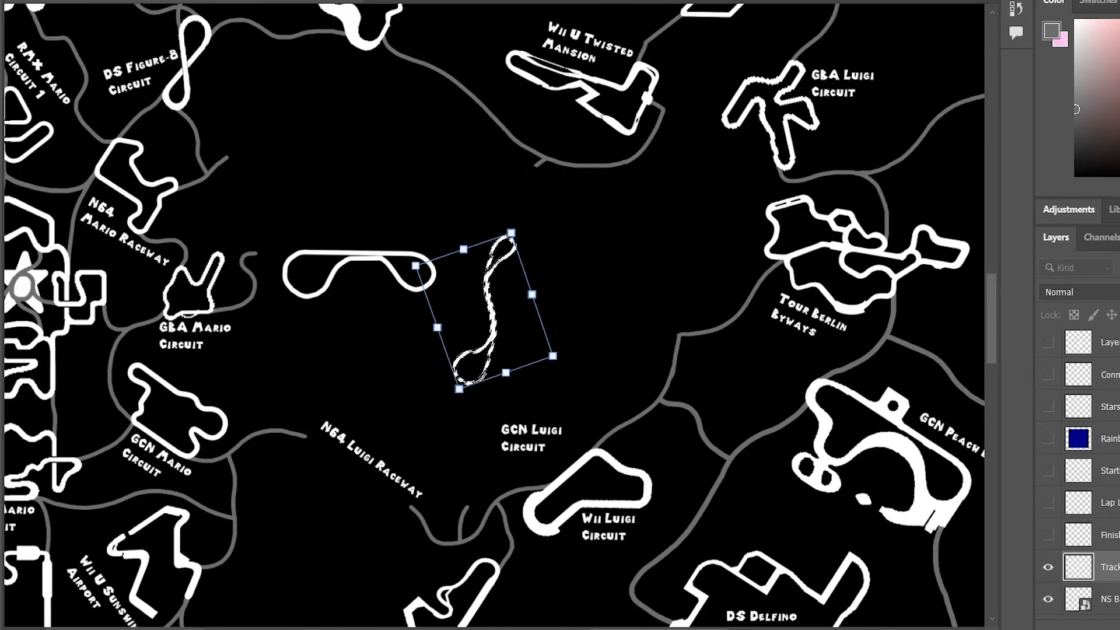
key(Return)
Lasso the N64 Luigi Raceway track and move it north into the empty area east of DS Figure-8 Circuit.
click(318, 234)
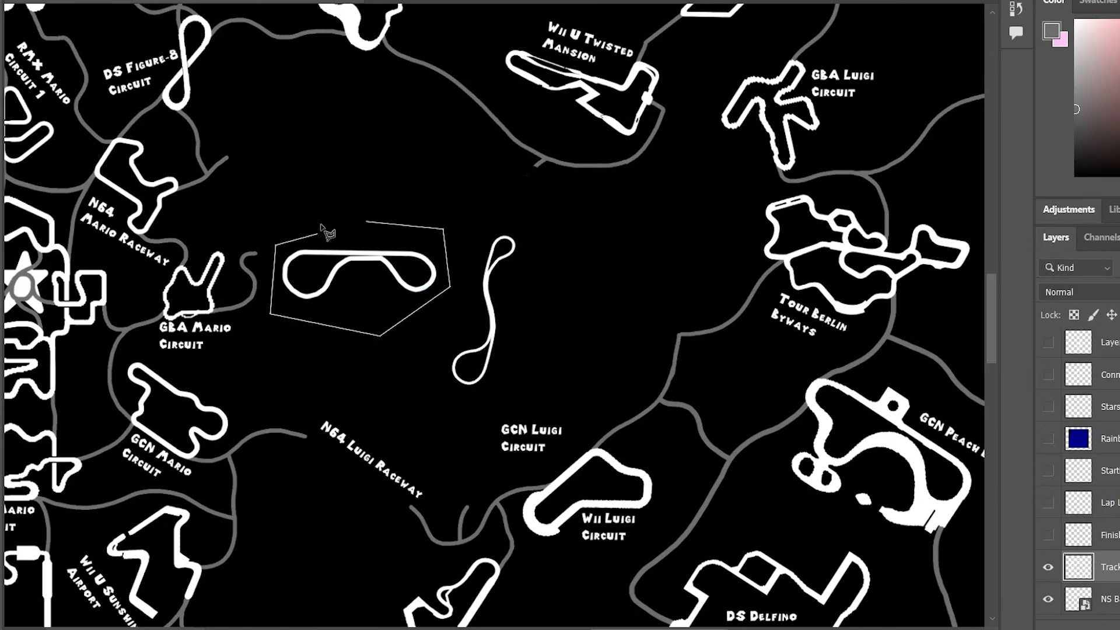
click(318, 235)
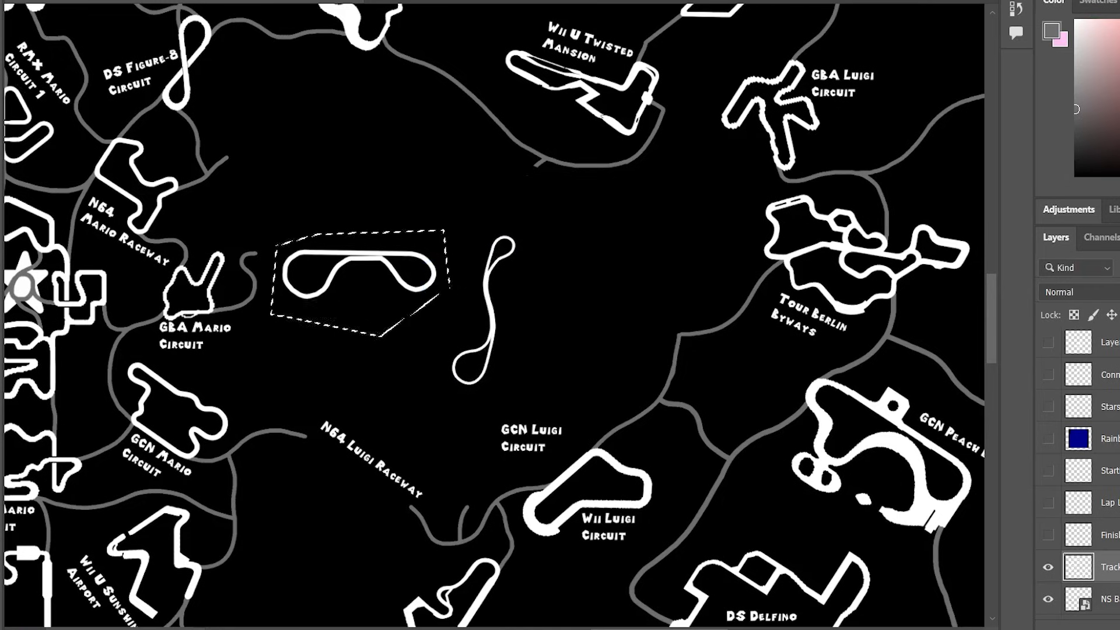
drag(354, 252, 354, 124)
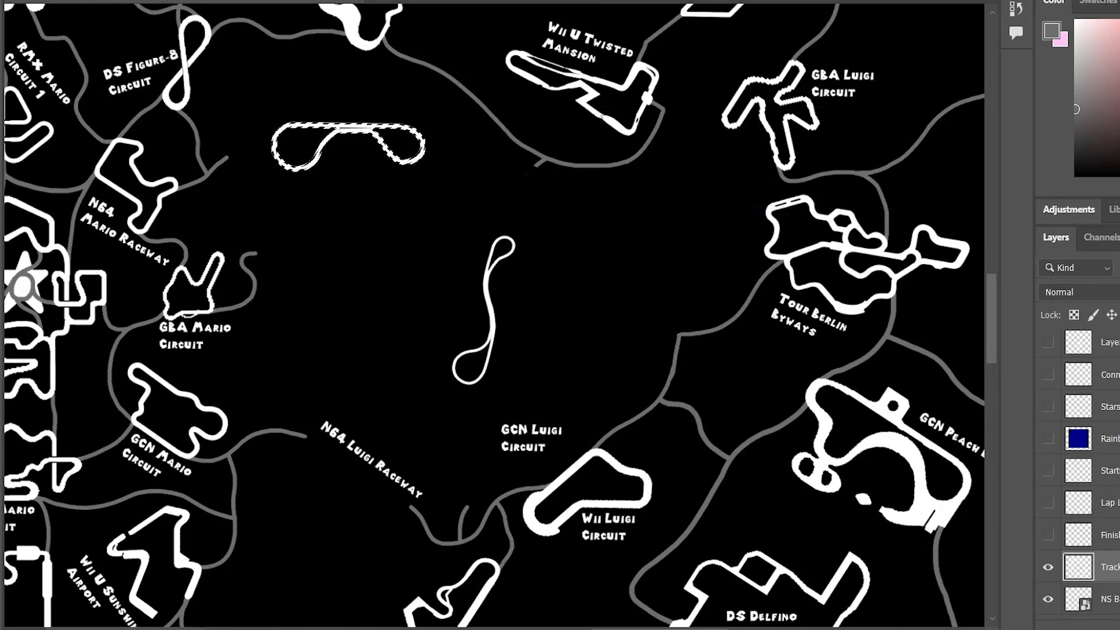
Rotate the N64 Luigi Raceway track so it slopes down toward the southeast, enlarge it slightly, and nudge it north.
click(61, 1)
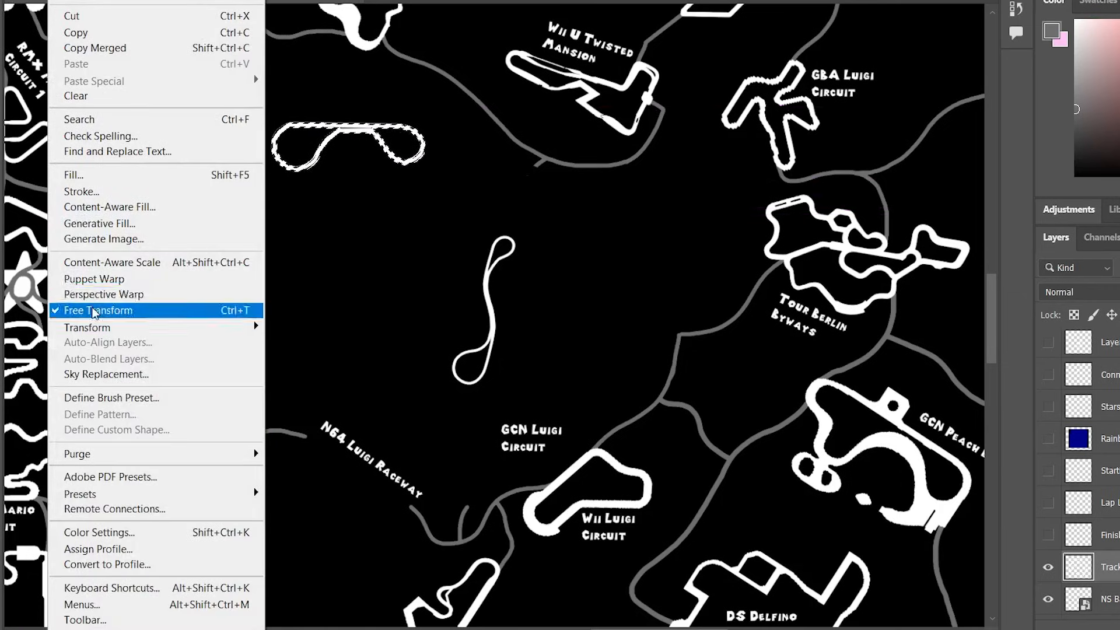
click(81, 310)
drag(349, 97, 323, 122)
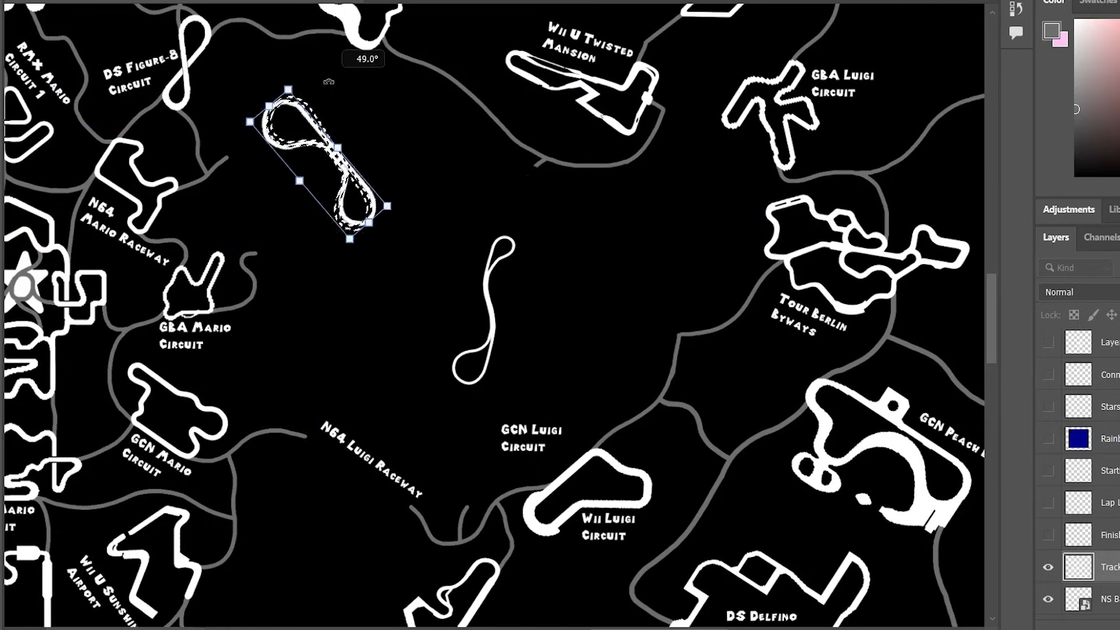
drag(336, 147, 340, 145)
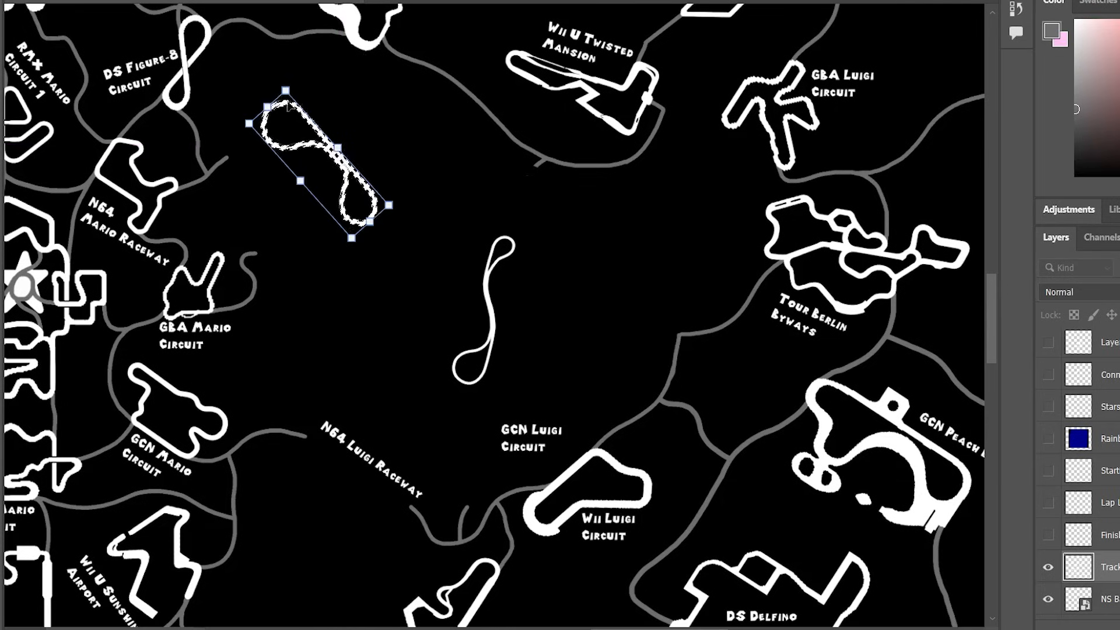
drag(396, 204, 411, 213)
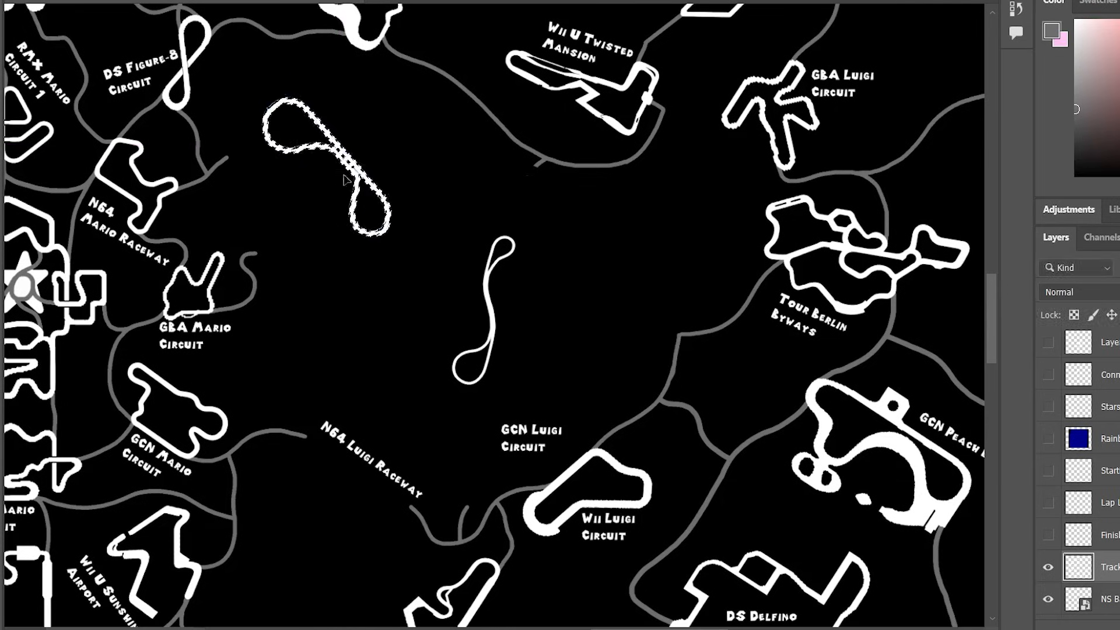
drag(359, 170, 361, 158)
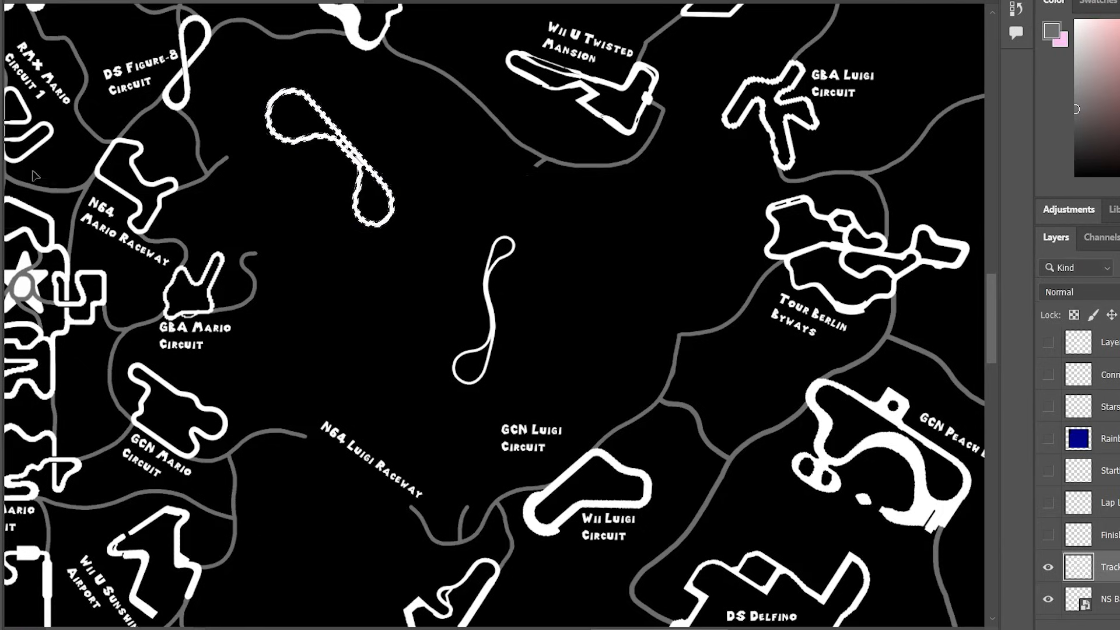
key(ctrl+d)
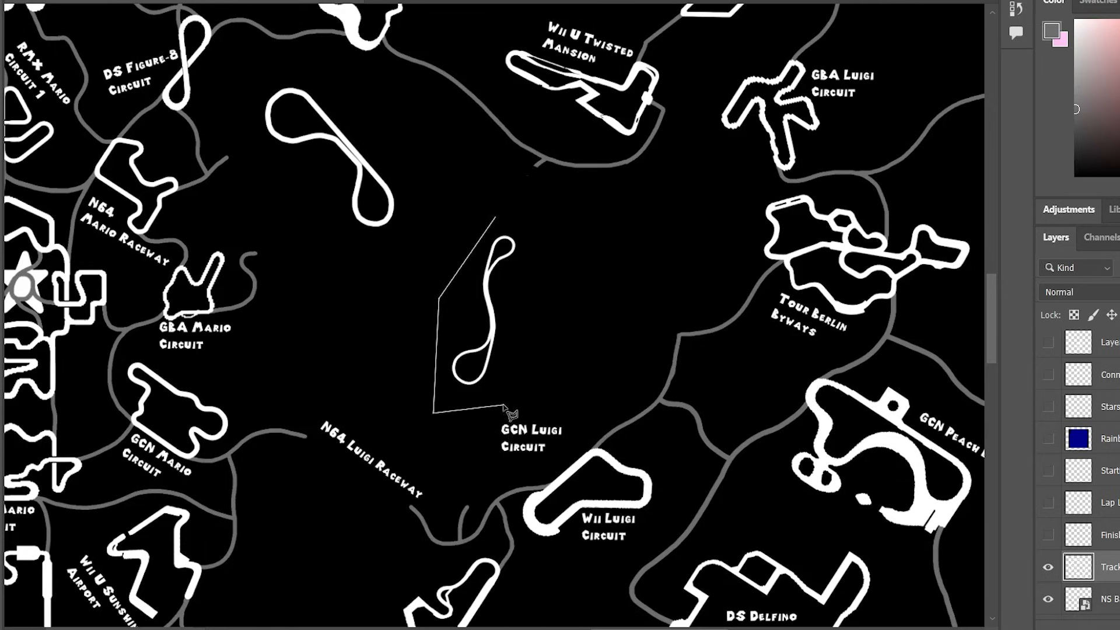
Lasso the GCN Luigi Circuit track, rotate it nearly horizontal with the larger loop east, and place it southwest of Wii U Twisted Mansion.
click(497, 220)
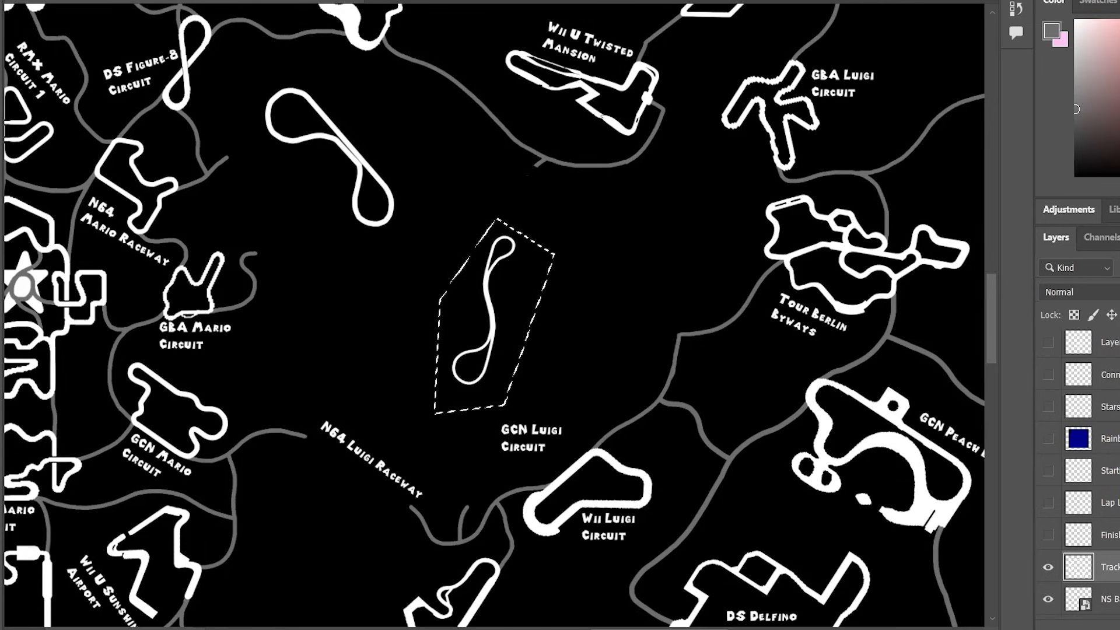
click(489, 300)
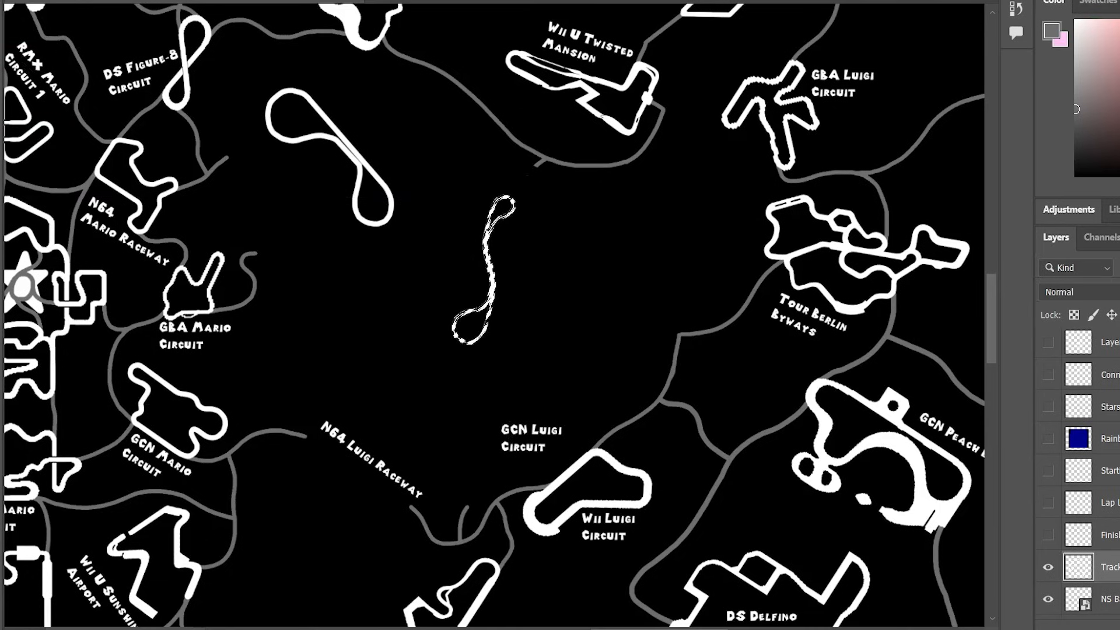
click(55, 1)
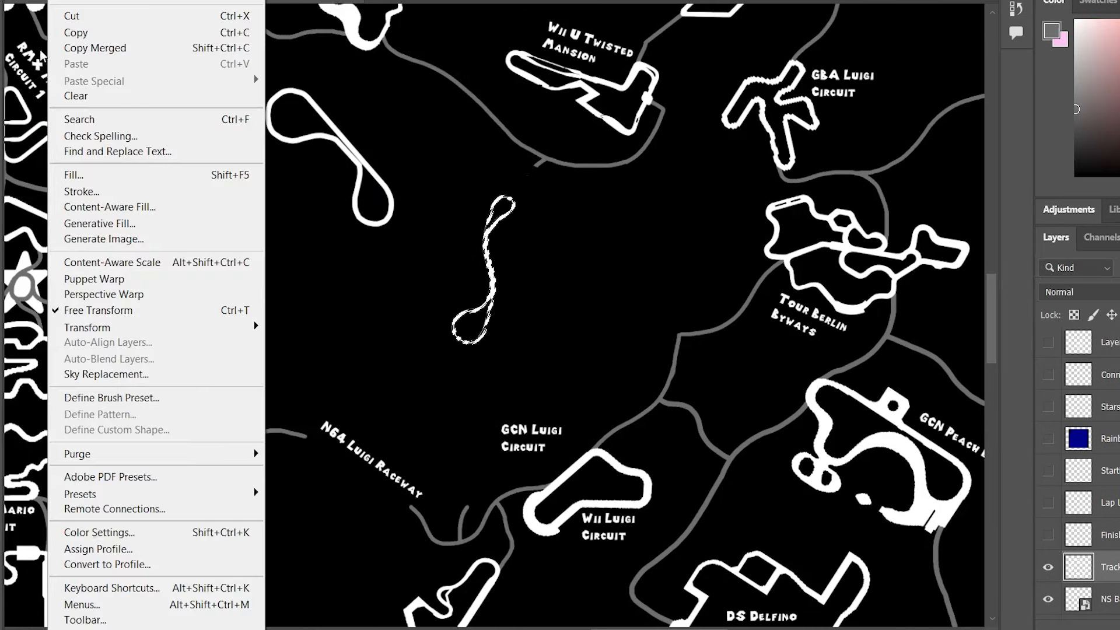
click(90, 315)
drag(486, 171, 396, 273)
drag(481, 268, 524, 252)
drag(444, 296, 437, 299)
drag(545, 252, 557, 234)
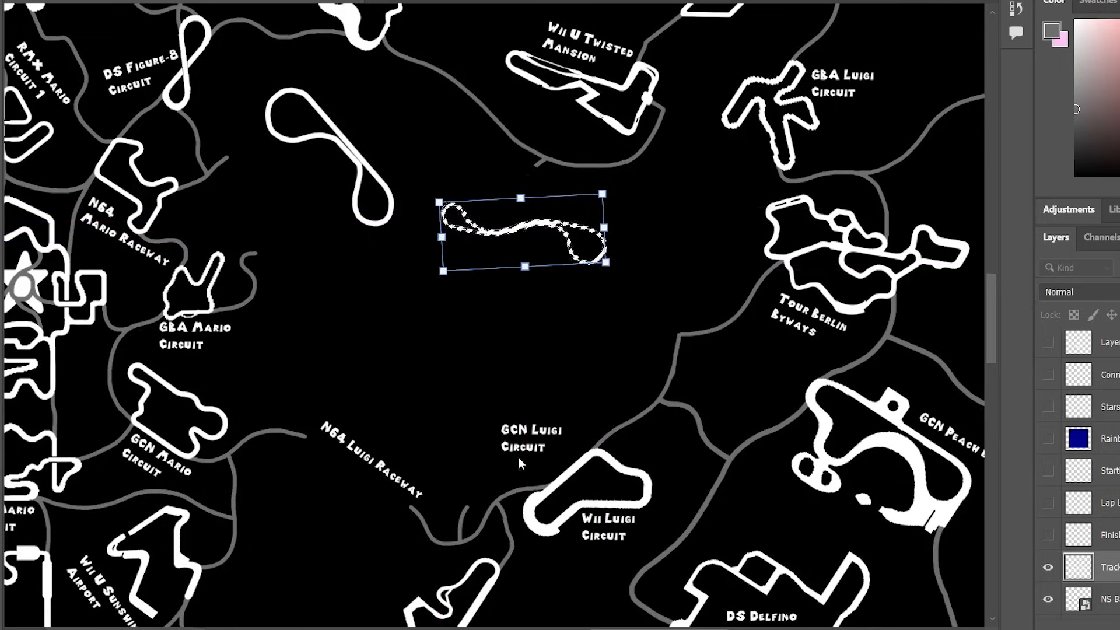
key(Return)
key(ctrl+d)
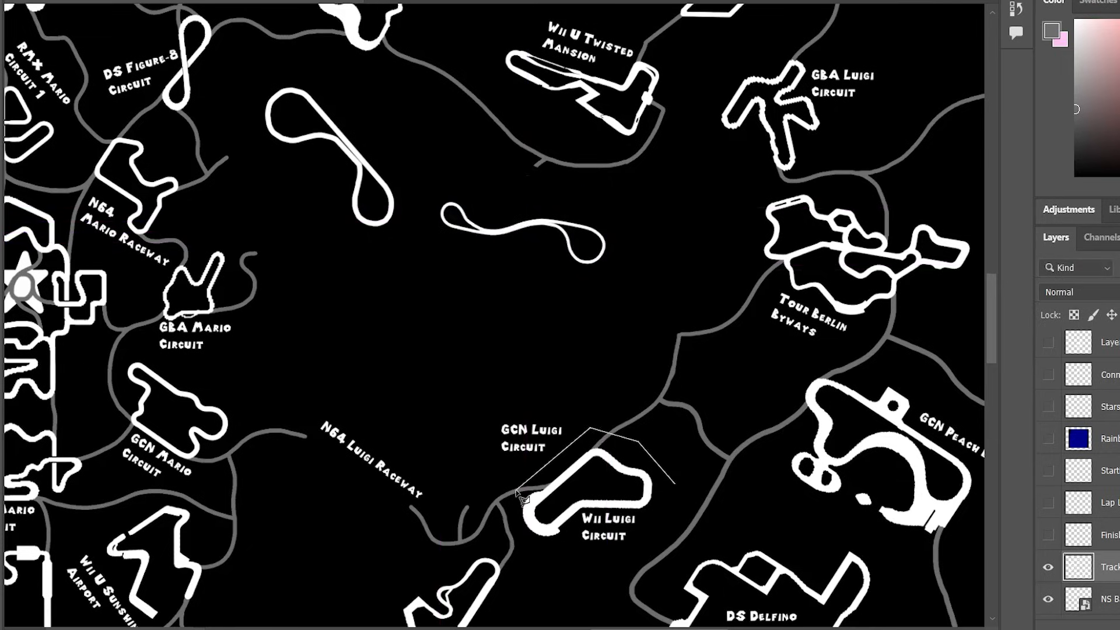
Lasso the Wii Luigi Circuit track and move it north to sit between the GCN Luigi Circuit and Tour Berlin Byways tracks.
click(675, 487)
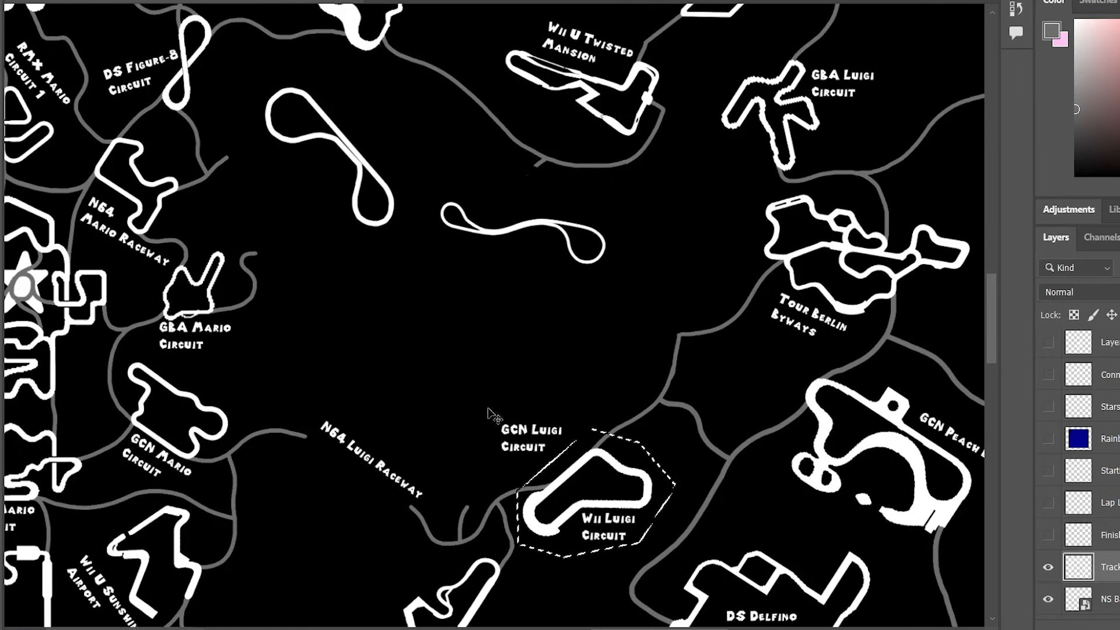
drag(547, 512, 631, 235)
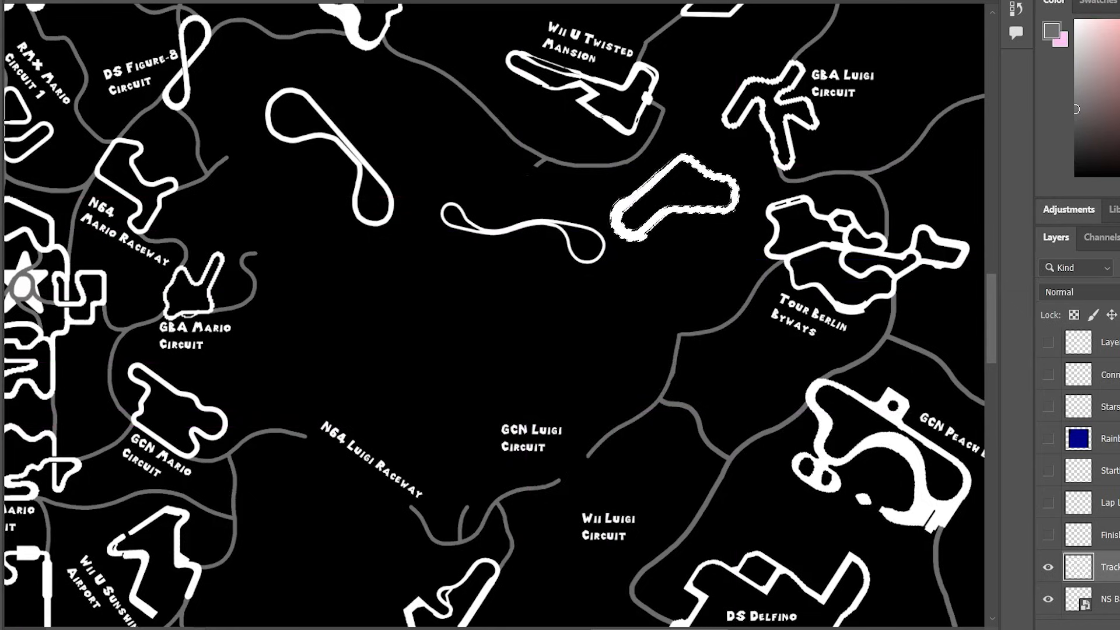
key(ctrl+d)
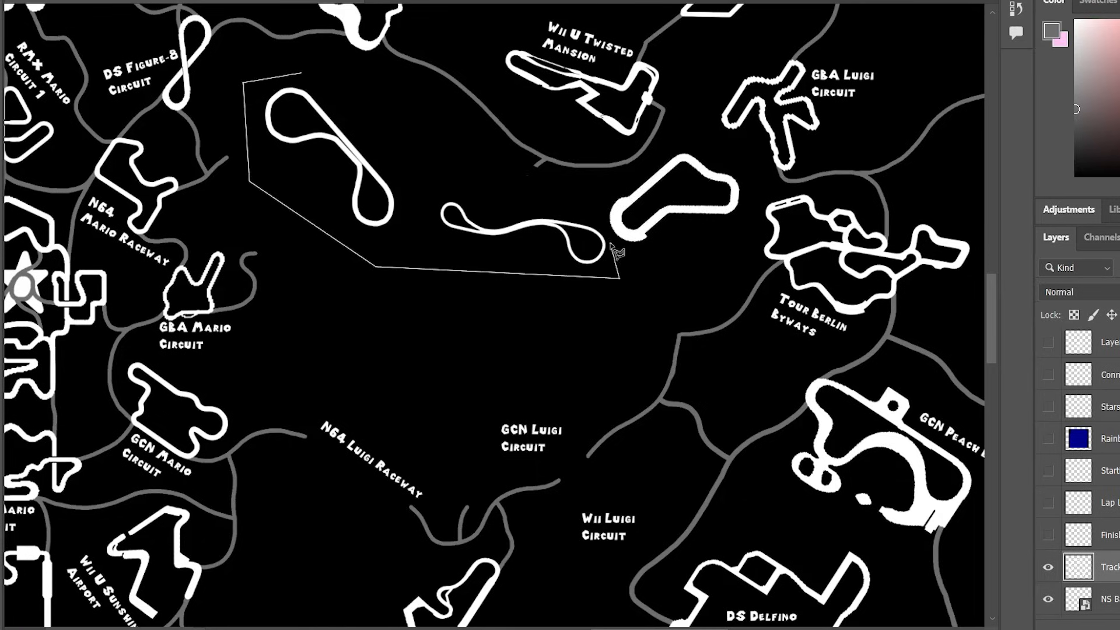
Lasso the N64 Luigi Raceway and GCN Luigi Circuit tracks together and shift them slightly northwest.
click(445, 183)
click(301, 73)
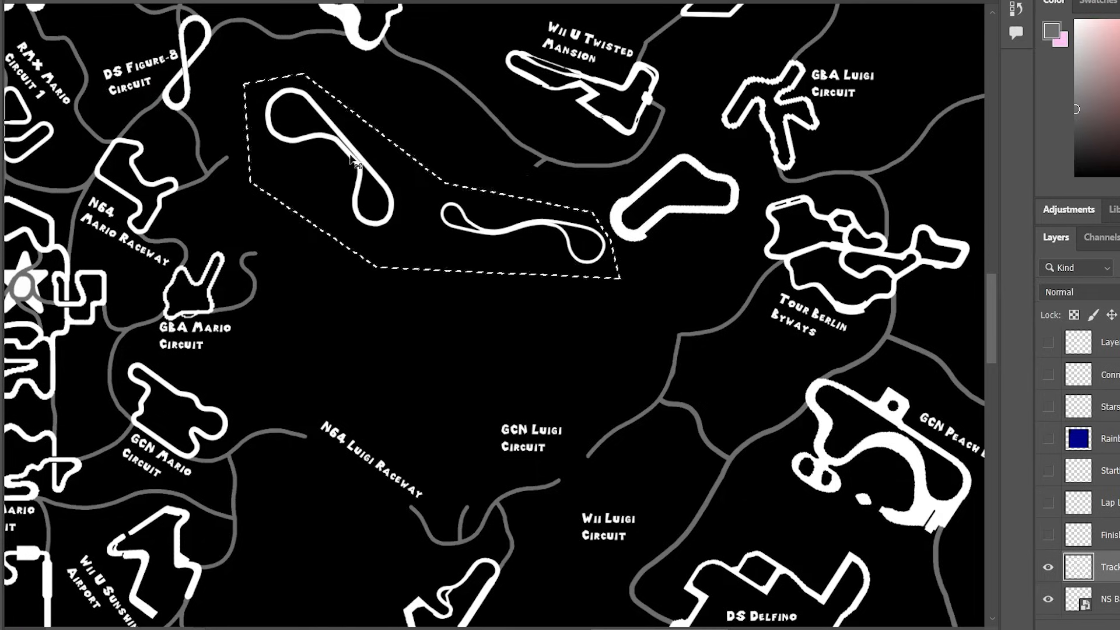
mouse_move(352, 149)
mouse_down()
mouse_move(311, 126)
mouse_move(327, 138)
mouse_up()
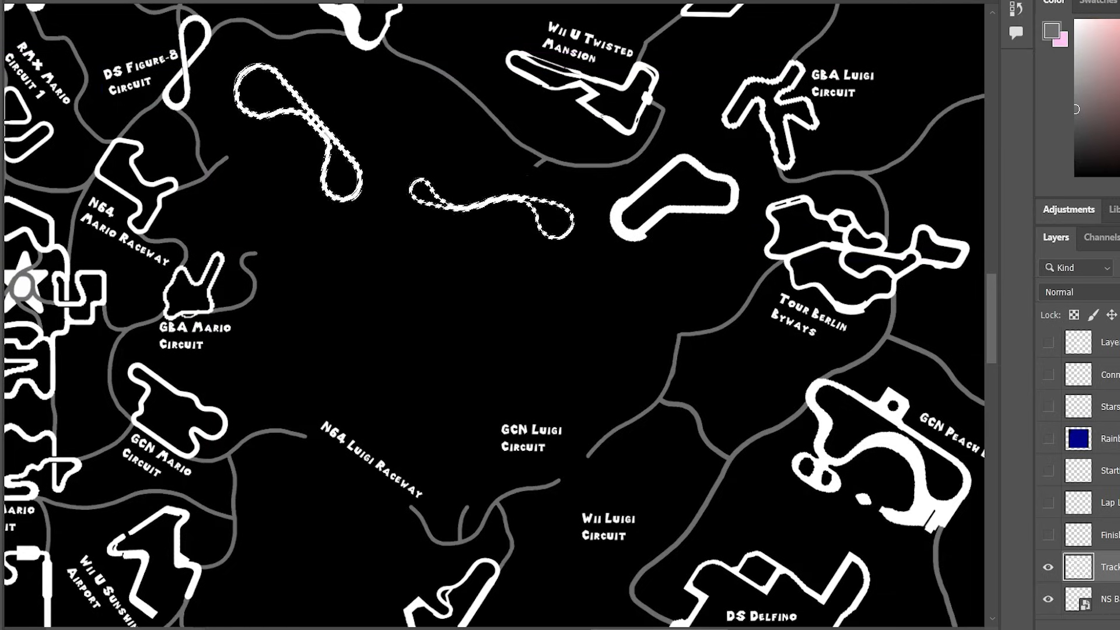
key(ctrl+d)
Lasso only the GCN Luigi Circuit track and shift it slightly south, away from the route below Wii U Twisted Mansion.
click(396, 232)
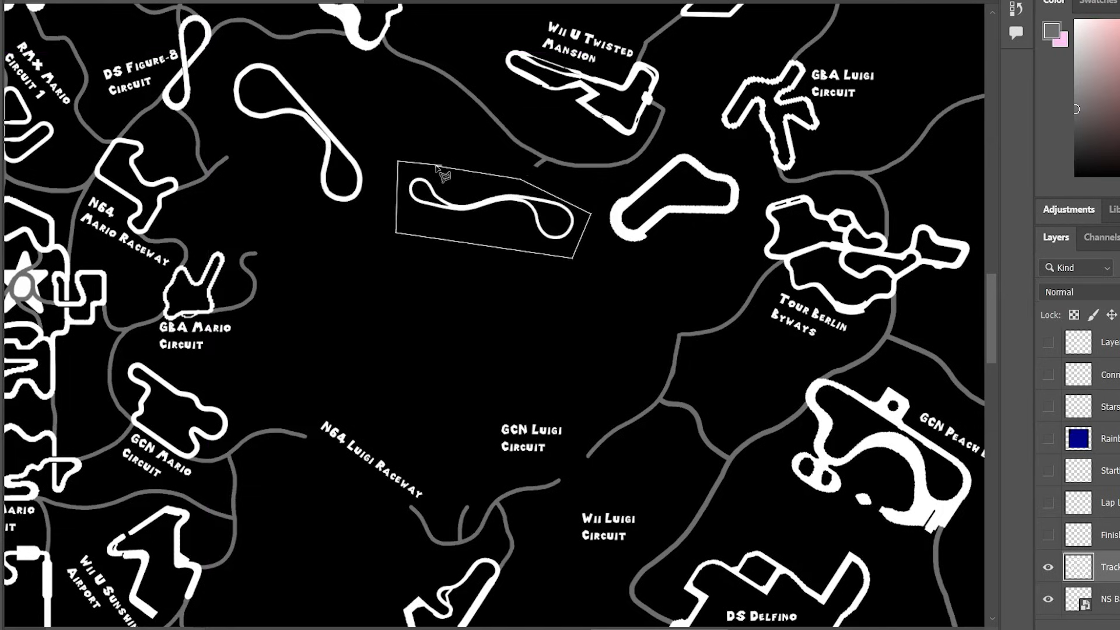
click(397, 162)
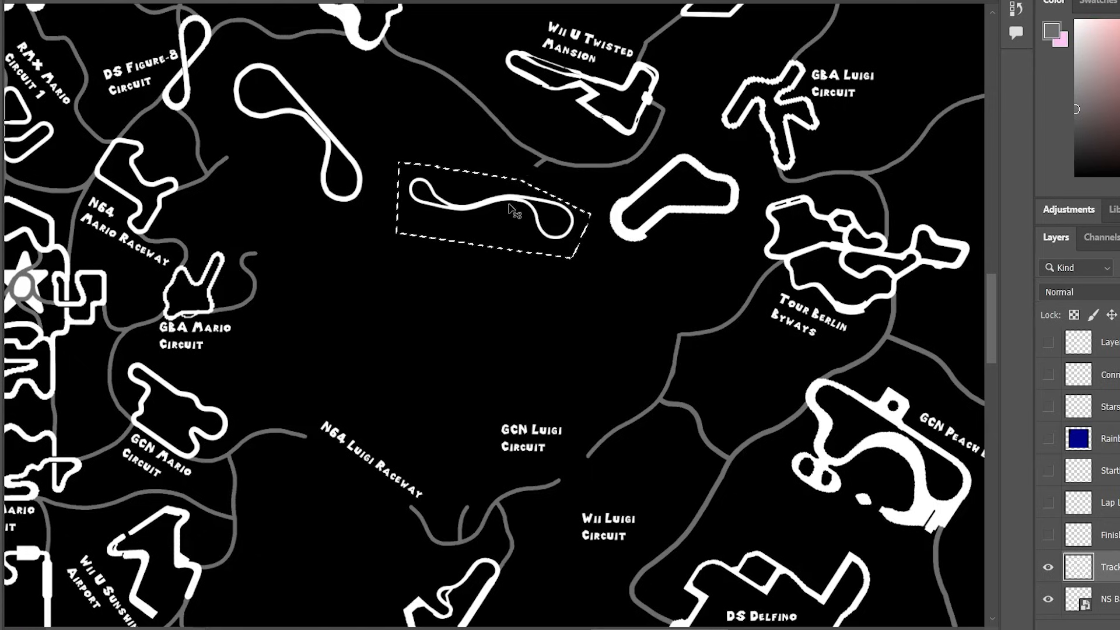
drag(509, 208, 499, 247)
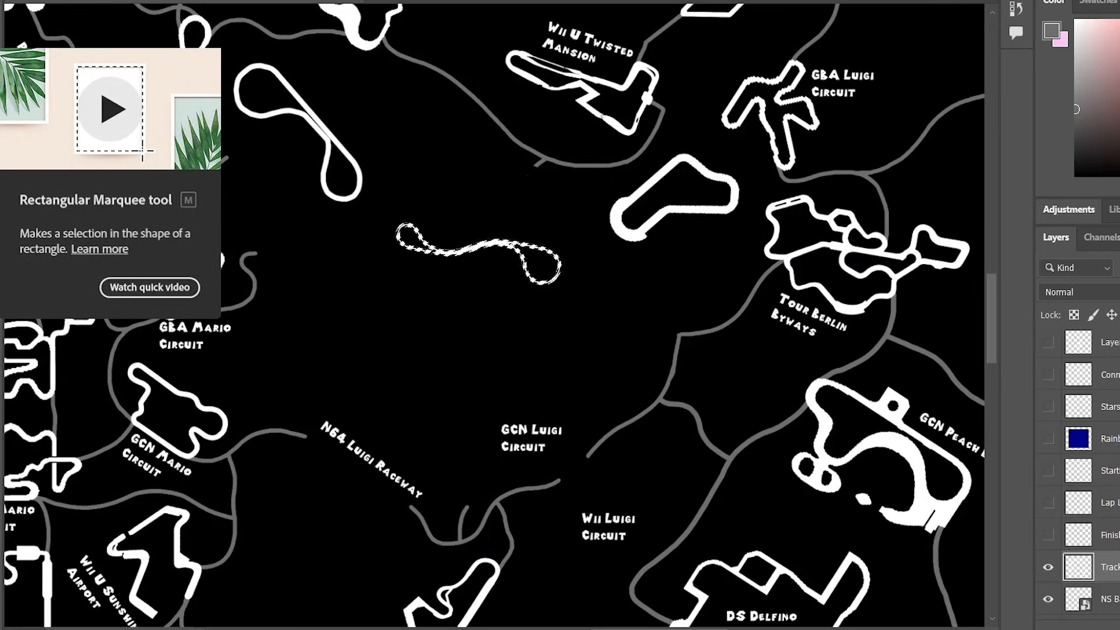
key(ctrl+d)
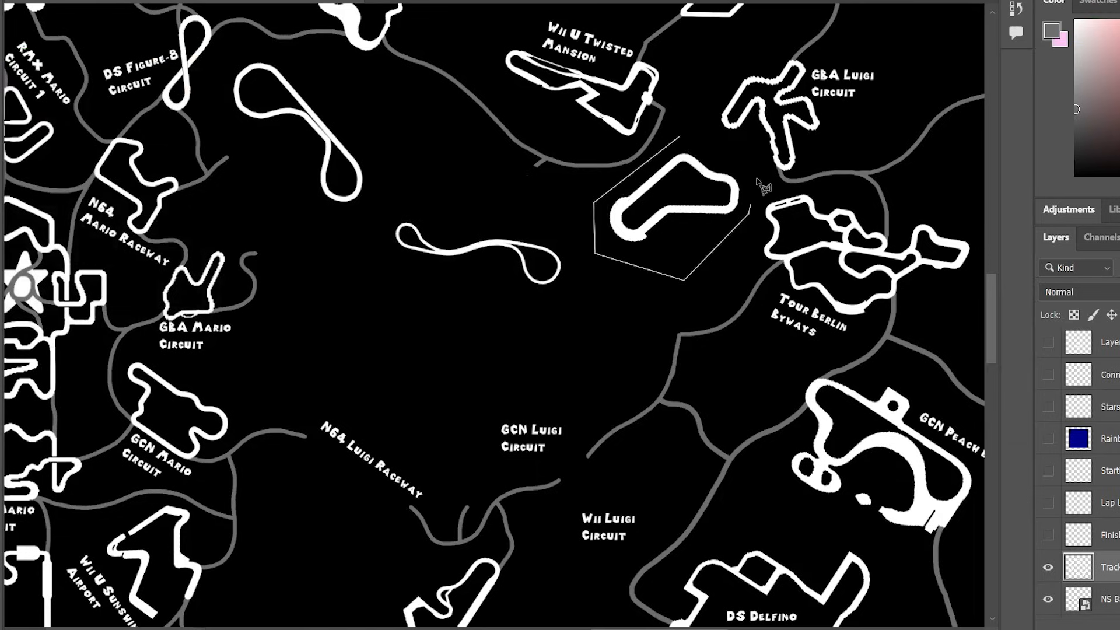
Lasso the Wii Luigi Circuit track and shift it slightly southwest, away from the GBA Luigi Circuit track.
click(681, 138)
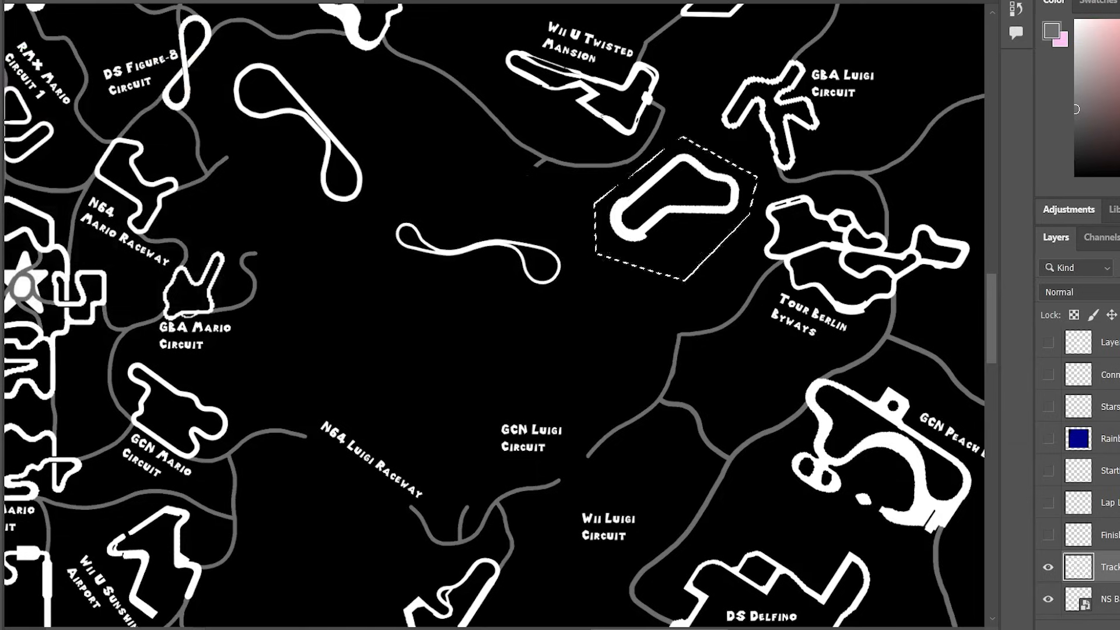
drag(633, 242, 620, 260)
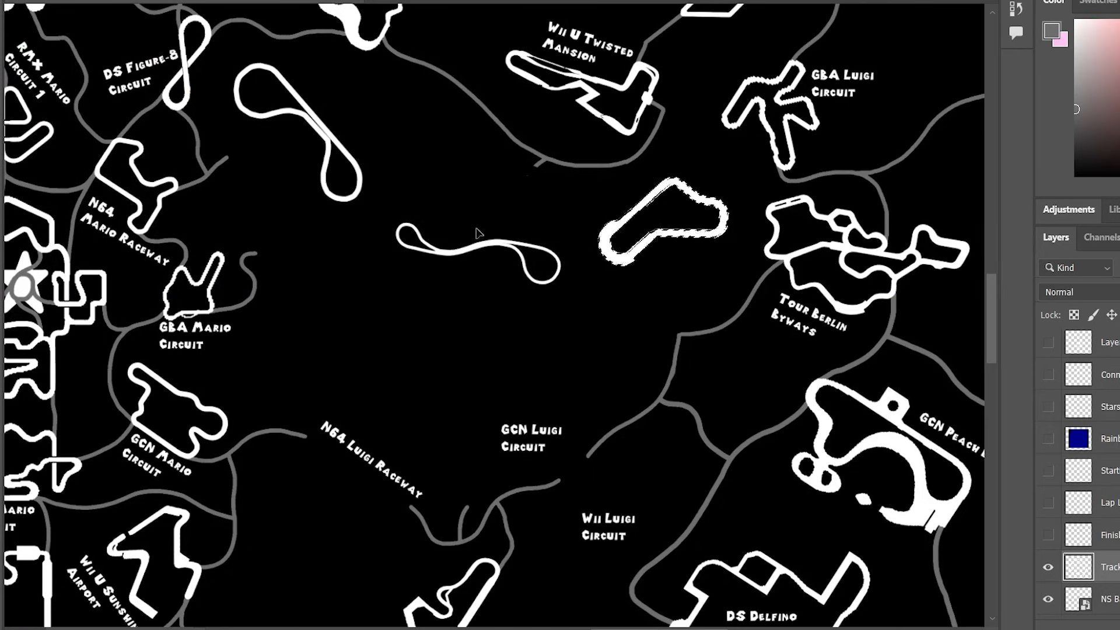
scroll(477, 233, down, 2)
scroll(514, 356, up, 2)
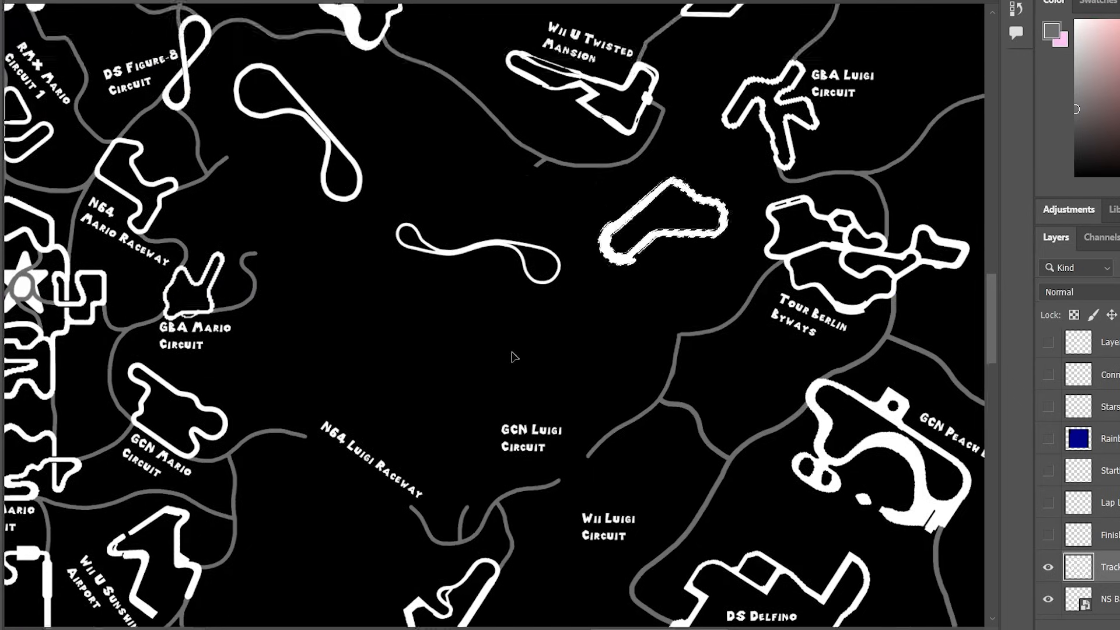
Move the N64 Luigi Raceway label north to the northeast side of its relocated track.
scroll(408, 387, down, 3)
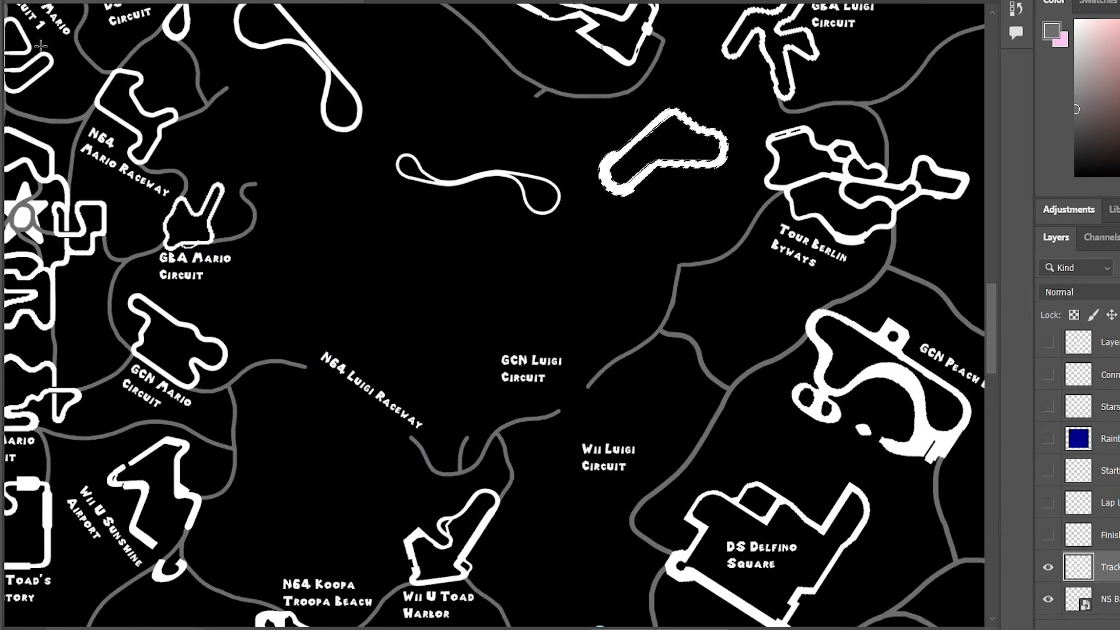
key(v)
drag(320, 398, 379, 17)
scroll(403, 302, up, 2)
click(60, 1)
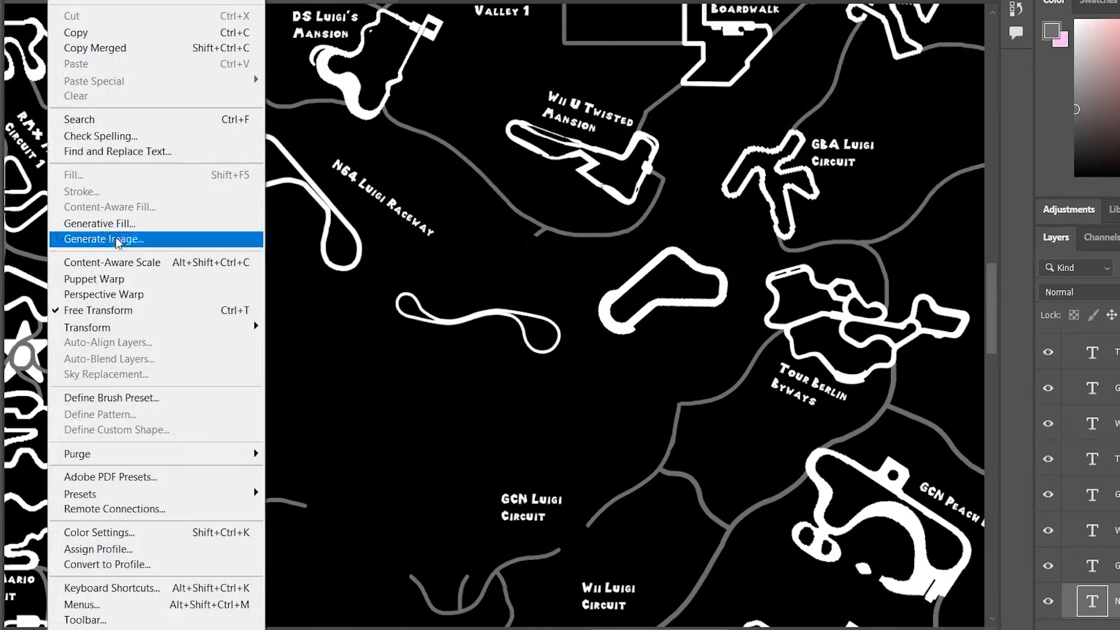
click(134, 310)
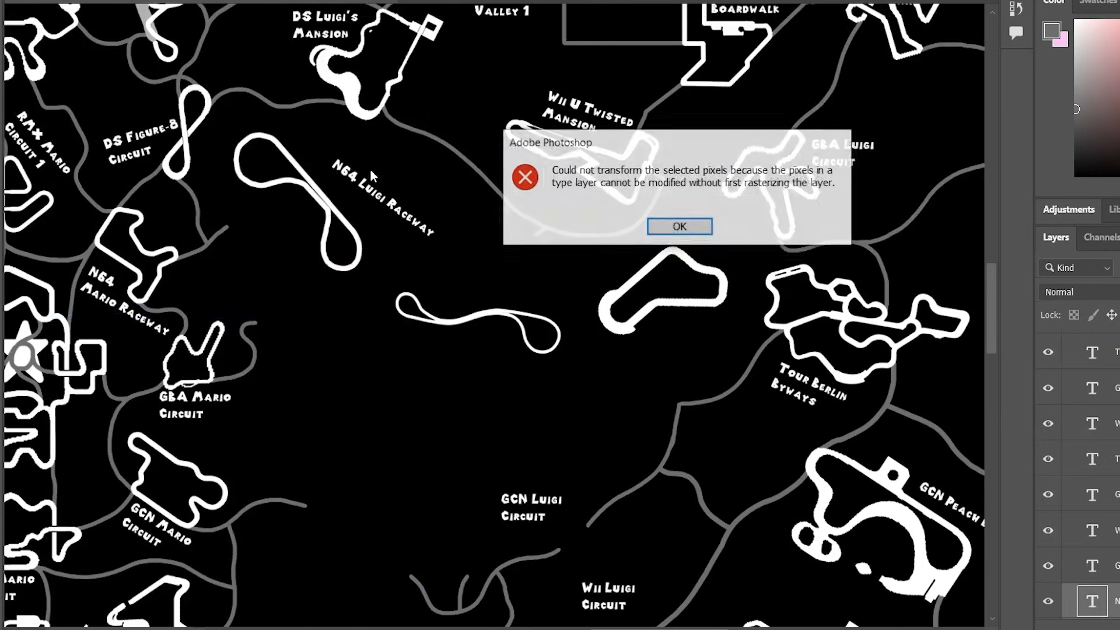
click(684, 226)
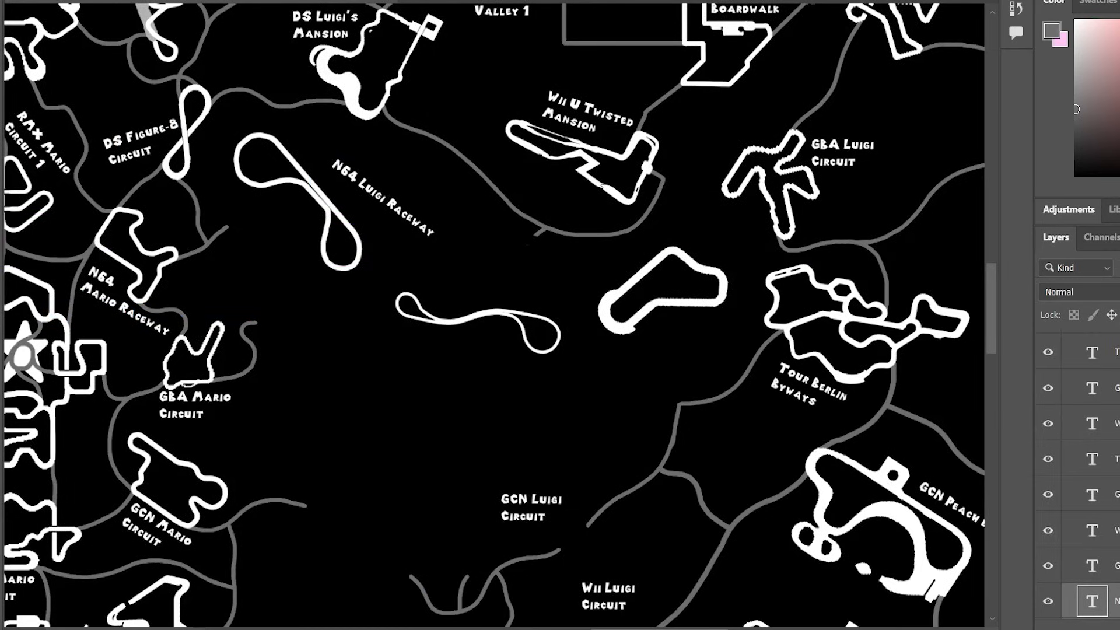
Rotate the N64 Luigi Raceway label parallel to its track's long straight and place it close along the northeast side.
key(ctrl+t)
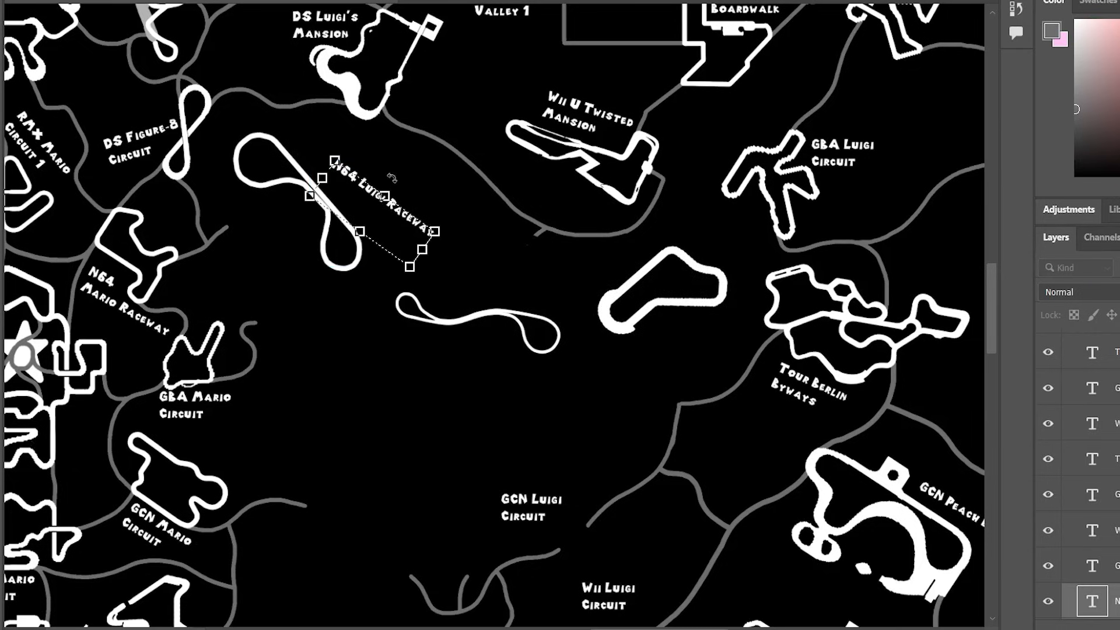
drag(392, 185, 333, 181)
key(Return)
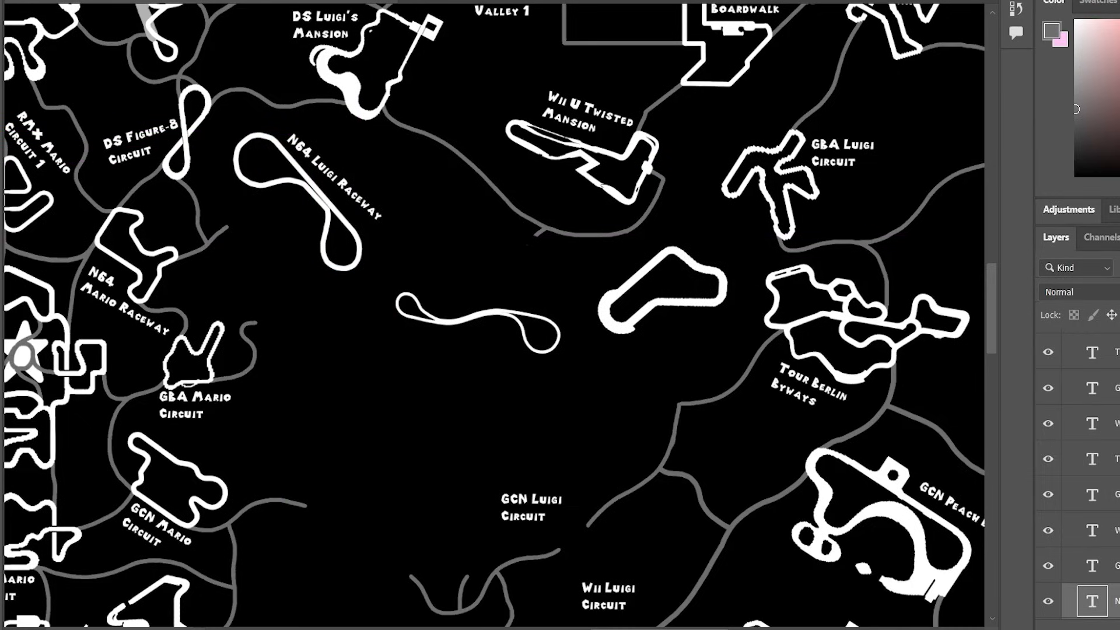
key(ctrl+t)
drag(348, 157, 384, 141)
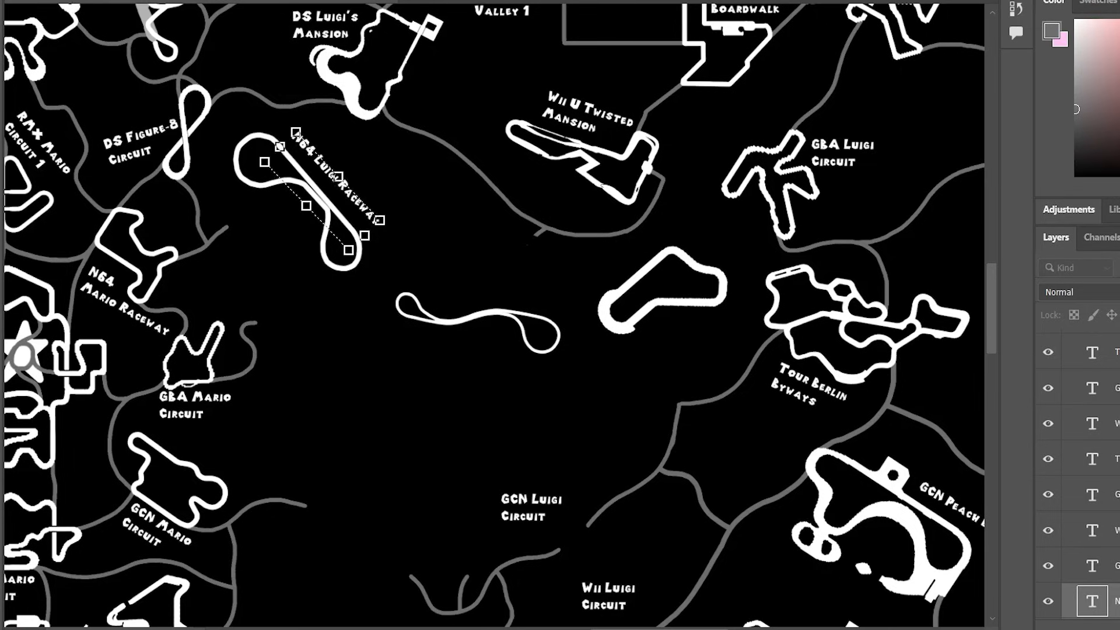
key(Return)
Move the GCN Luigi Circuit label just above its track and the Wii Luigi Circuit label just below its track.
click(528, 513)
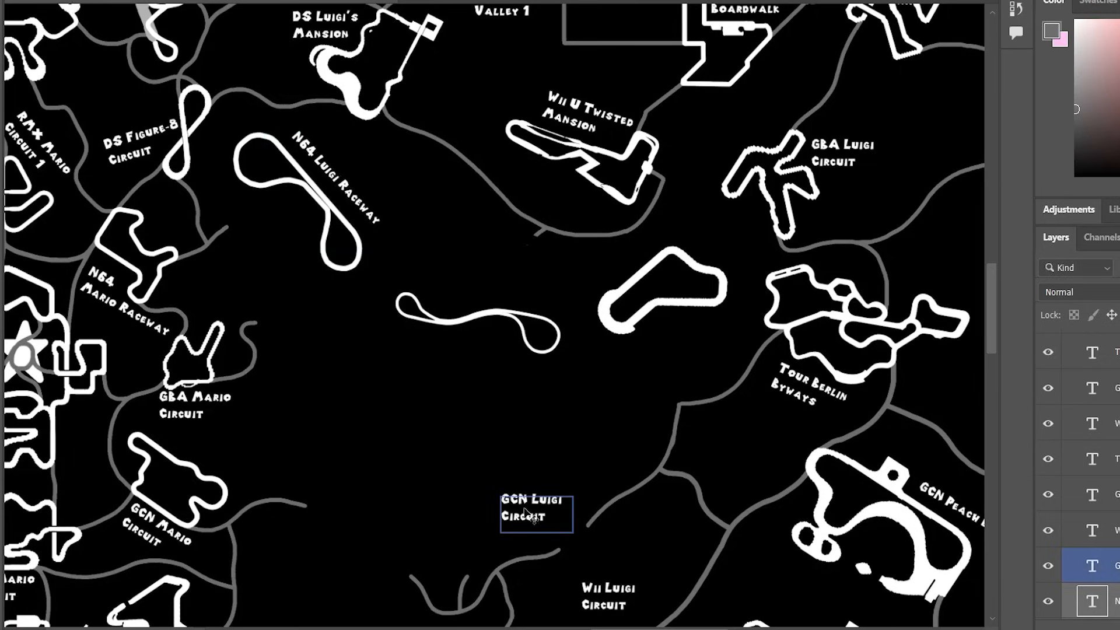
drag(521, 511, 449, 283)
drag(583, 596, 678, 328)
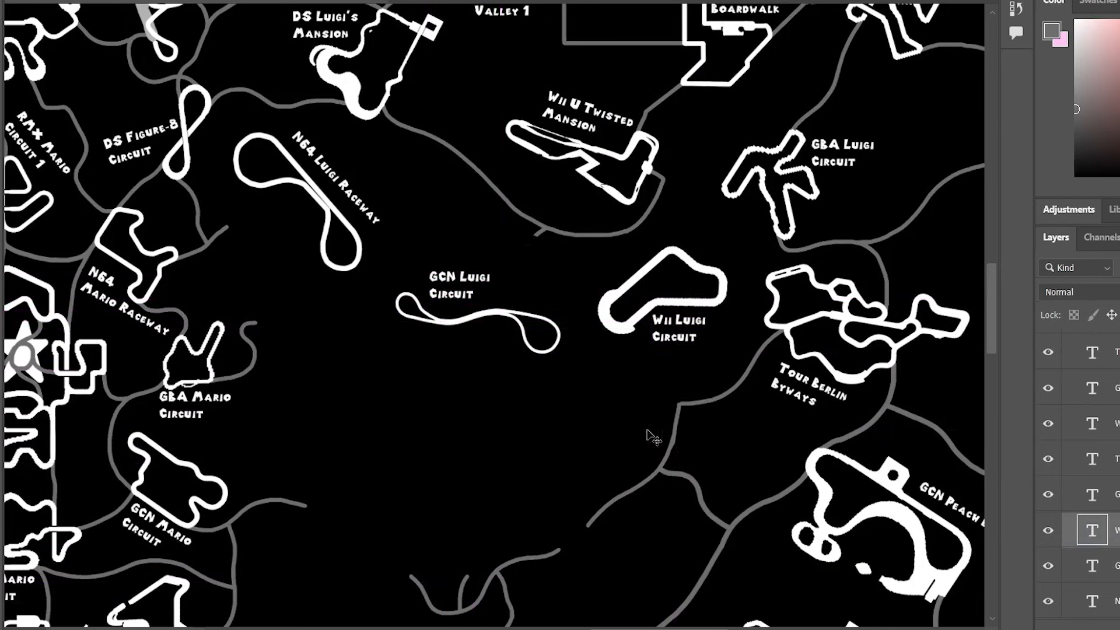
On the connector layer just below the Labels group, erase the leftover route branch north of Wii U Toad Harbor with the Magic Eraser.
scroll(585, 418, down, 4)
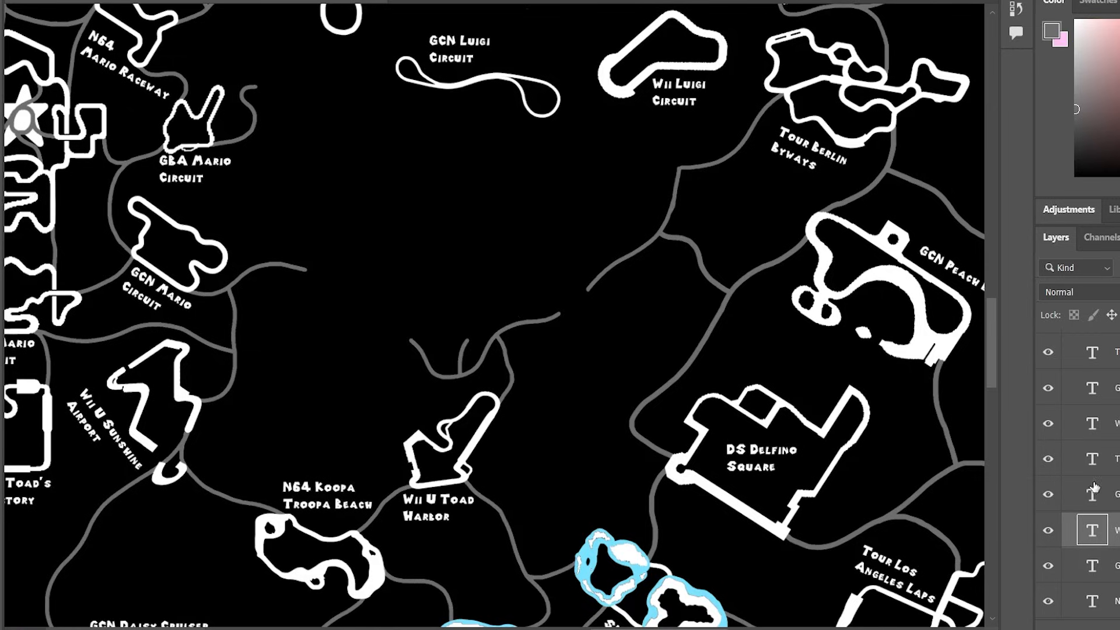
scroll(1096, 489, up, 3)
scroll(1078, 478, up, 6)
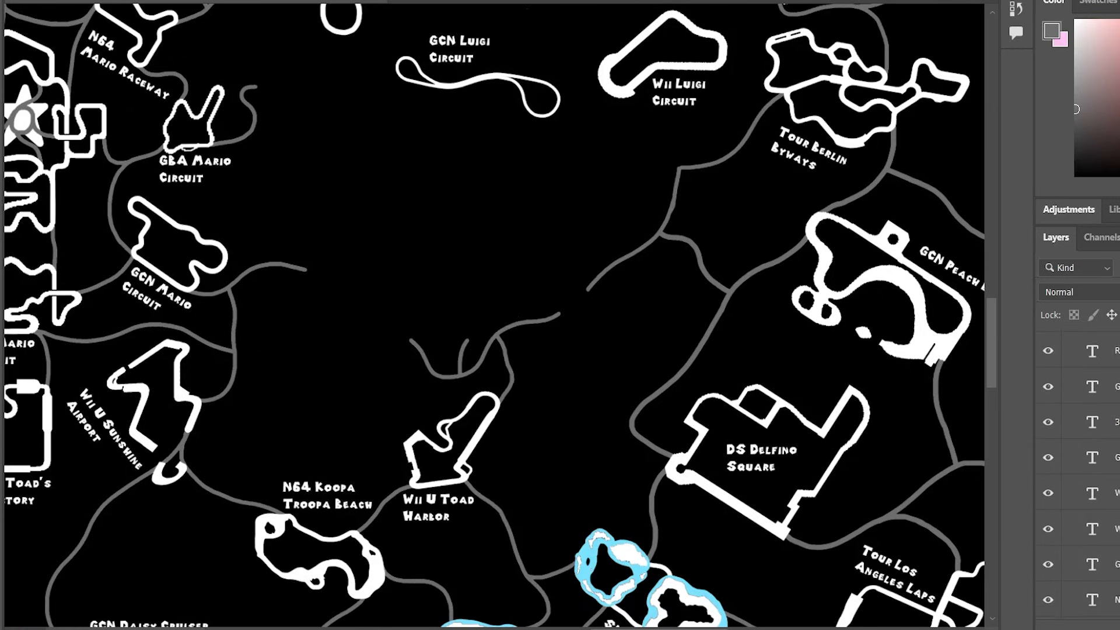
scroll(1068, 467, up, 4)
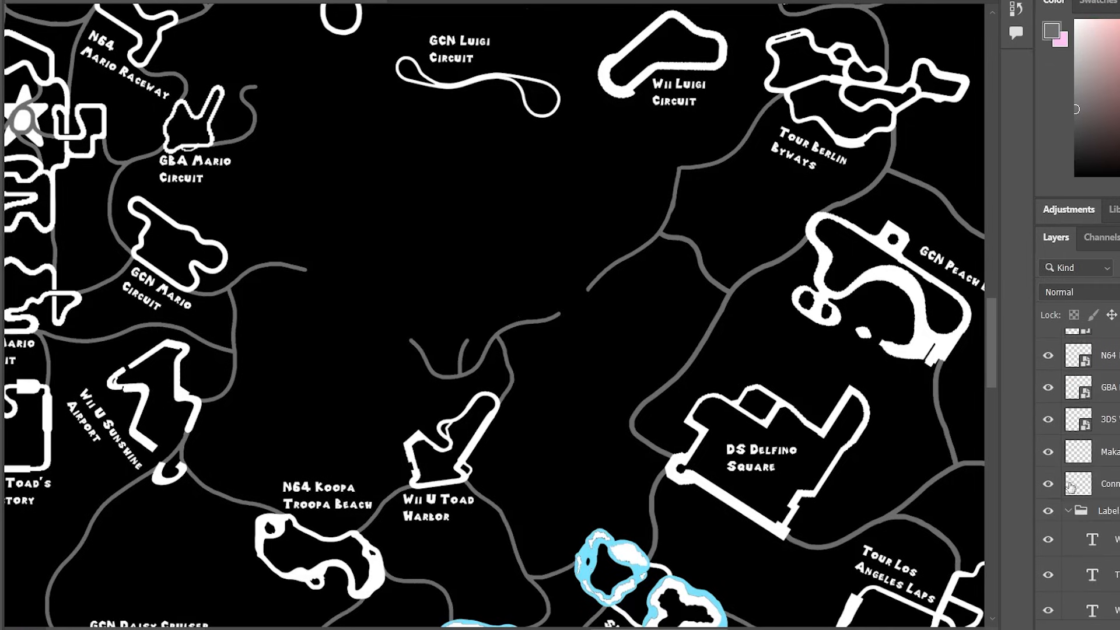
click(1070, 512)
click(1109, 537)
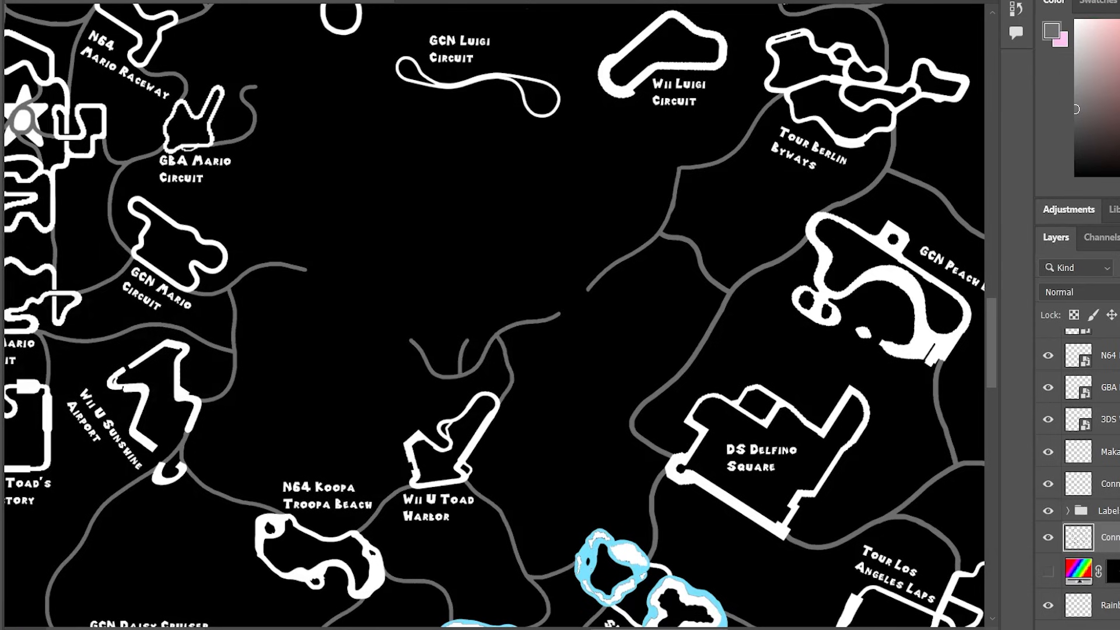
right_click(1, 262)
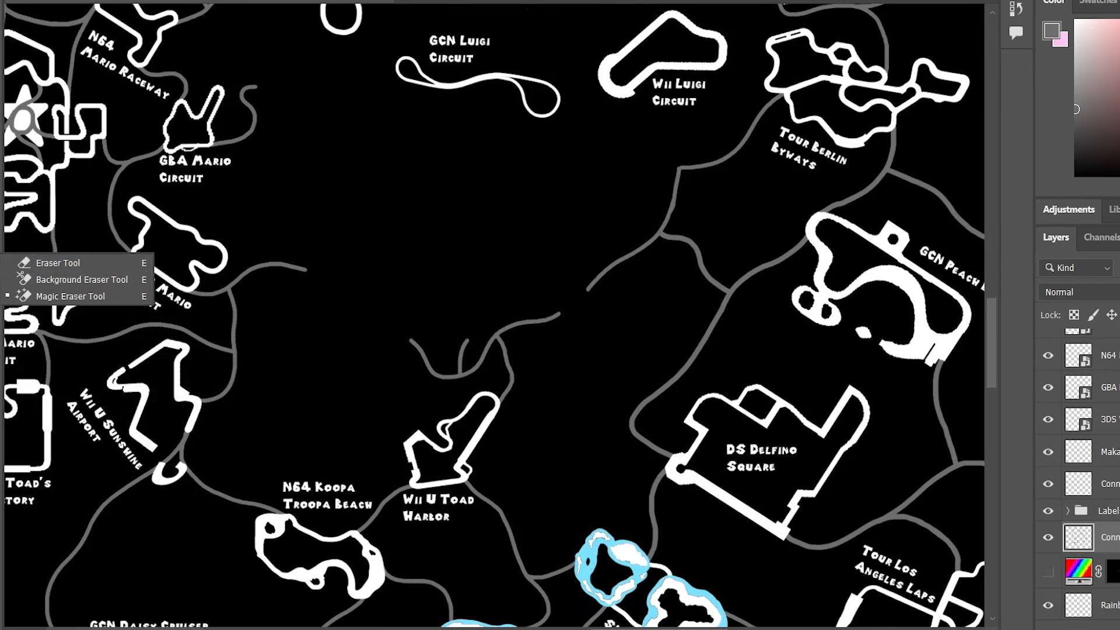
click(57, 263)
scroll(539, 359, up, 11)
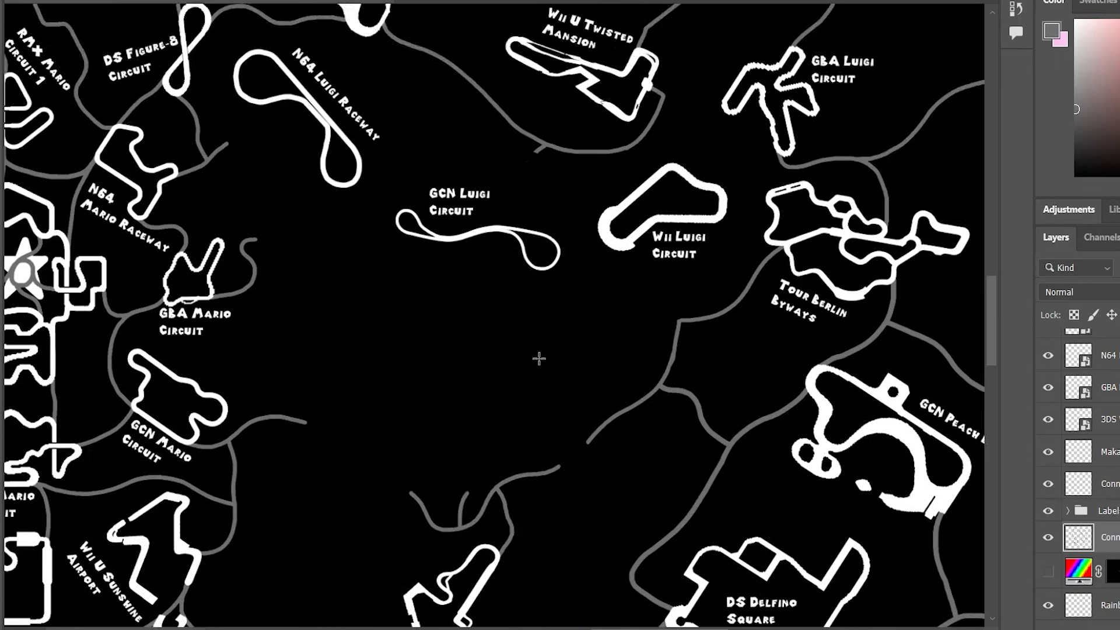
scroll(539, 359, down, 10)
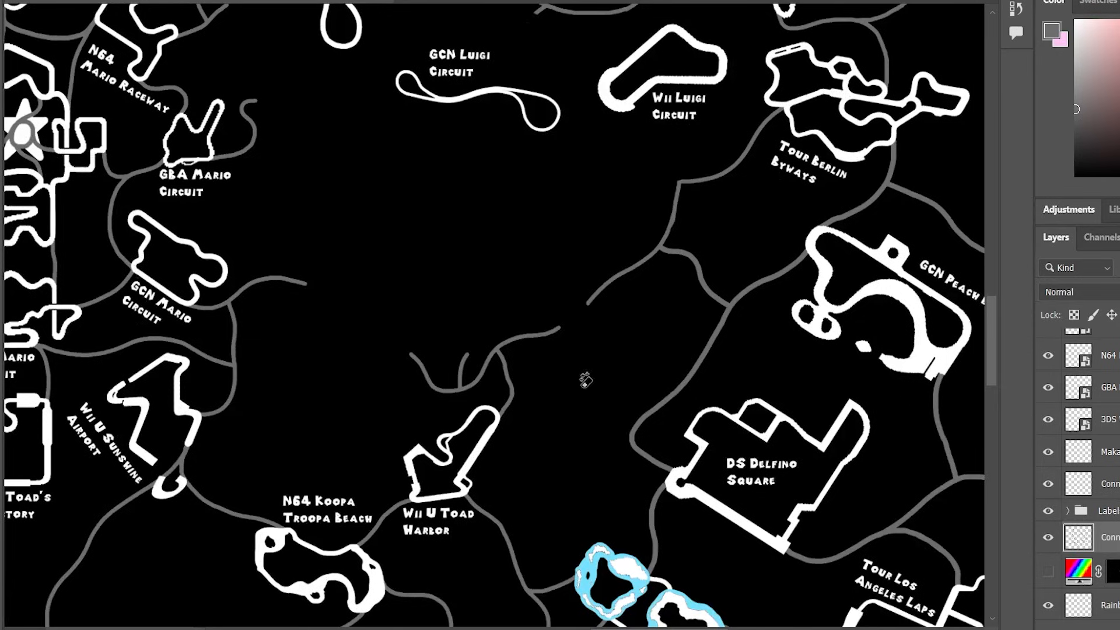
click(496, 345)
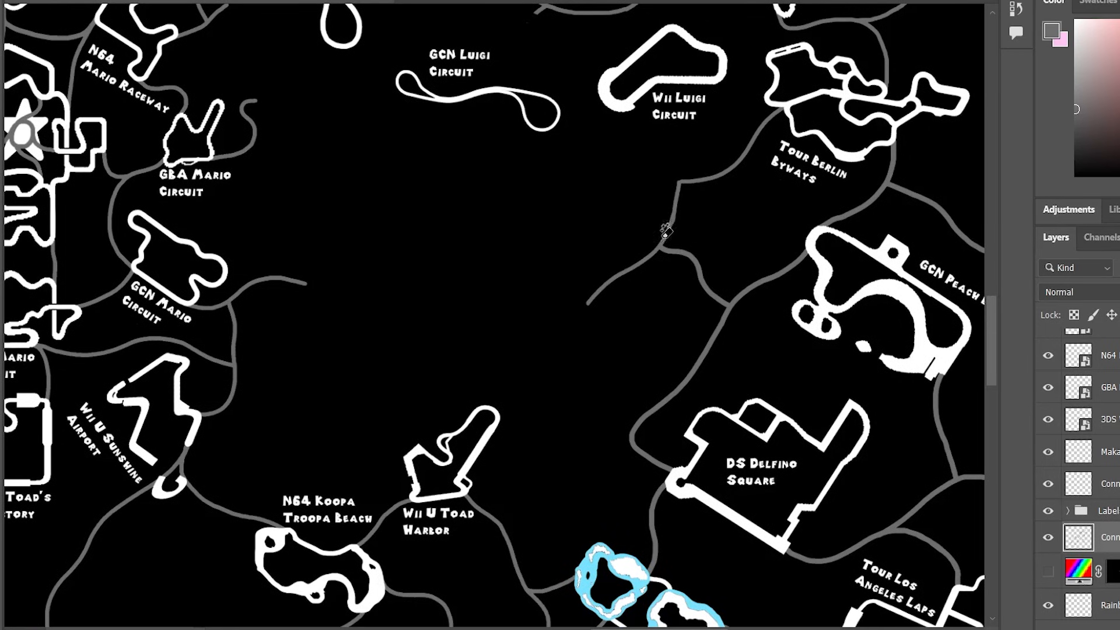
Temporarily show the coloured BKGD layer to examine the region boundaries around the relocated Luigi tracks, and hide it again.
scroll(523, 373, up, 3)
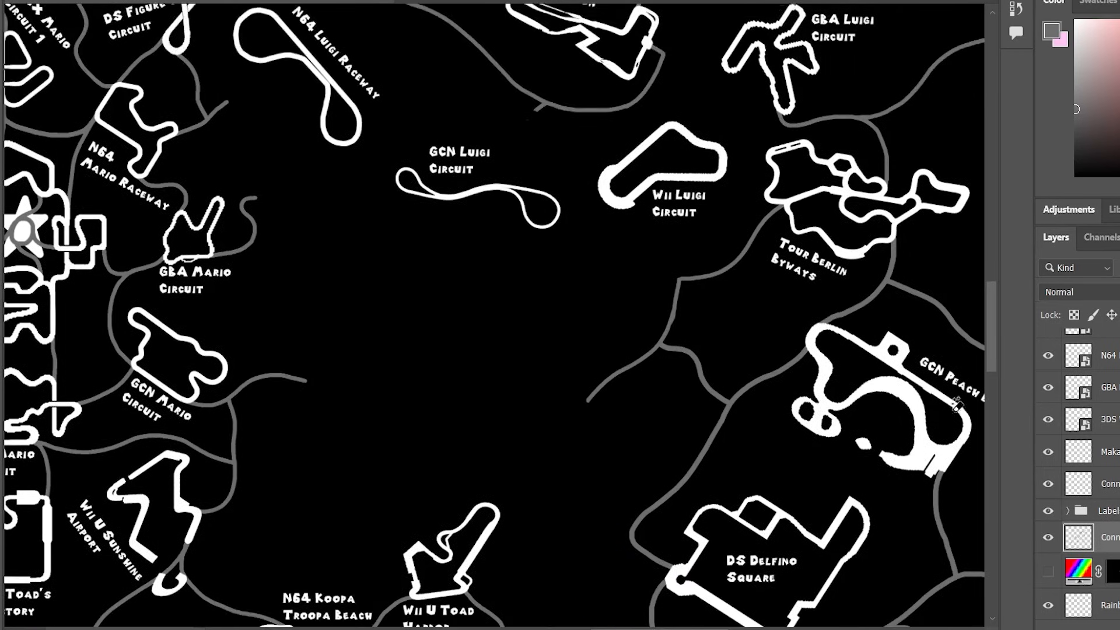
scroll(540, 349, up, 1)
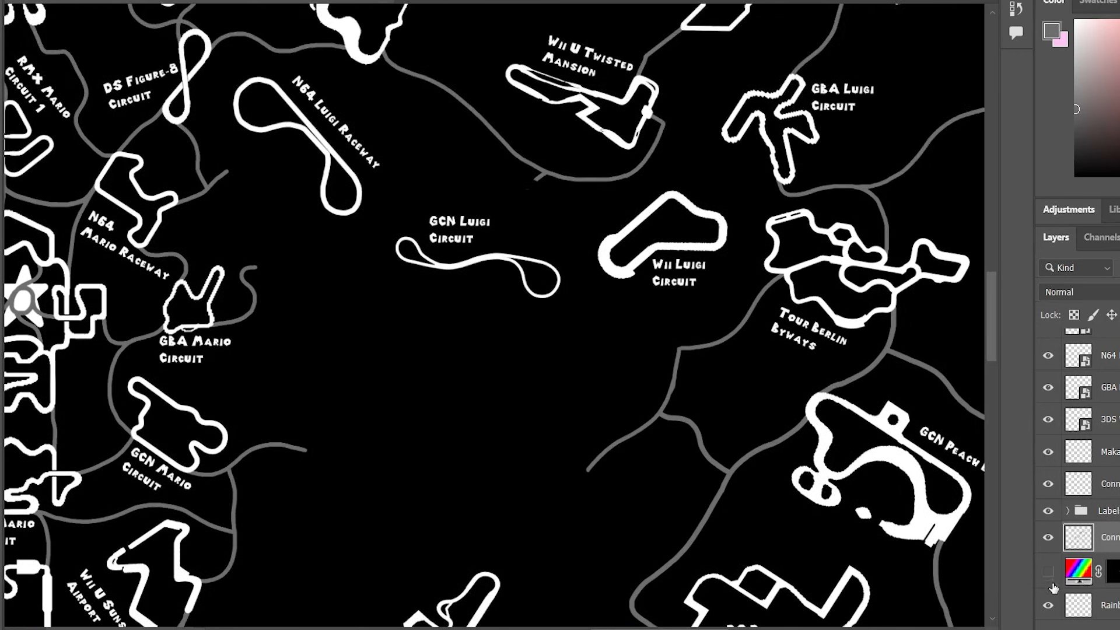
scroll(1055, 583, down, 3)
click(1054, 543)
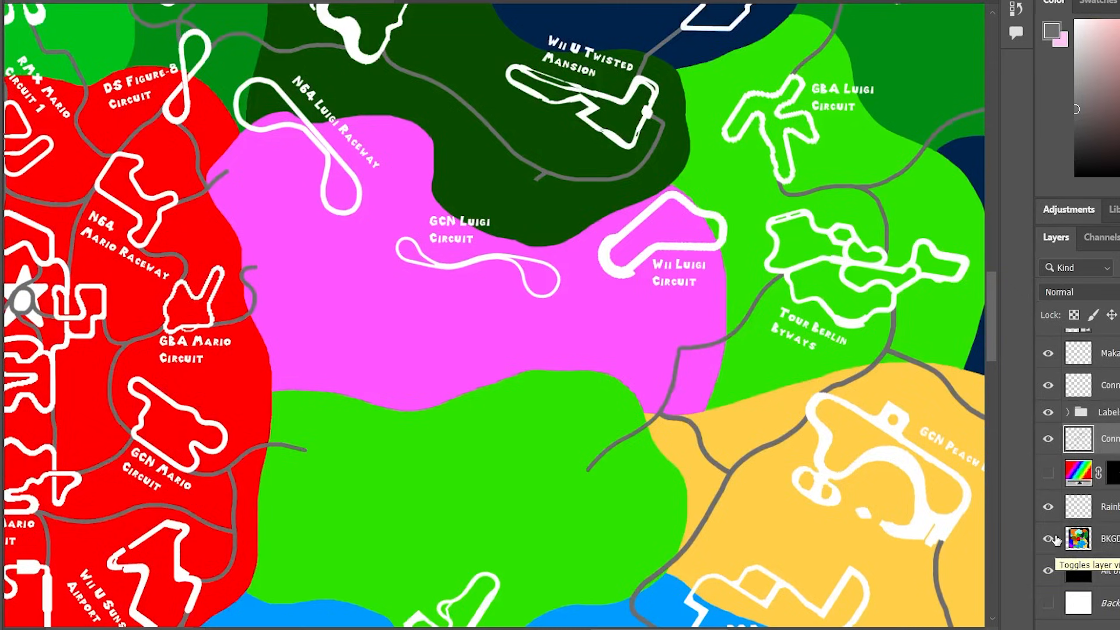
scroll(648, 393, up, 2)
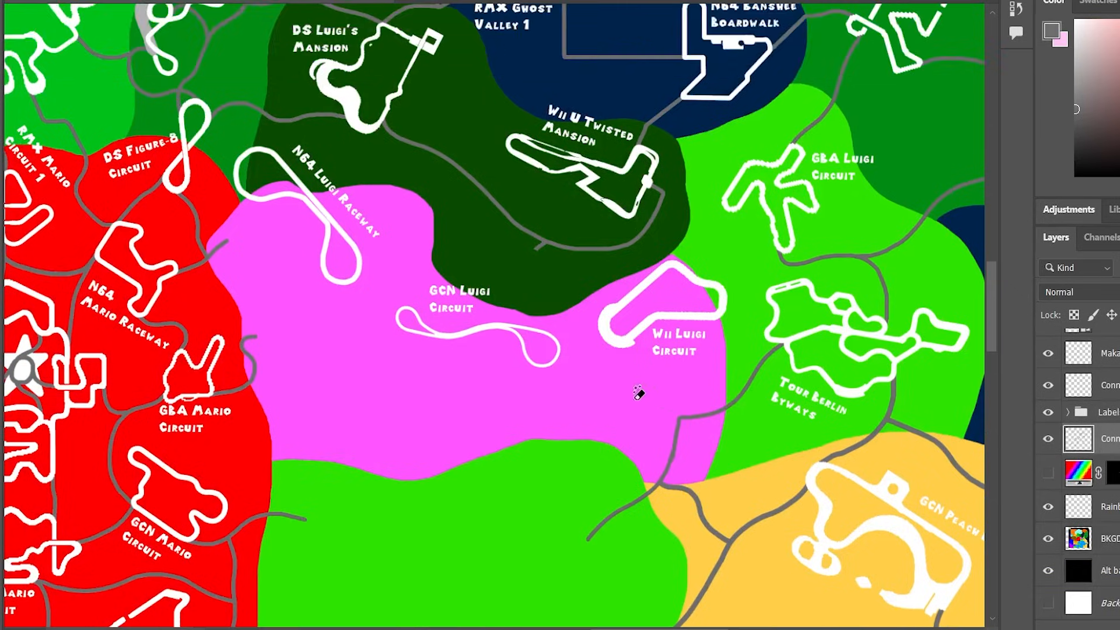
scroll(599, 368, up, 1)
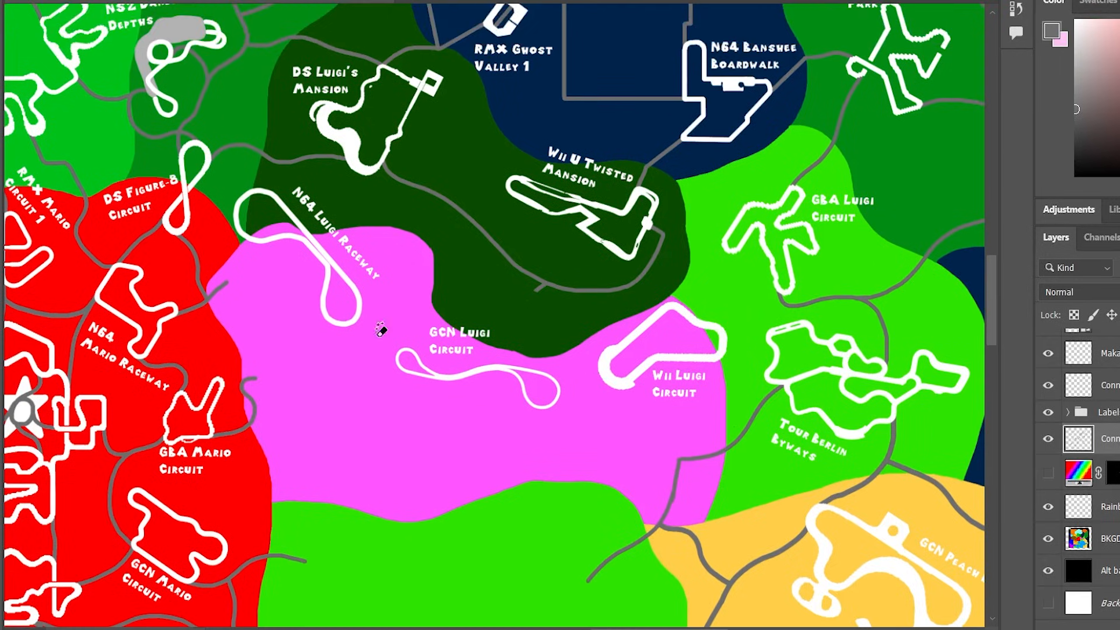
scroll(391, 335, down, 2)
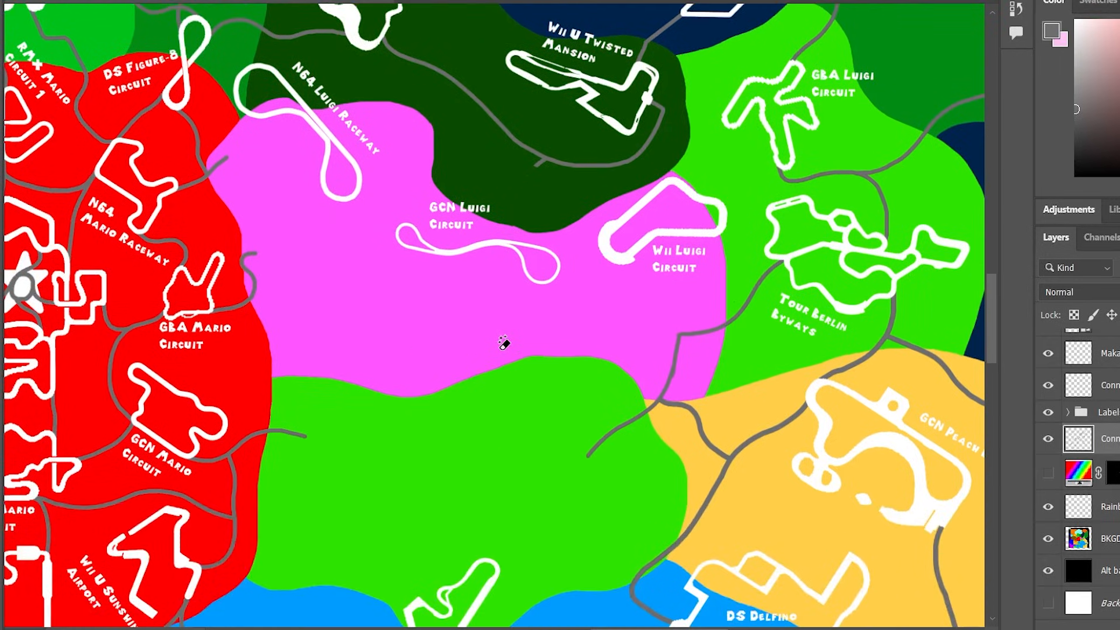
scroll(504, 344, down, 1)
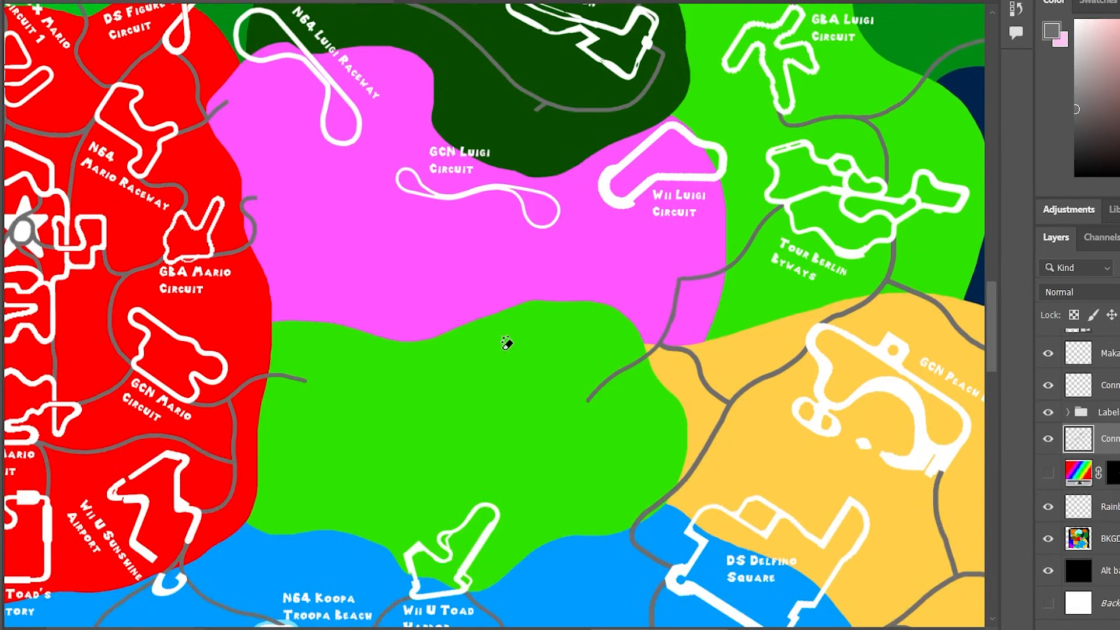
click(1048, 539)
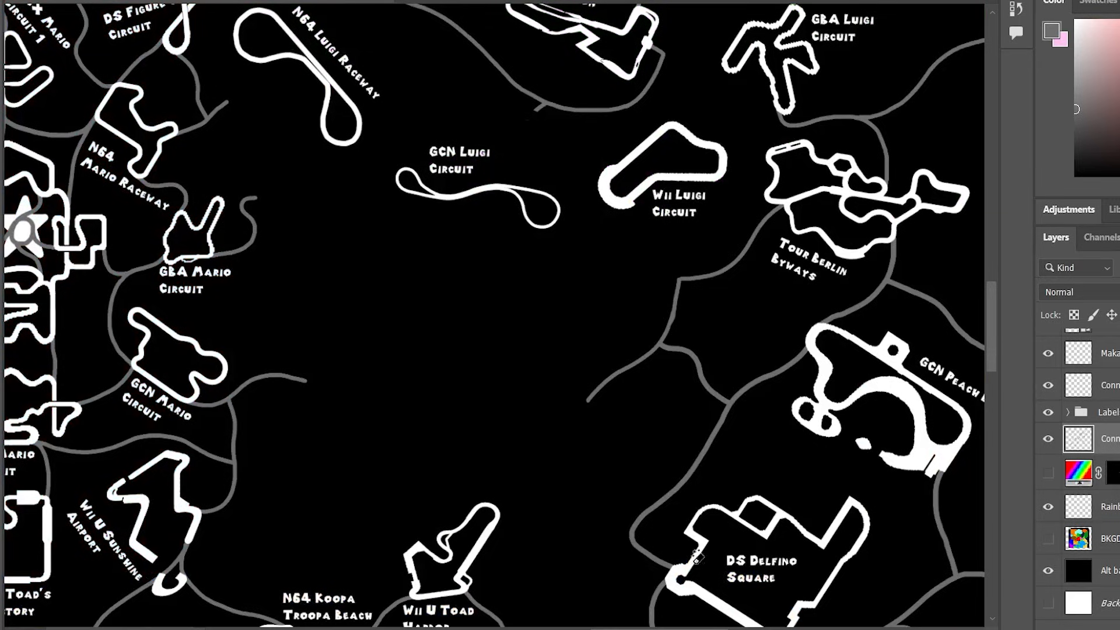
Outline the easternmost parked track, near the map's east edge, with a Polygonal Lasso selection.
drag(610, 627, 739, 628)
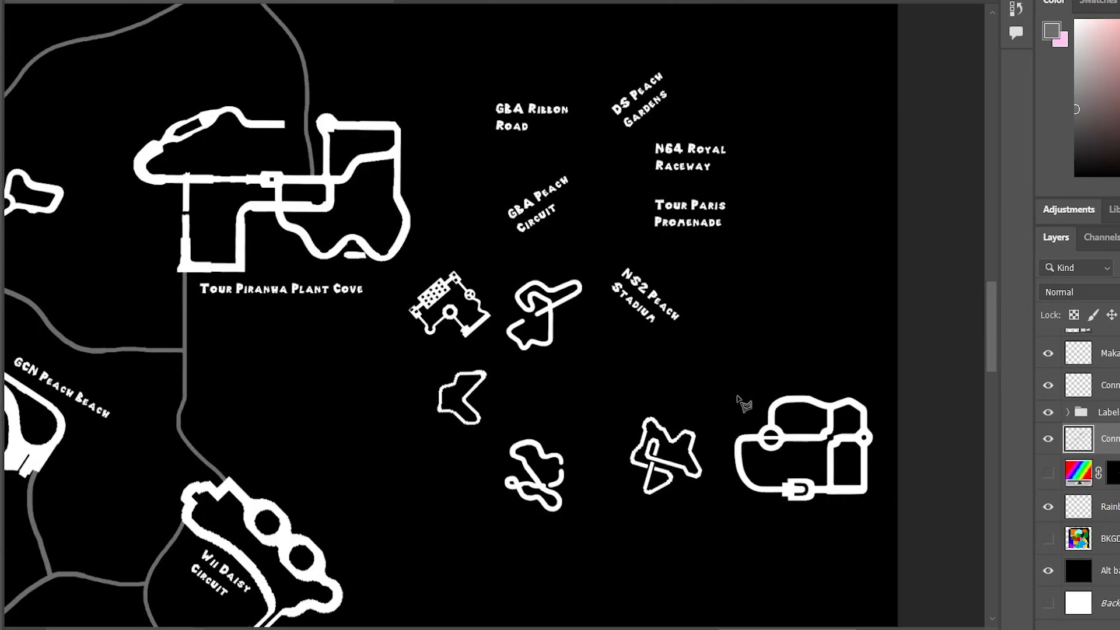
click(720, 417)
click(720, 500)
click(848, 533)
click(887, 500)
click(886, 395)
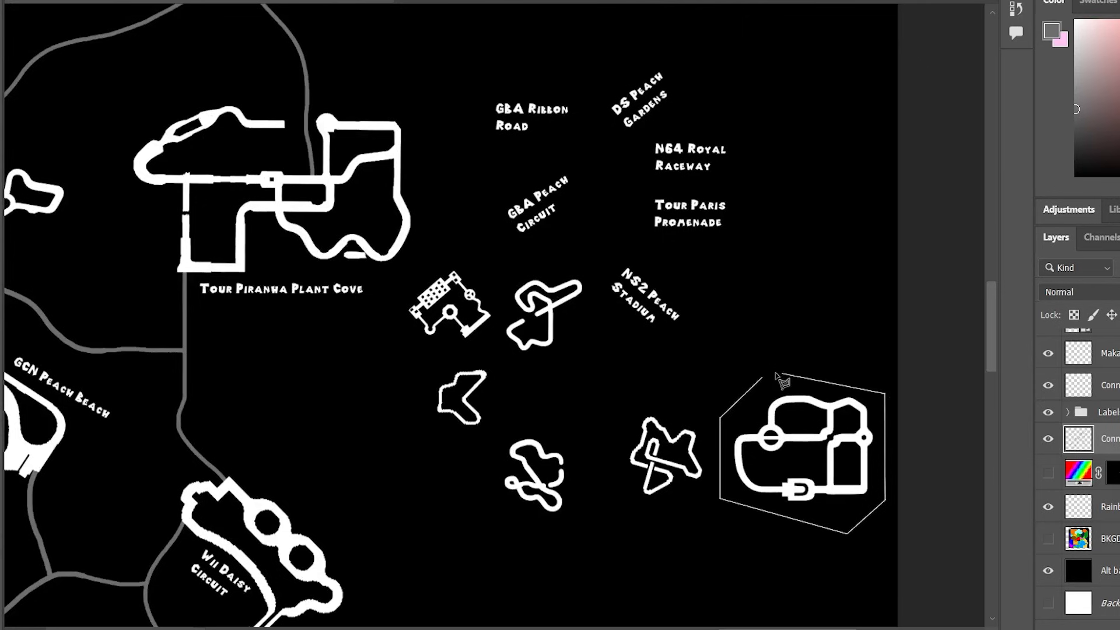
click(763, 378)
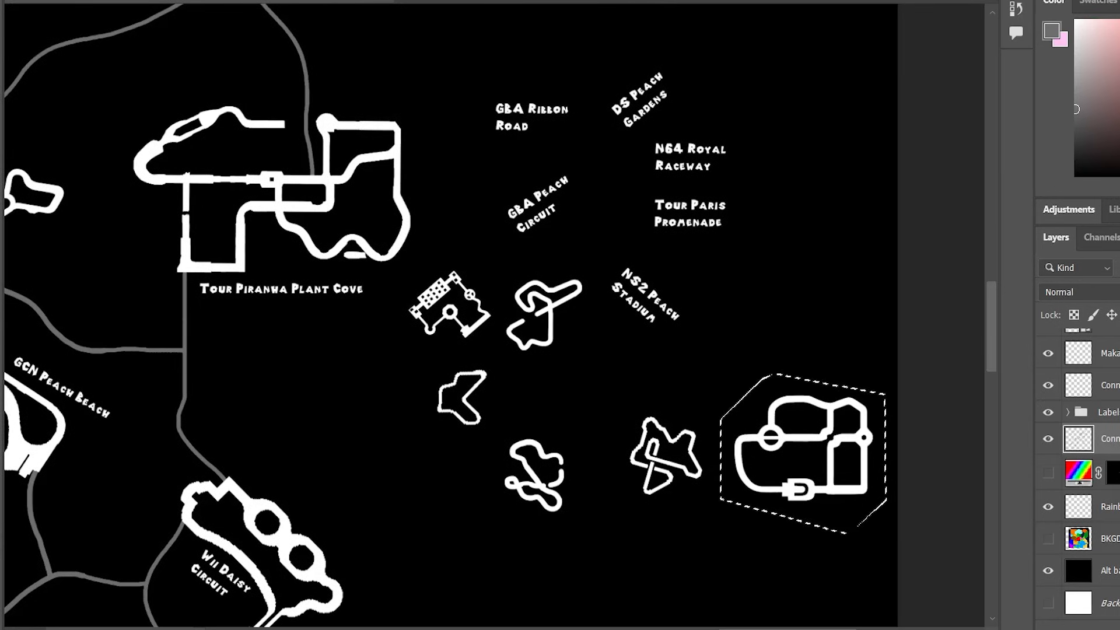
On the Track layer, move the selected track west into the freed area, between GCN Luigi Circuit and Wii U Toad Harbor.
scroll(1080, 467, up, 10)
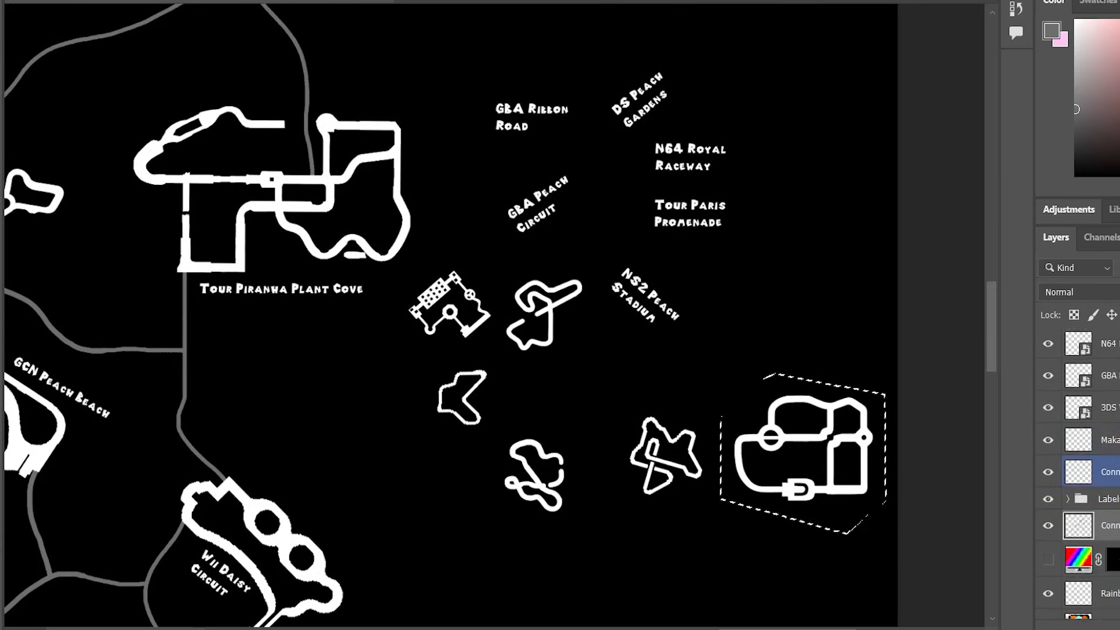
click(1090, 497)
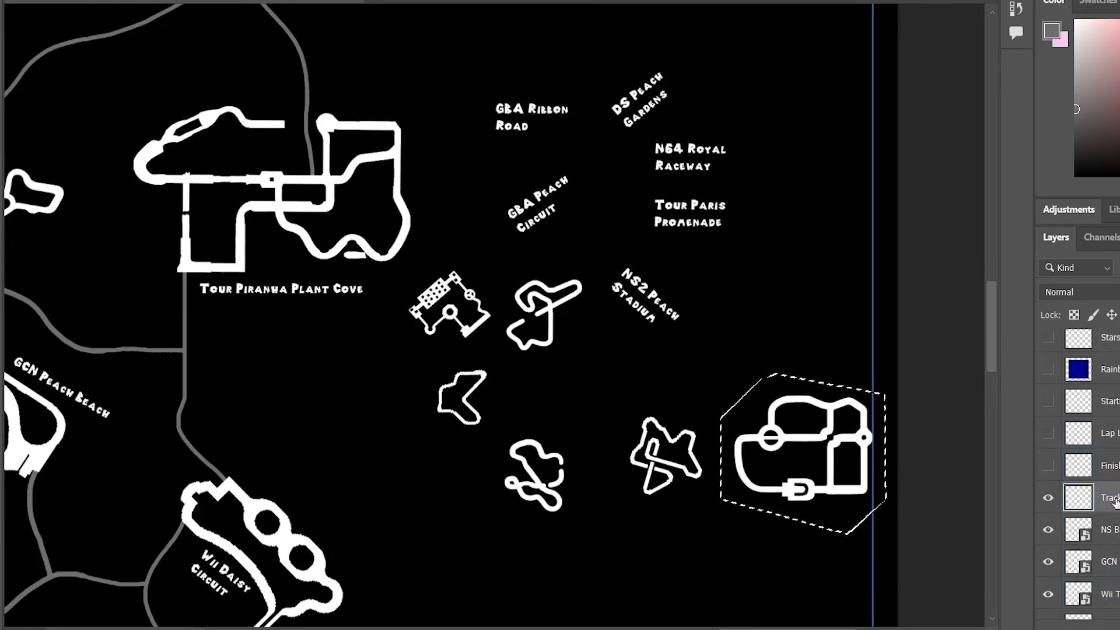
drag(846, 499, 354, 440)
drag(764, 629, 667, 629)
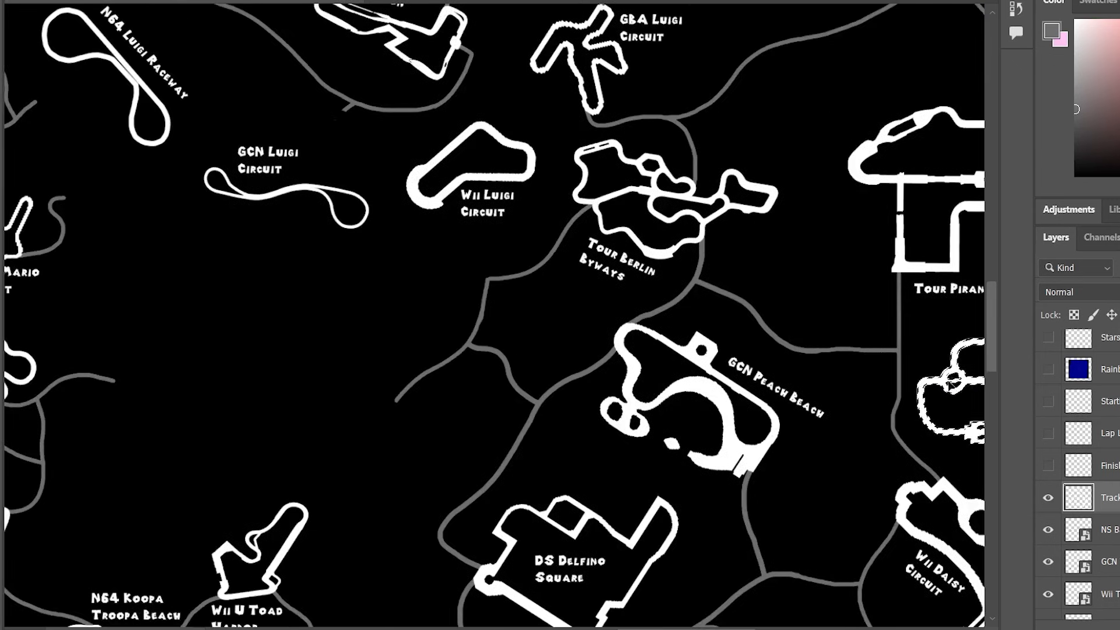
drag(956, 371, 316, 429)
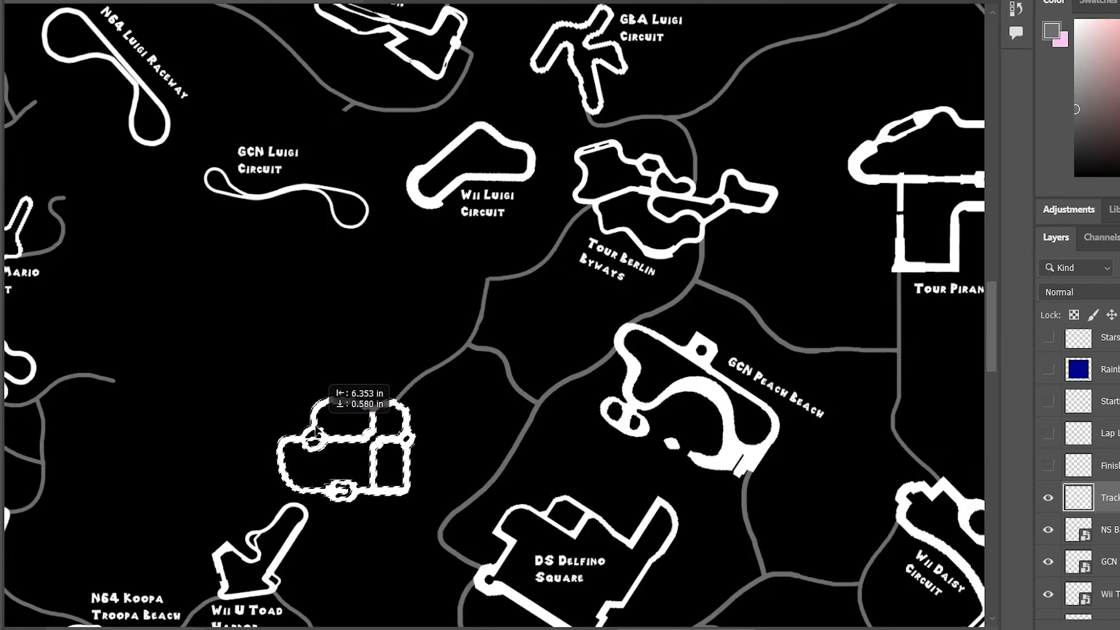
drag(316, 429, 317, 429)
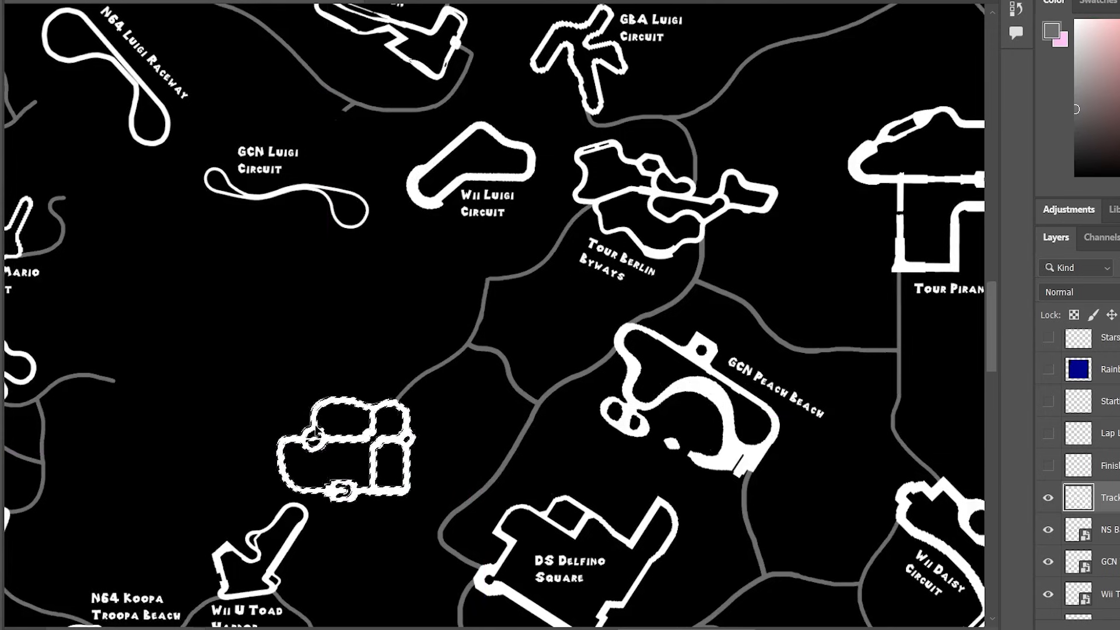
scroll(410, 485, down, 2)
drag(398, 414, 410, 296)
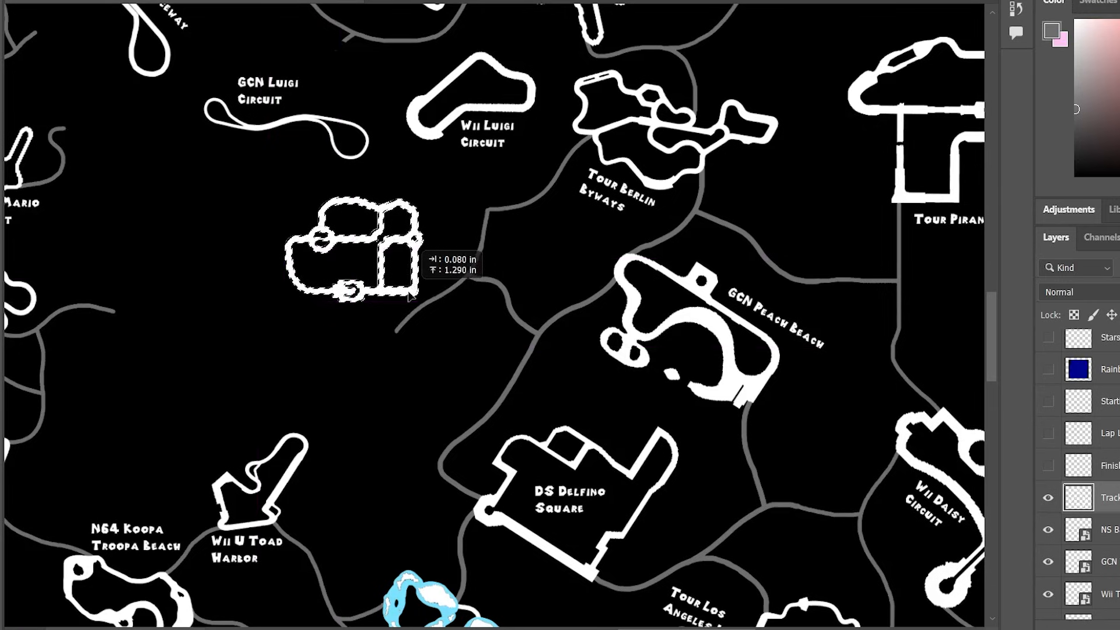
Shift the selected unlabeled track below GCN Luigi Circuit slightly to the right and clear the selection.
drag(410, 297, 423, 296)
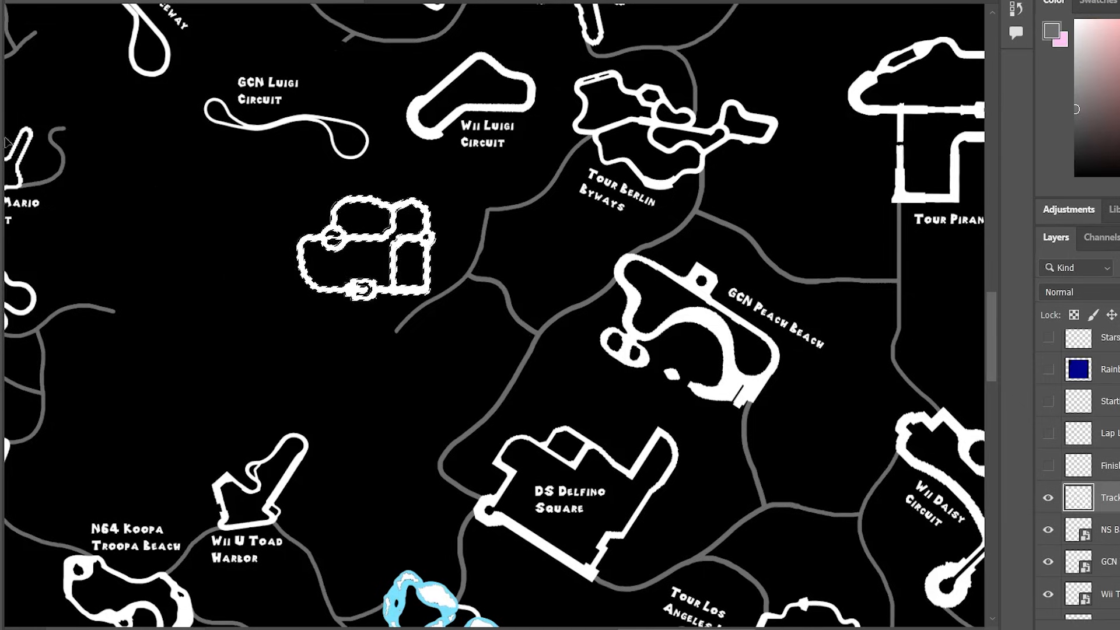
key(ctrl+d)
Cut the grey road between Tour Berlin Byways and GCN Peach Beach with the Eraser, and remove the isolated section with the Magic Eraser.
right_click(2, 263)
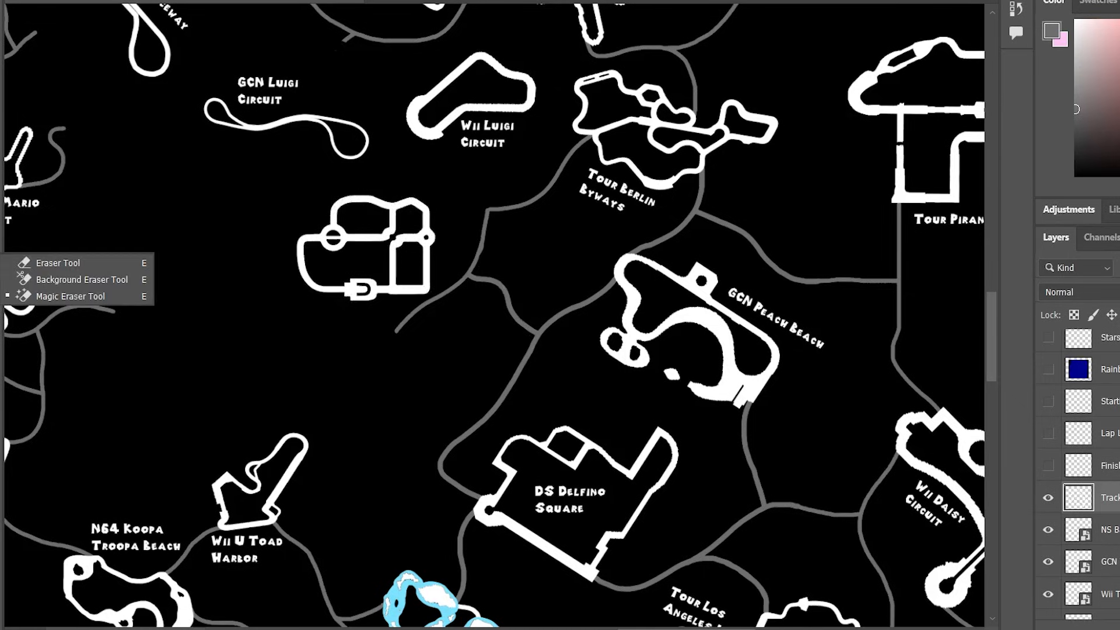
click(63, 267)
scroll(1115, 544, down, 3)
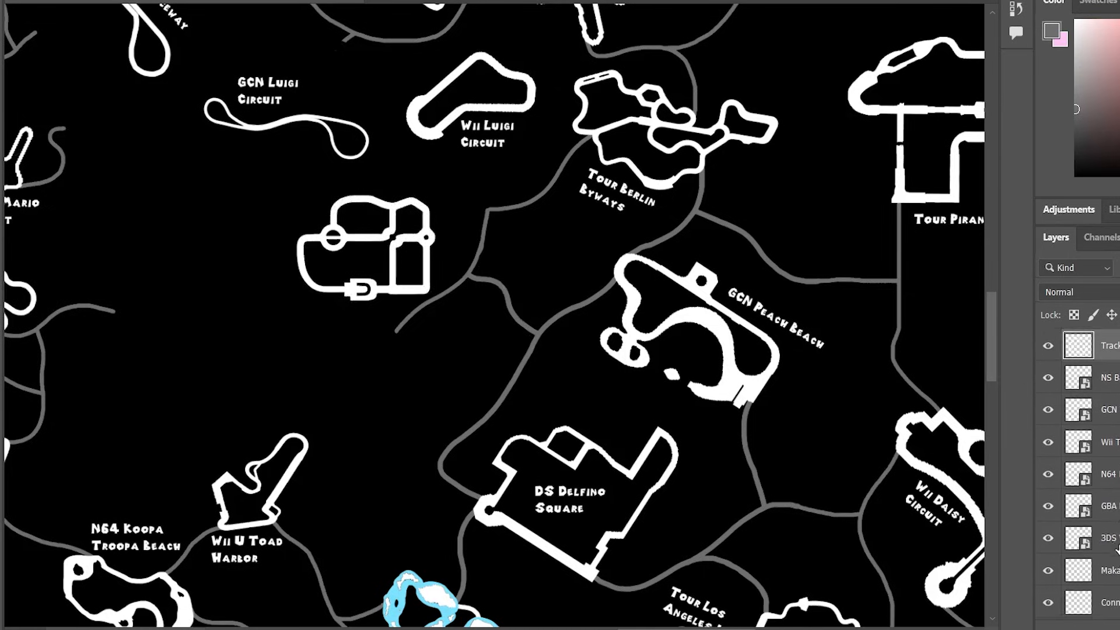
click(1114, 568)
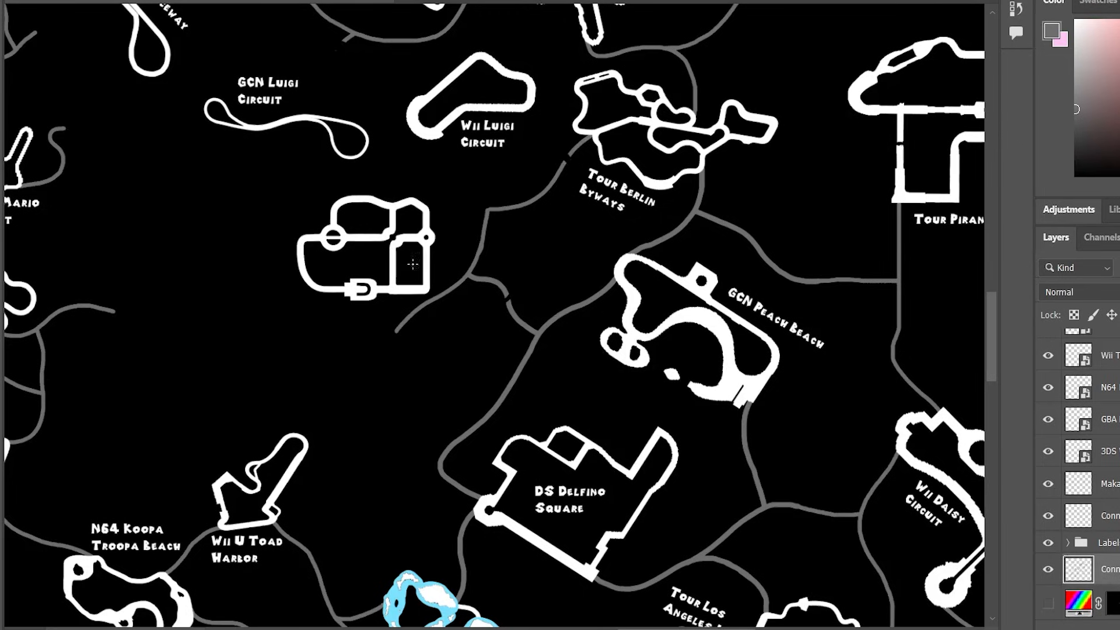
right_click(2, 262)
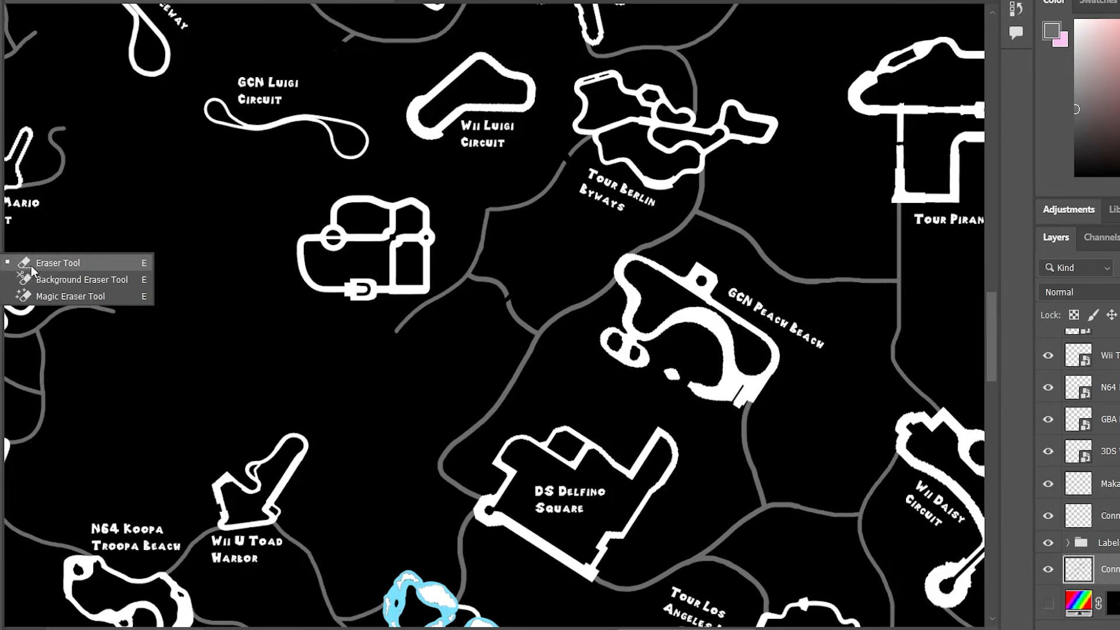
click(40, 297)
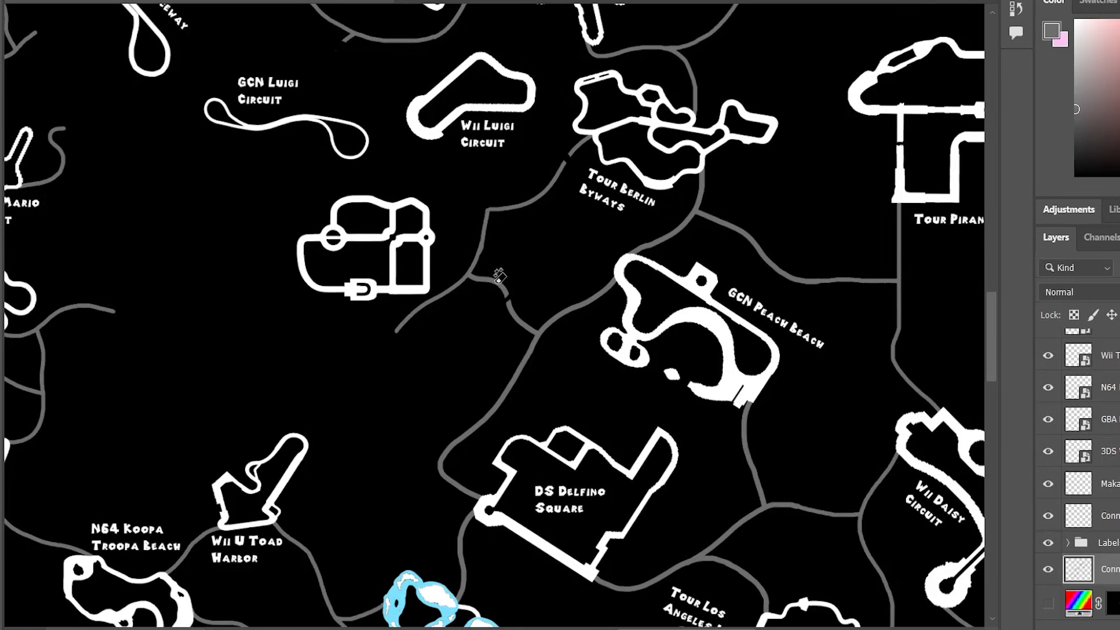
click(493, 283)
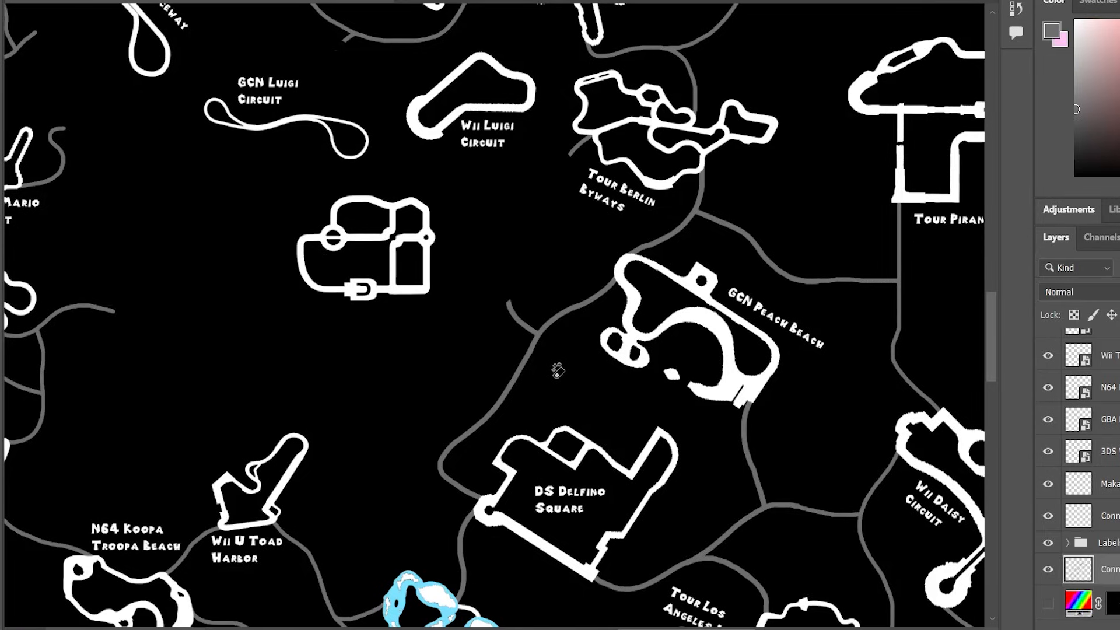
Examine the map around the Luigi, Peach and Mario tracks for open space and for the tracks still unplaced.
scroll(345, 333, up, 5)
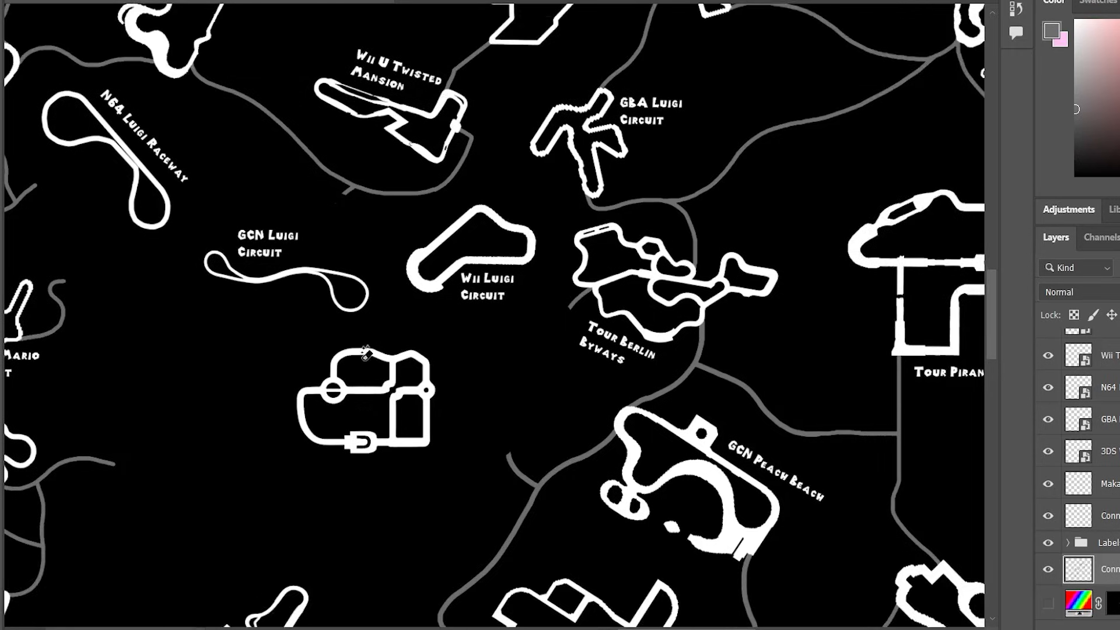
scroll(365, 352, up, 1)
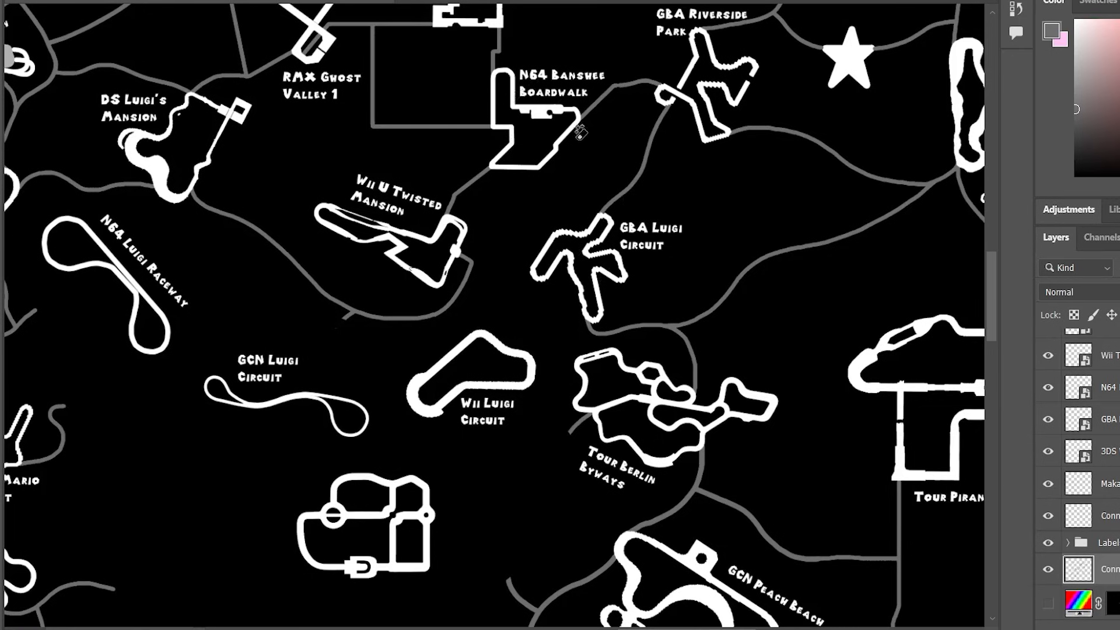
scroll(470, 228, up, 2)
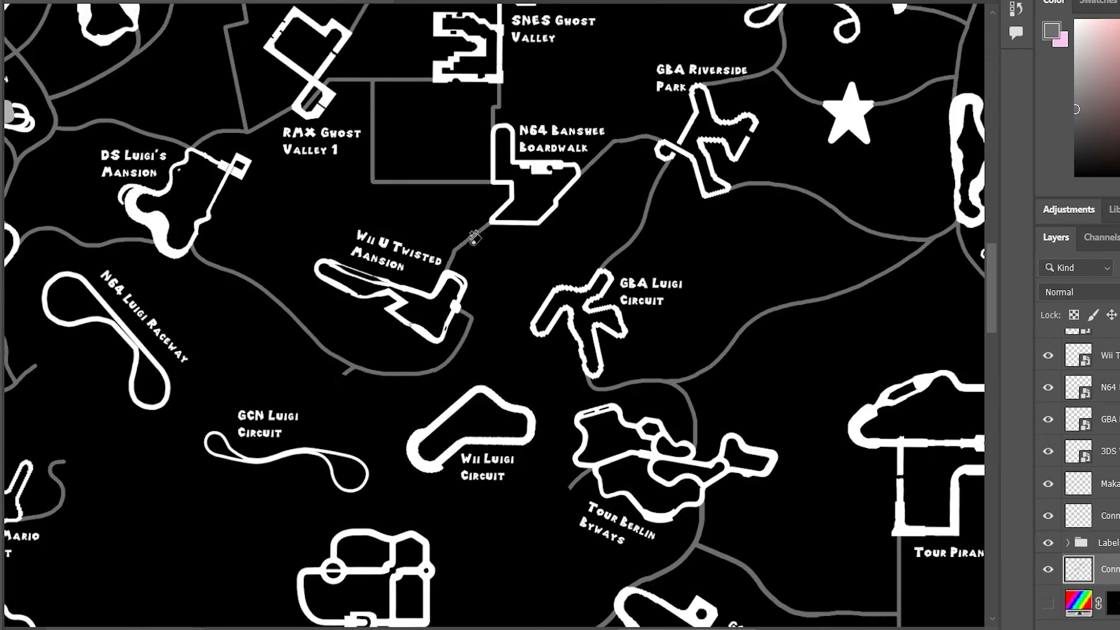
scroll(483, 259, down, 3)
scroll(484, 259, down, 1)
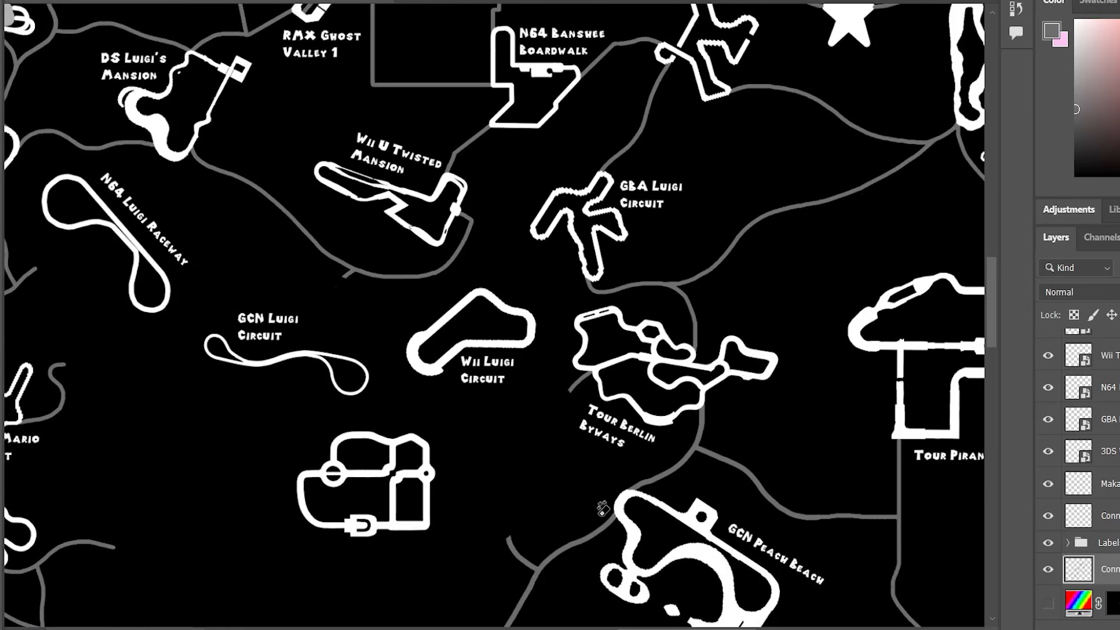
scroll(493, 315, right, 5)
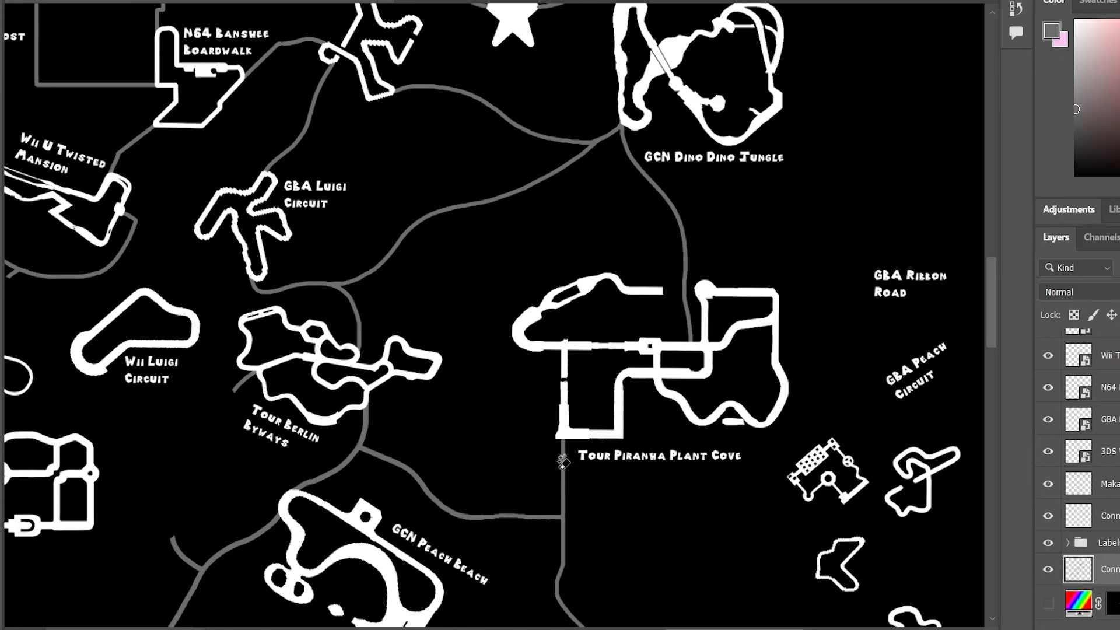
scroll(493, 315, left, 7)
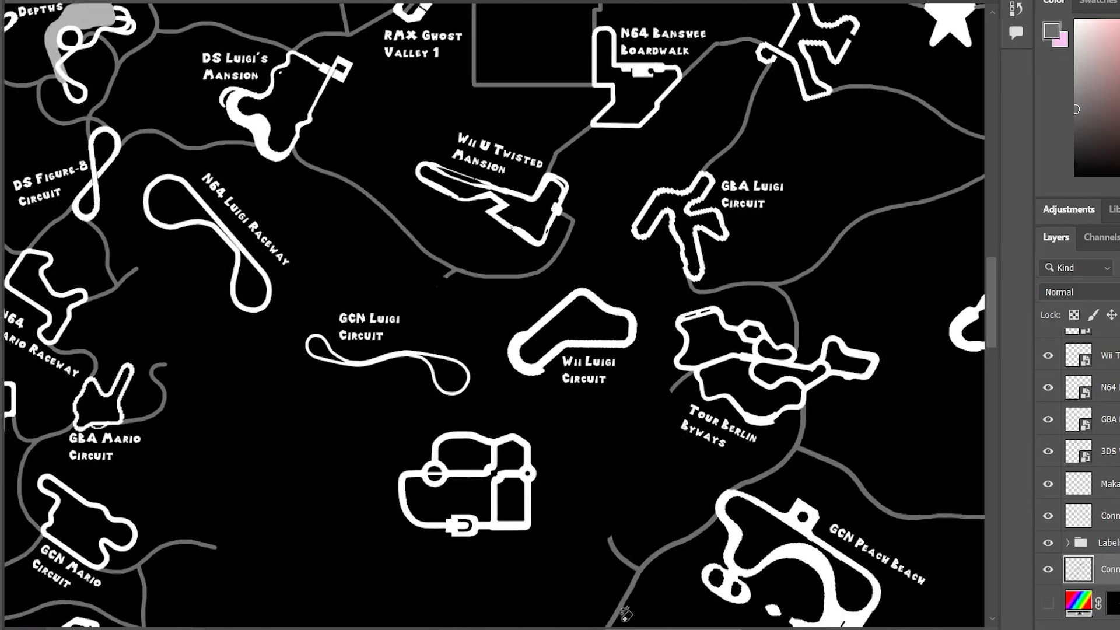
scroll(512, 478, down, 3)
scroll(492, 315, right, 11)
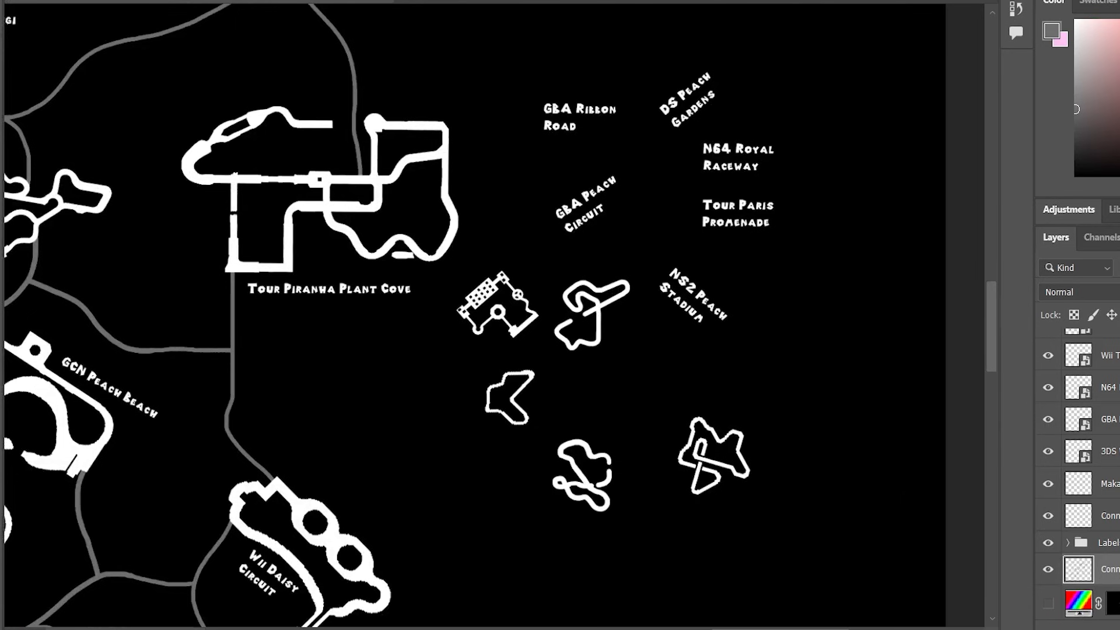
scroll(593, 444, left, 3)
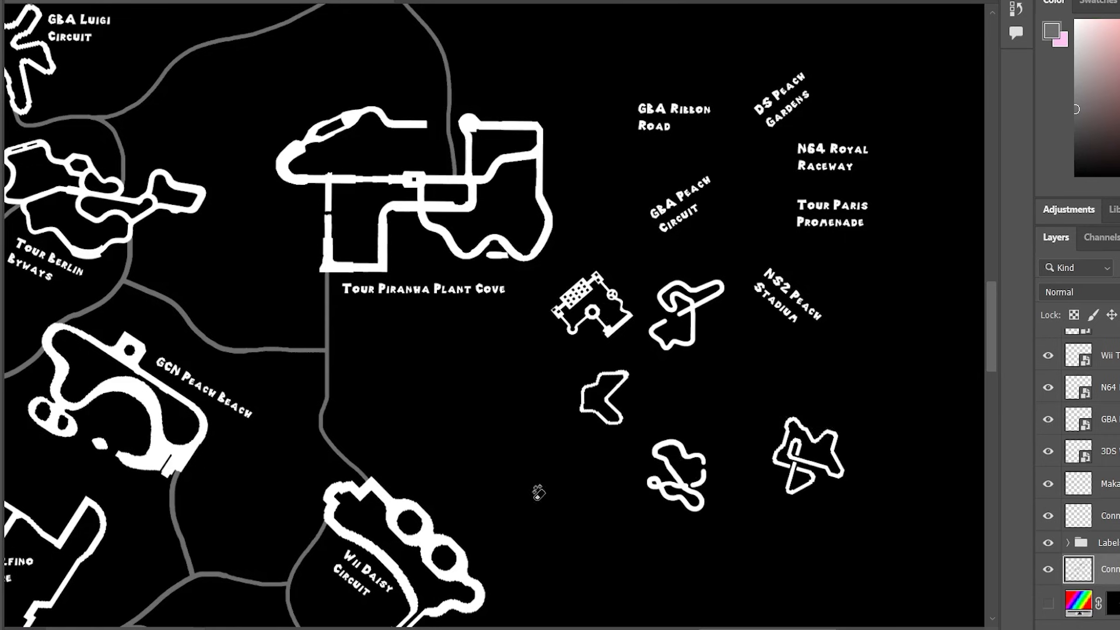
scroll(637, 624, left, 3)
scroll(637, 625, left, 8)
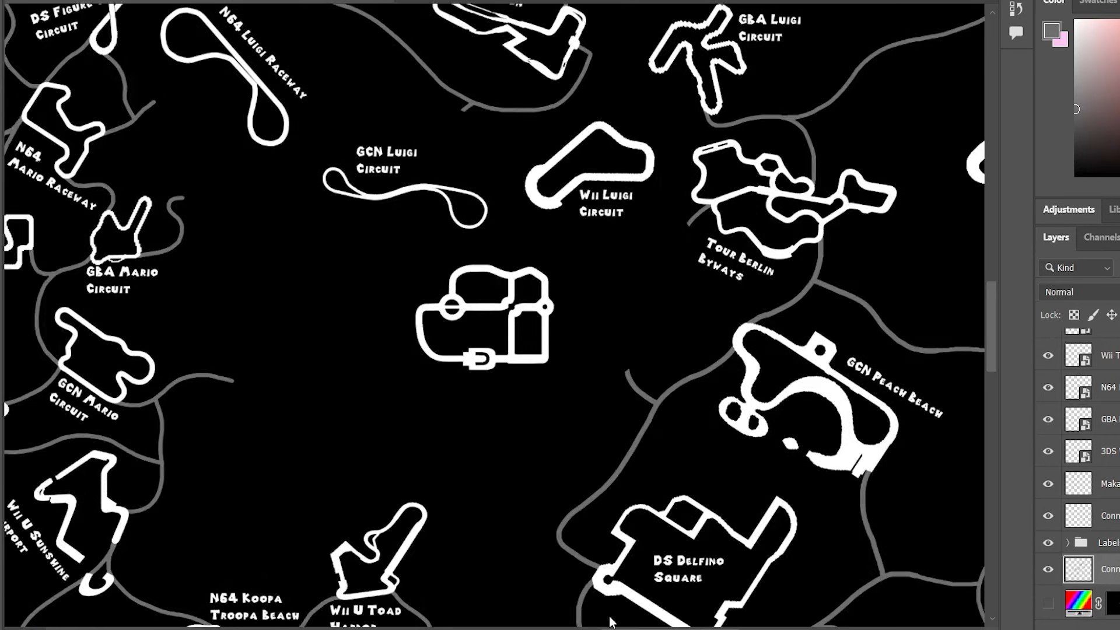
scroll(624, 622, right, 2)
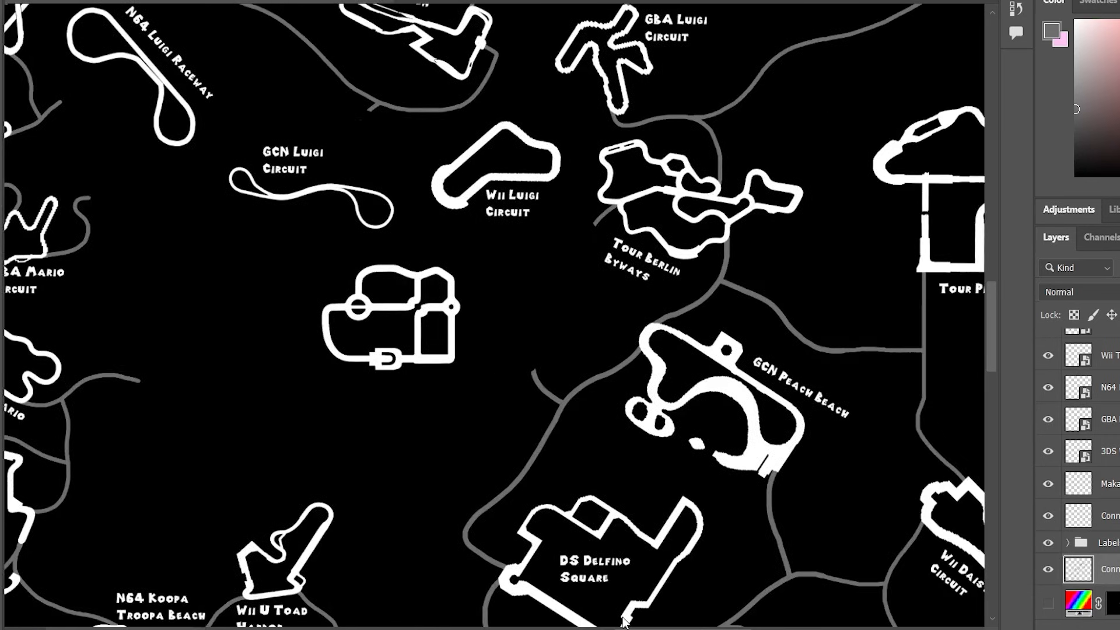
scroll(619, 622, left, 1)
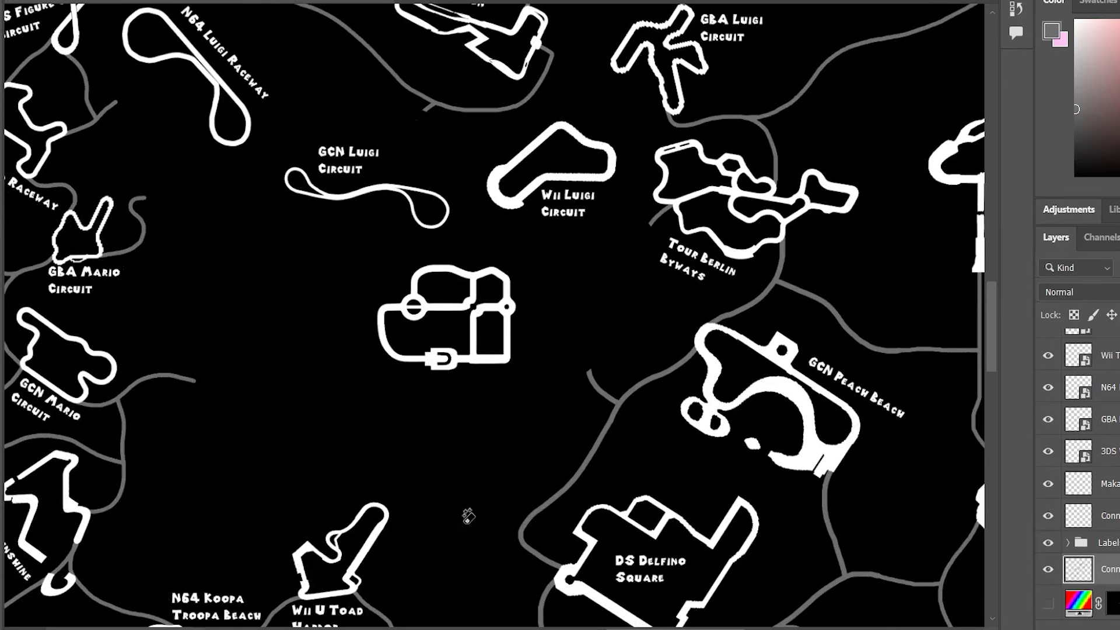
Move the three unlabeled tracks southeast of Tour Piranha Plant Cove into the open area east of GCN Mario Circuit, on the track layer.
scroll(494, 315, right, 8)
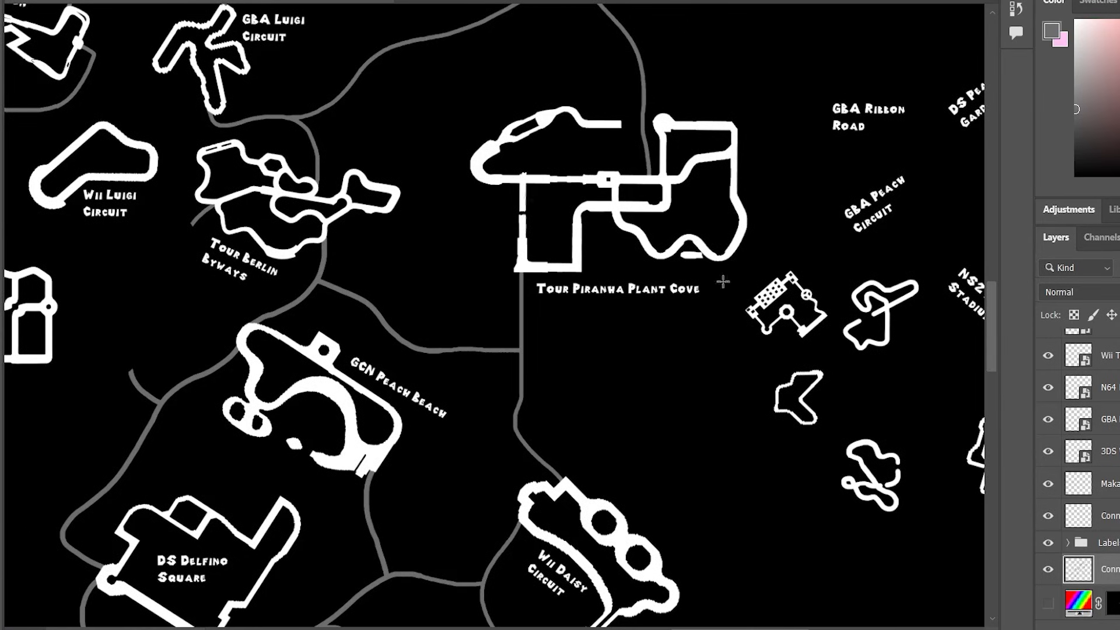
drag(734, 264, 928, 431)
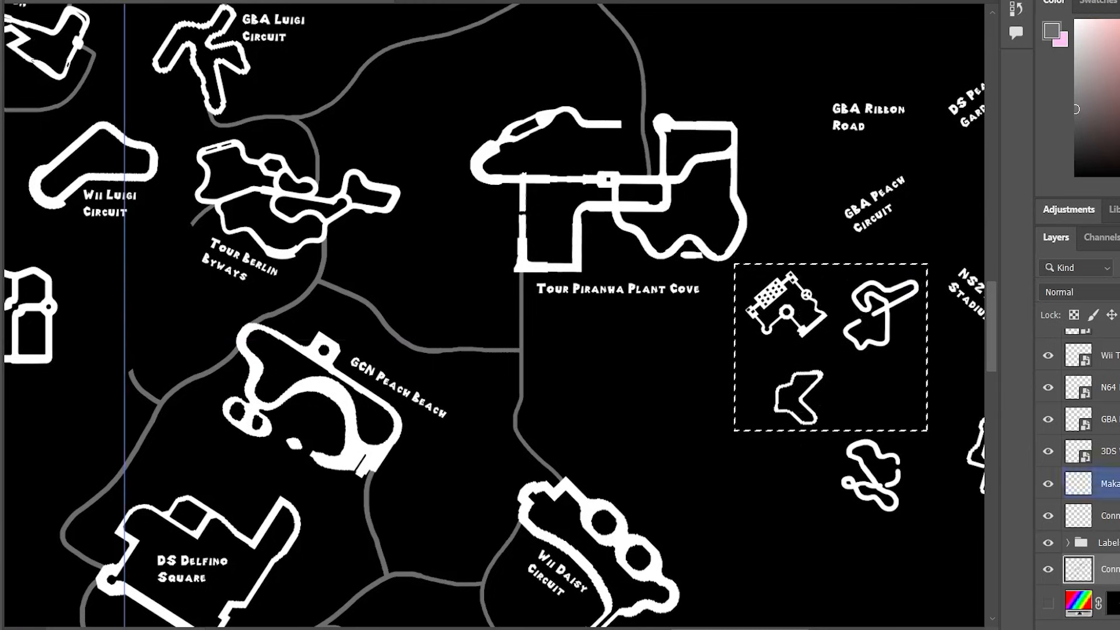
scroll(1097, 483, up, 3)
click(1103, 454)
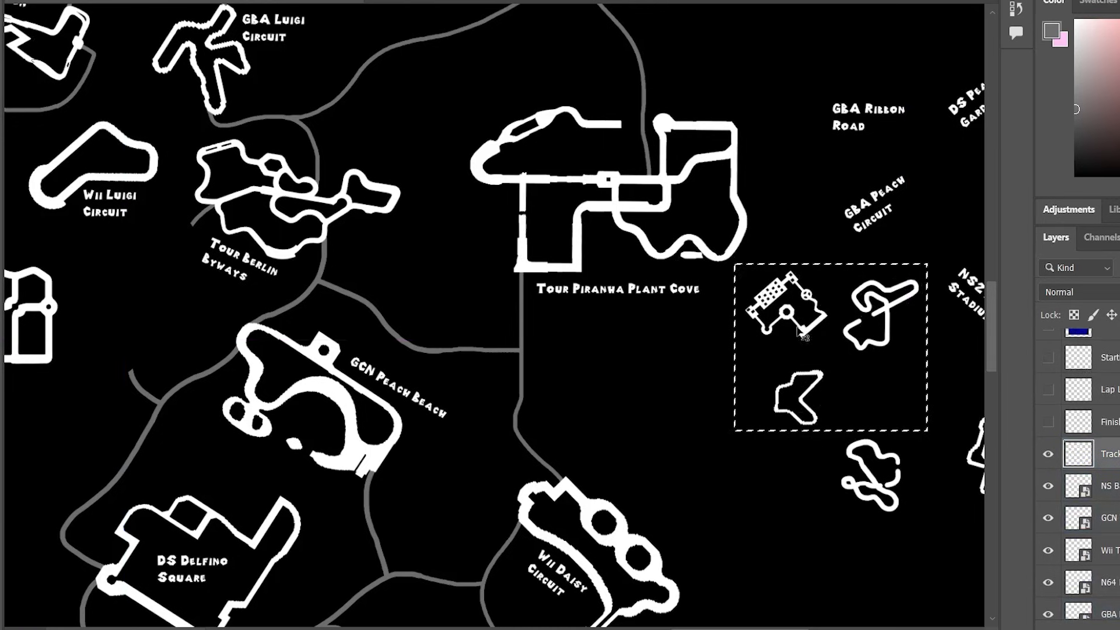
drag(809, 338, 1, 462)
drag(740, 628, 653, 628)
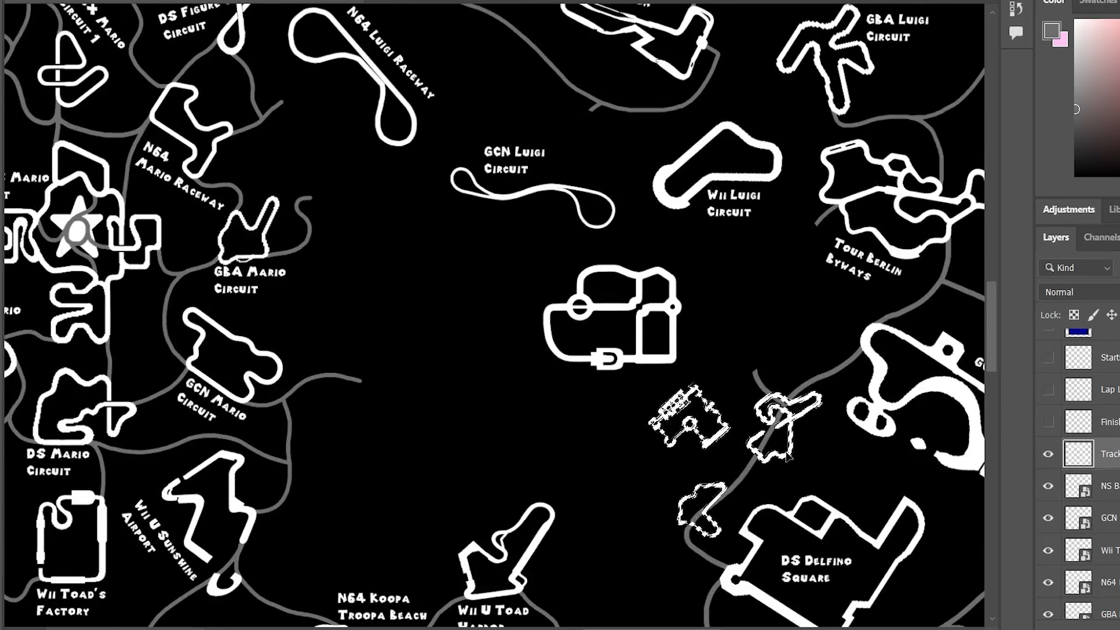
drag(786, 458, 491, 382)
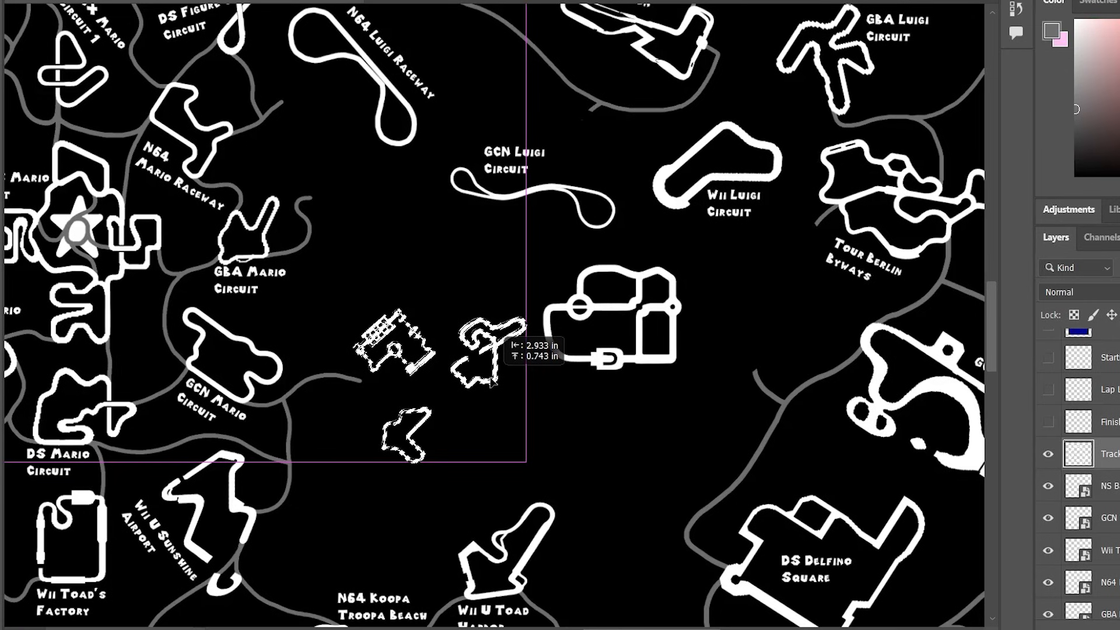
drag(492, 382, 475, 344)
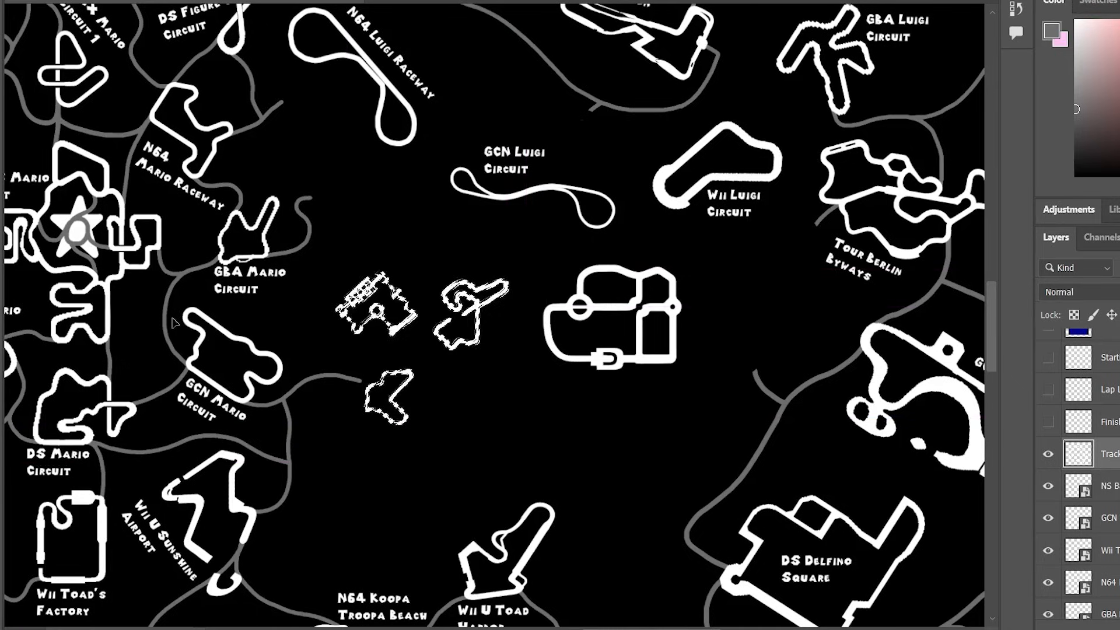
key(ctrl+d)
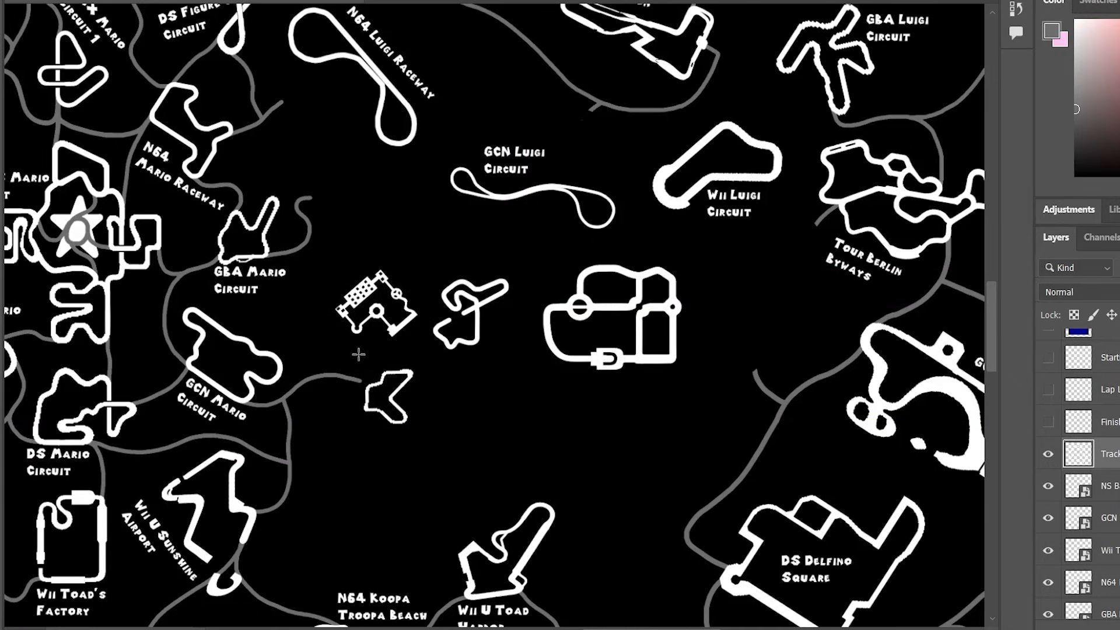
Move the small arrow-shaped track down into the space northwest of Wii U Toad Harbor and rotate it about 45° counterclockwise.
drag(358, 354, 425, 436)
drag(411, 378, 448, 434)
click(59, 1)
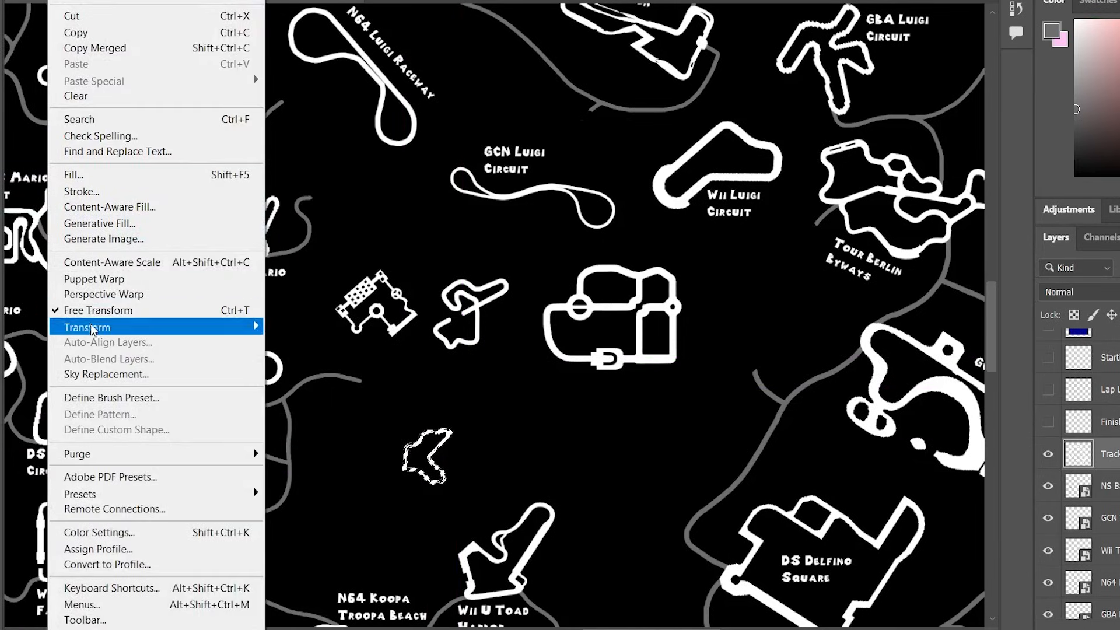
click(97, 310)
drag(437, 411, 398, 410)
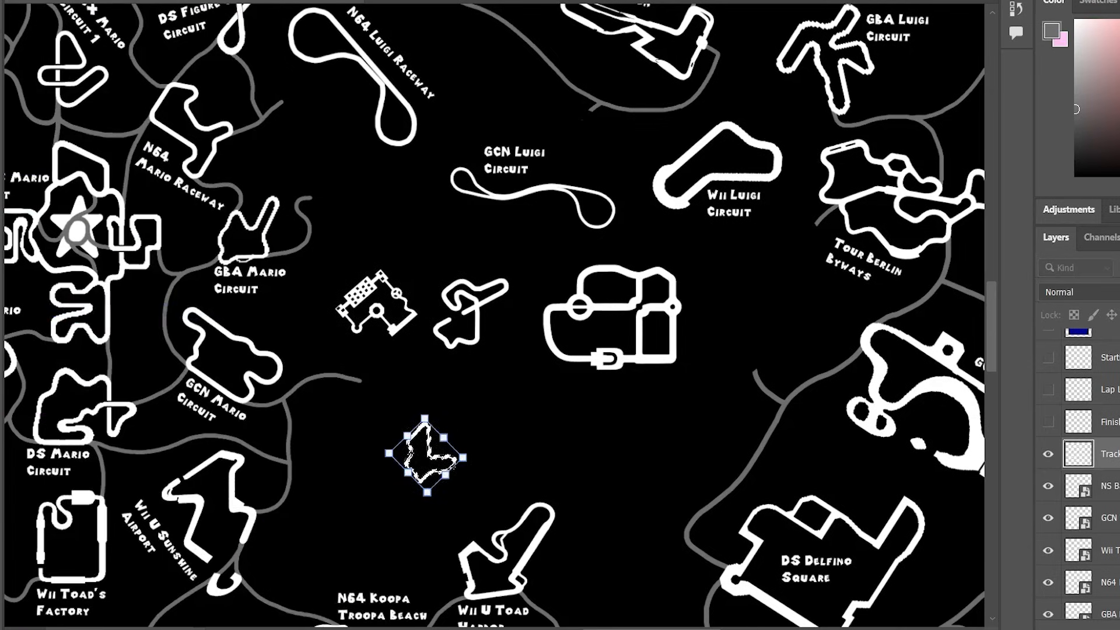
key(Return)
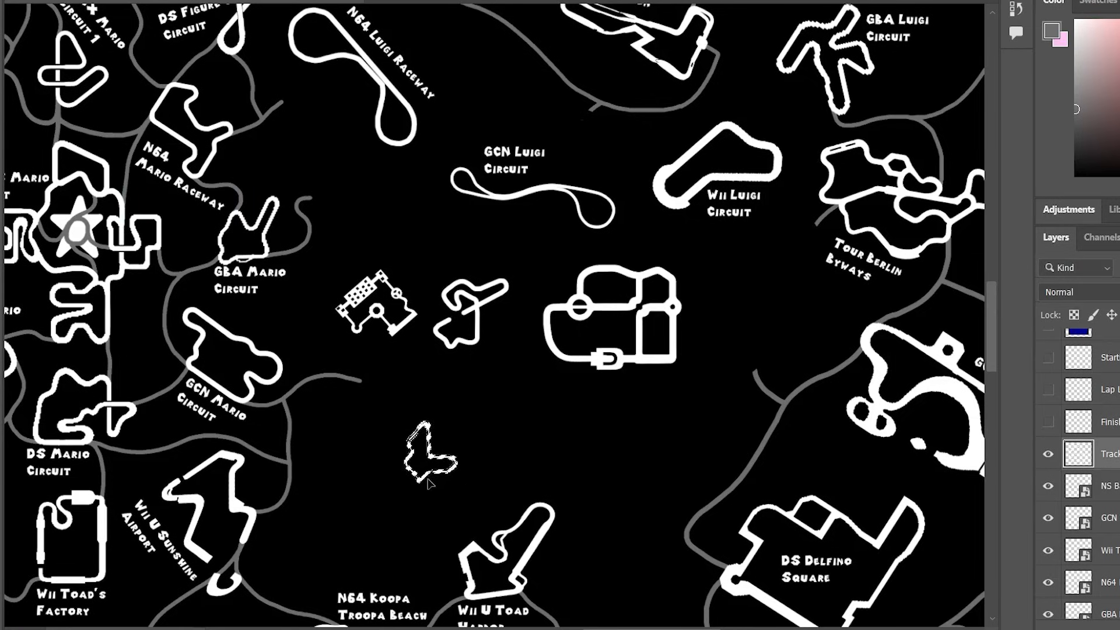
drag(424, 483, 410, 482)
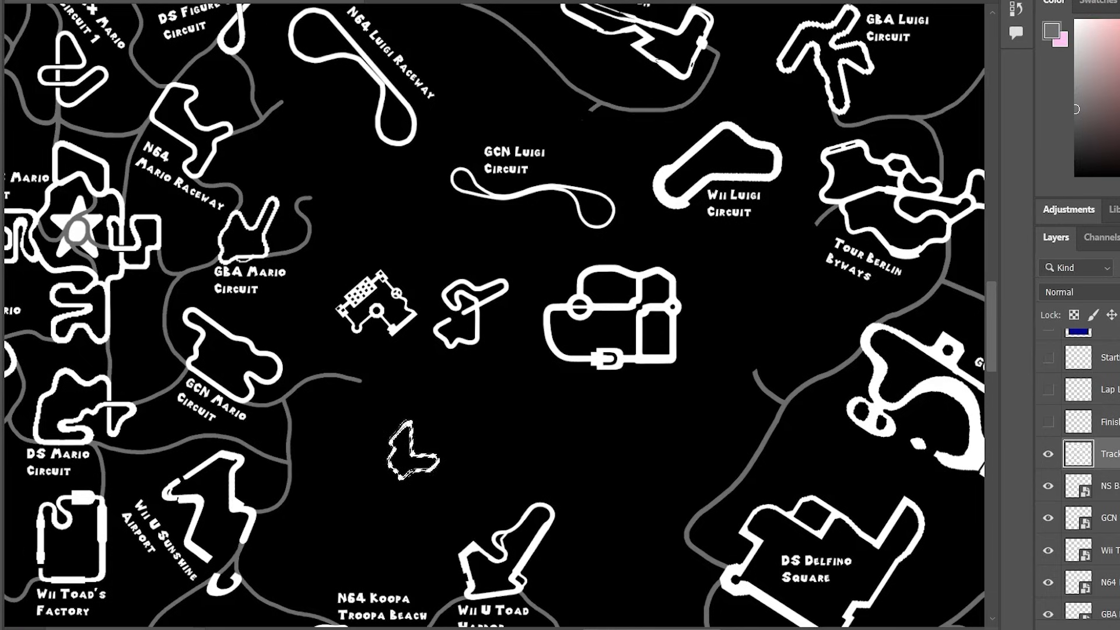
Cut the dead-end grey road east of GCN Mario Circuit with the Eraser, and remove its loose end with the Magic Eraser.
right_click(1, 263)
click(39, 267)
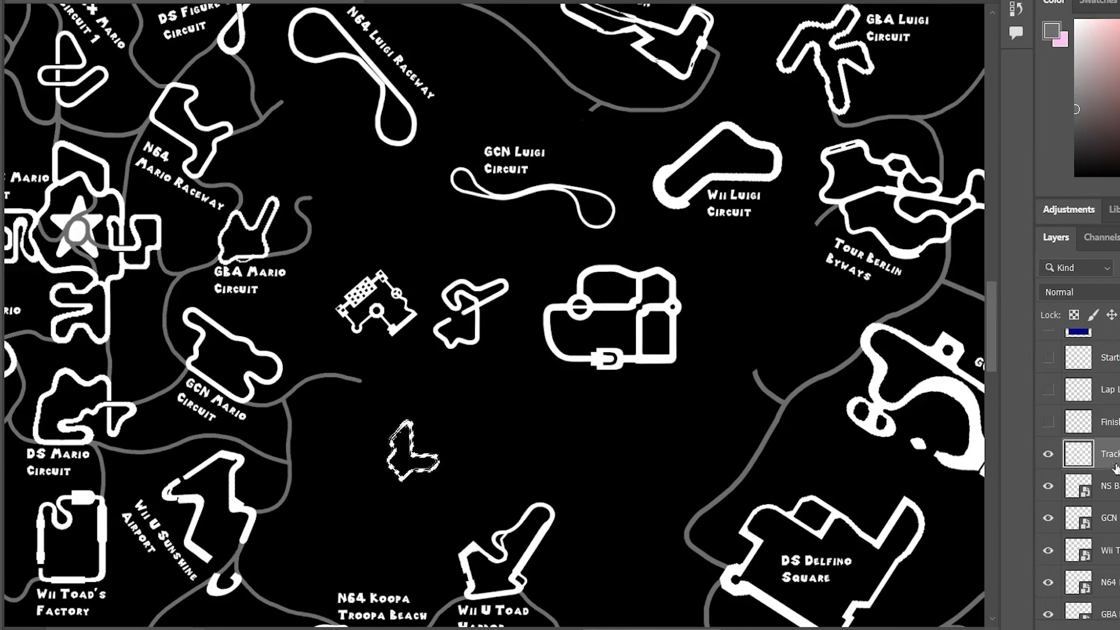
scroll(1118, 470, down, 5)
click(1117, 504)
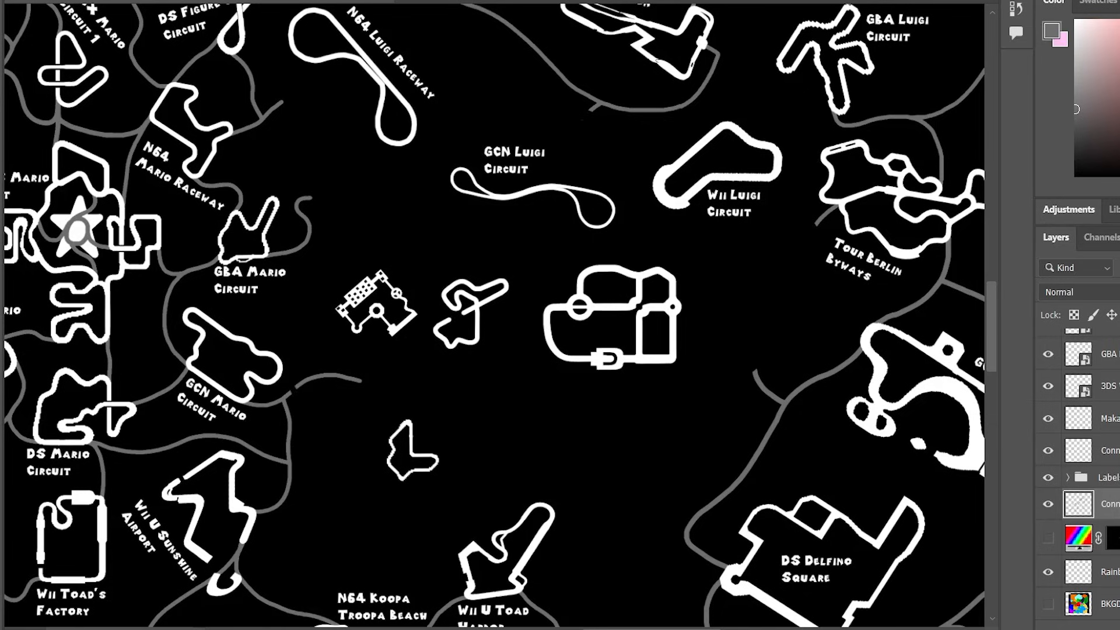
right_click(5, 259)
click(35, 263)
right_click(5, 257)
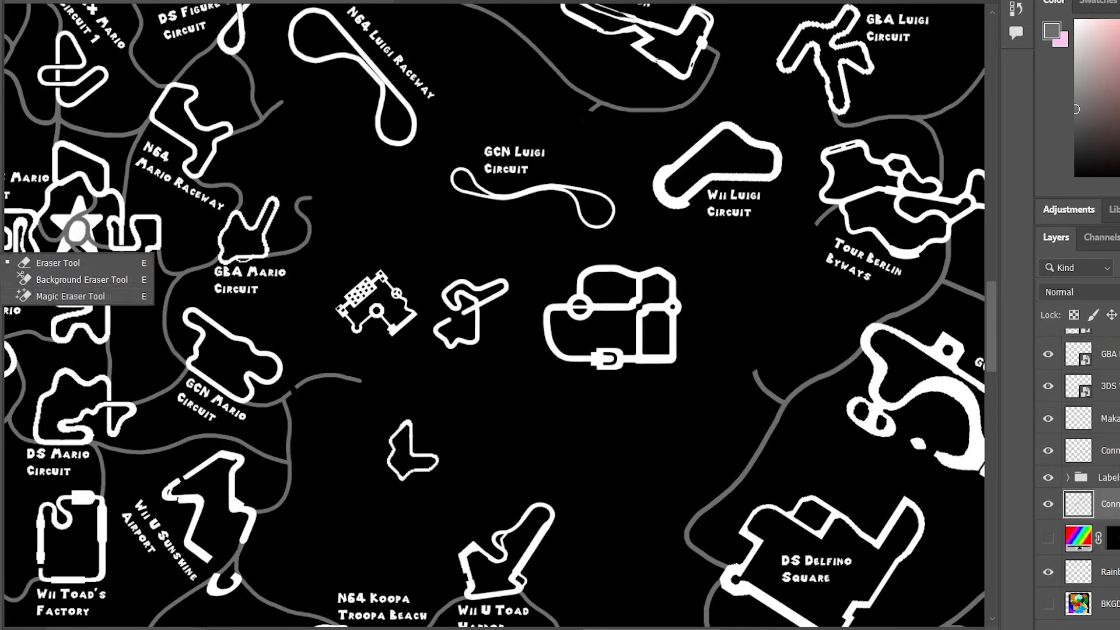
click(56, 291)
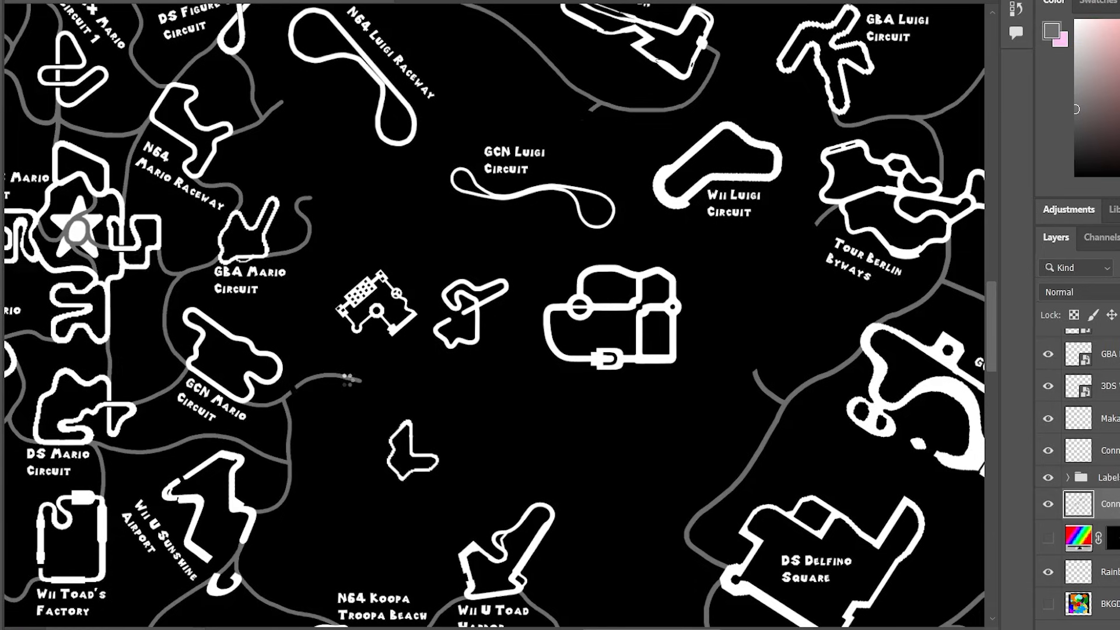
click(346, 382)
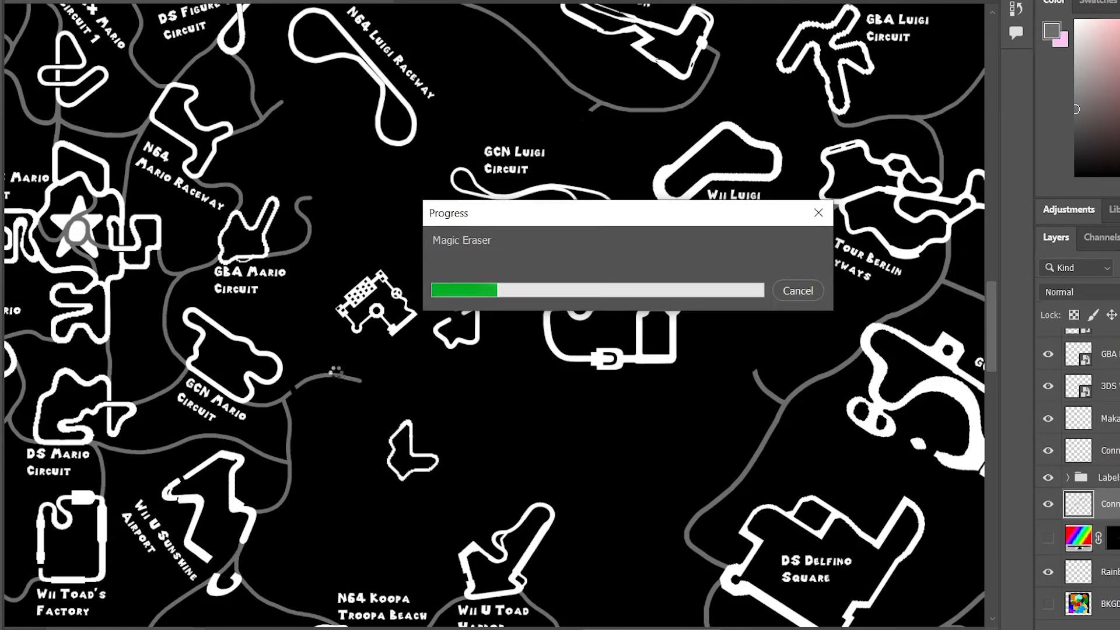
click(332, 379)
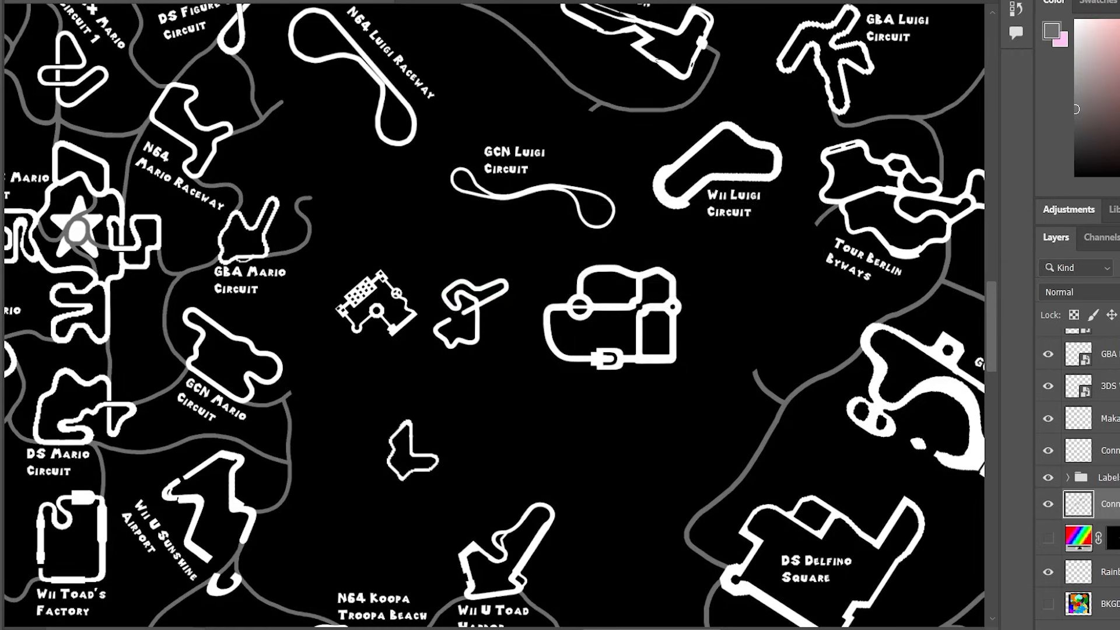
Lasso the looped track between the checkered track and the large rectangular track, and move it down slightly on the track layer.
click(458, 260)
click(426, 293)
click(424, 362)
click(482, 380)
click(524, 262)
click(459, 258)
drag(470, 341, 470, 359)
click(637, 216)
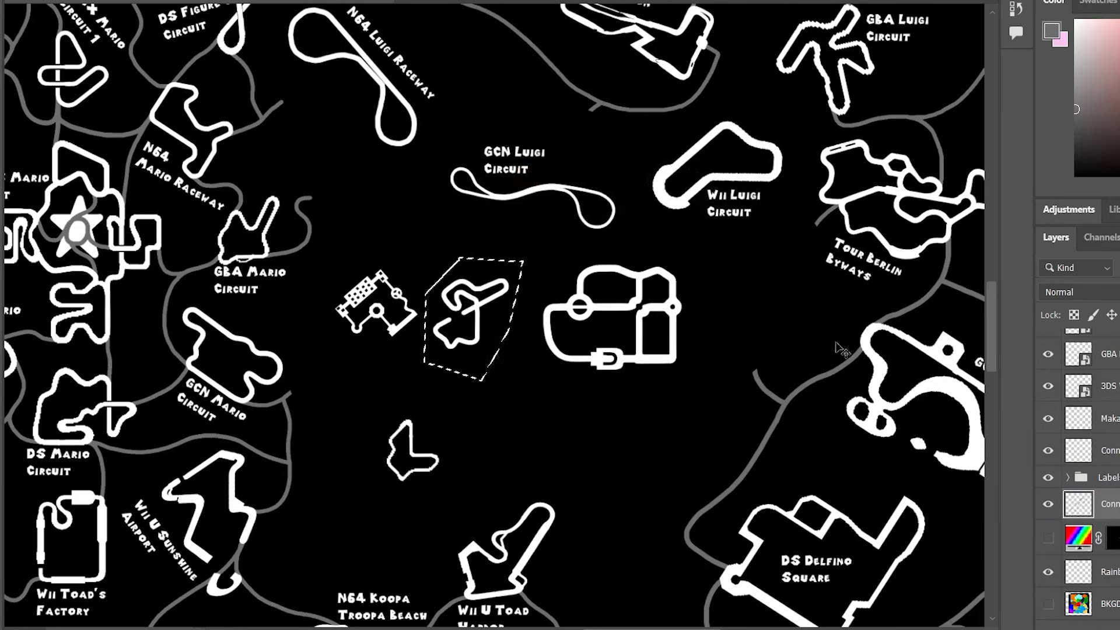
scroll(1104, 492, up, 5)
click(1103, 519)
drag(478, 306, 467, 362)
Enlarge the selected looped track slightly with Free Transform.
click(59, 1)
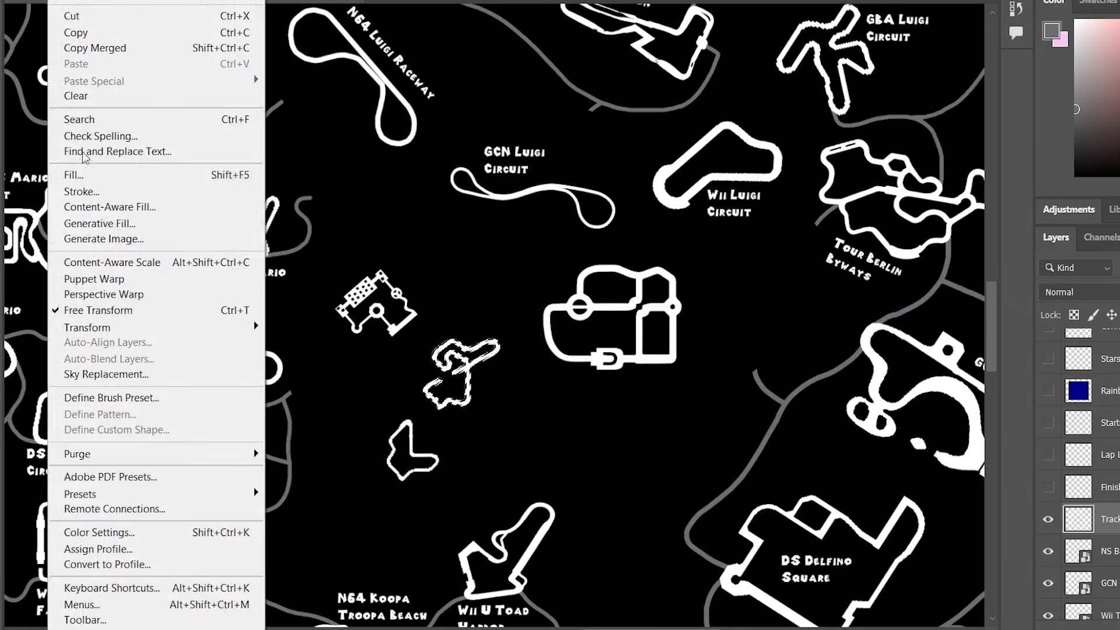
click(98, 310)
drag(498, 338, 511, 327)
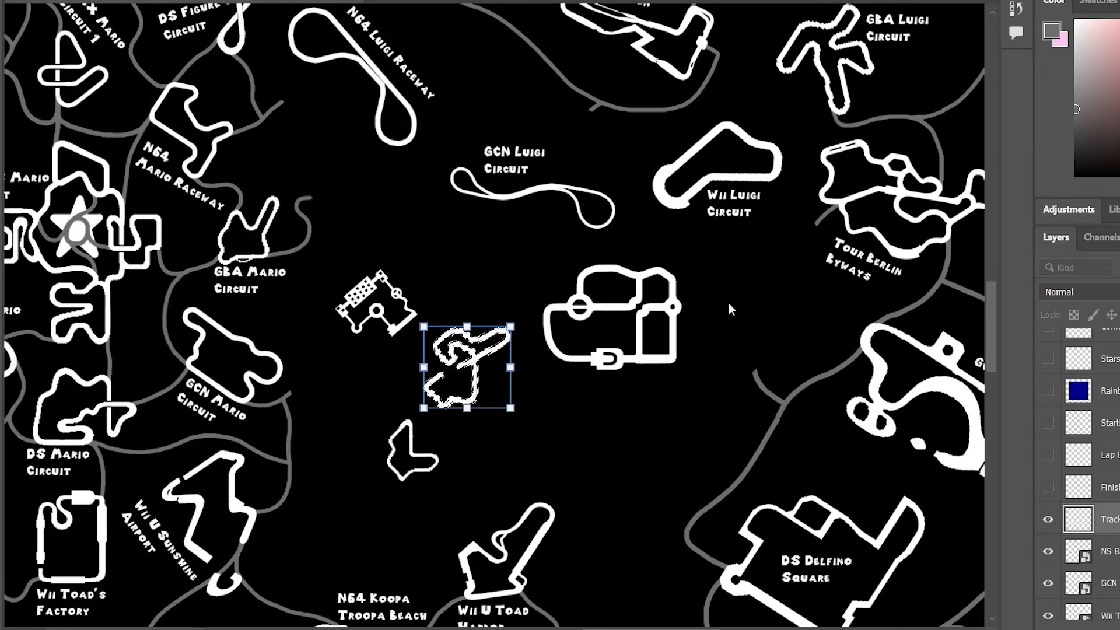
key(Return)
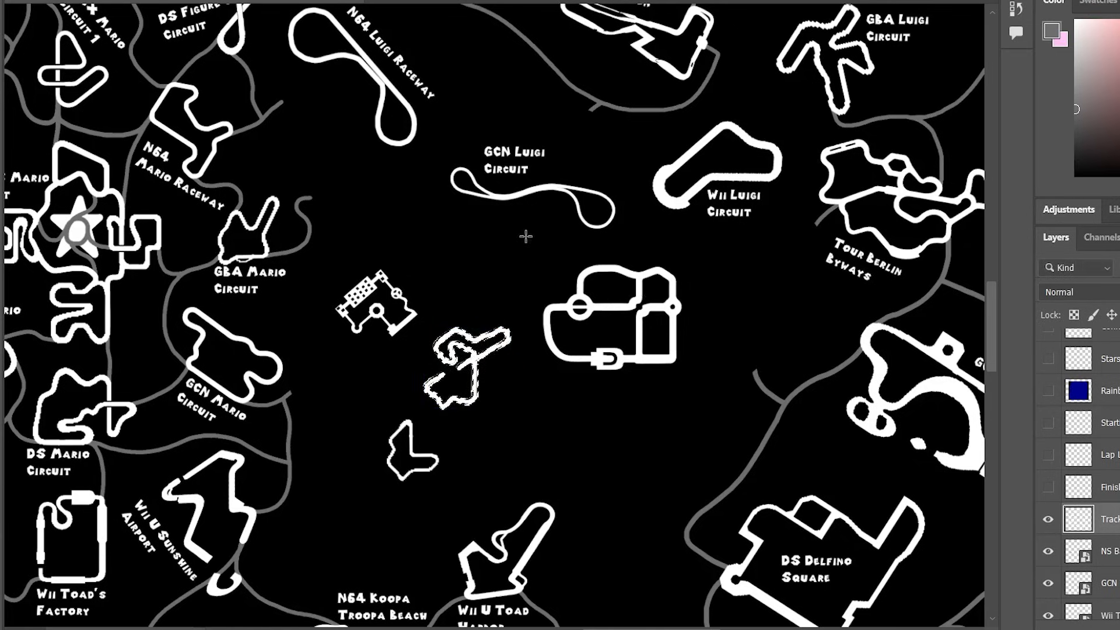
Move the large rectangular track south of GCN Luigi Circuit slightly to the southeast and deselect it.
mouse_move(520, 245)
mouse_down()
mouse_move(645, 358)
mouse_move(720, 400)
mouse_move(720, 391)
mouse_up()
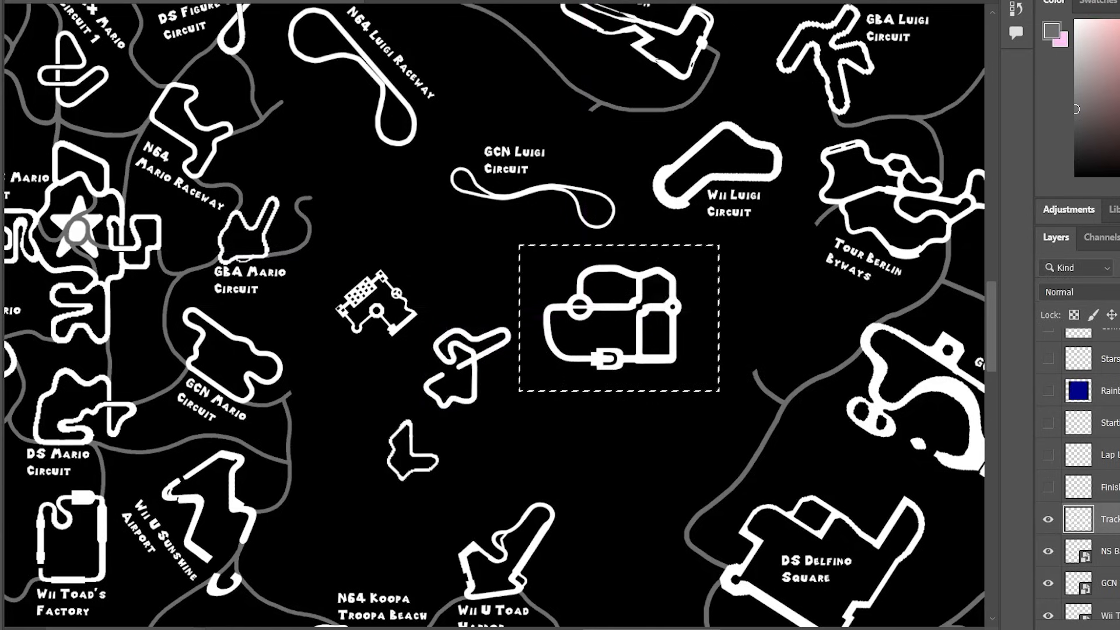
drag(622, 364, 656, 374)
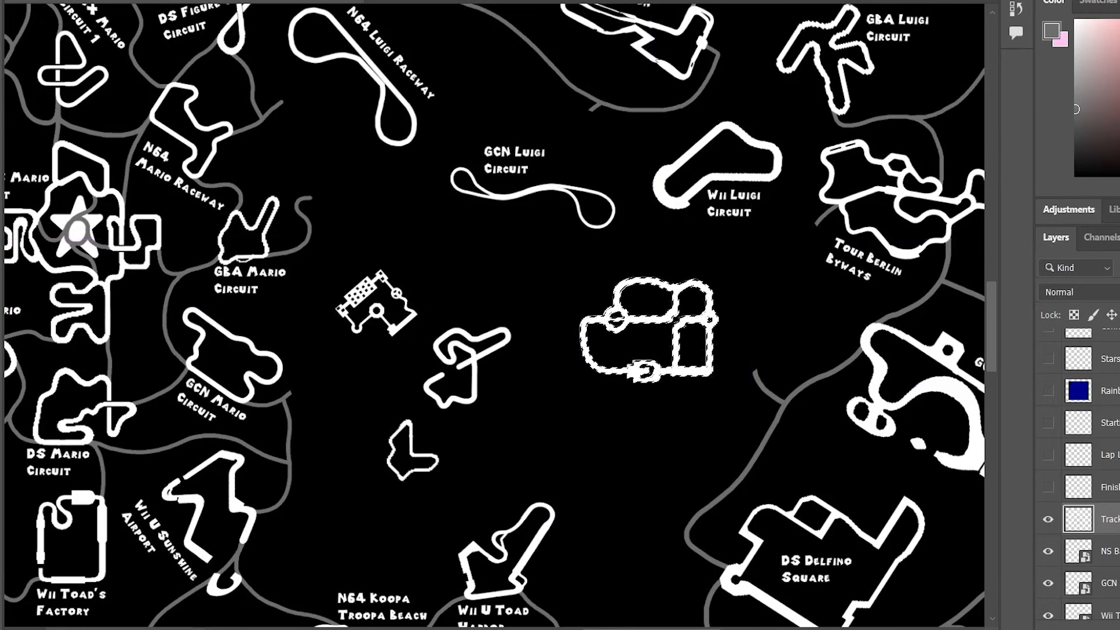
key(ctrl+d)
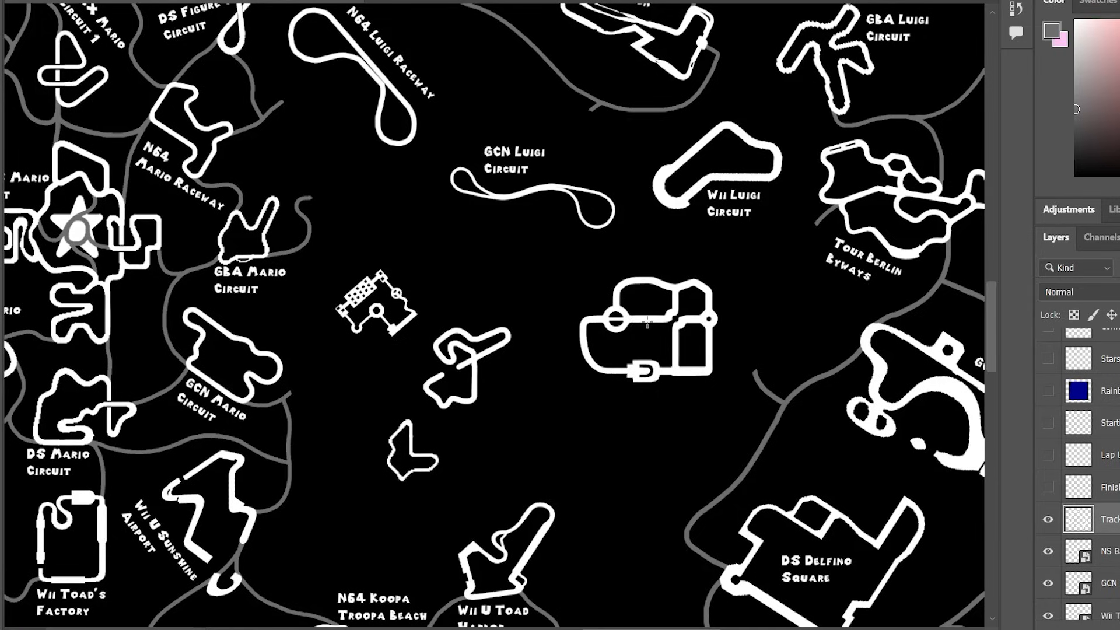
Lasso the checkered track east of GCN Mario Circuit, enlarge it, rotate it about 17° clockwise and shift it slightly southwest.
click(672, 321)
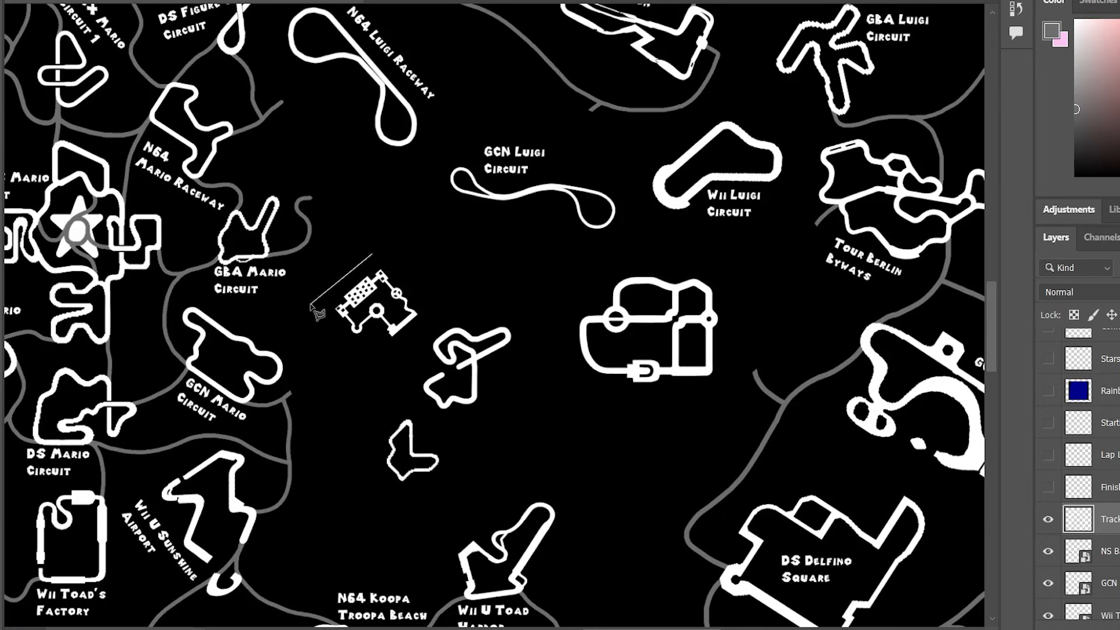
click(449, 284)
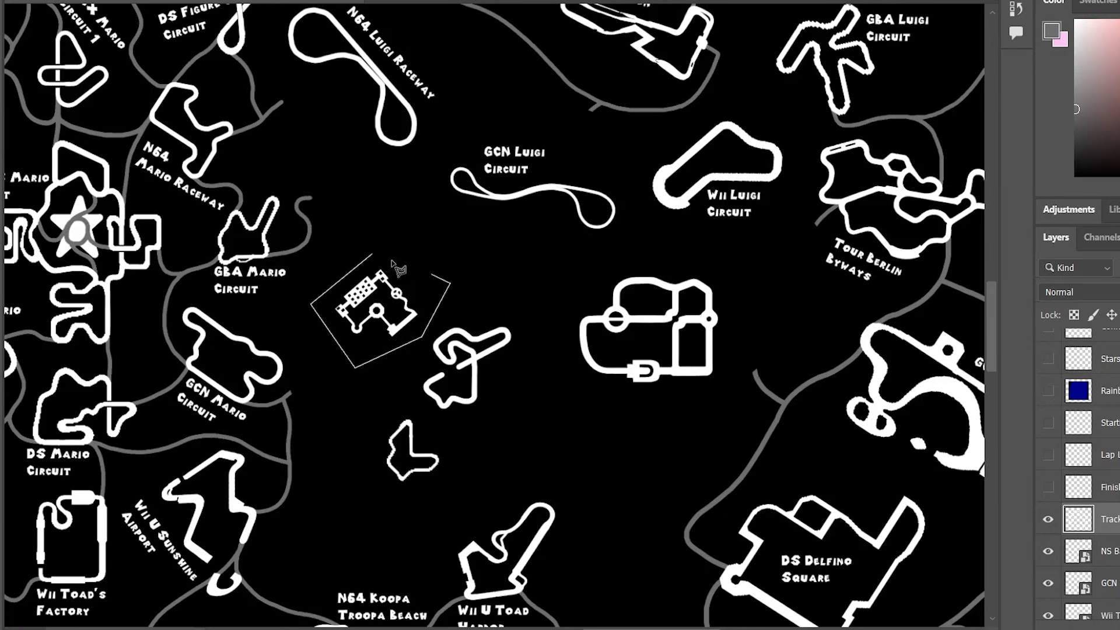
click(375, 264)
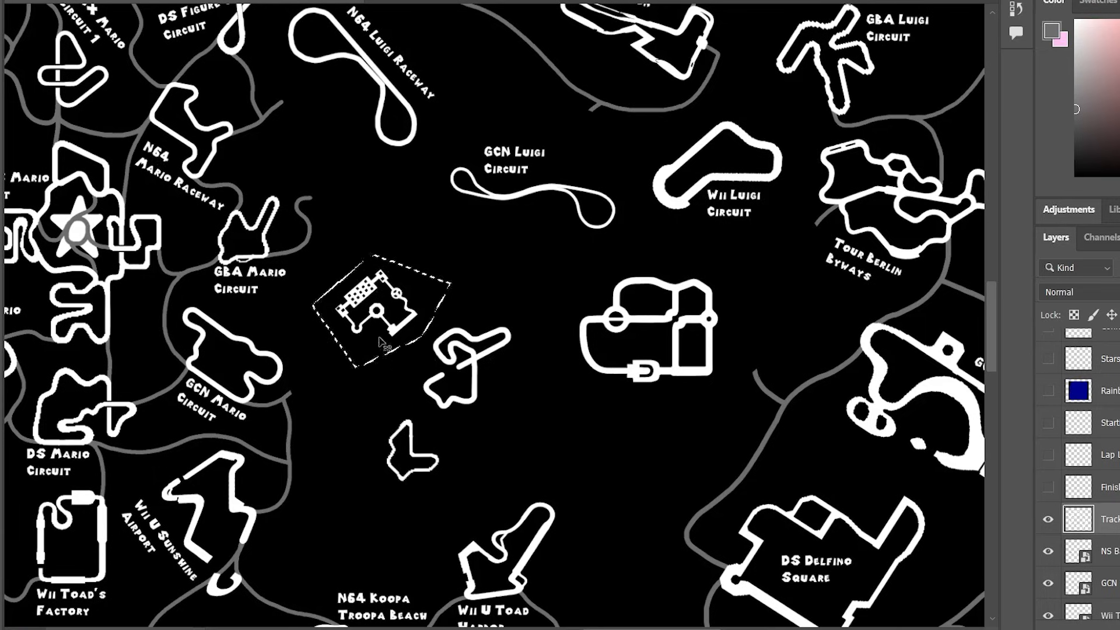
drag(392, 330, 381, 354)
key(alt+e)
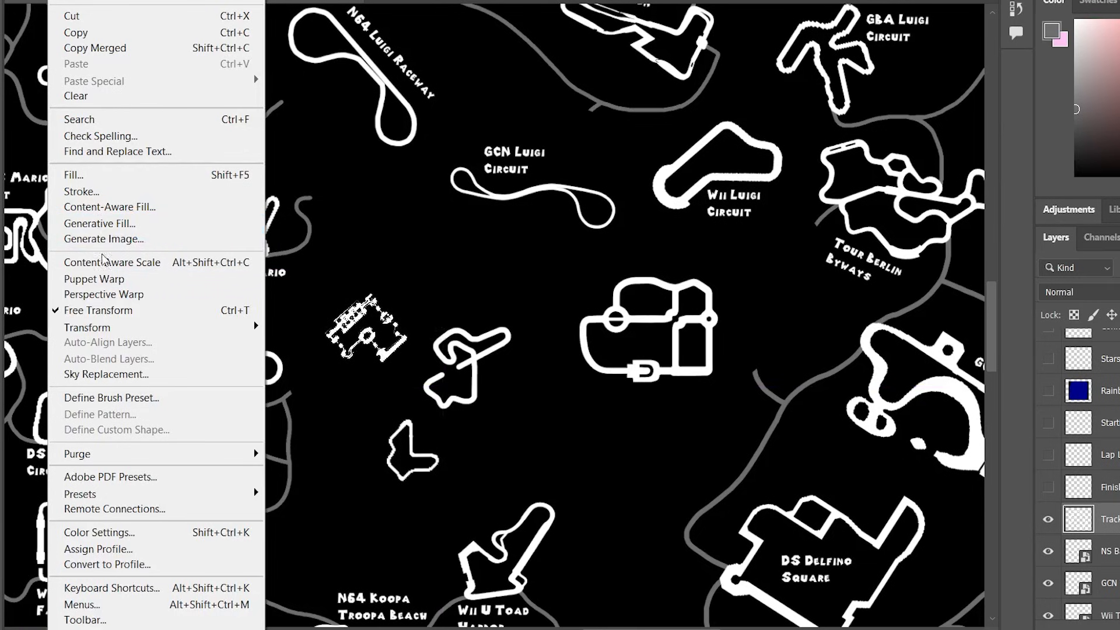
click(82, 312)
drag(366, 293, 392, 242)
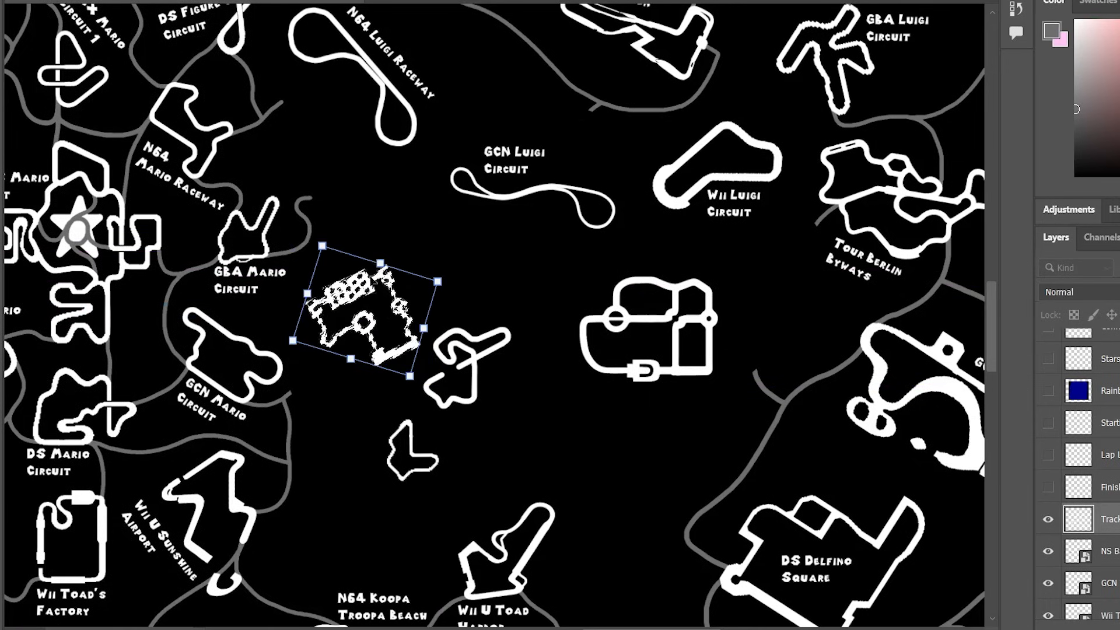
drag(365, 295, 354, 307)
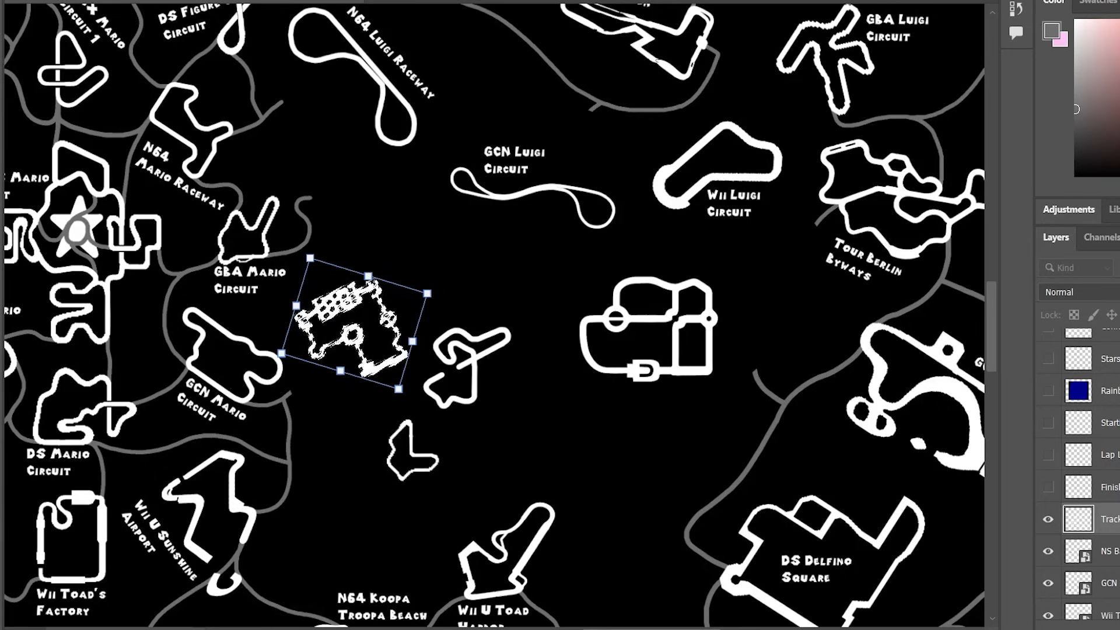
key(Return)
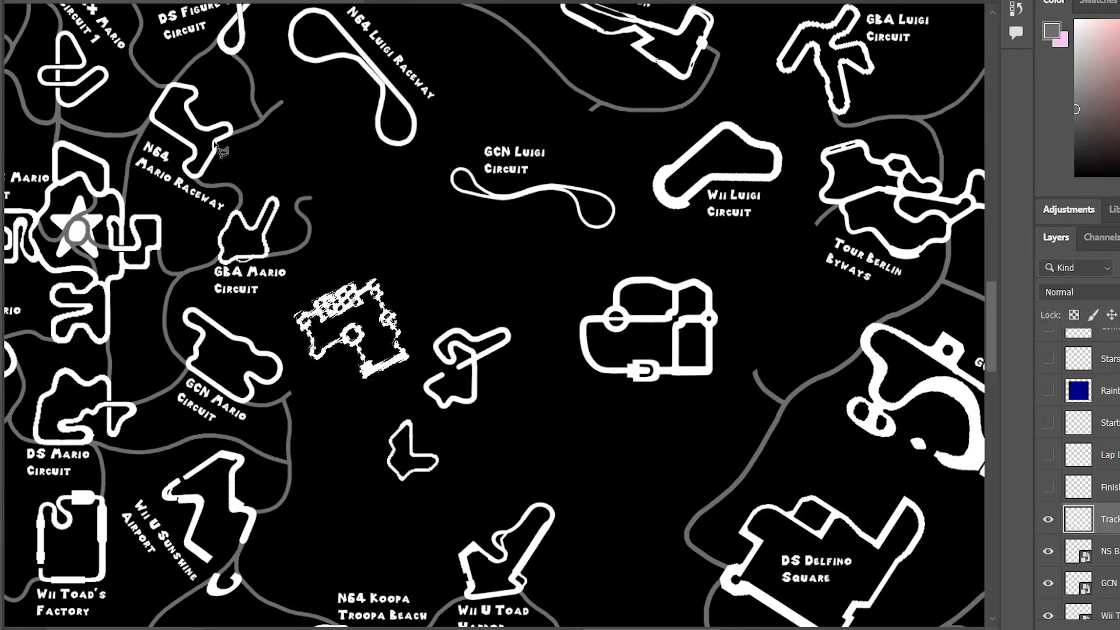
click(288, 188)
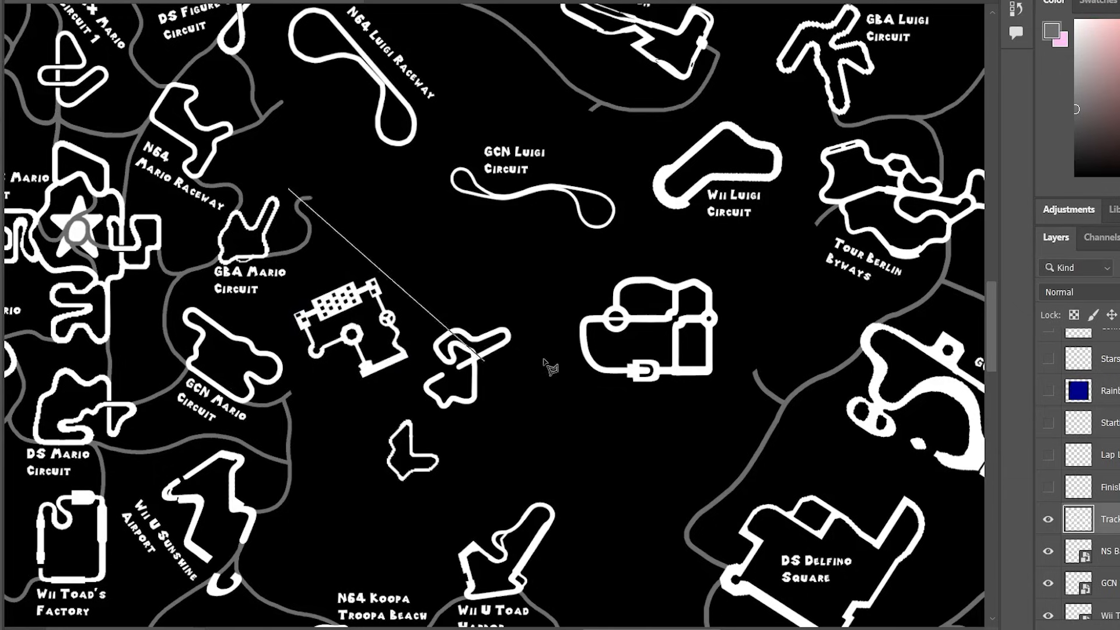
double_click(260, 182)
click(584, 213)
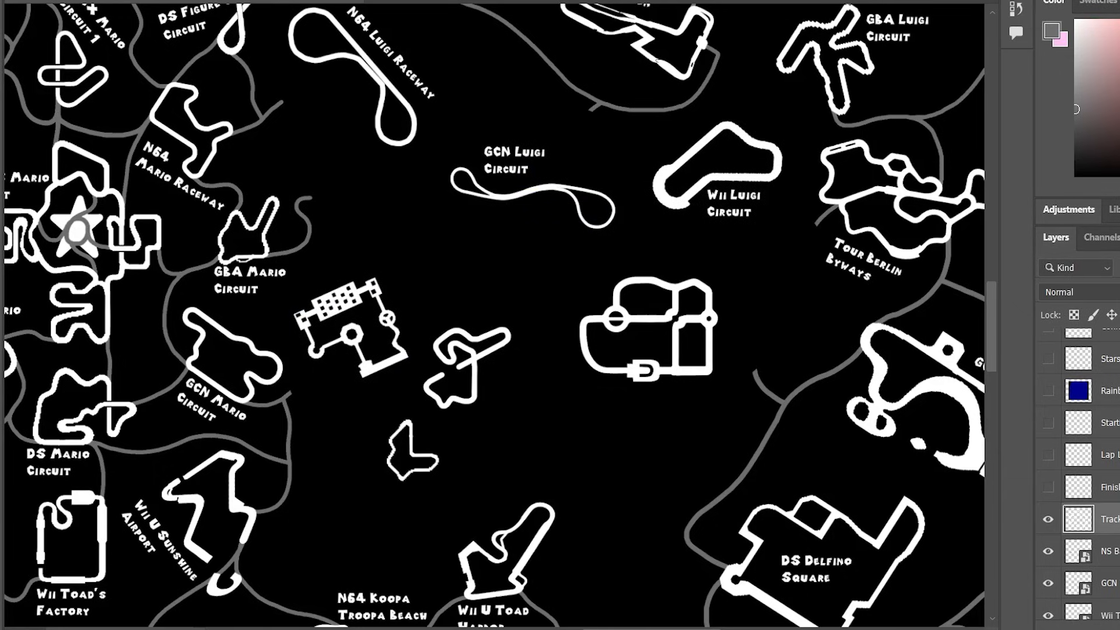
Move the unlabeled S-shaped track southeast of Tour Piranha Plant Cove into the open area south of N64 Luigi Raceway.
scroll(512, 420, right, 10)
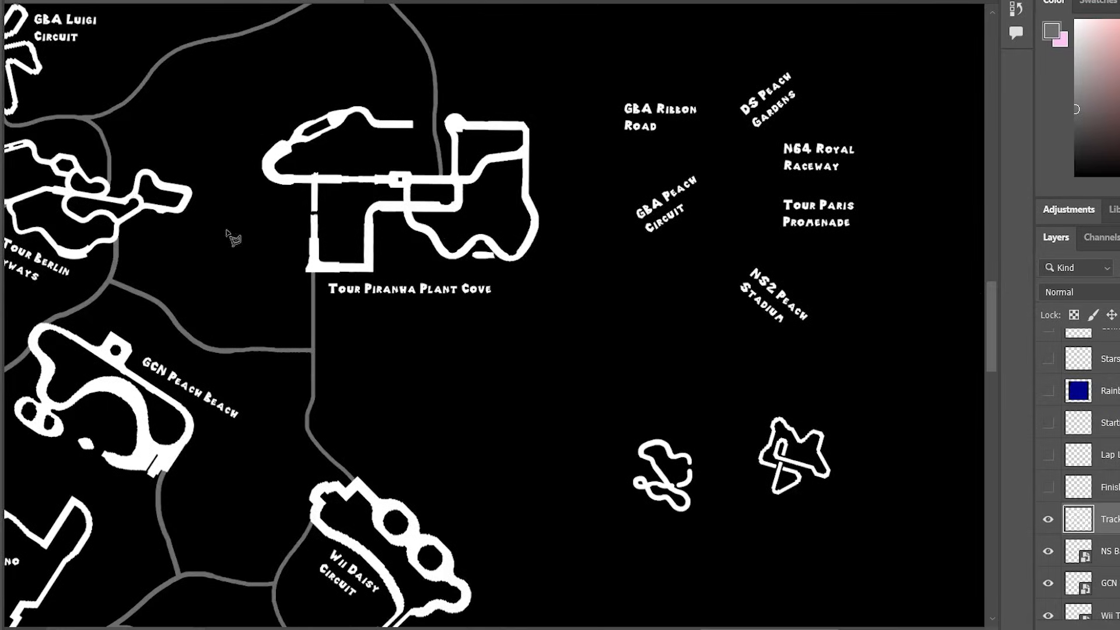
drag(616, 435, 715, 527)
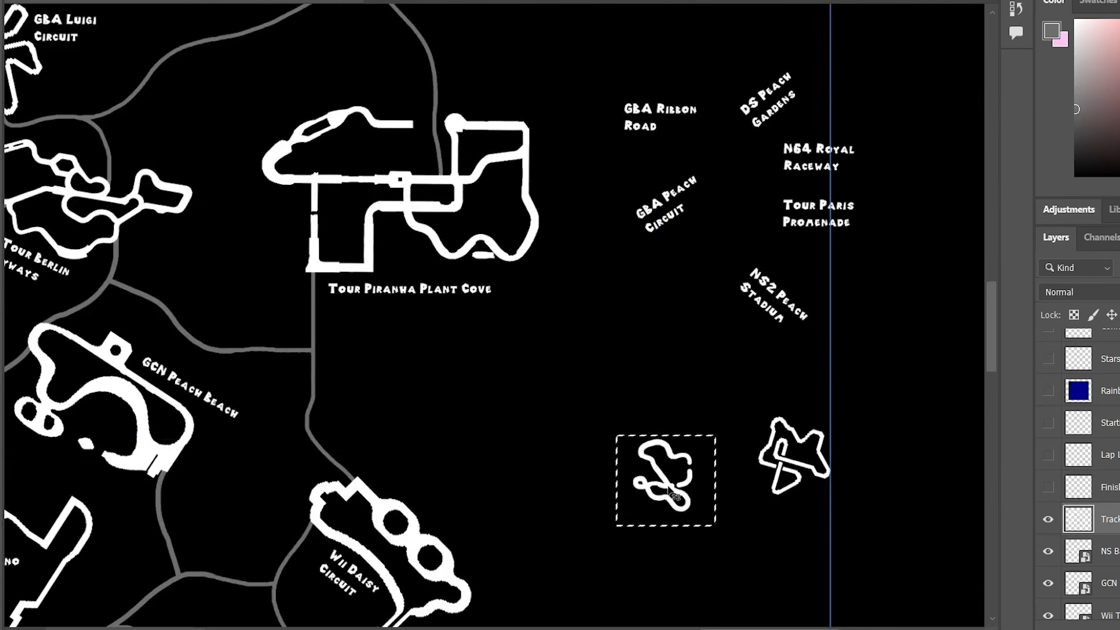
drag(672, 493, 96, 333)
drag(719, 627, 605, 628)
drag(901, 321, 358, 221)
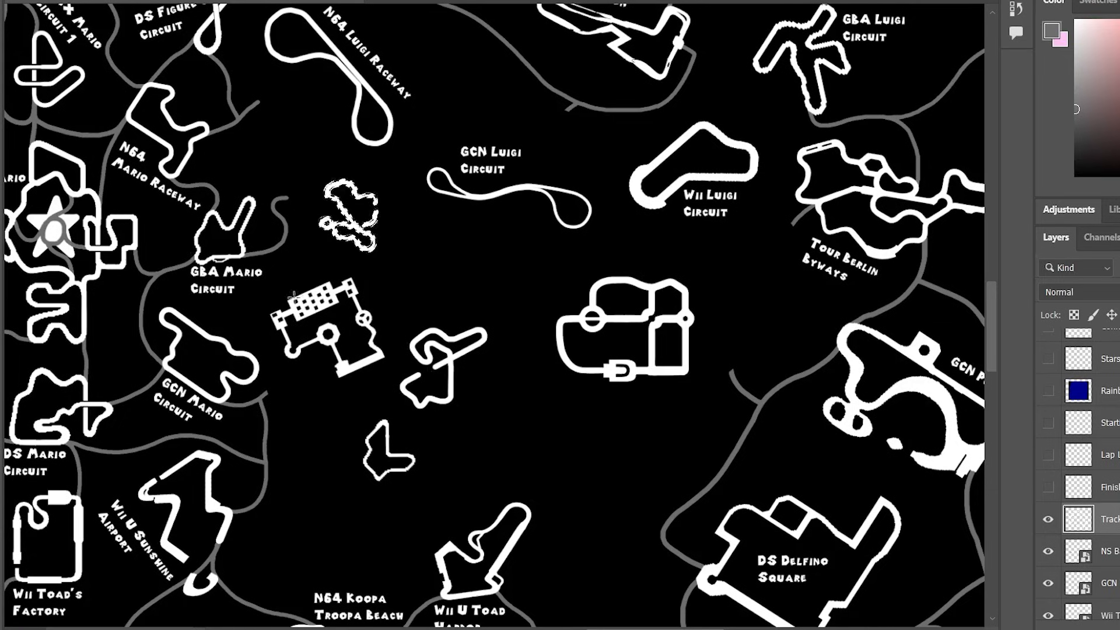
Lasso the checkered, looped and small arrow-shaped tracks together and shift them slightly southeast.
click(264, 297)
click(351, 260)
click(435, 297)
click(508, 306)
click(509, 397)
click(411, 506)
click(323, 495)
click(299, 377)
click(265, 340)
click(264, 296)
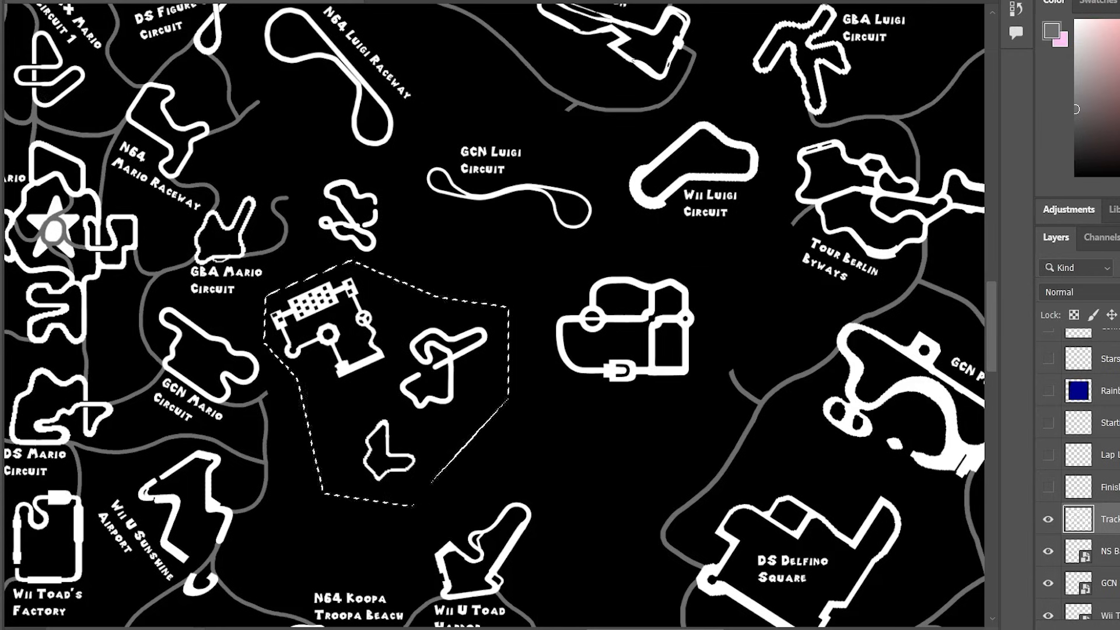
drag(346, 375, 364, 398)
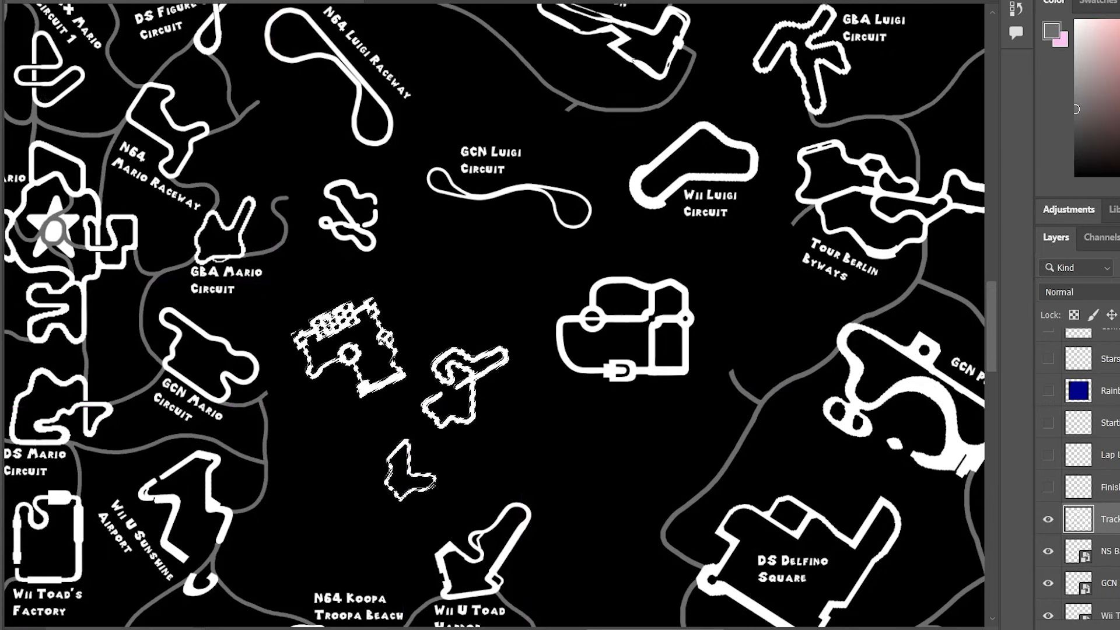
Enlarge the S-shaped track south of N64 Luigi Raceway with Free Transform and nudge it slightly northeast.
drag(302, 164, 396, 269)
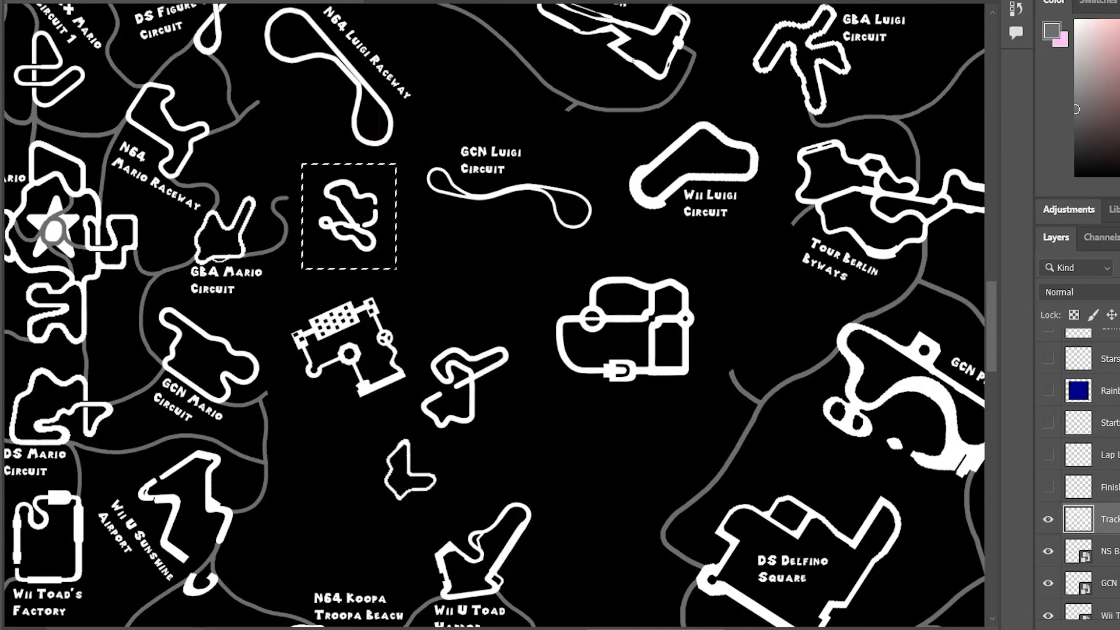
click(55, 2)
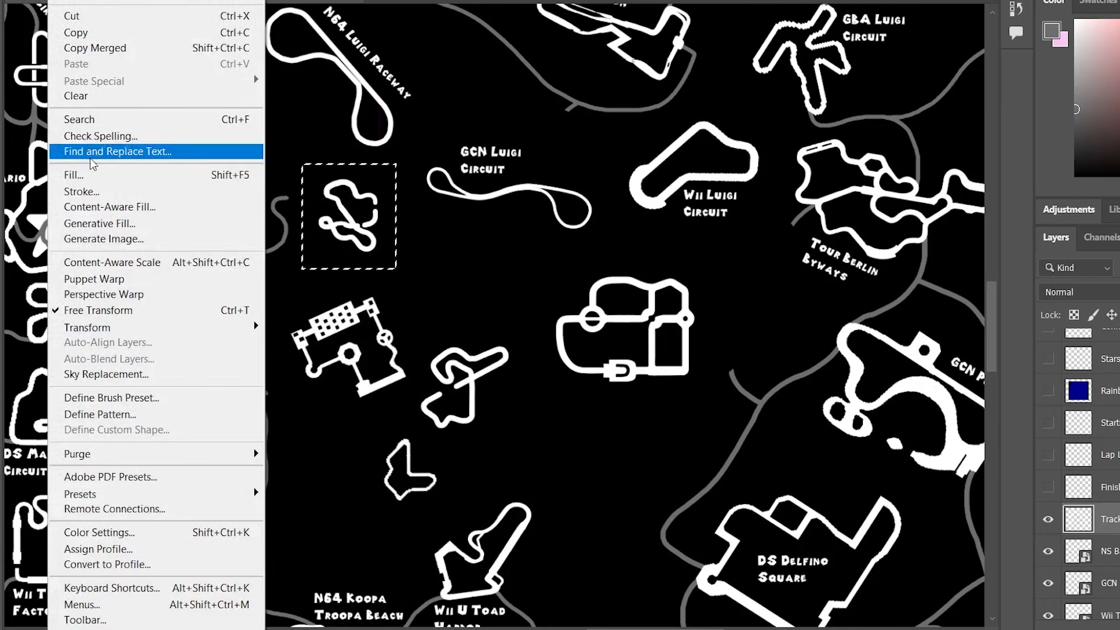
click(98, 313)
drag(397, 268, 420, 296)
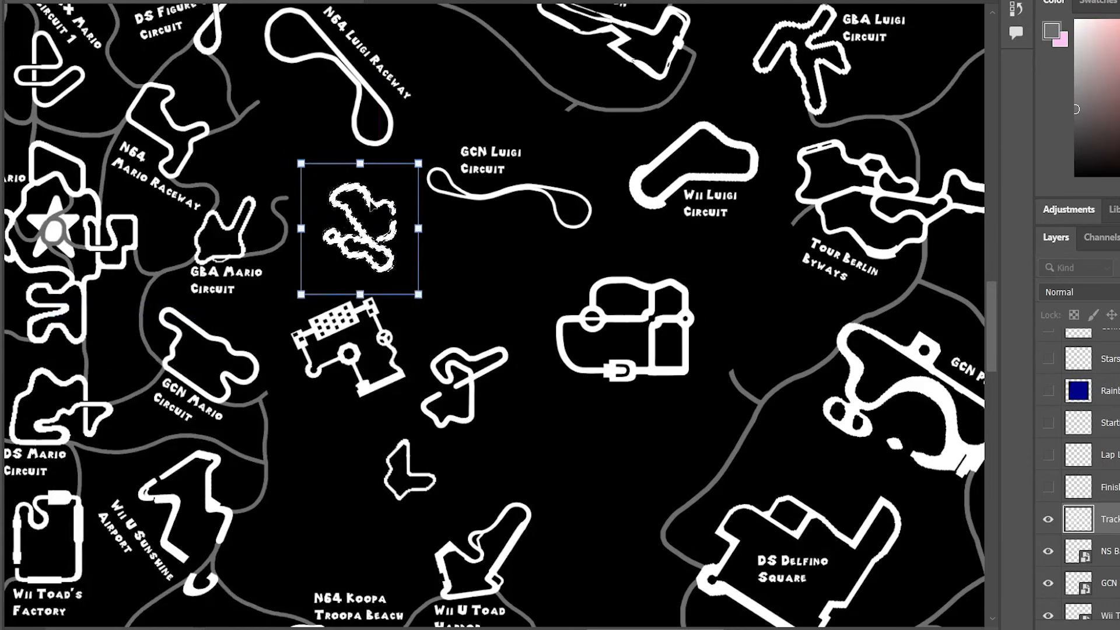
mouse_move(369, 248)
mouse_down()
mouse_move(435, 274)
mouse_move(384, 233)
mouse_move(374, 241)
mouse_up()
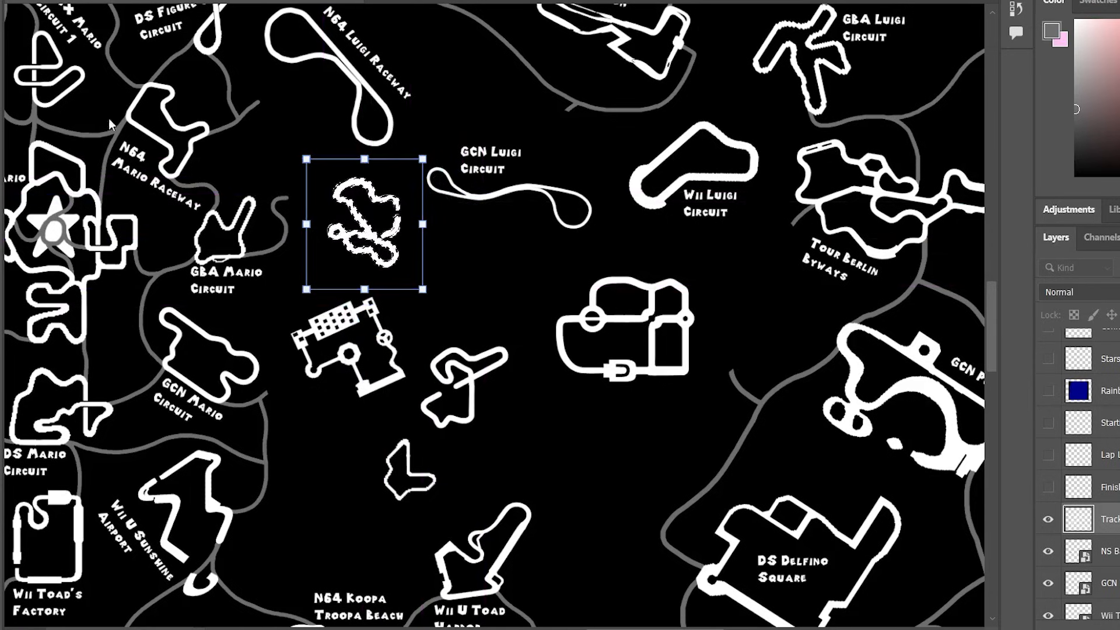
key(Return)
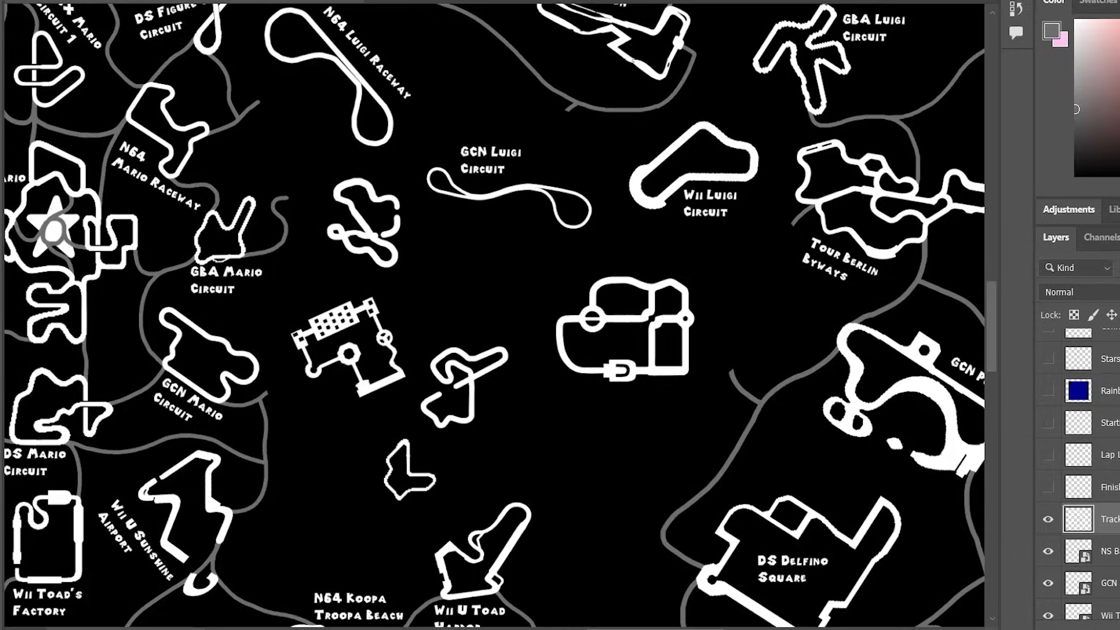
Place the square GBA course image, shrink it and rotate it about 28° counterclockwise between N64 Mario Raceway and N64 Luigi Raceway.
mouse_move(501, 629)
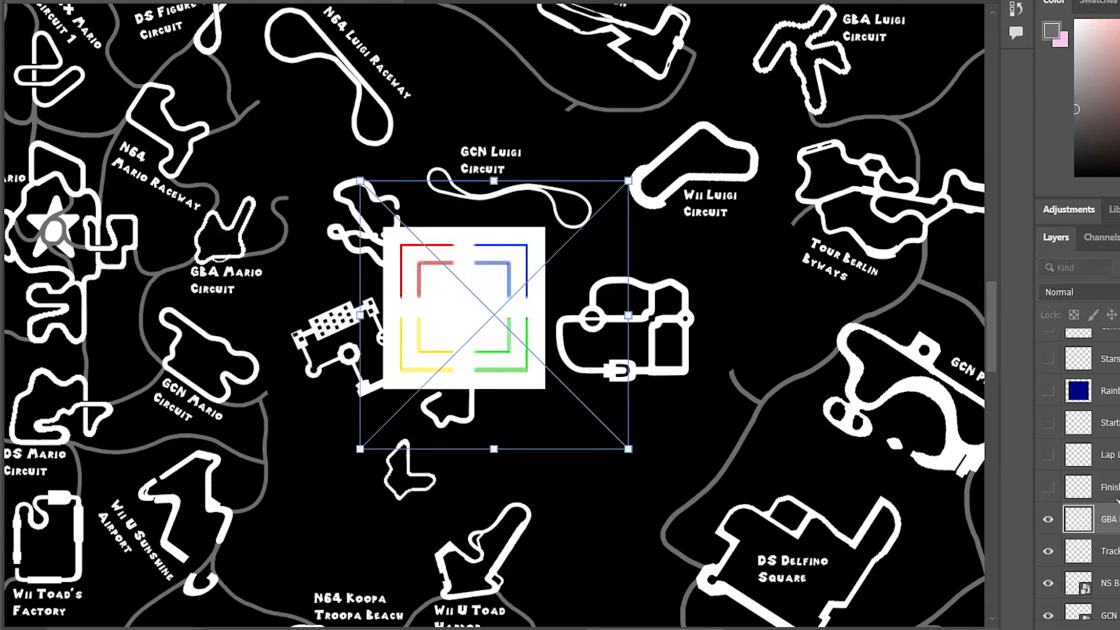
key(Return)
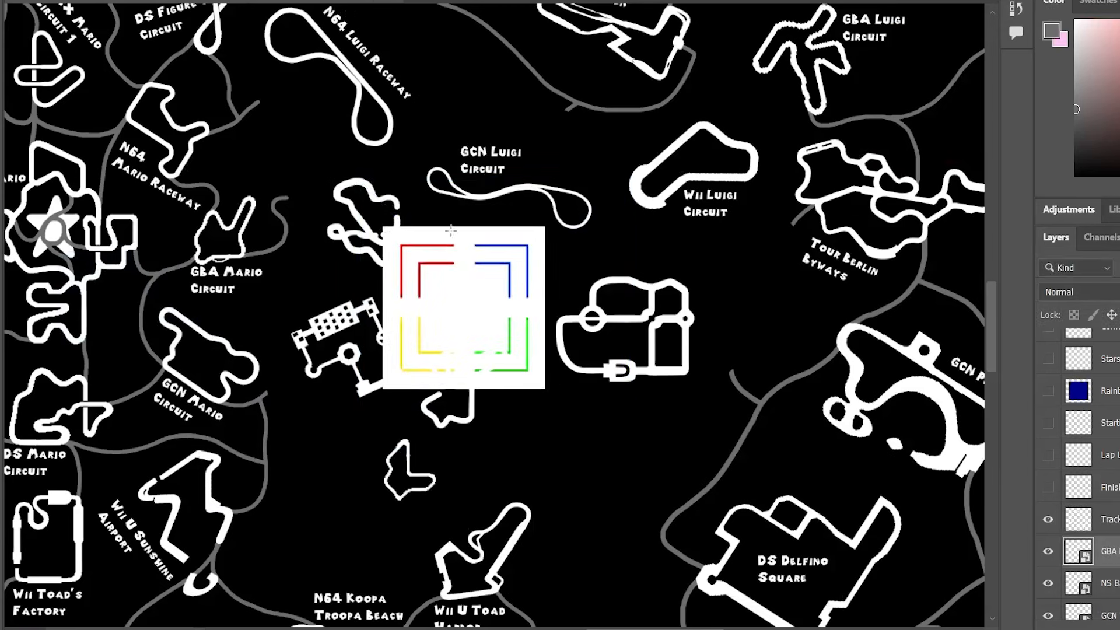
click(61, 1)
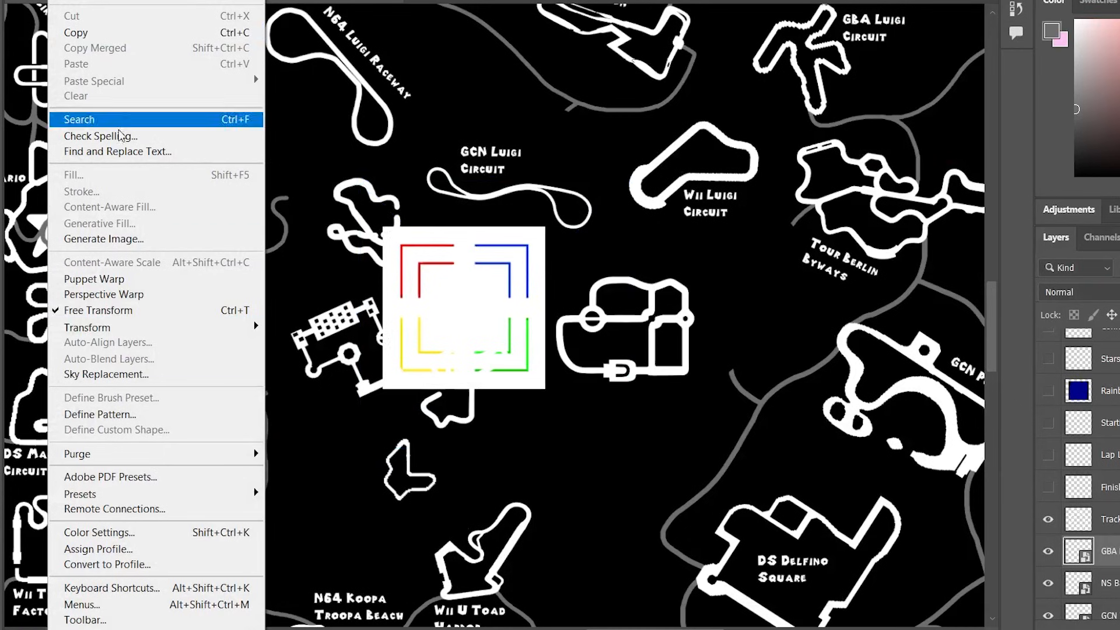
click(99, 318)
drag(494, 175, 487, 344)
drag(486, 385, 294, 142)
drag(308, 89, 272, 94)
drag(301, 151, 296, 142)
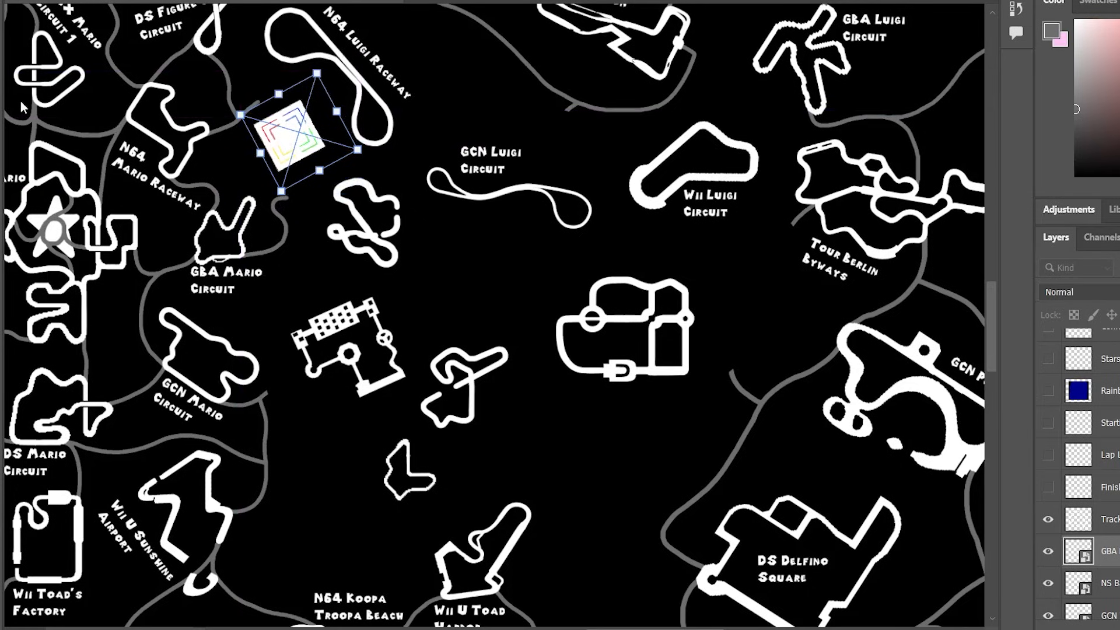
drag(261, 153, 250, 159)
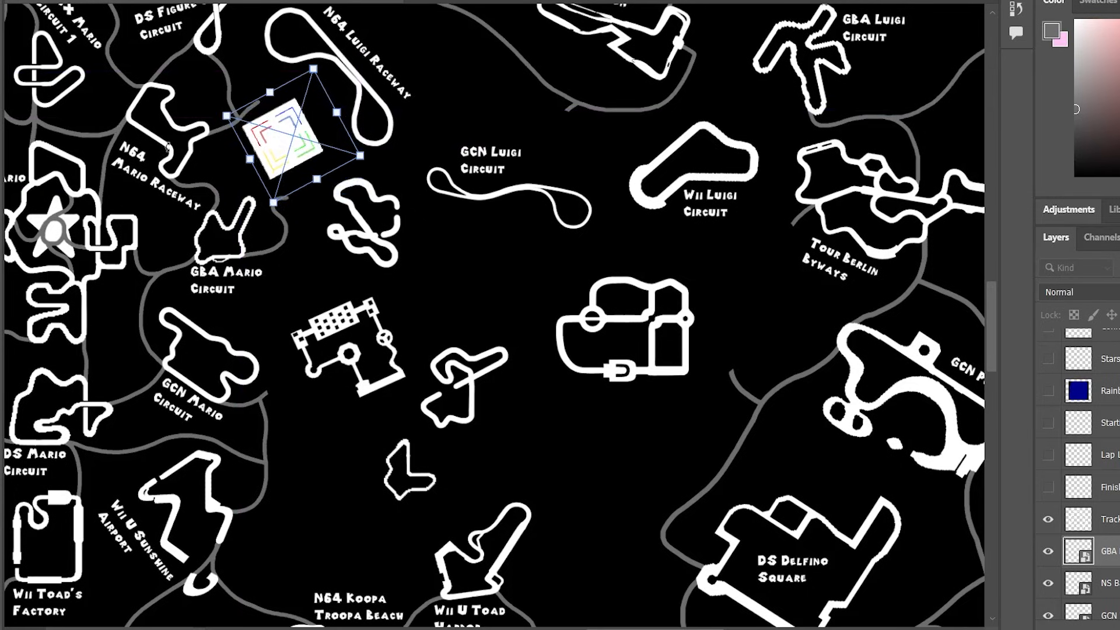
key(Return)
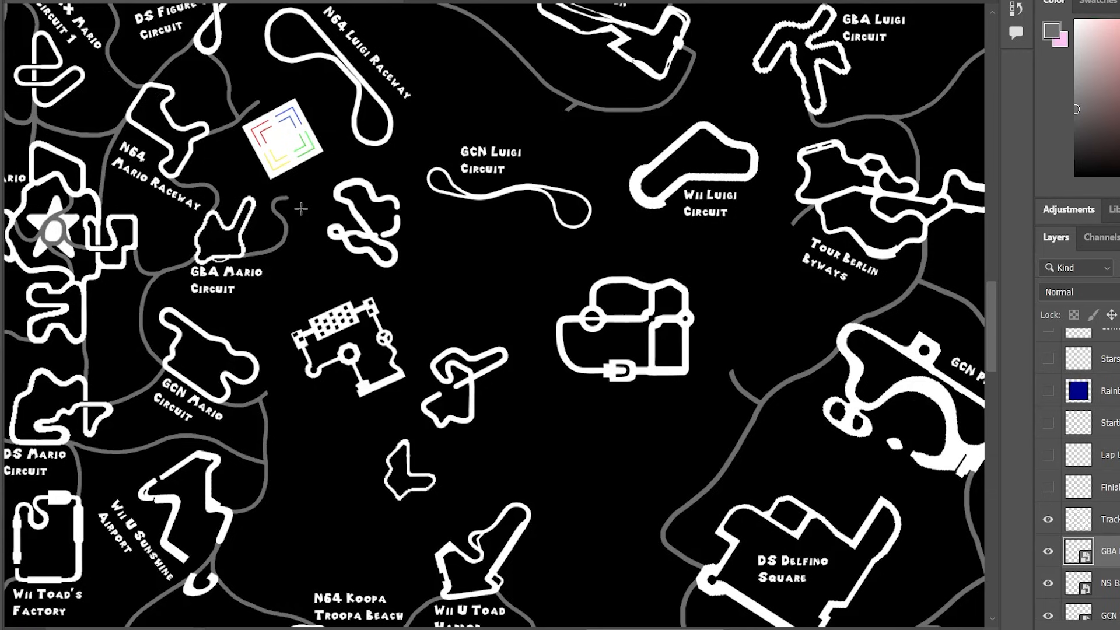
Move the last unlabeled star-like track from the map's far east to the space northwest of DS Delfino Square, on the track layer.
scroll(306, 199, down, 1)
scroll(262, 178, up, 1)
scroll(344, 316, right, 15)
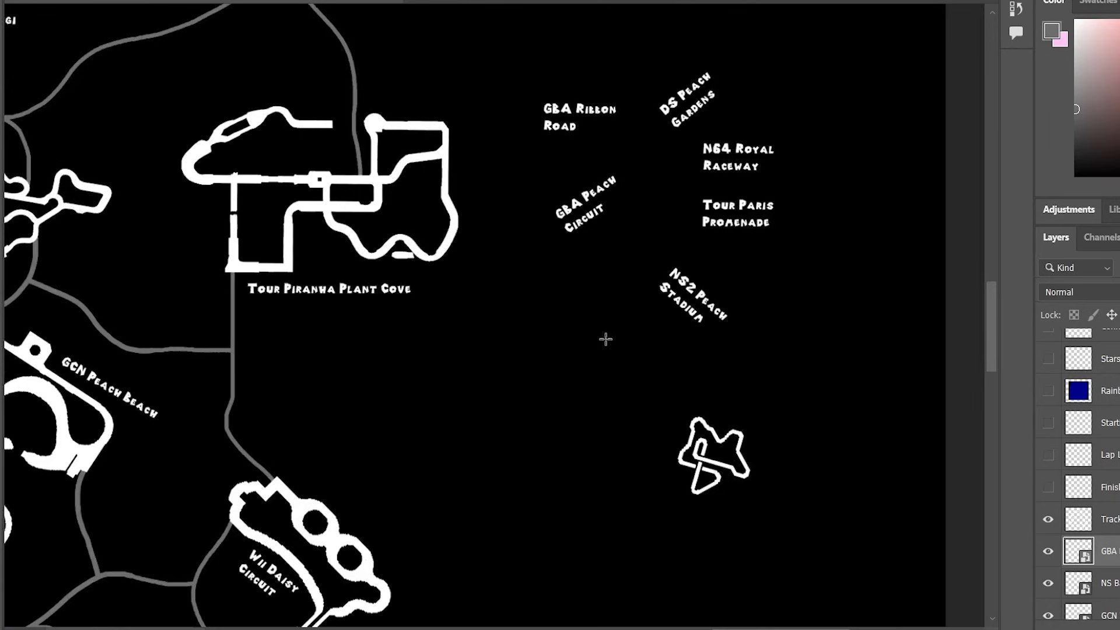
drag(652, 399, 787, 514)
click(1097, 519)
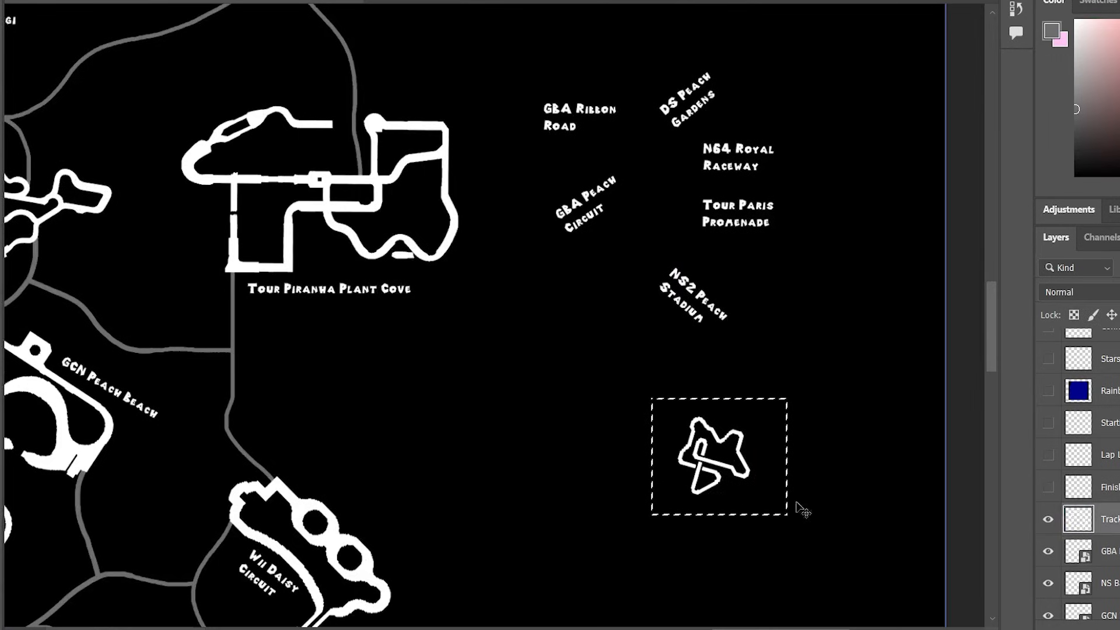
drag(708, 477, 155, 470)
scroll(513, 595, left, 5)
scroll(753, 499, left, 1)
drag(753, 499, 312, 475)
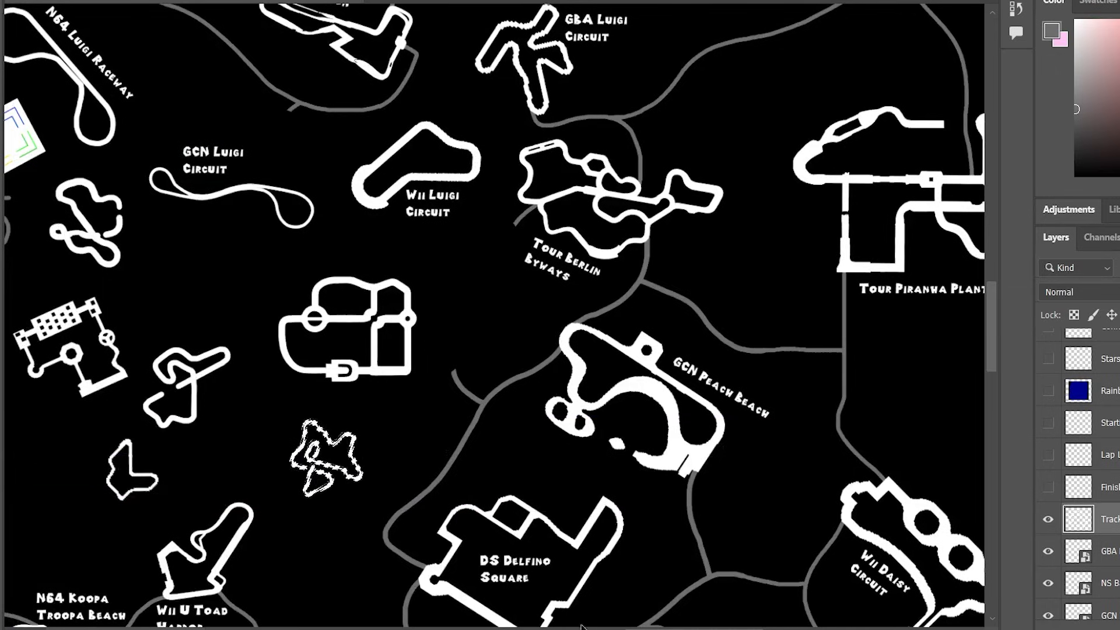
Enlarge the star-like track northwest of DS Delfino Square with Free Transform and nudge it slightly southeast.
click(59, 1)
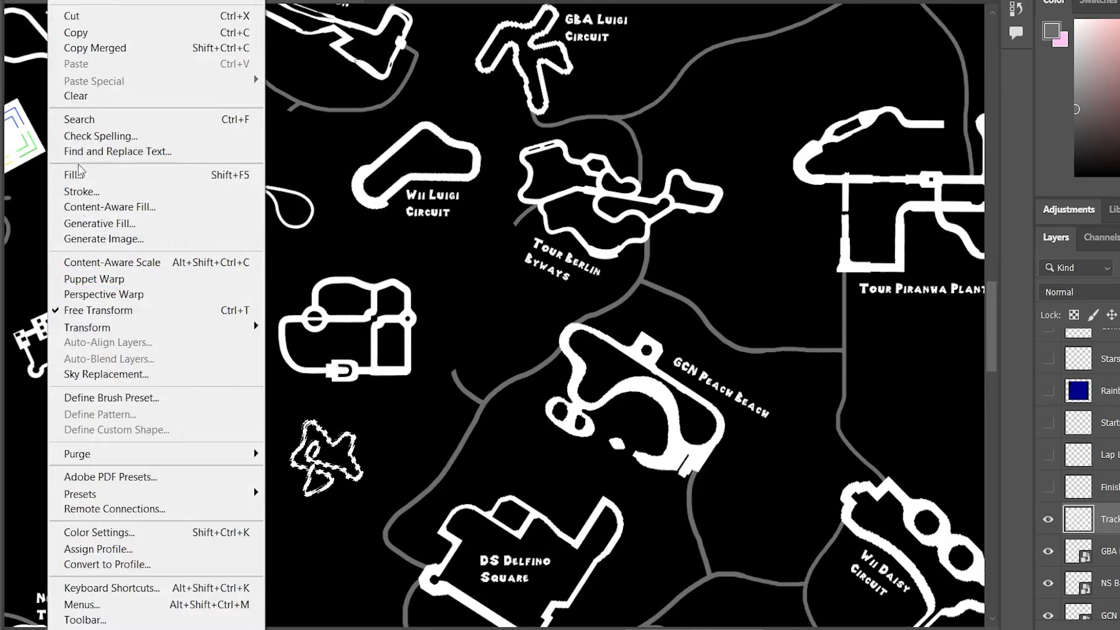
click(98, 310)
drag(290, 419, 271, 398)
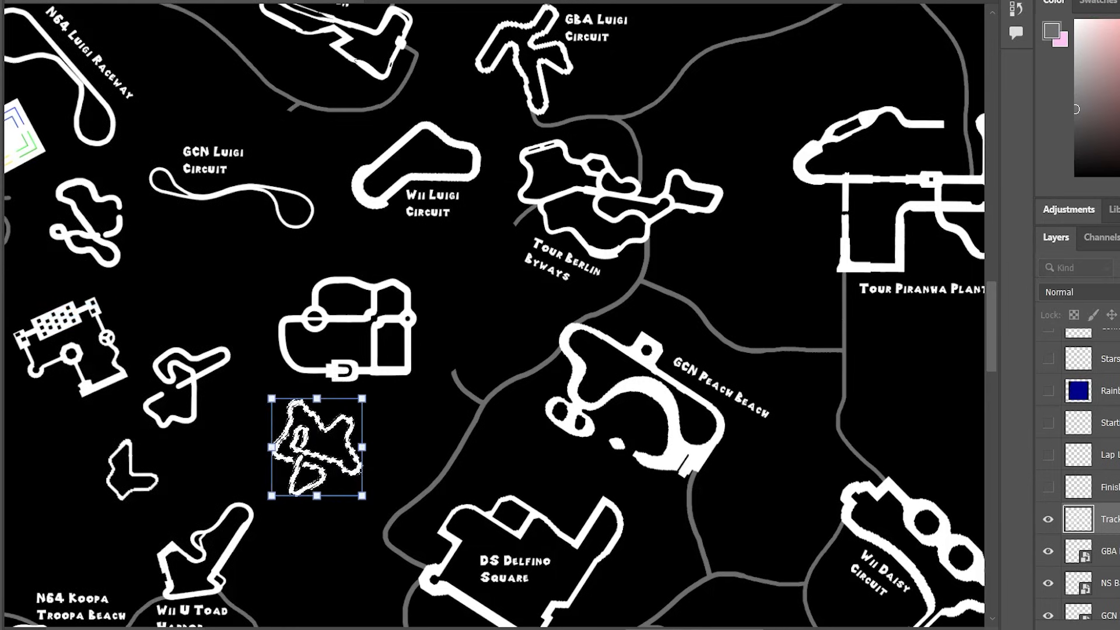
key(Return)
drag(352, 479, 363, 490)
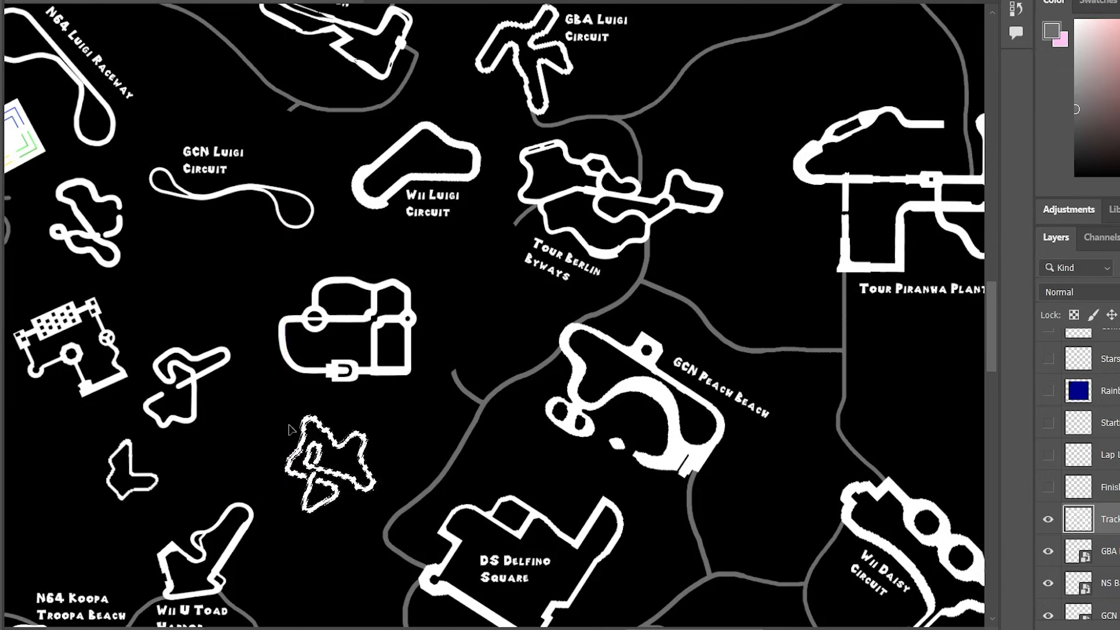
Rotate the star-like track about 20° clockwise with Free Transform and nudge it slightly down.
click(61, 1)
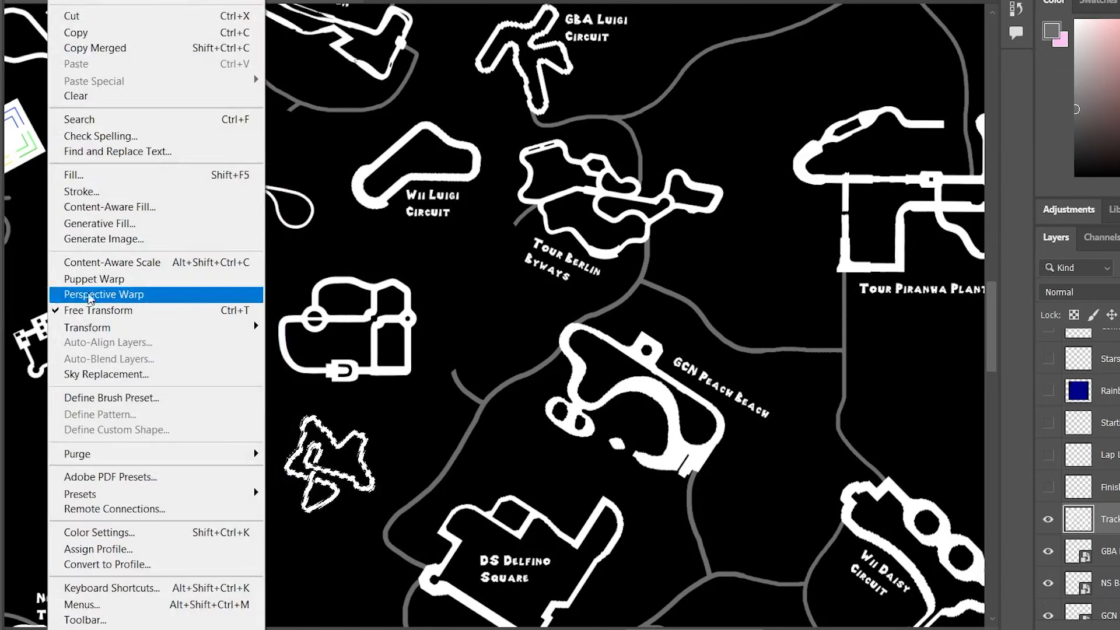
click(91, 315)
drag(280, 401, 304, 389)
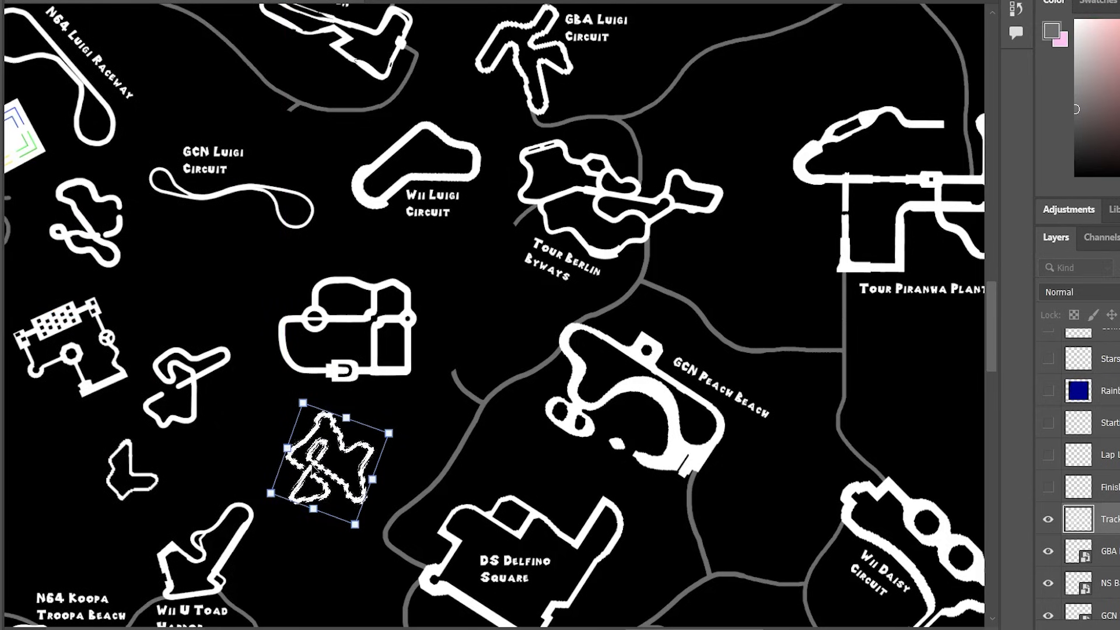
drag(326, 430, 326, 434)
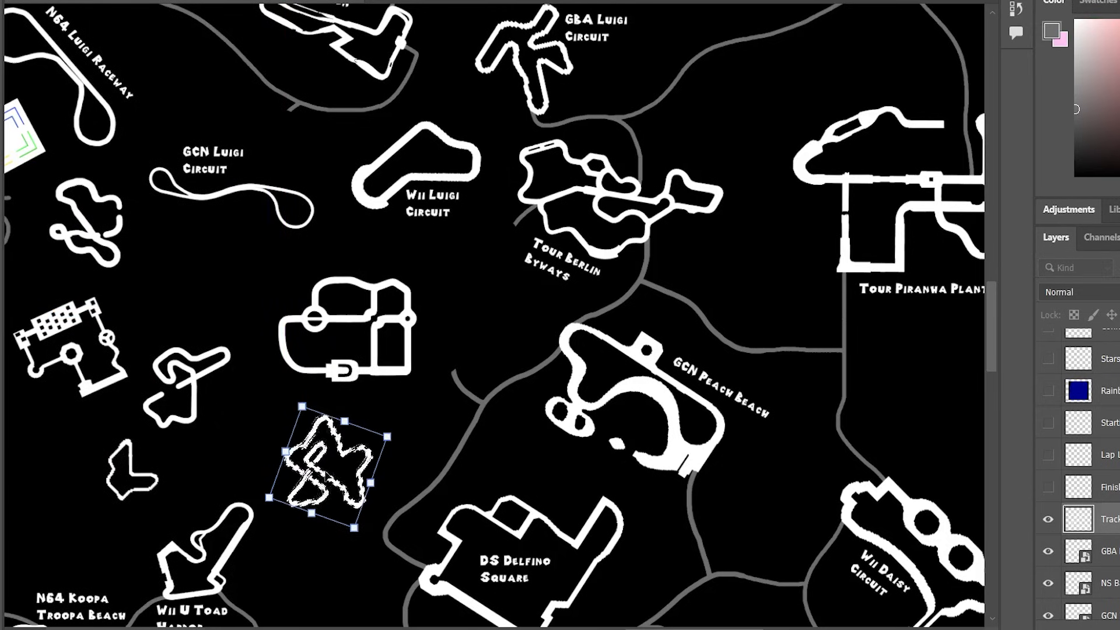
key(Return)
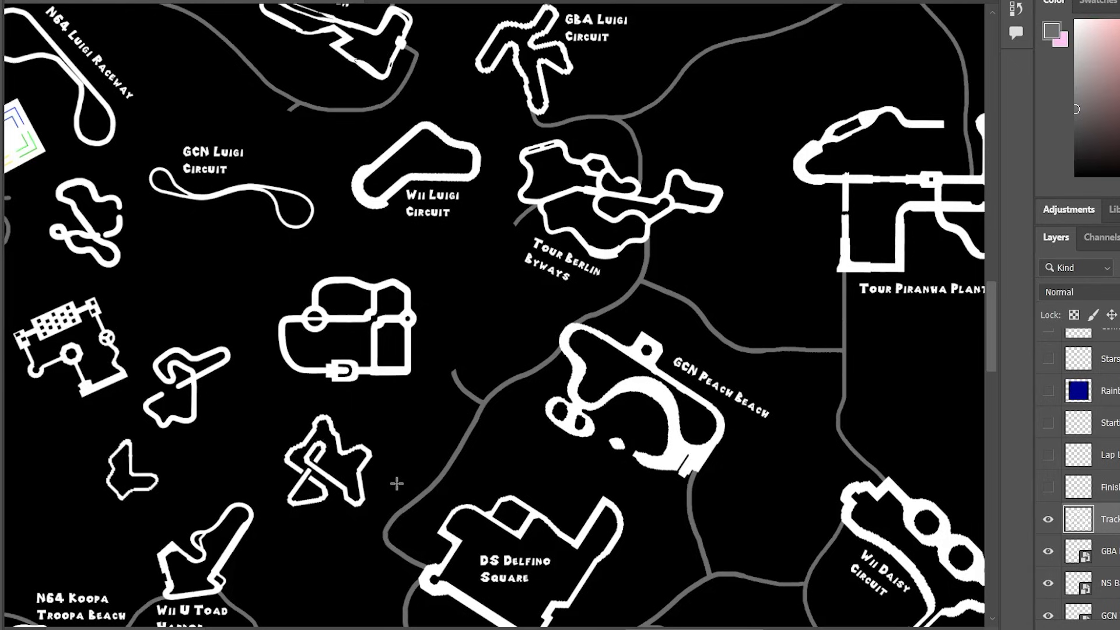
Place the second square GBA course image, shrink it and rotate it about 38° counterclockwise just north of N64 Koopa Troopa Beach.
scroll(458, 507, down, 3)
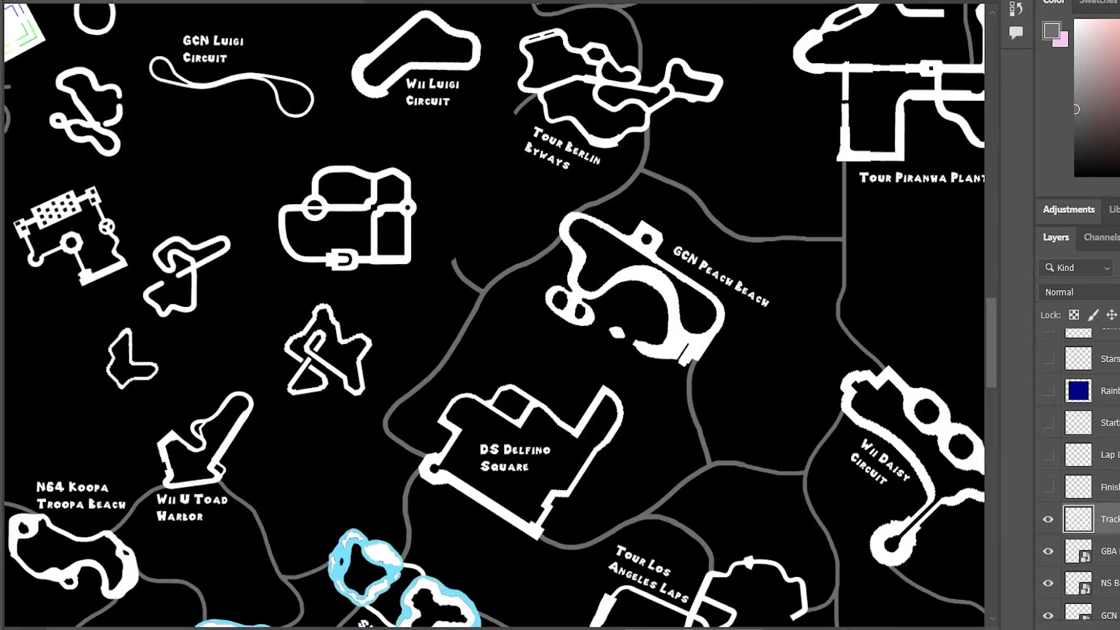
scroll(441, 568, left, 5)
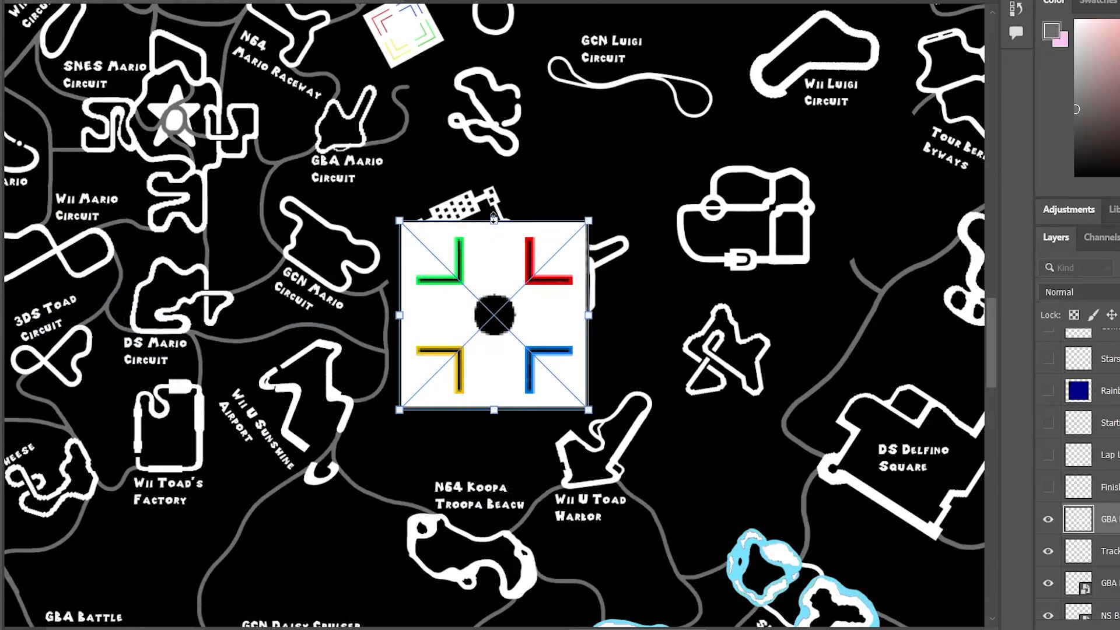
drag(495, 218, 464, 411)
drag(429, 445, 447, 419)
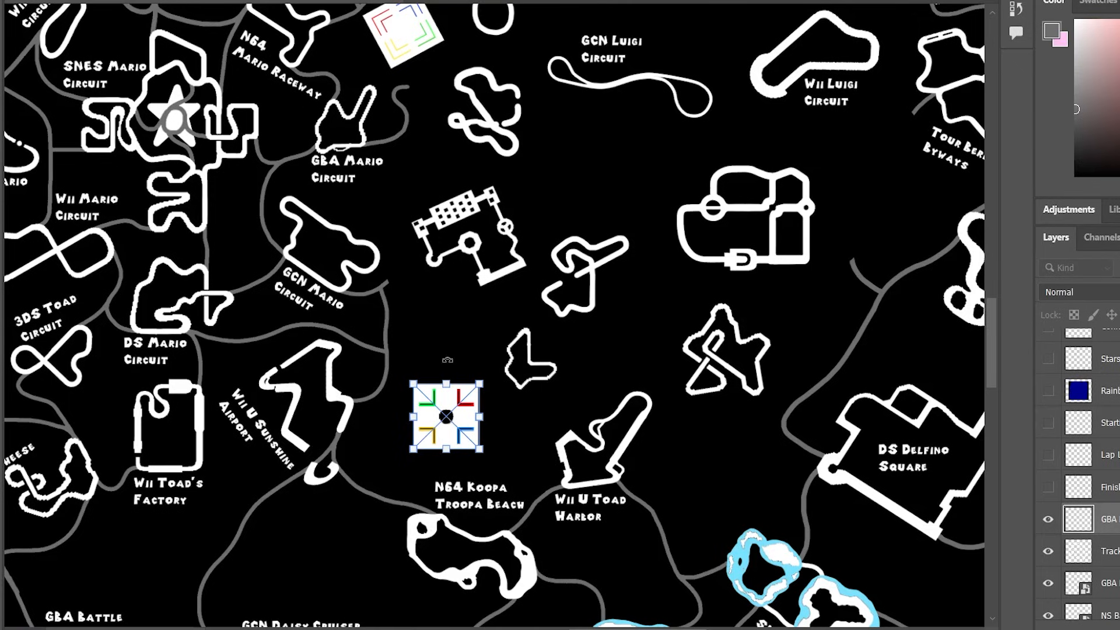
drag(445, 365, 407, 368)
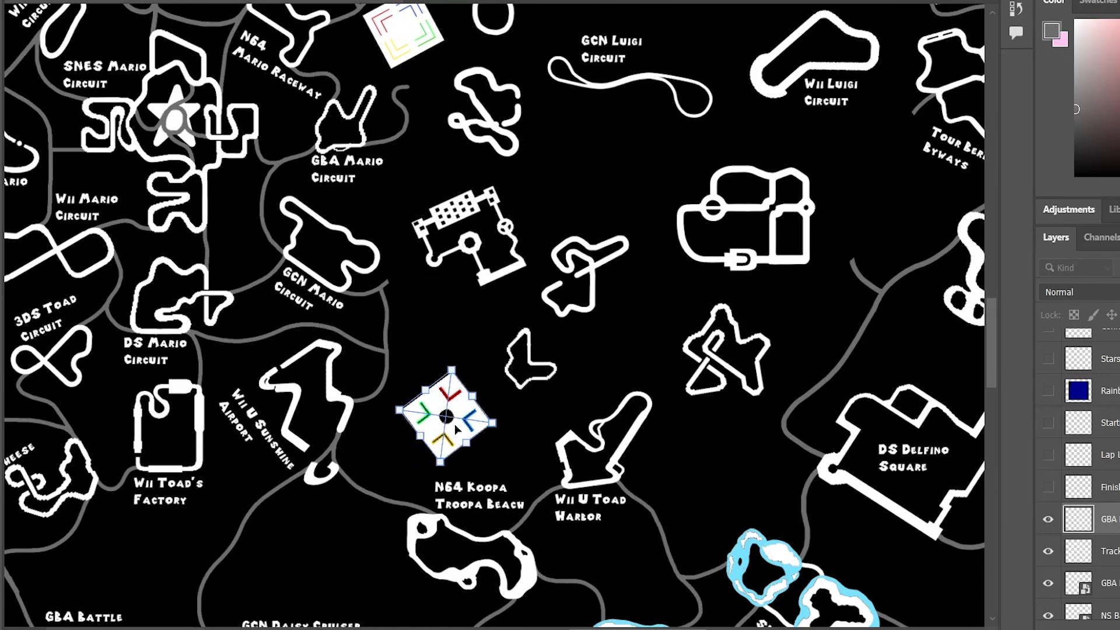
drag(457, 424, 465, 421)
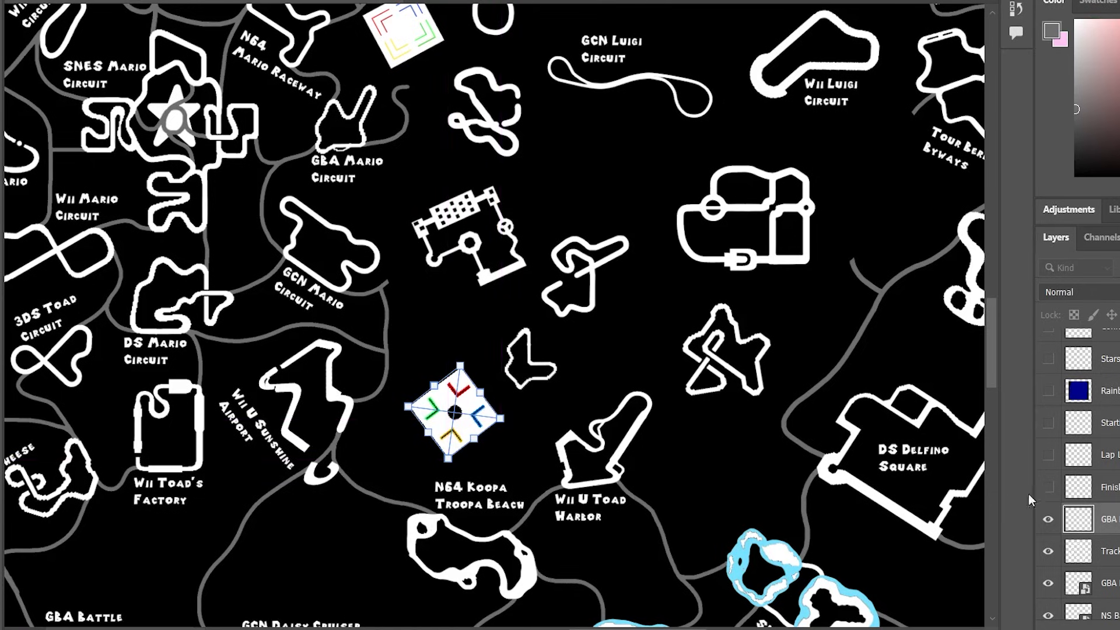
Show the coloured BKGD layer to check which regions the placed tracks fall in, and hide it again.
scroll(1112, 538, up, 3)
scroll(1094, 545, down, 4)
scroll(1069, 582, down, 10)
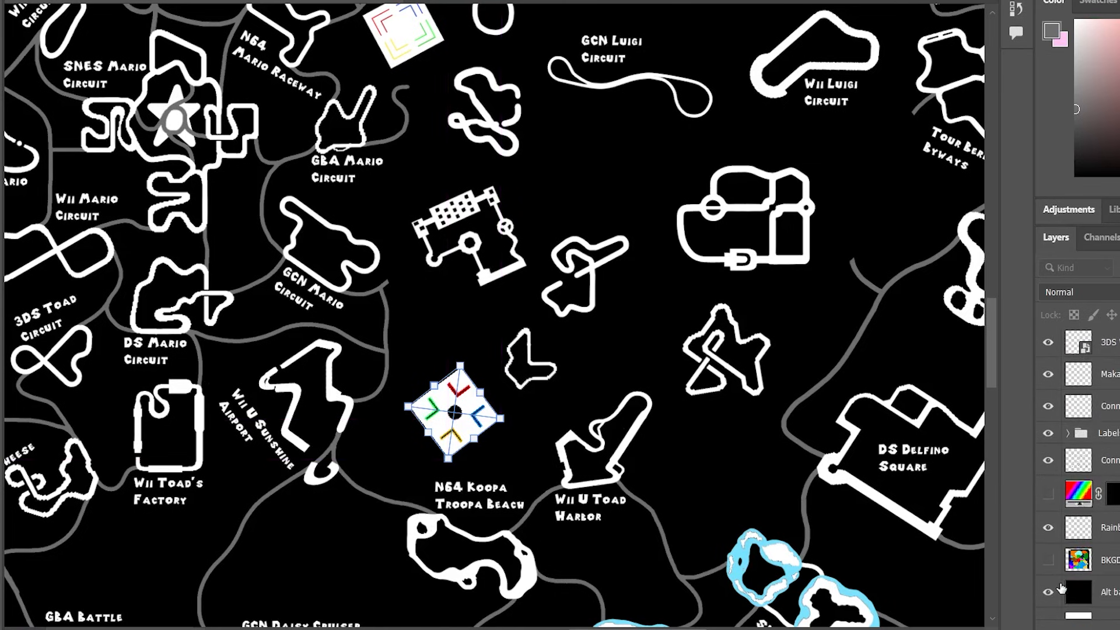
click(1049, 560)
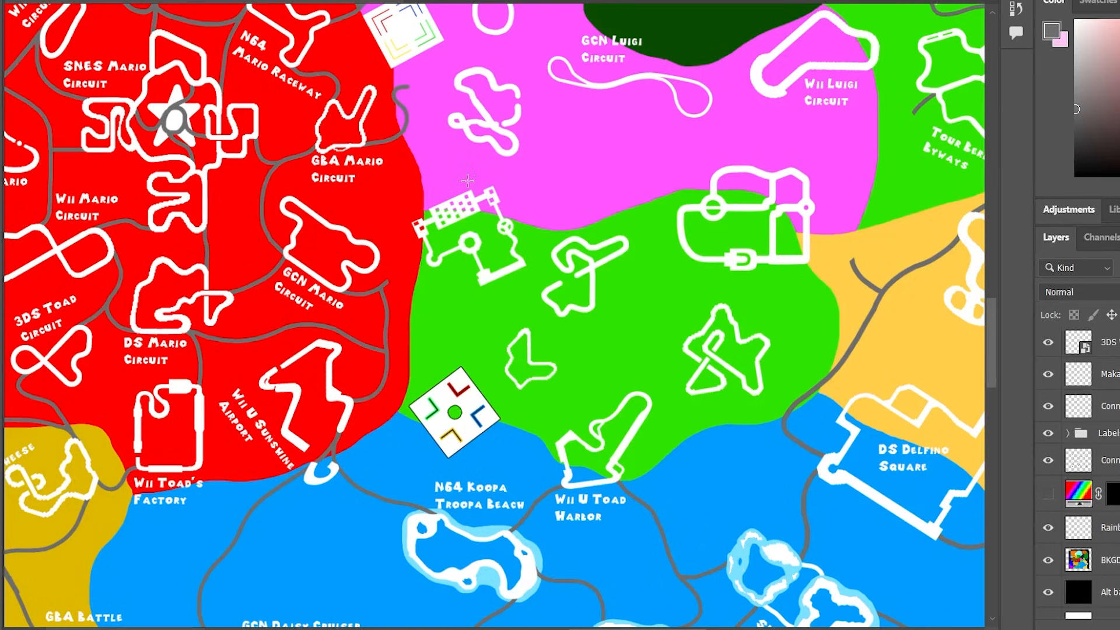
scroll(476, 252, up, 3)
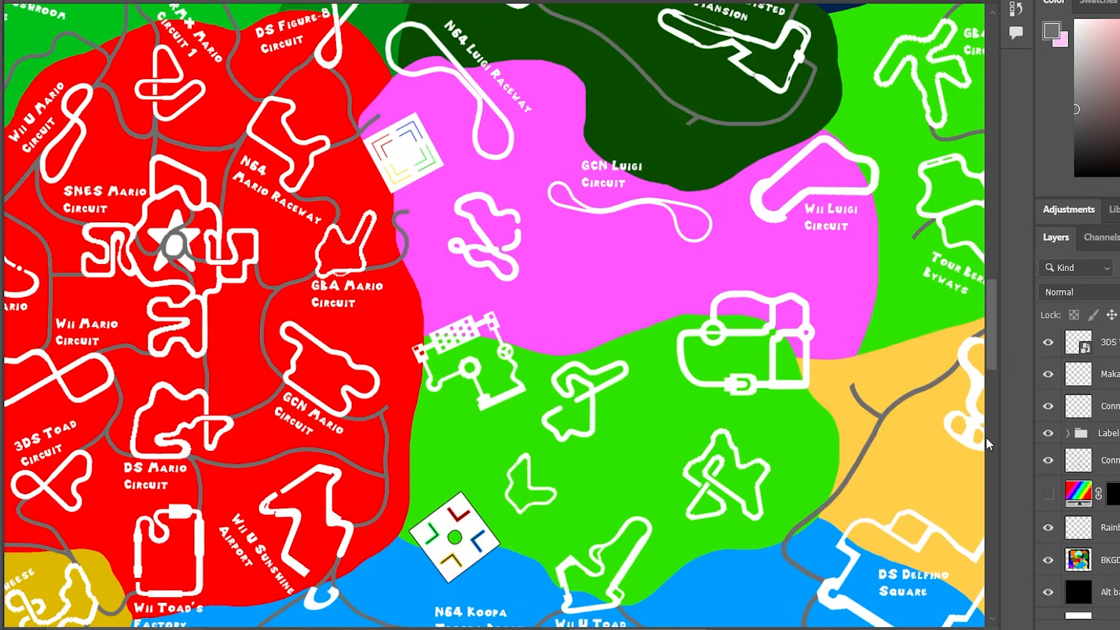
click(1049, 560)
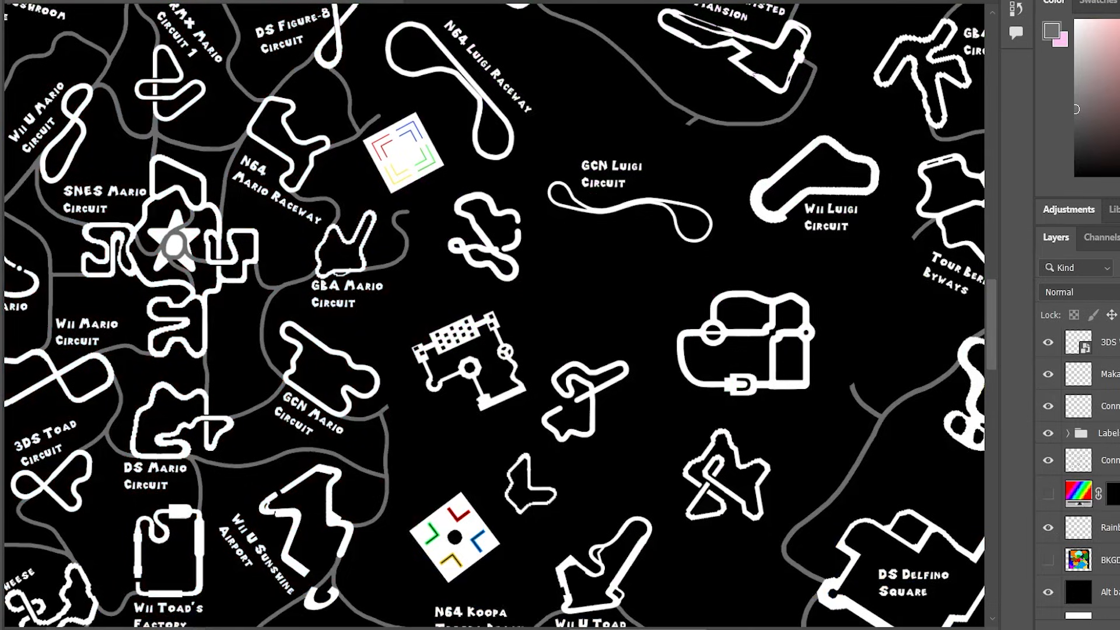
On the connecting roads layer, erase the loose road stub northeast of the junction between N64 Mario Raceway and DS Figure-8 Circuit.
click(1108, 459)
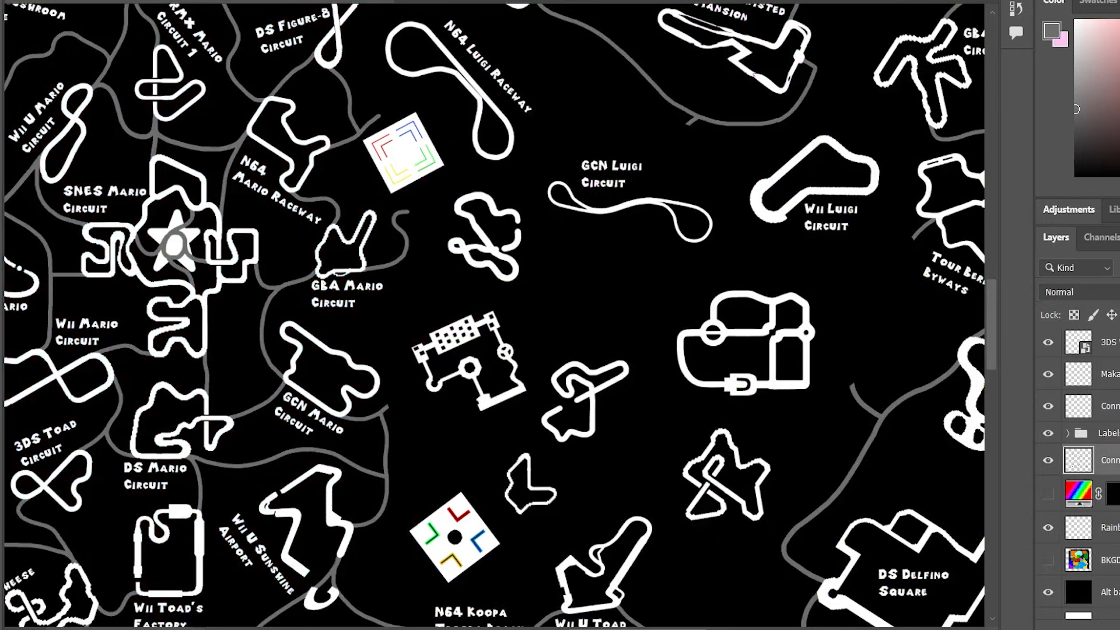
key(z)
drag(401, 118, 480, 115)
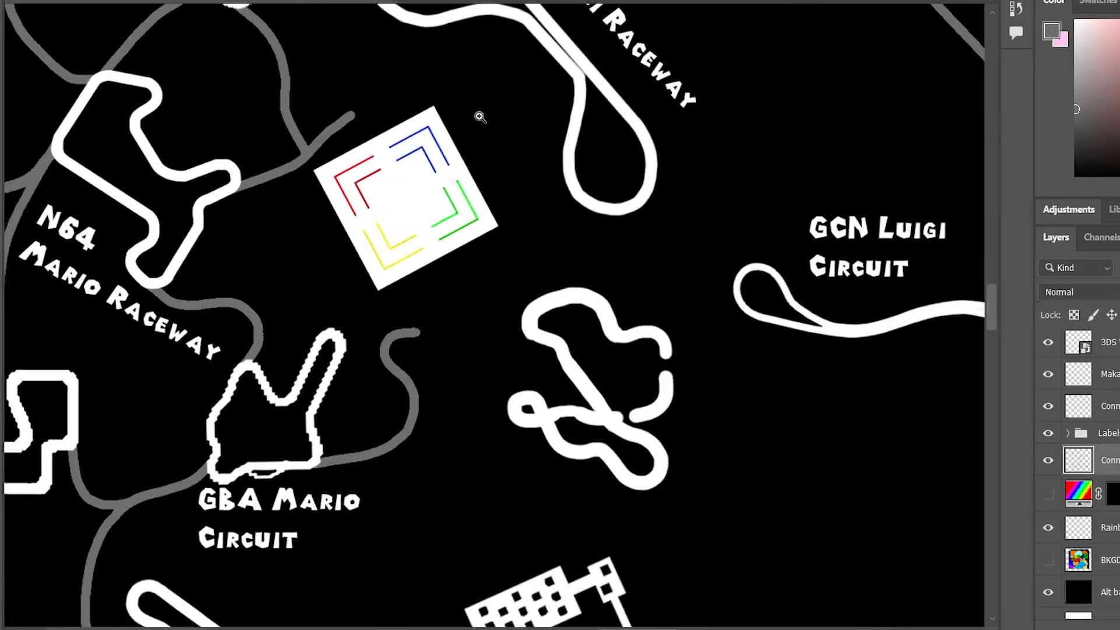
scroll(395, 296, up, 5)
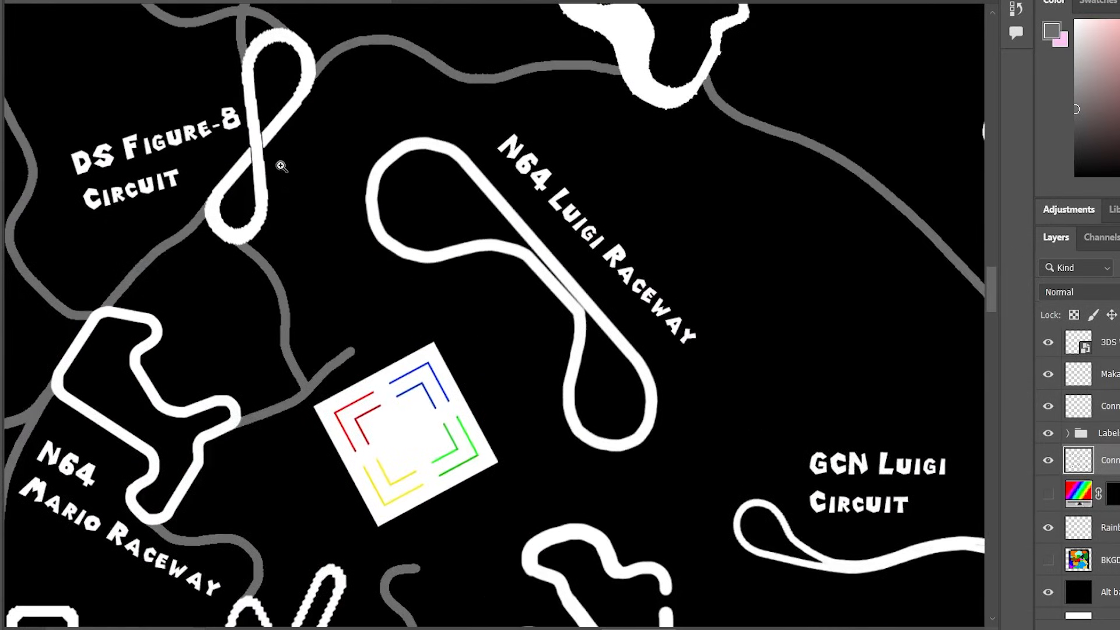
scroll(420, 211, up, 1)
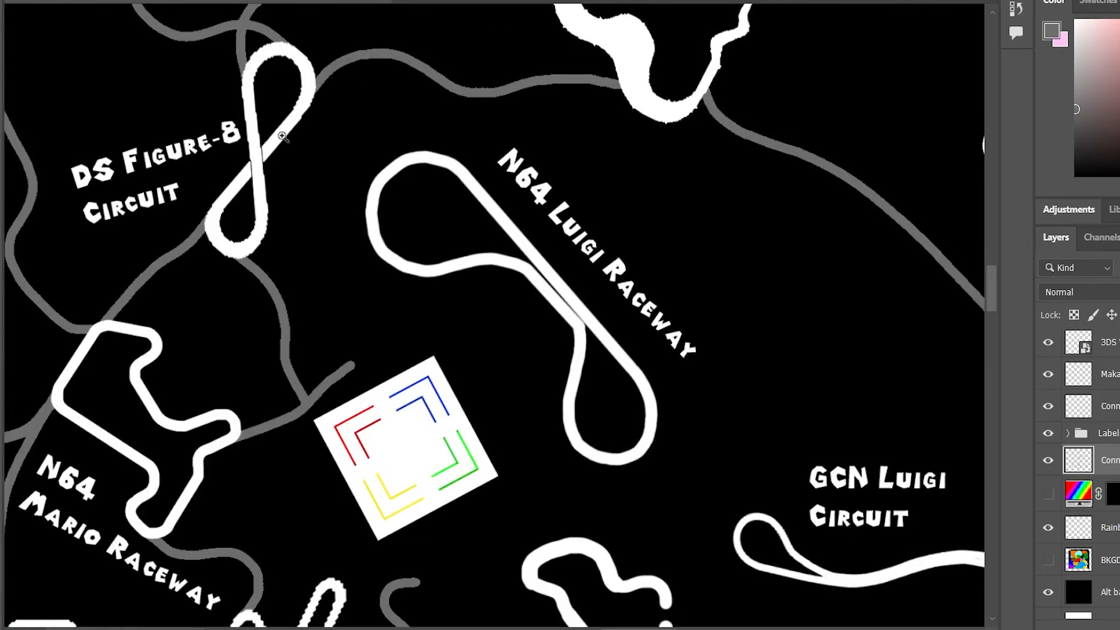
scroll(315, 291, up, 4)
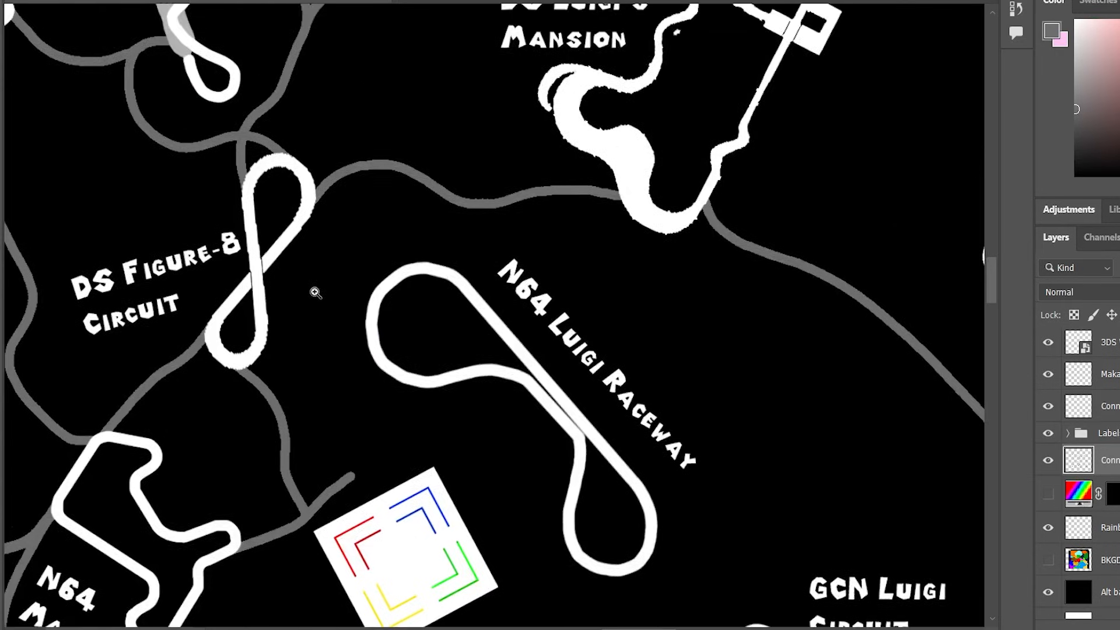
scroll(315, 293, down, 2)
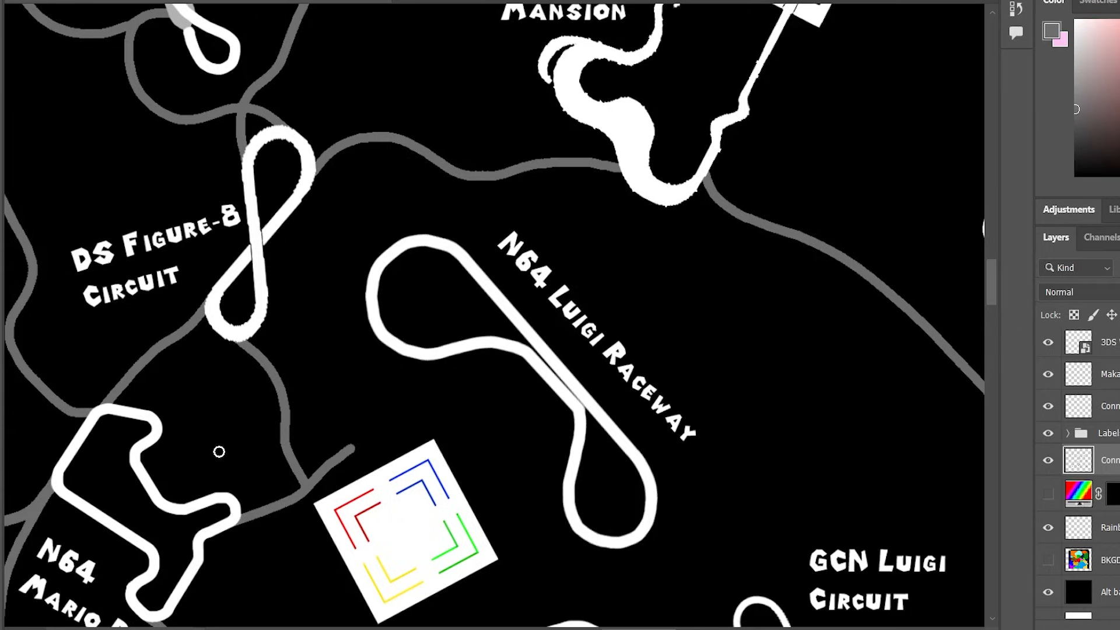
right_click(2, 263)
click(59, 263)
mouse_move(345, 448)
mouse_down()
mouse_move(330, 481)
mouse_move(309, 471)
mouse_up()
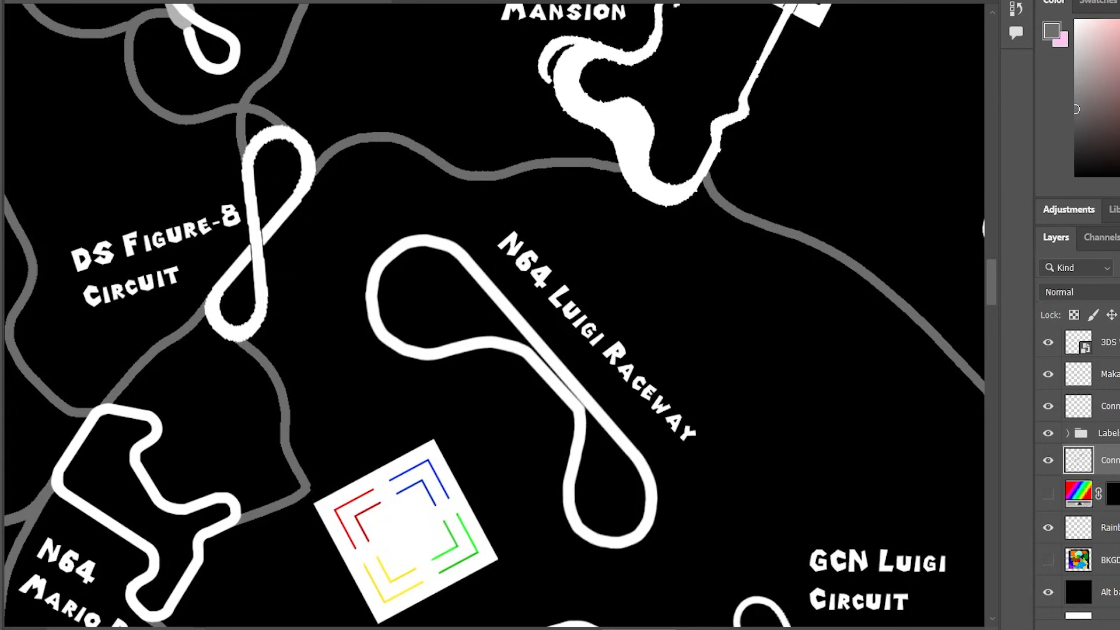
Move the square GBA course northwest so its western corner meets the road junction east of N64 Mario Raceway.
drag(374, 513, 359, 498)
scroll(563, 437, down, 2)
scroll(563, 437, down, 1)
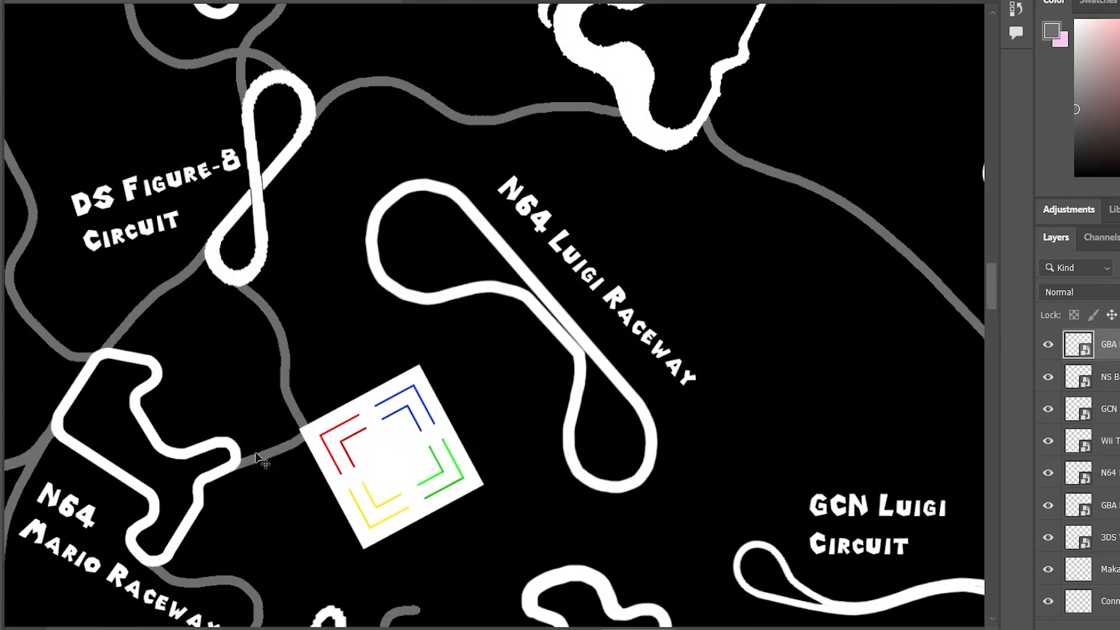
scroll(513, 542, down, 1)
scroll(513, 542, down, 1)
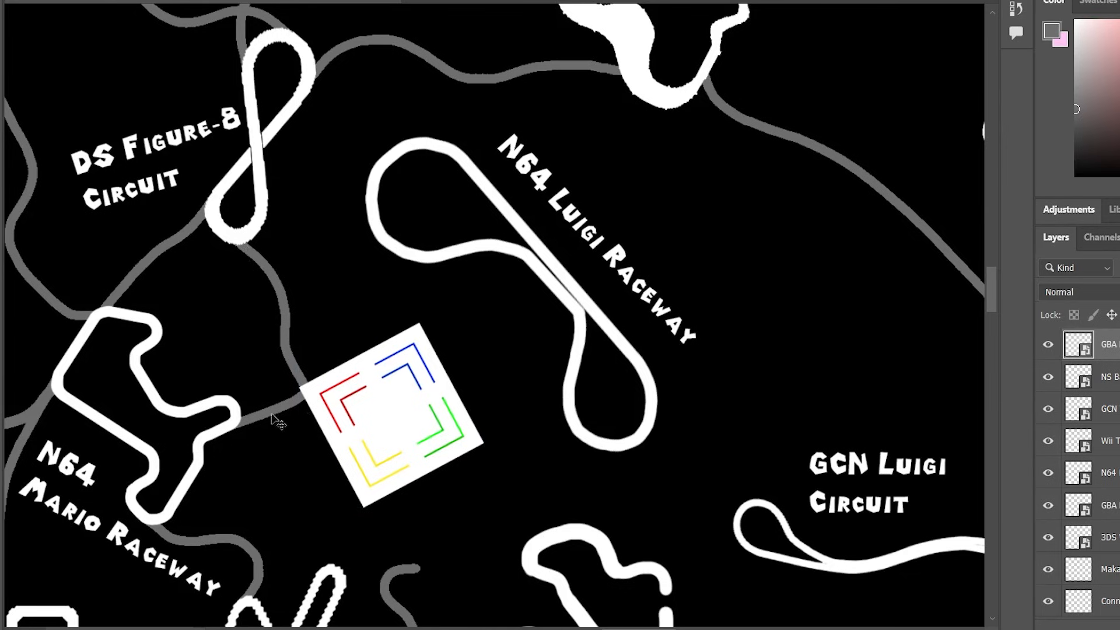
scroll(339, 455, down, 3)
scroll(360, 467, down, 2)
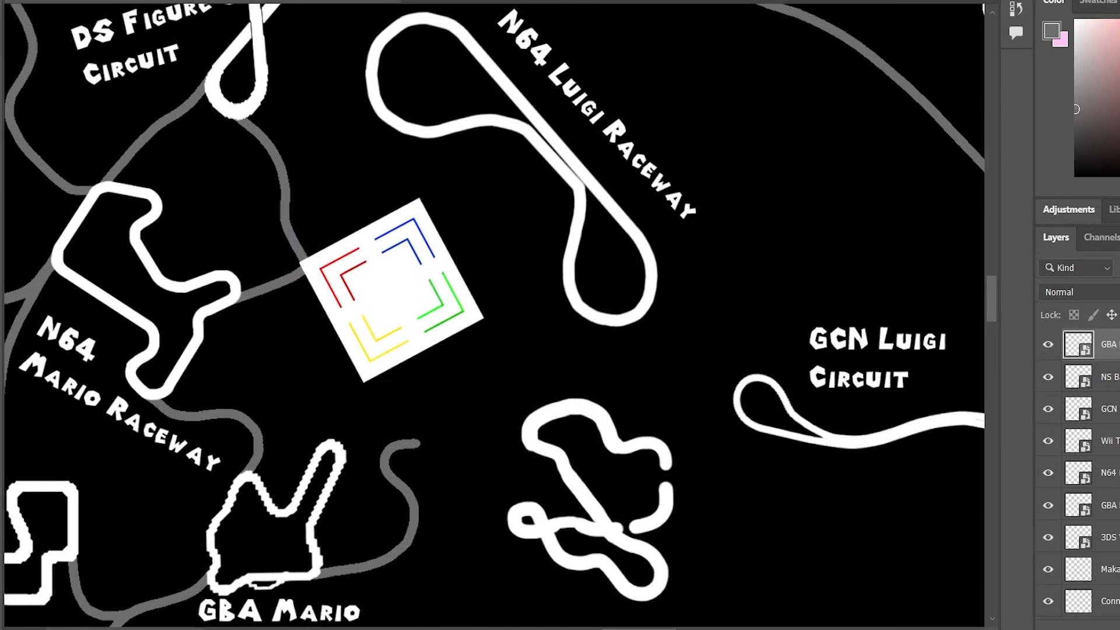
On the connecting roads layer, paint a gray road from the S-shaped track to the square course's southeastern corner.
scroll(1102, 427, up, 6)
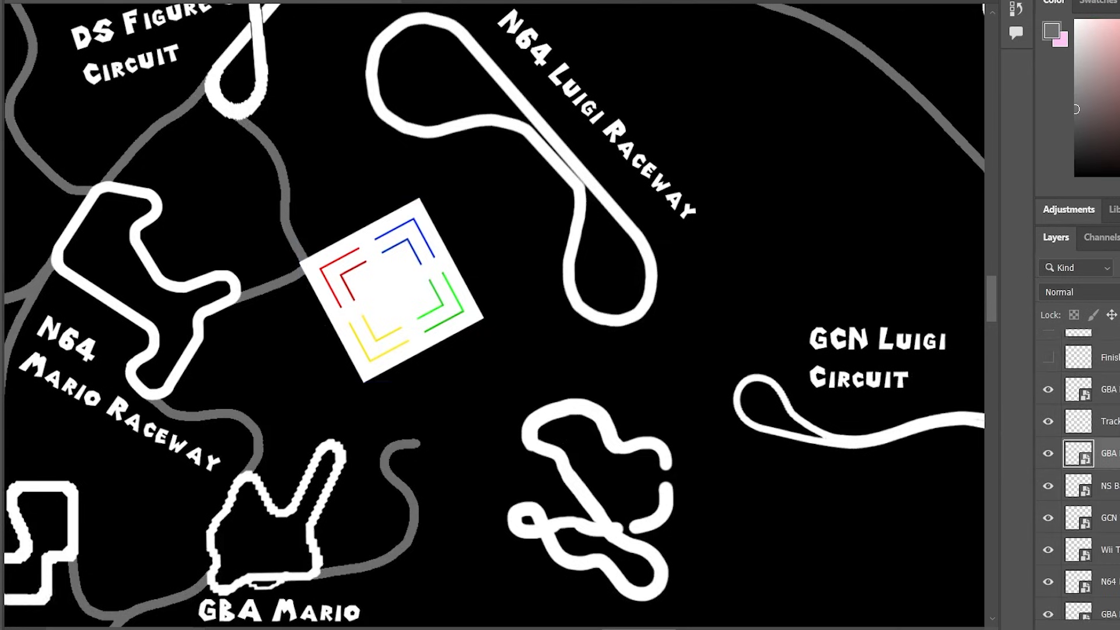
scroll(1085, 467, down, 8)
click(1078, 591)
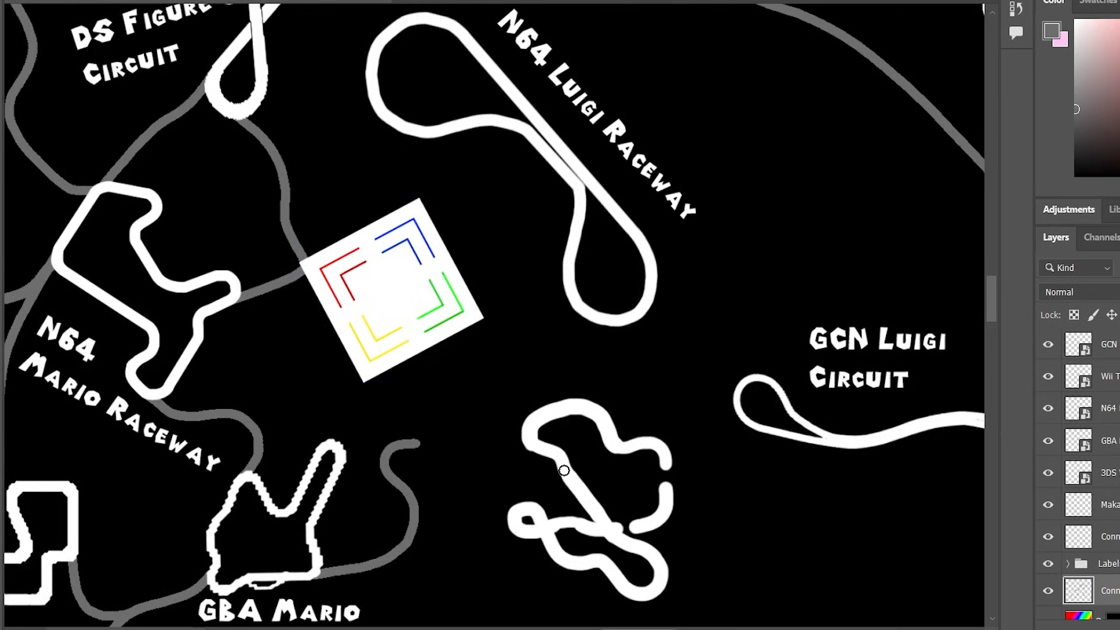
mouse_move(562, 459)
mouse_down()
mouse_move(540, 405)
mouse_move(476, 322)
mouse_up()
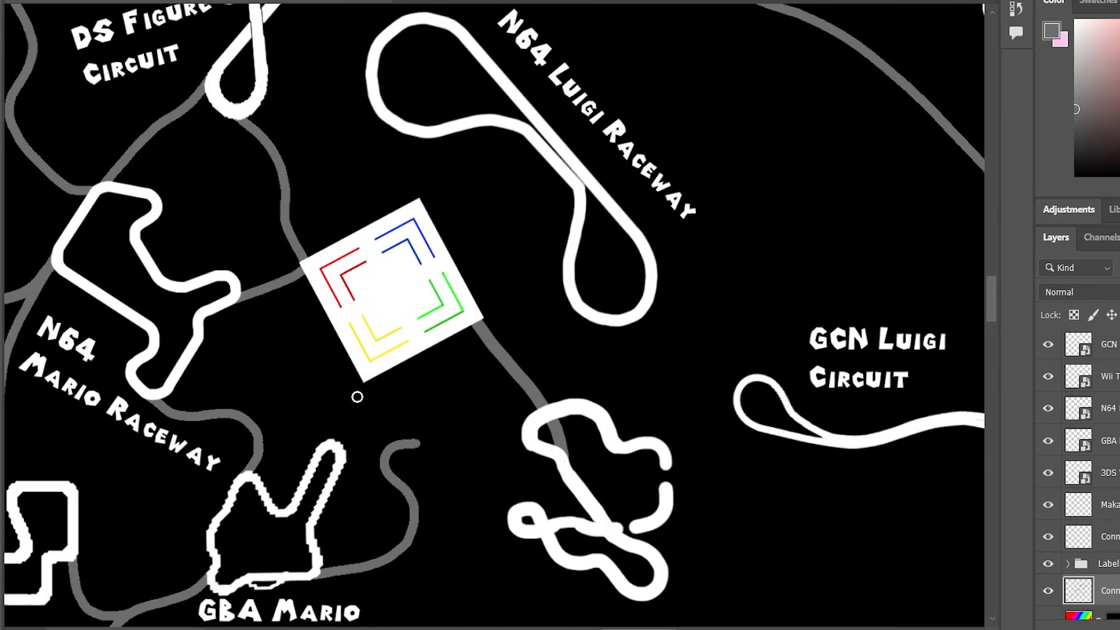
Paint gray roads linking N64 Luigi Raceway to GCN Luigi Circuit and to the existing road north of the raceway.
scroll(316, 273, up, 5)
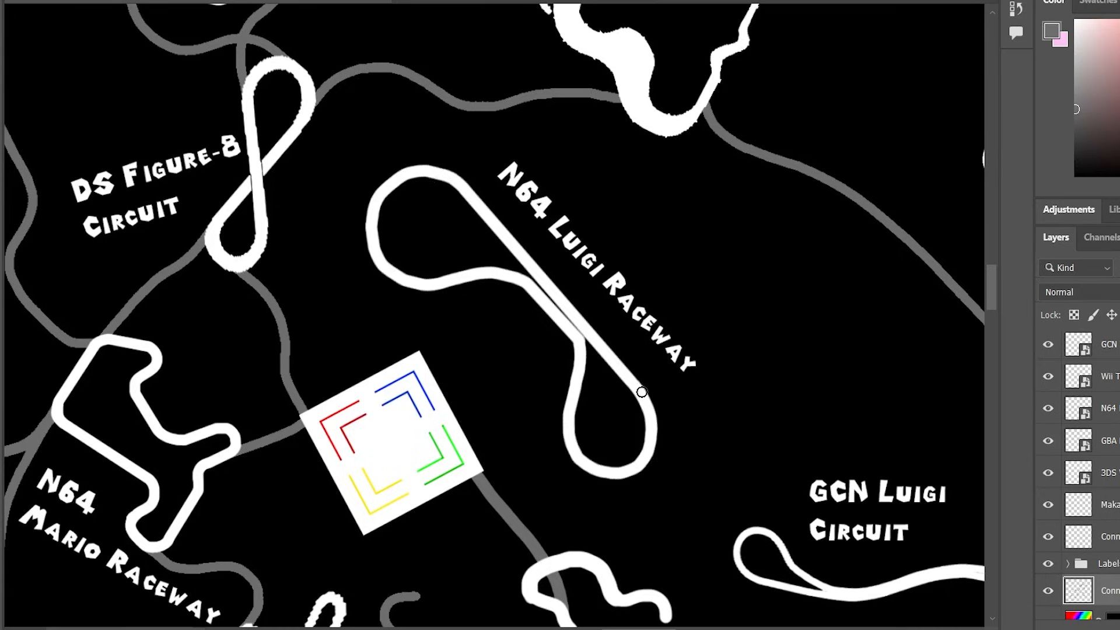
mouse_move(642, 394)
mouse_down()
mouse_move(681, 440)
mouse_move(694, 516)
mouse_move(733, 571)
mouse_up()
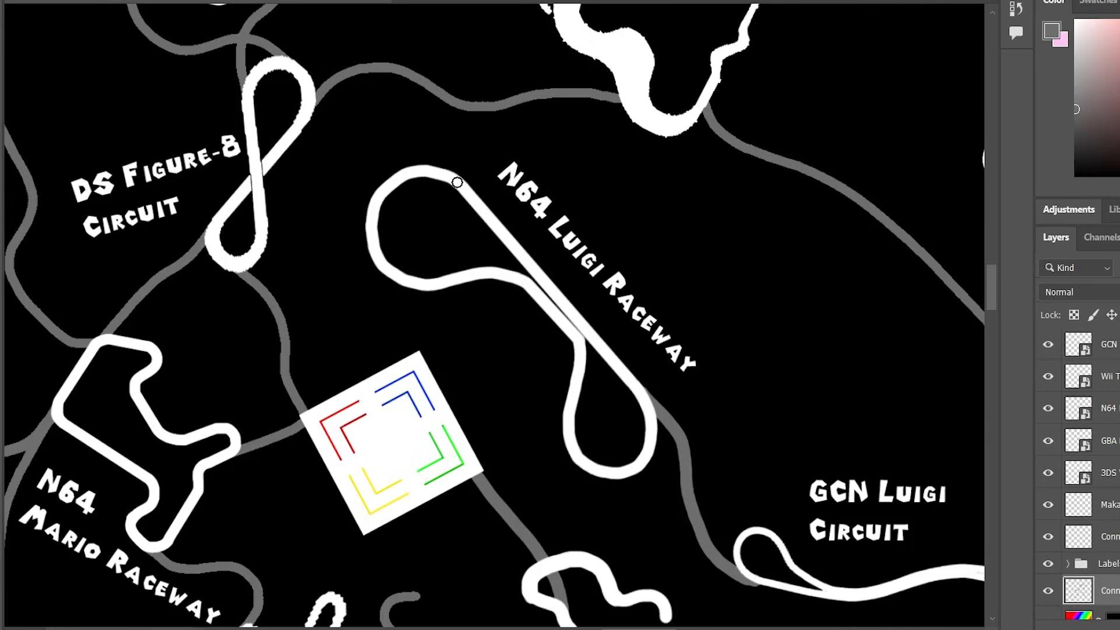
mouse_move(459, 183)
mouse_down()
mouse_move(447, 120)
mouse_move(454, 103)
mouse_up()
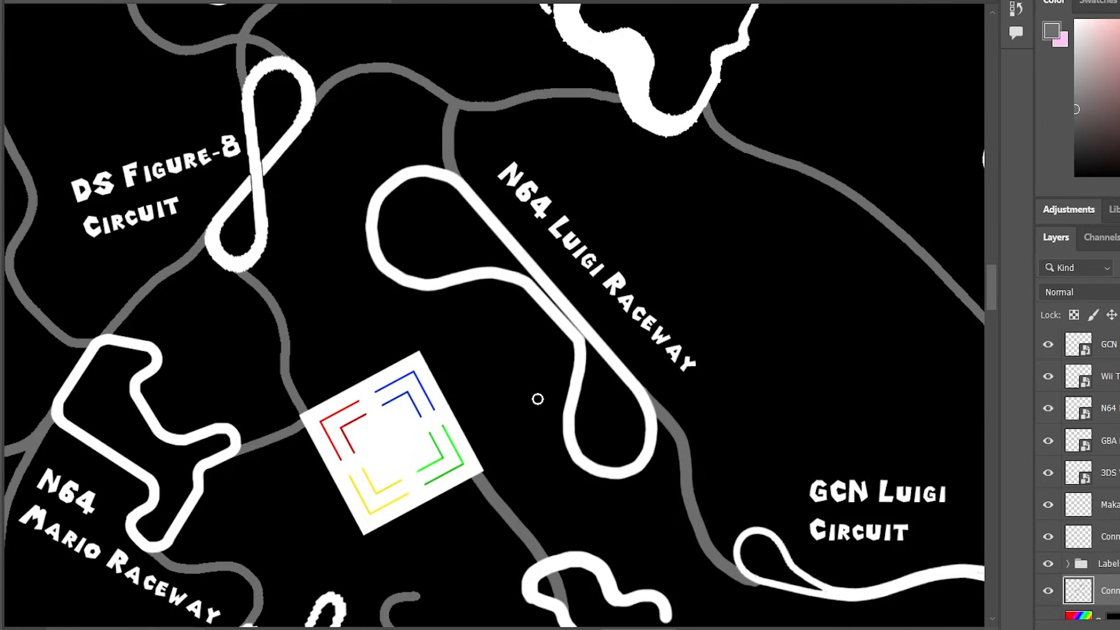
scroll(538, 399, up, 3)
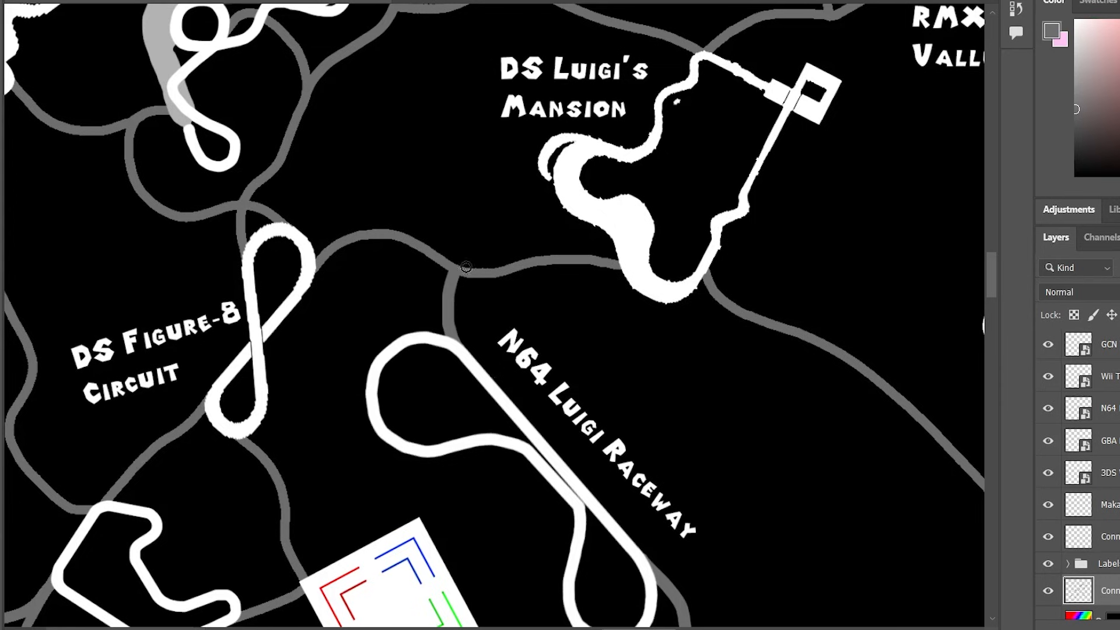
scroll(388, 440, down, 3)
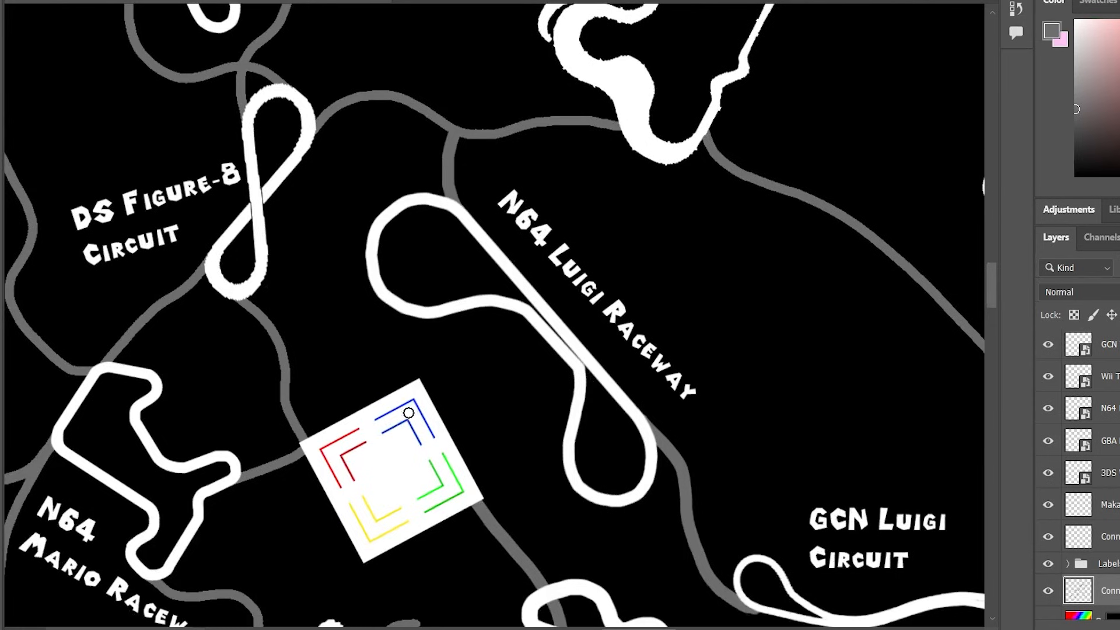
scroll(409, 413, down, 5)
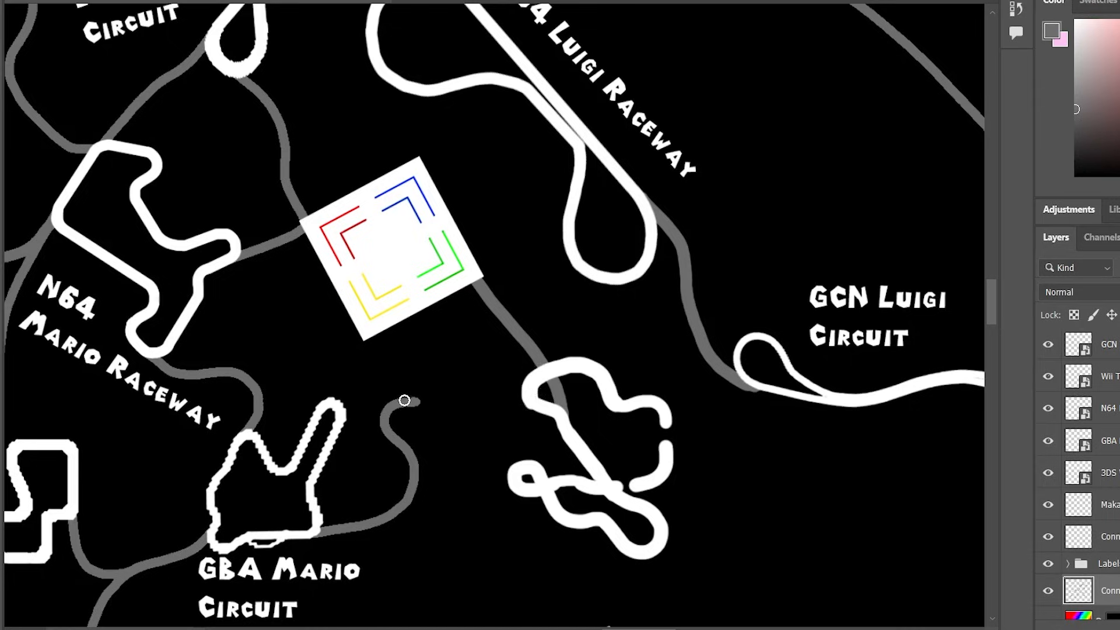
Paint gray roads joining GBA Mario Circuit's road to the square GBA course's southeastern road and leading southeast out of the S-shaped track.
drag(416, 402, 523, 342)
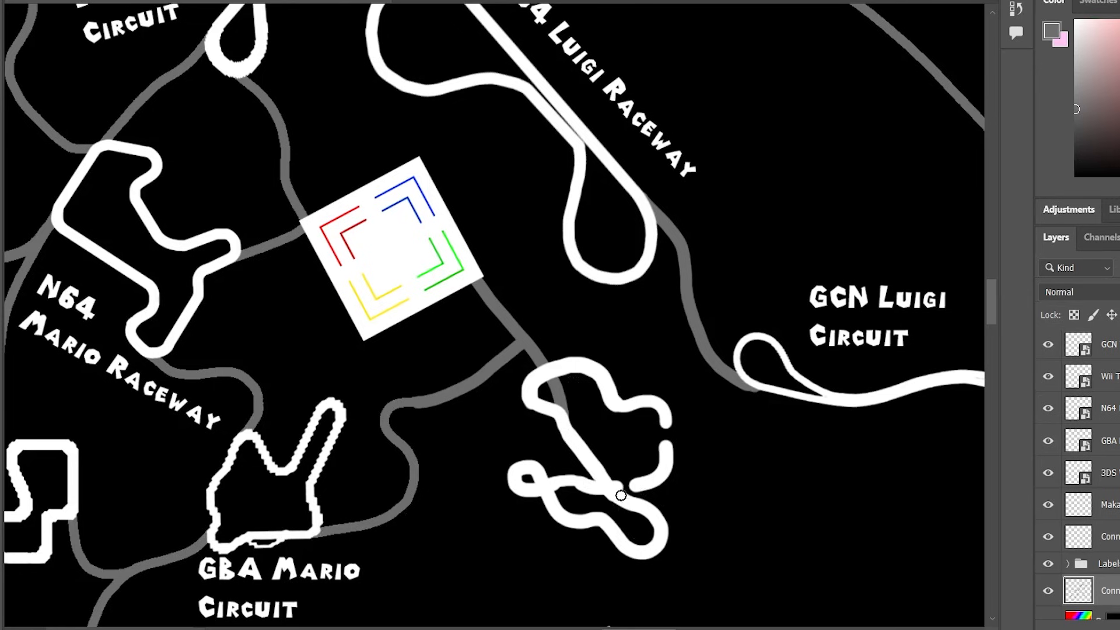
scroll(705, 577, down, 3)
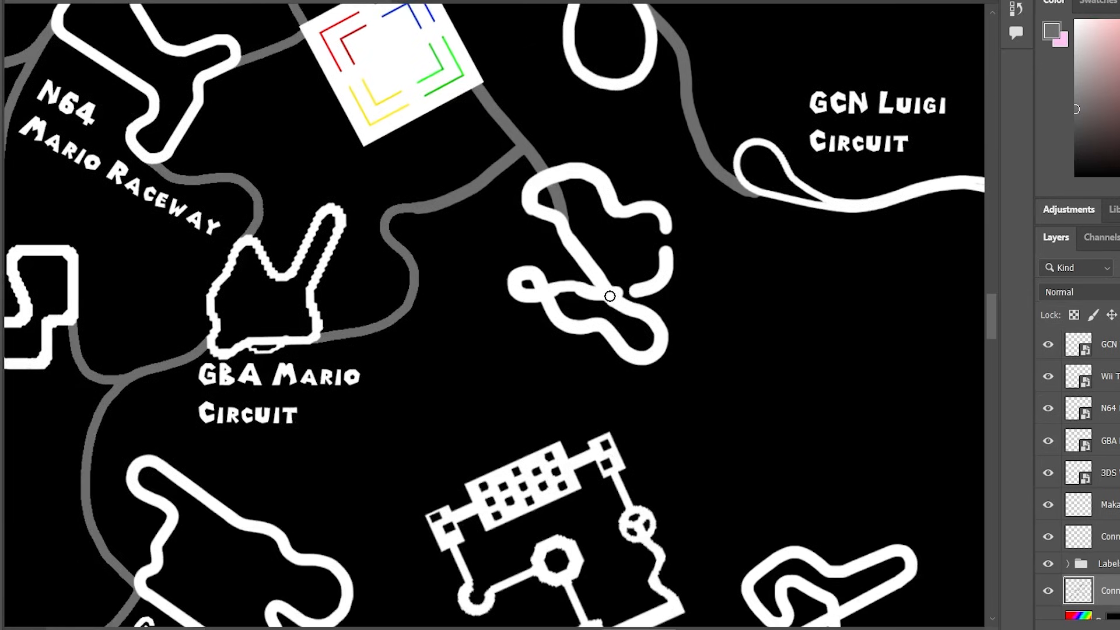
drag(613, 301, 621, 310)
mouse_move(622, 310)
mouse_down()
mouse_move(660, 376)
mouse_move(701, 413)
mouse_up()
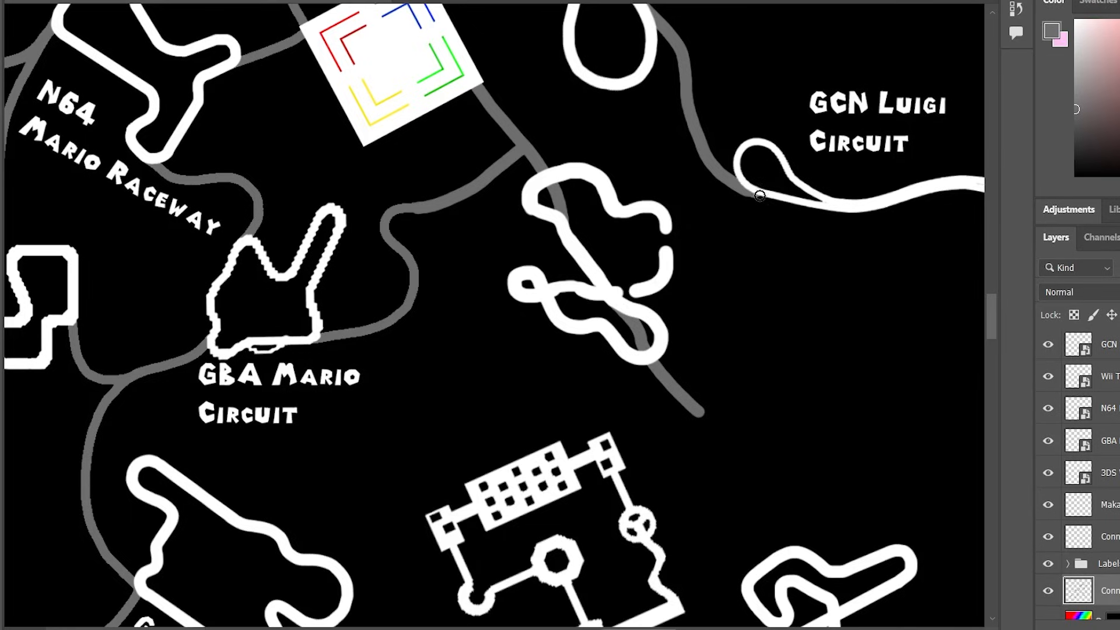
mouse_move(756, 194)
mouse_down()
mouse_move(754, 259)
mouse_move(788, 316)
mouse_up()
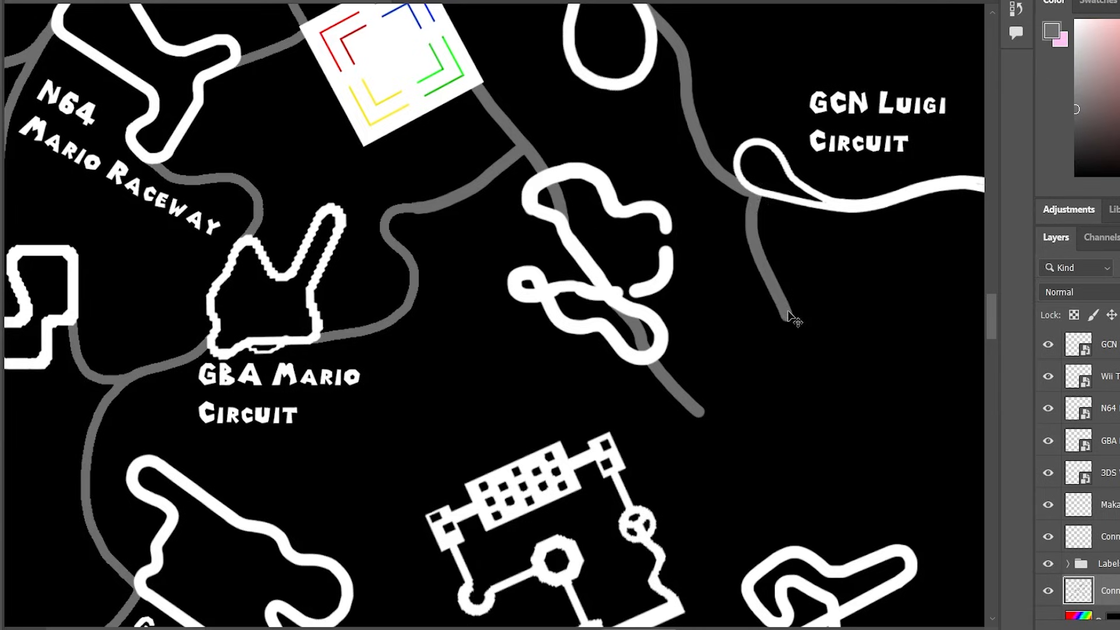
key(ctrl+z)
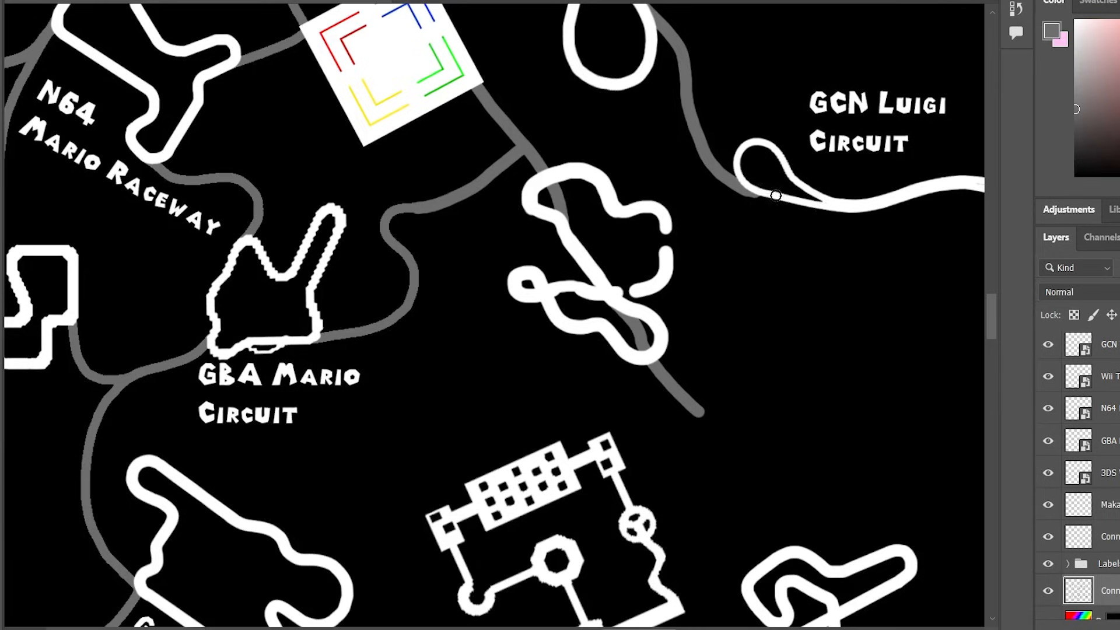
drag(736, 191, 722, 236)
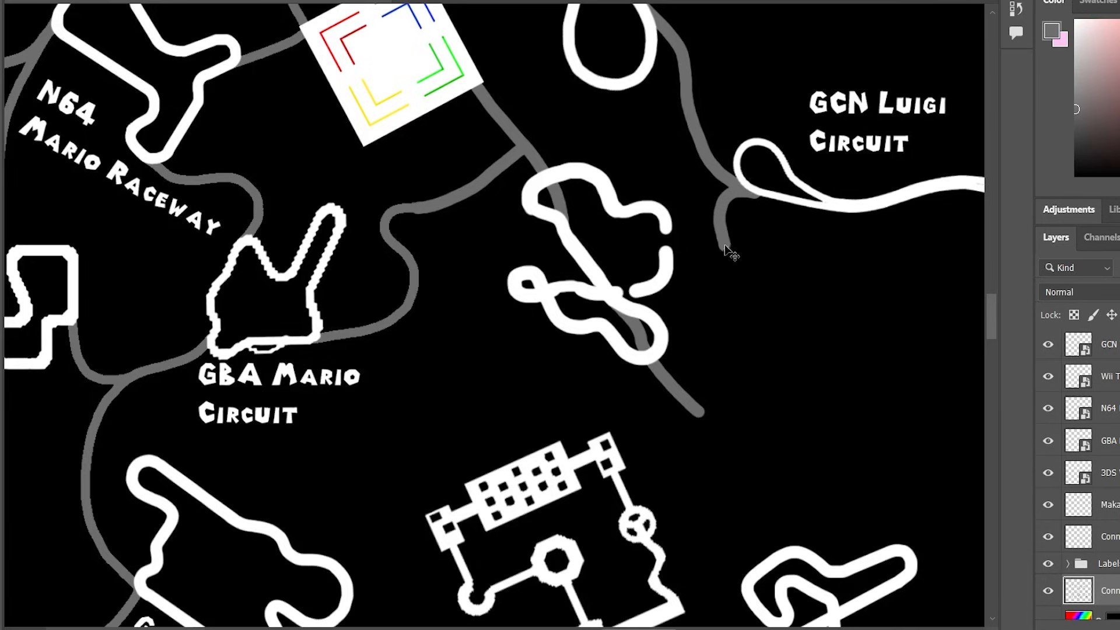
key(ctrl+z)
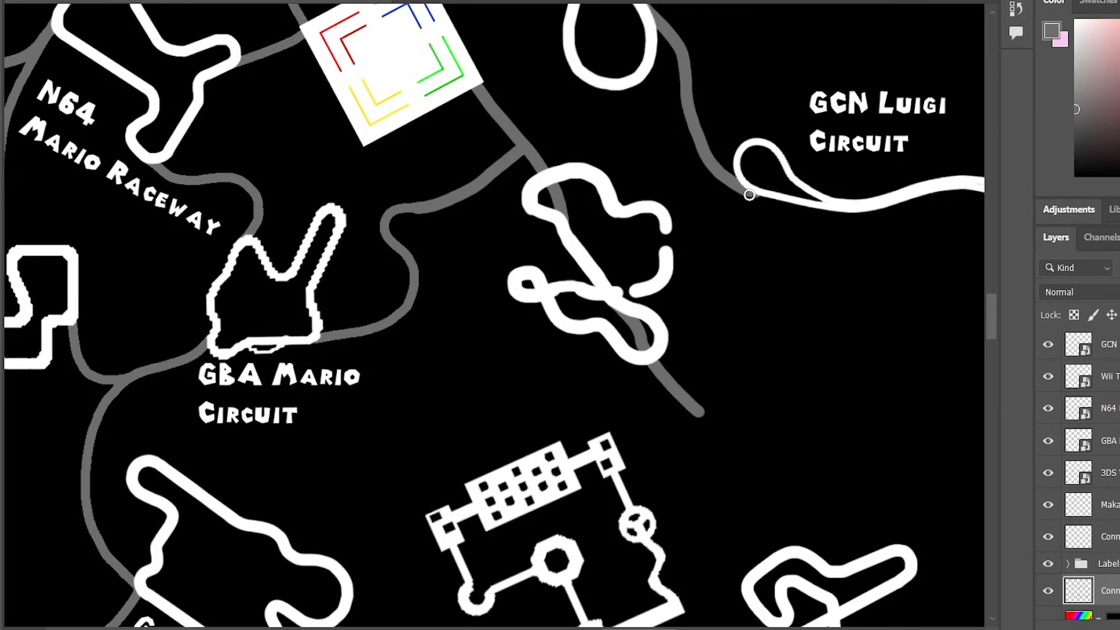
Paint a gray road branching south from the connecting road just west of GCN Luigi Circuit.
scroll(733, 370, up, 3)
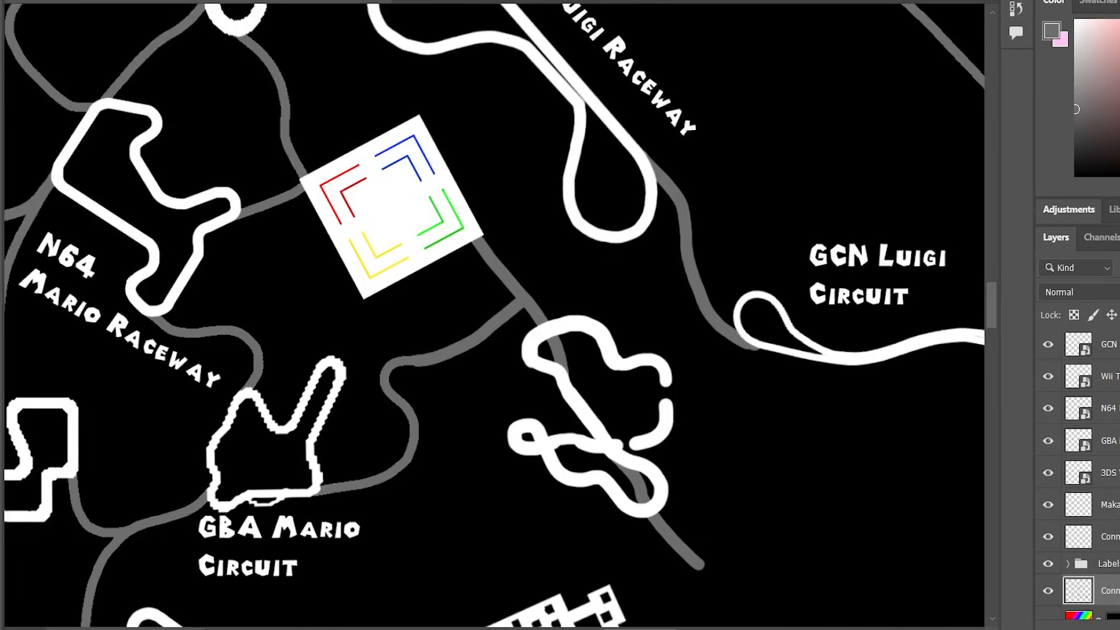
mouse_move(729, 358)
mouse_down()
mouse_move(725, 298)
mouse_move(719, 341)
mouse_move(714, 331)
mouse_move(718, 304)
mouse_up()
drag(703, 297, 724, 423)
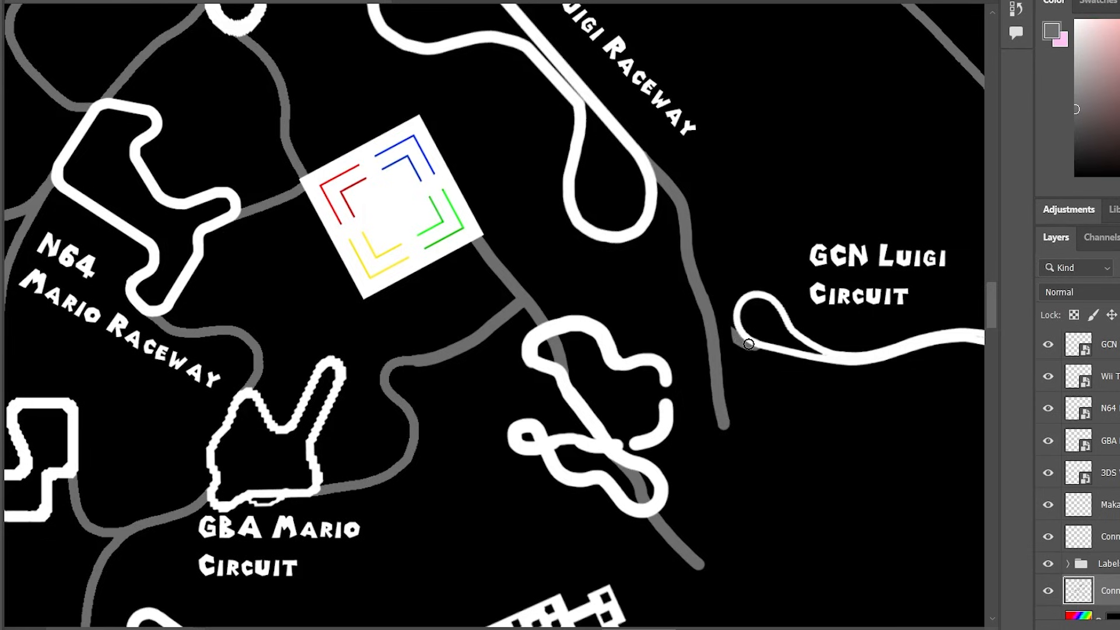
mouse_move(734, 338)
mouse_down()
mouse_move(708, 327)
mouse_move(737, 339)
mouse_up()
key(ctrl+z)
scroll(748, 507, down, 3)
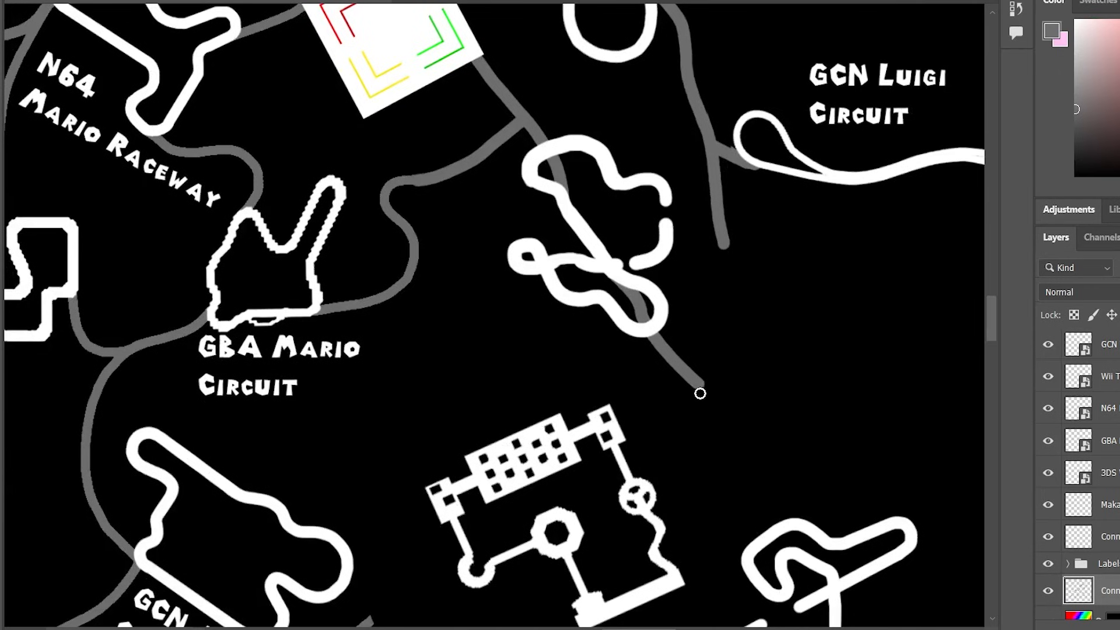
Paint gray roads from the castle-shaped track with the checkered block to the looping track east of it and the junction southeast of GCN Mario Circuit.
scroll(715, 450, down, 2)
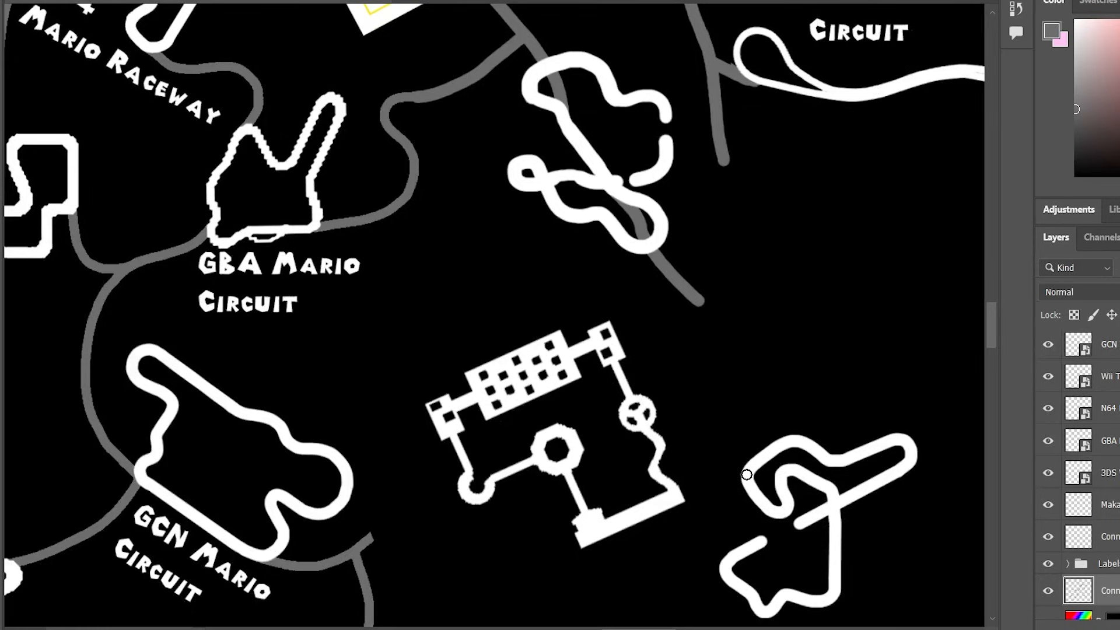
drag(746, 475, 687, 497)
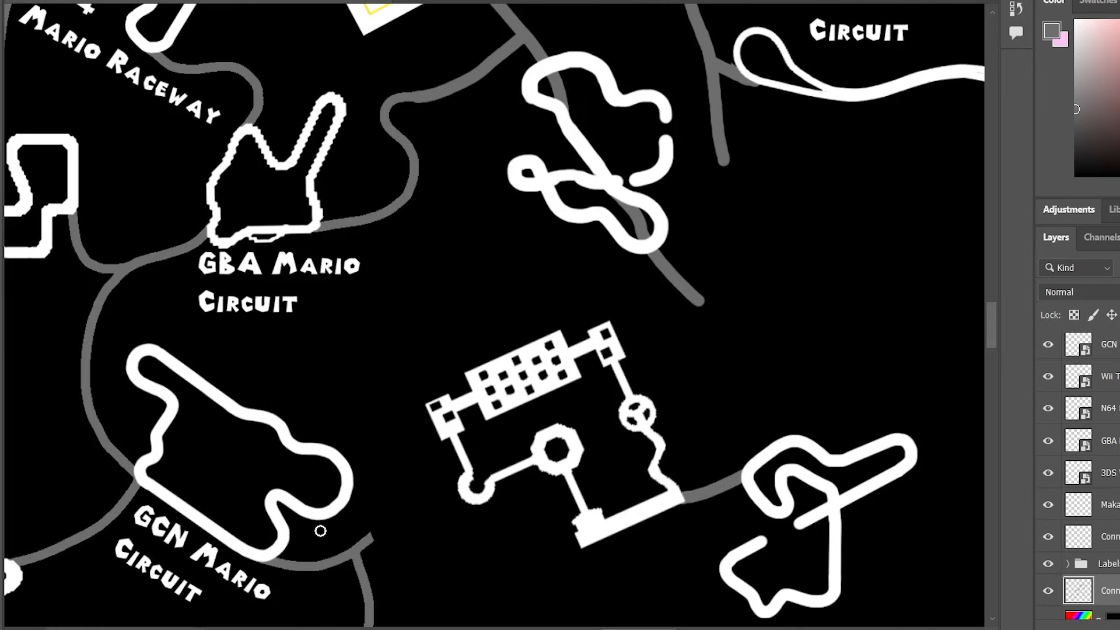
drag(377, 532, 471, 500)
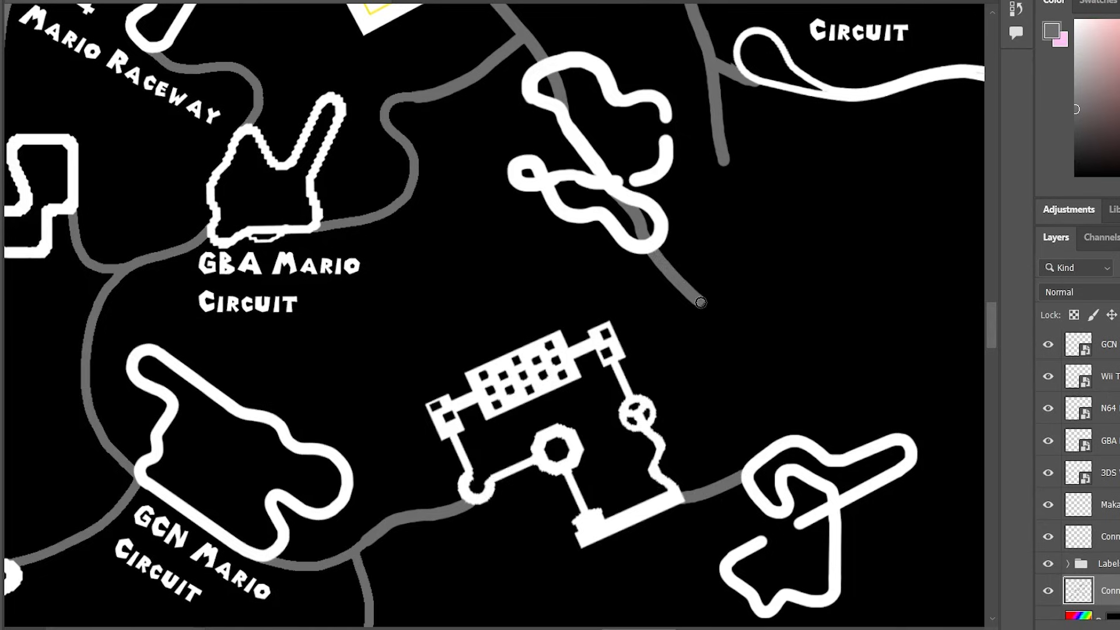
Extend the roads from GCN Luigi Circuit and the S-shaped track south, merging them before the western corner of the looping track.
drag(704, 304, 709, 310)
drag(724, 161, 727, 191)
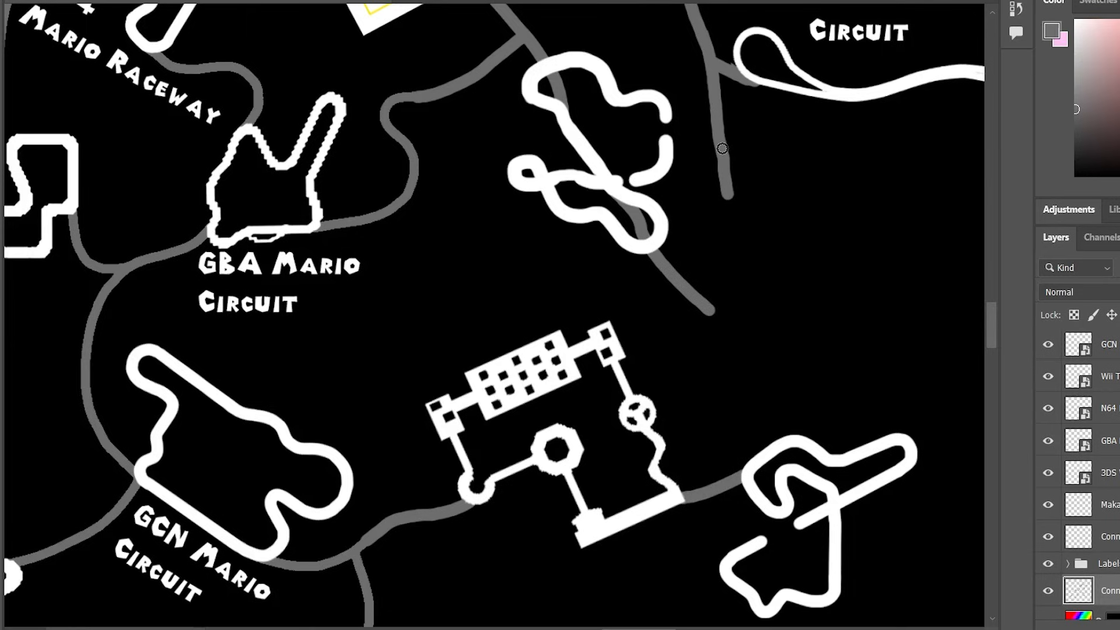
key(ctrl+z)
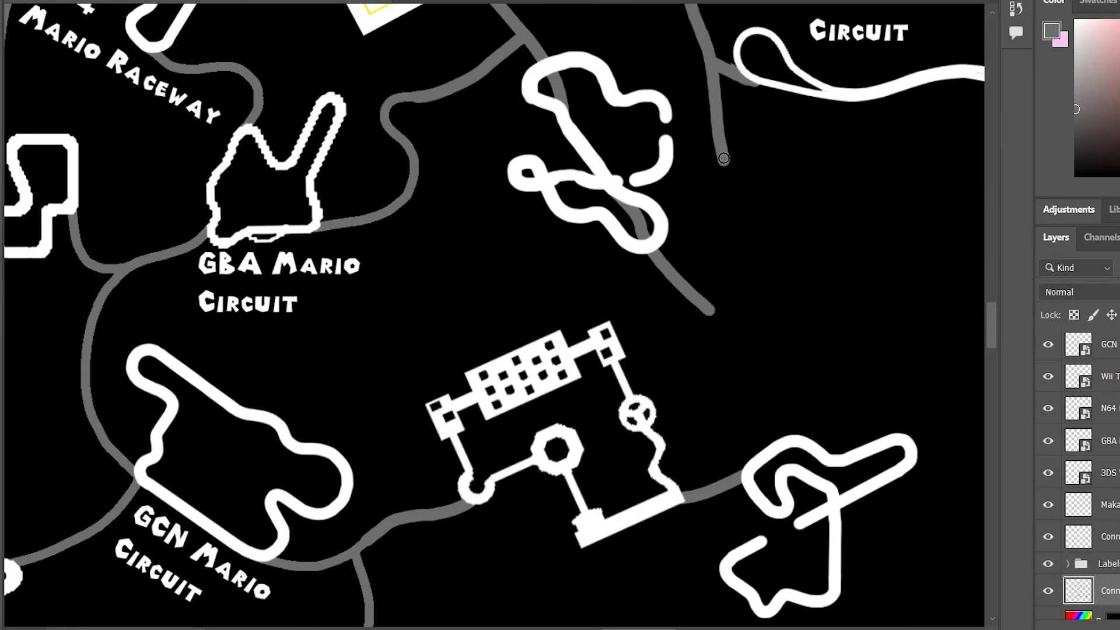
mouse_move(726, 168)
mouse_down()
mouse_move(749, 290)
mouse_move(736, 418)
mouse_move(745, 472)
mouse_up()
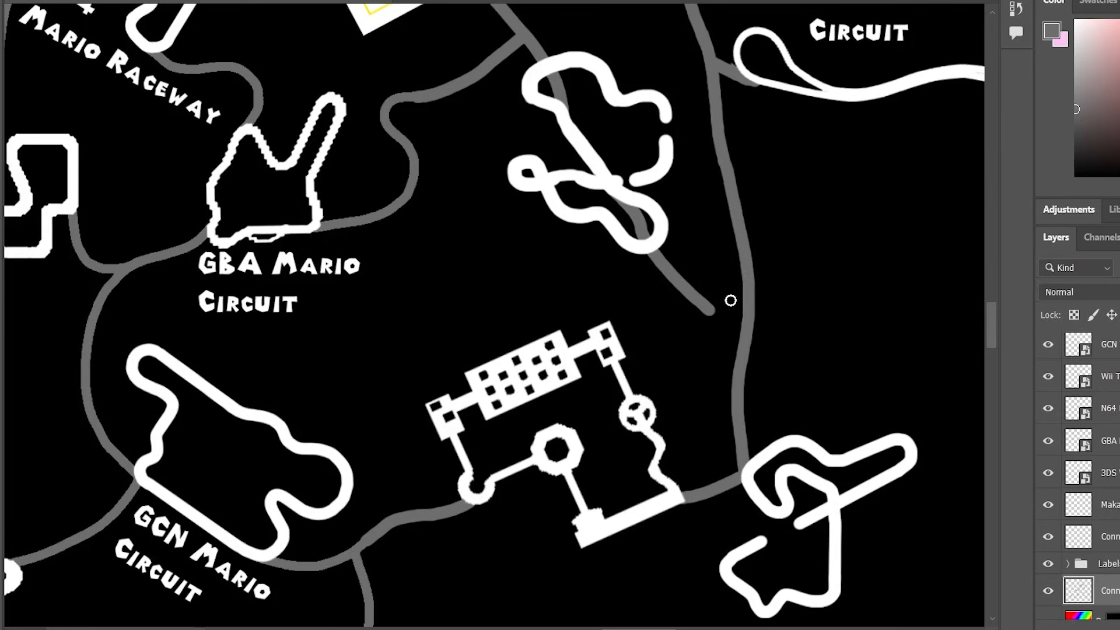
drag(714, 316, 737, 371)
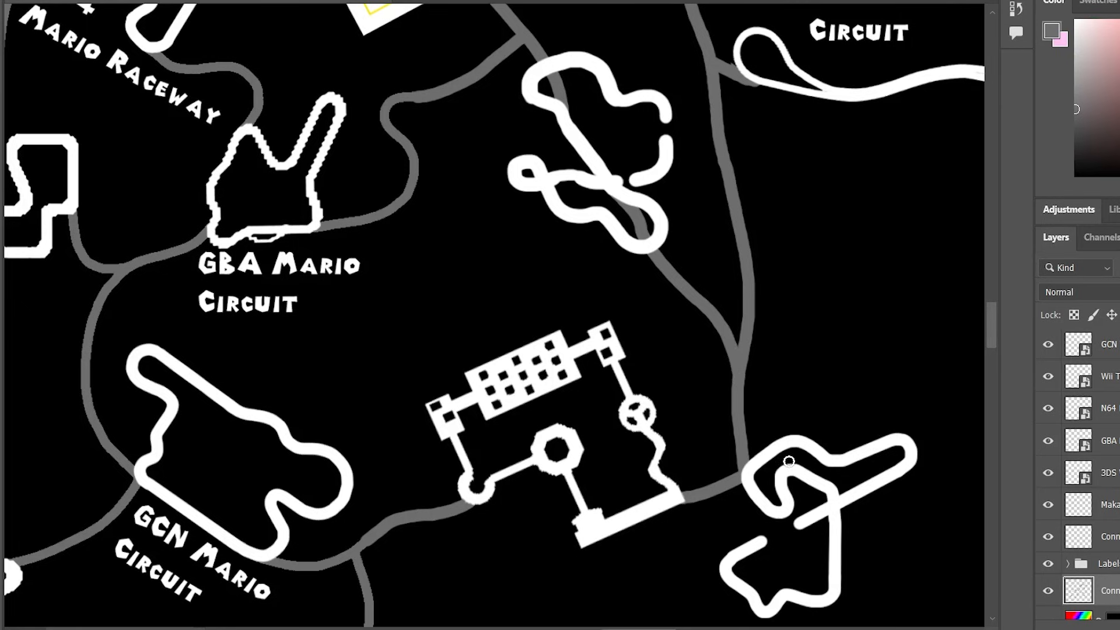
Paint gray roads from the looping track to the small pixelated track, and from the colored-corner square course to that track and the crossing northwest of it.
scroll(789, 462, down, 5)
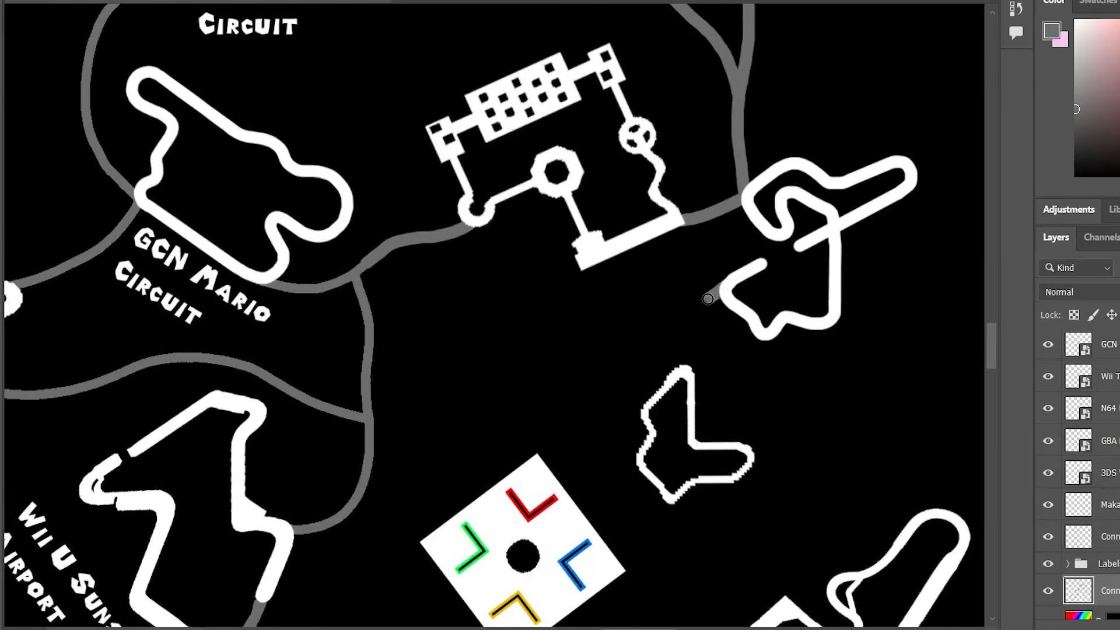
mouse_move(696, 309)
mouse_down()
mouse_move(680, 334)
mouse_move(685, 363)
mouse_up()
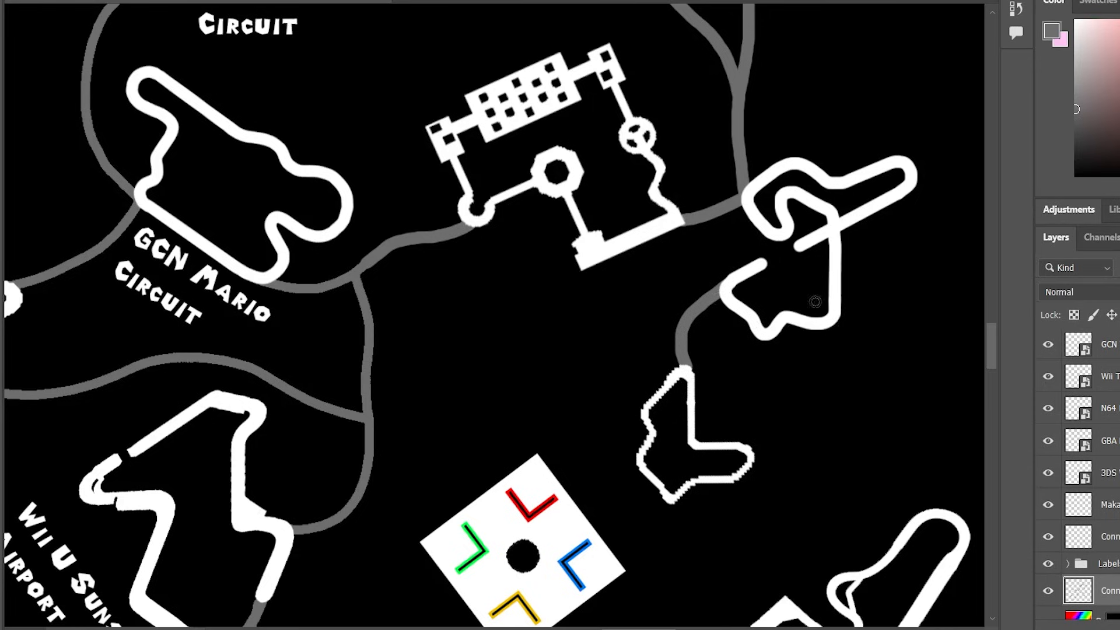
scroll(750, 437, down, 3)
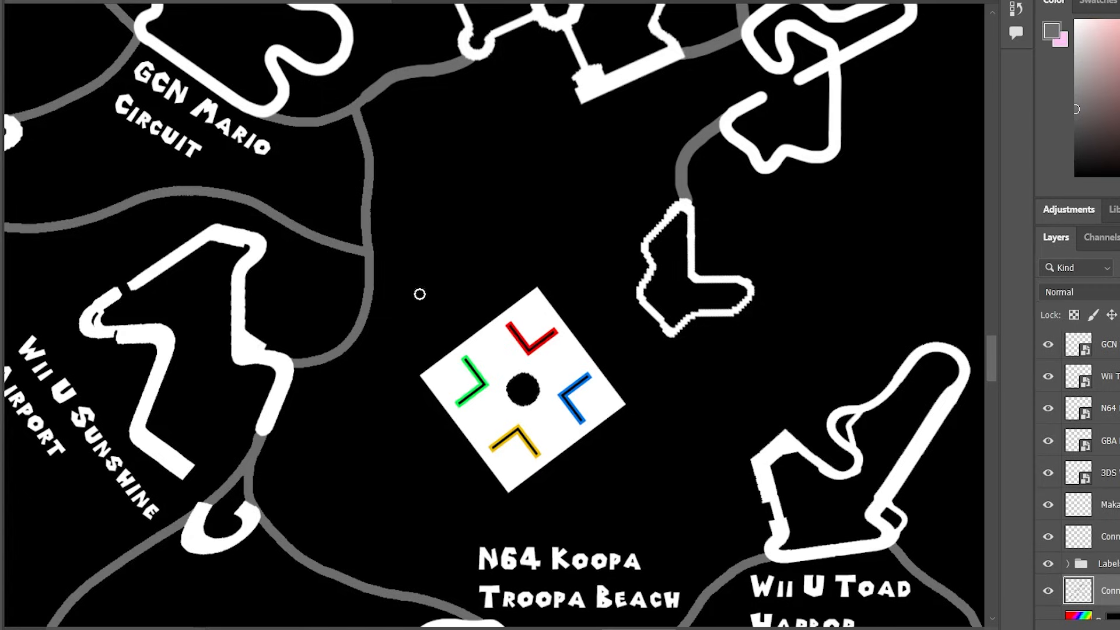
mouse_move(368, 253)
mouse_down()
mouse_move(422, 274)
mouse_move(476, 334)
mouse_up()
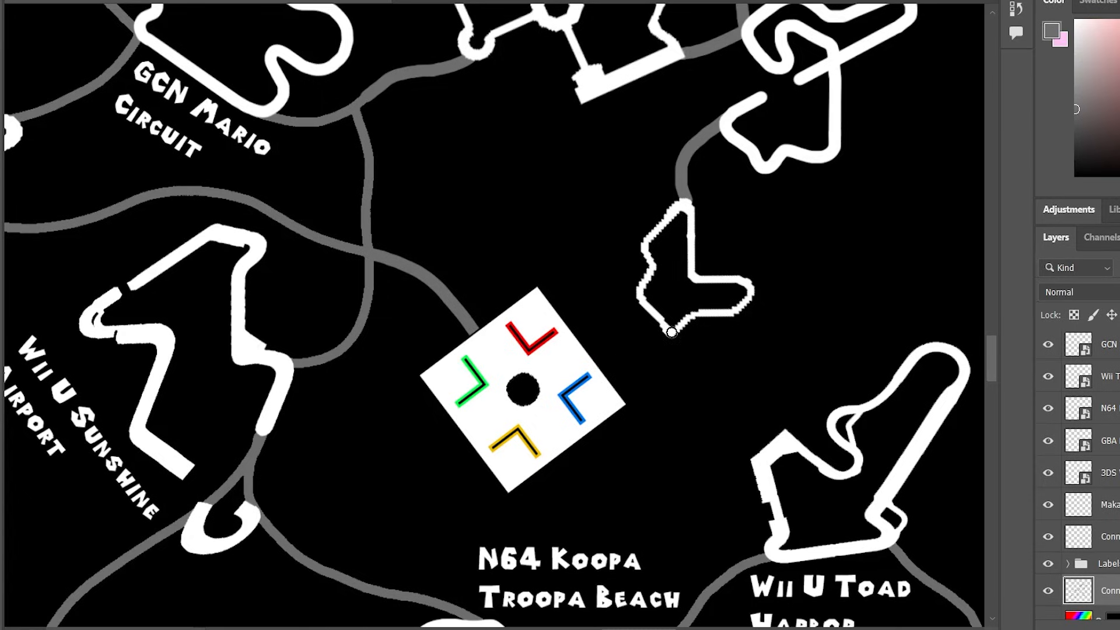
drag(672, 332, 579, 352)
Paint gray roads from the colored-corner square course to the road northwest of N64 Koopa Troopa Beach and to Wii U Toad Harbor.
scroll(580, 351, down, 3)
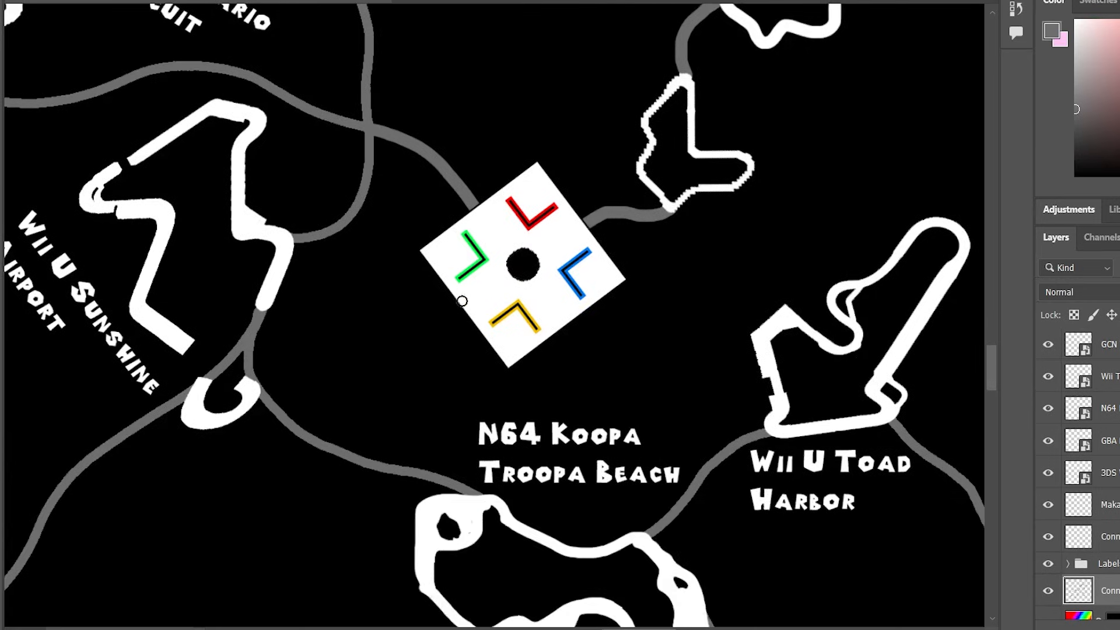
mouse_move(469, 307)
mouse_down()
mouse_move(392, 359)
mouse_move(331, 443)
mouse_up()
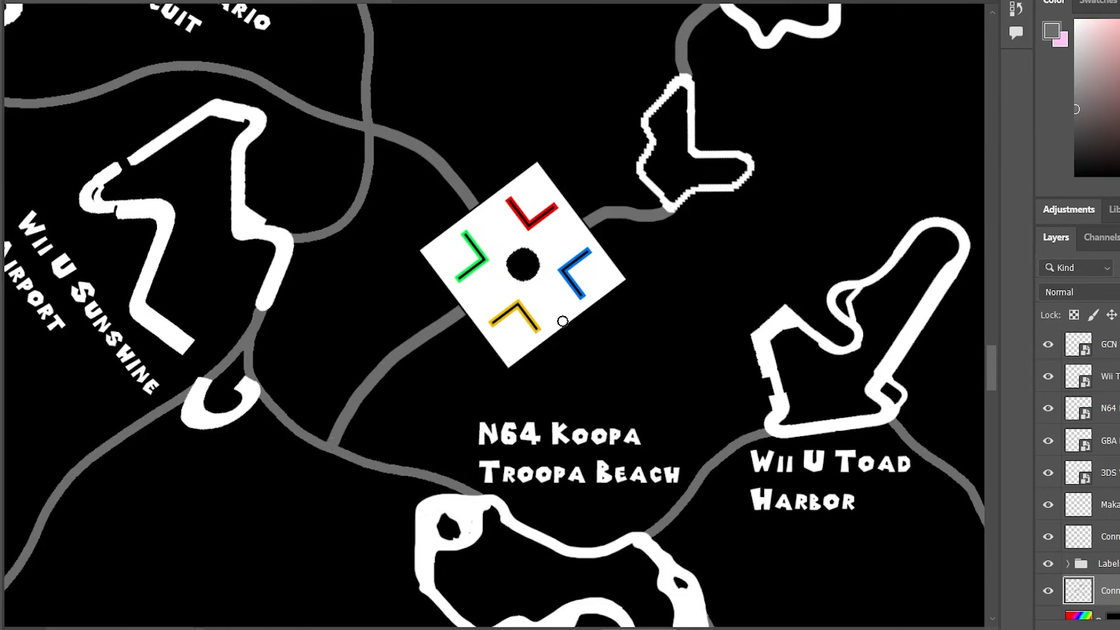
mouse_move(563, 321)
mouse_down()
mouse_move(589, 354)
mouse_move(633, 367)
mouse_move(745, 340)
mouse_up()
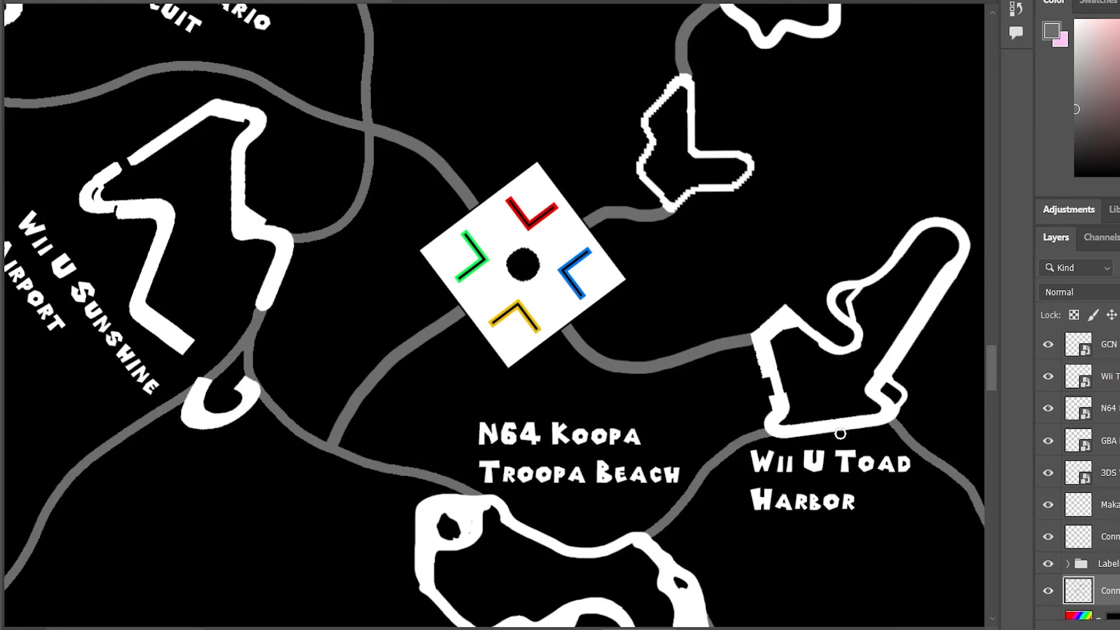
Paint a gray road from Wii U Toad Harbor to the star-shaped track and join the small pixelated track to it with another road.
scroll(858, 499, up, 2)
scroll(862, 491, up, 5)
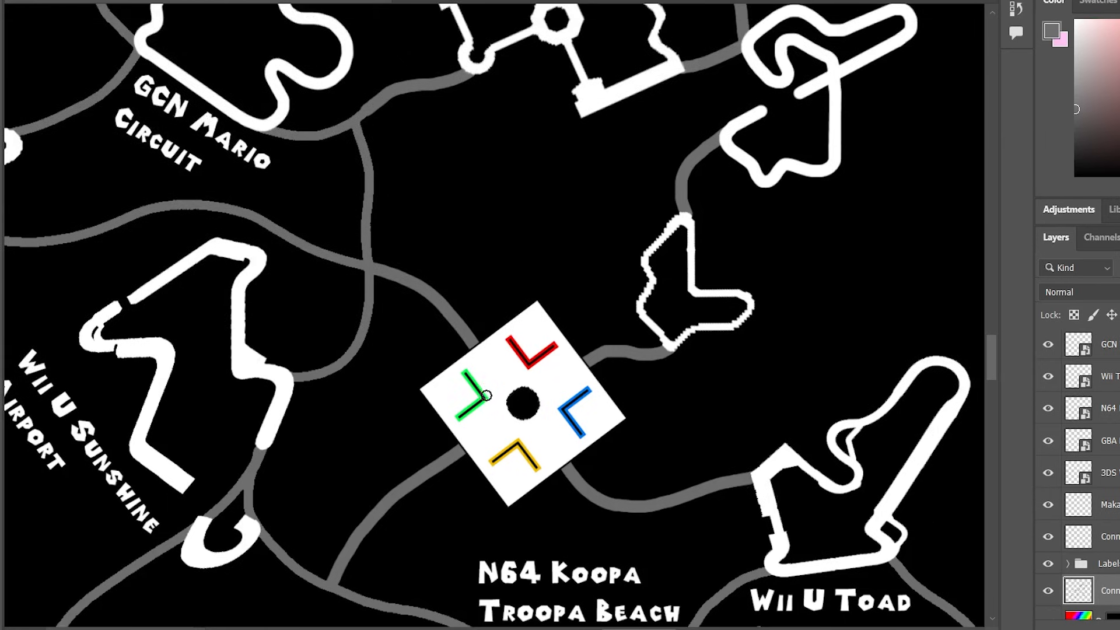
scroll(534, 539, left, 10)
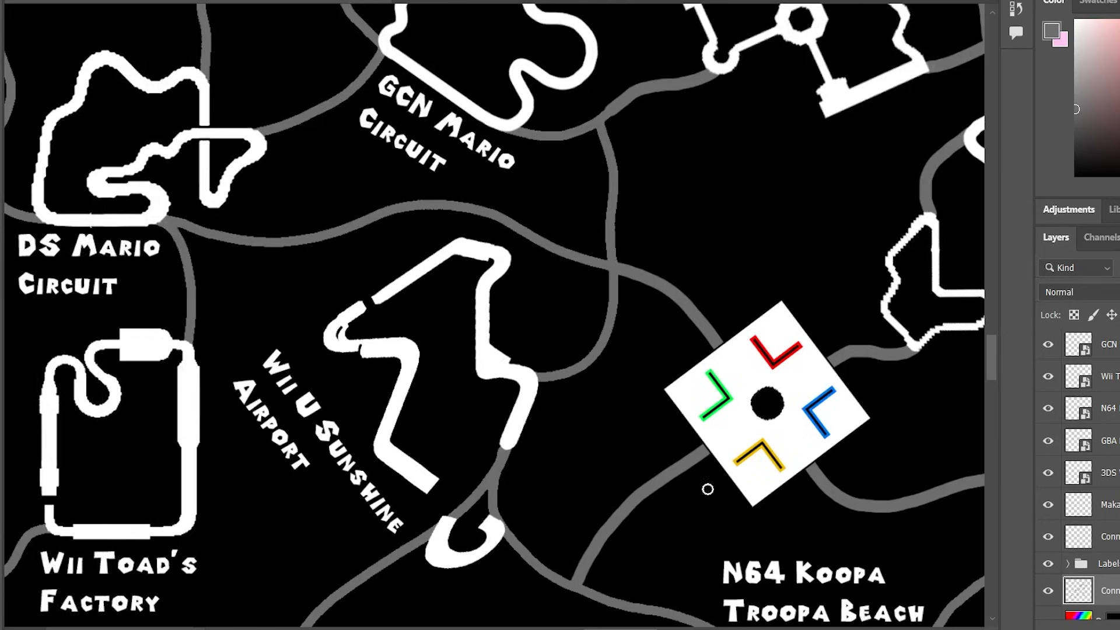
scroll(684, 616, right, 15)
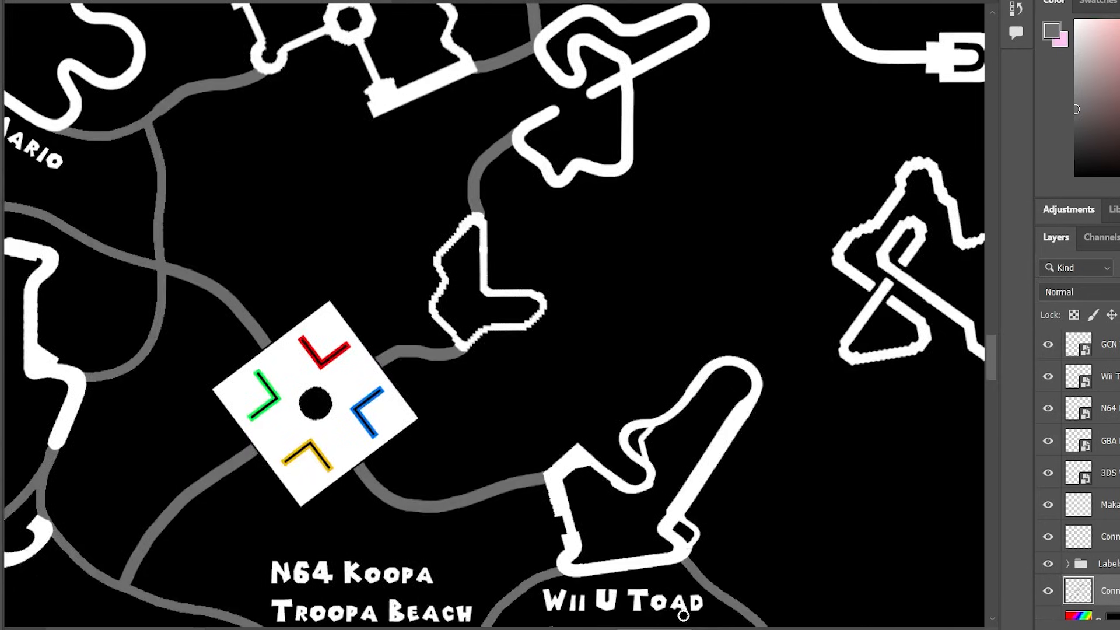
scroll(626, 420, down, 3)
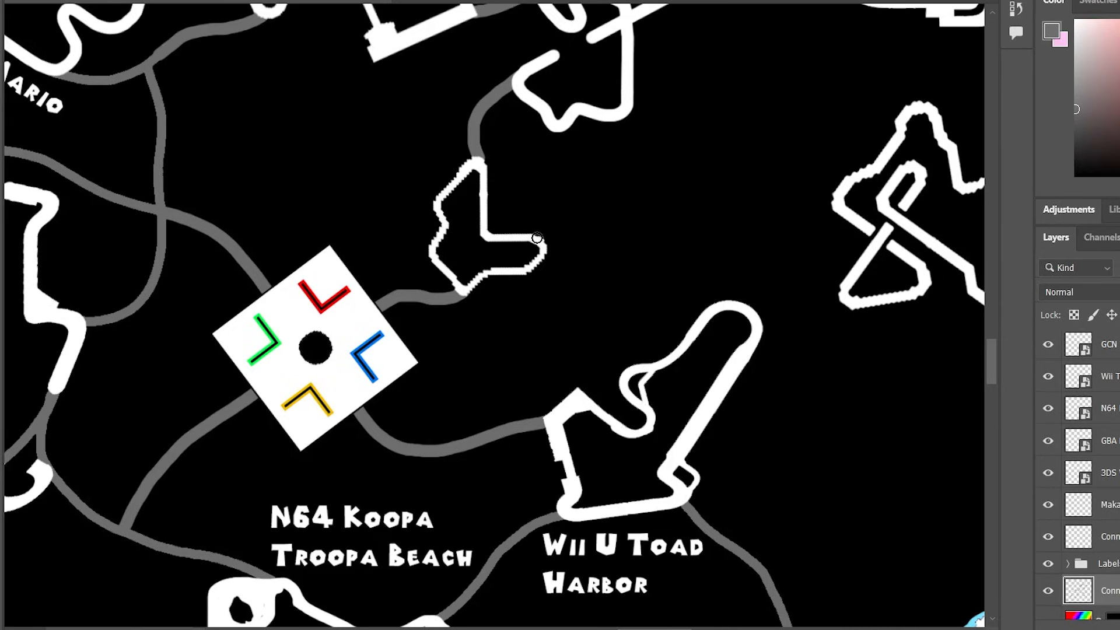
mouse_move(538, 238)
mouse_down()
mouse_move(600, 235)
mouse_move(723, 202)
mouse_move(800, 243)
mouse_up()
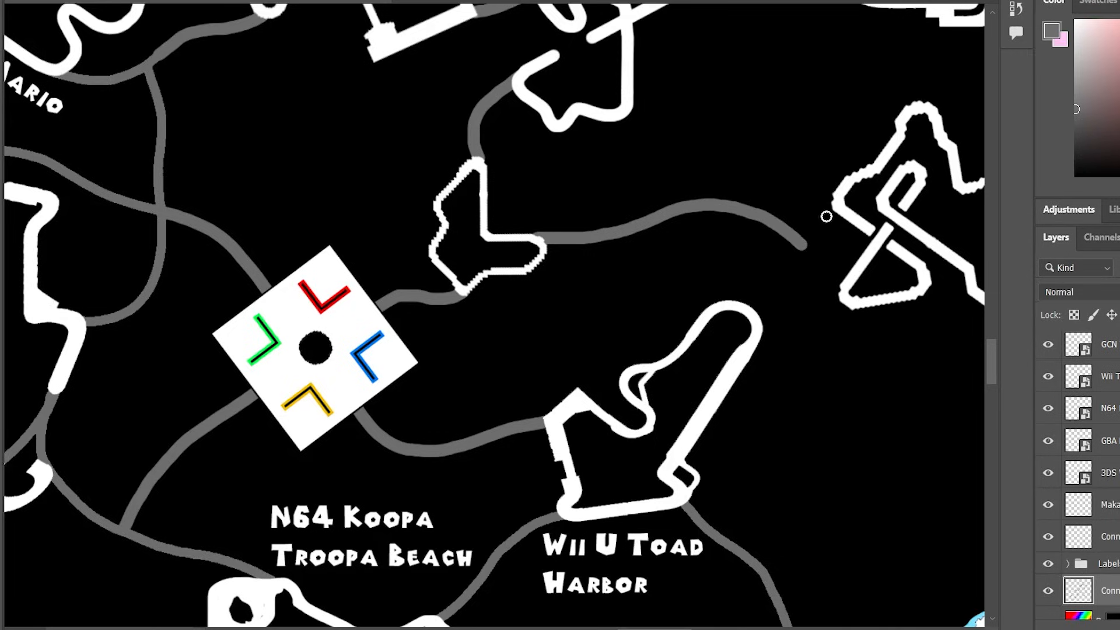
drag(835, 204, 762, 333)
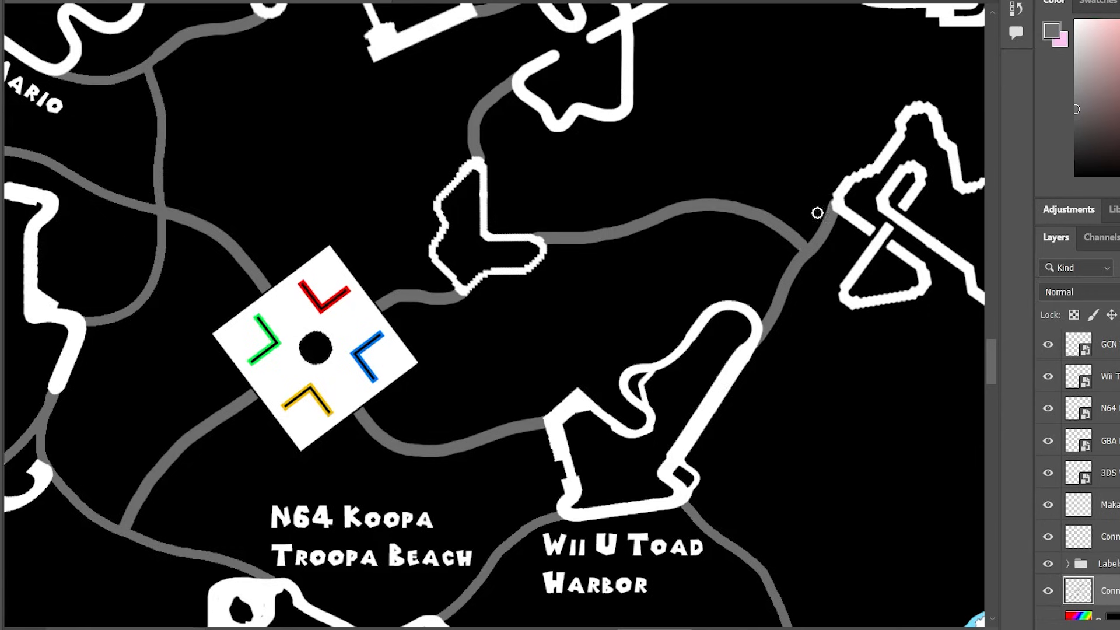
Paint gray roads from the looping track to the plug-shaped track and from GCN Luigi Circuit to Wii Luigi Circuit.
drag(653, 628, 675, 627)
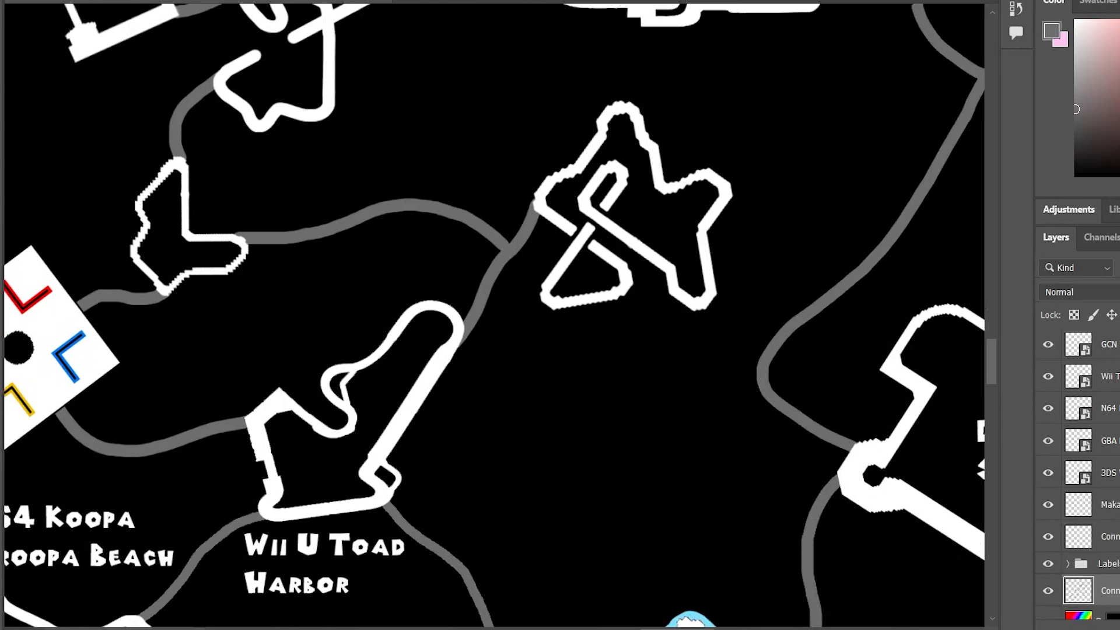
scroll(703, 534, up, 2)
scroll(703, 528, up, 3)
scroll(539, 321, up, 3)
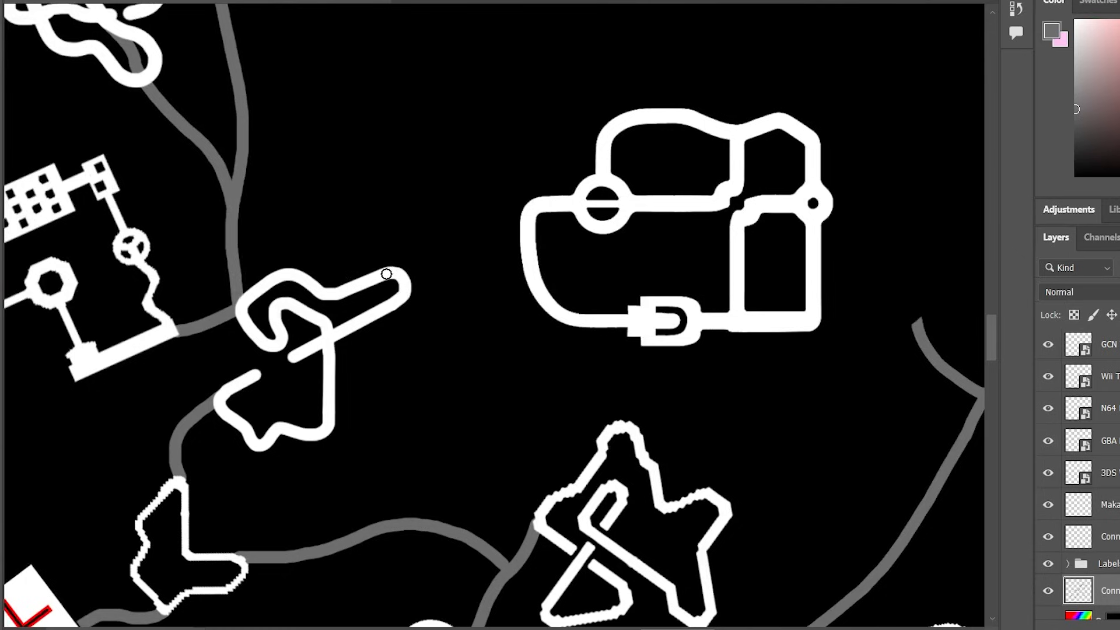
mouse_move(397, 269)
mouse_down()
mouse_move(462, 218)
mouse_move(543, 202)
mouse_up()
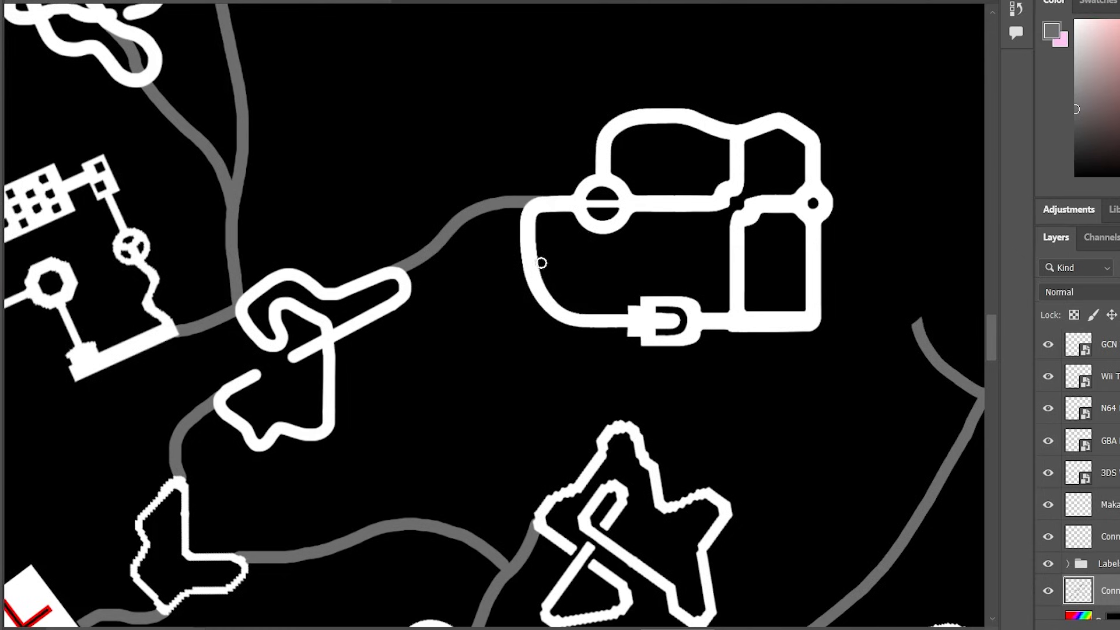
scroll(510, 383, up, 5)
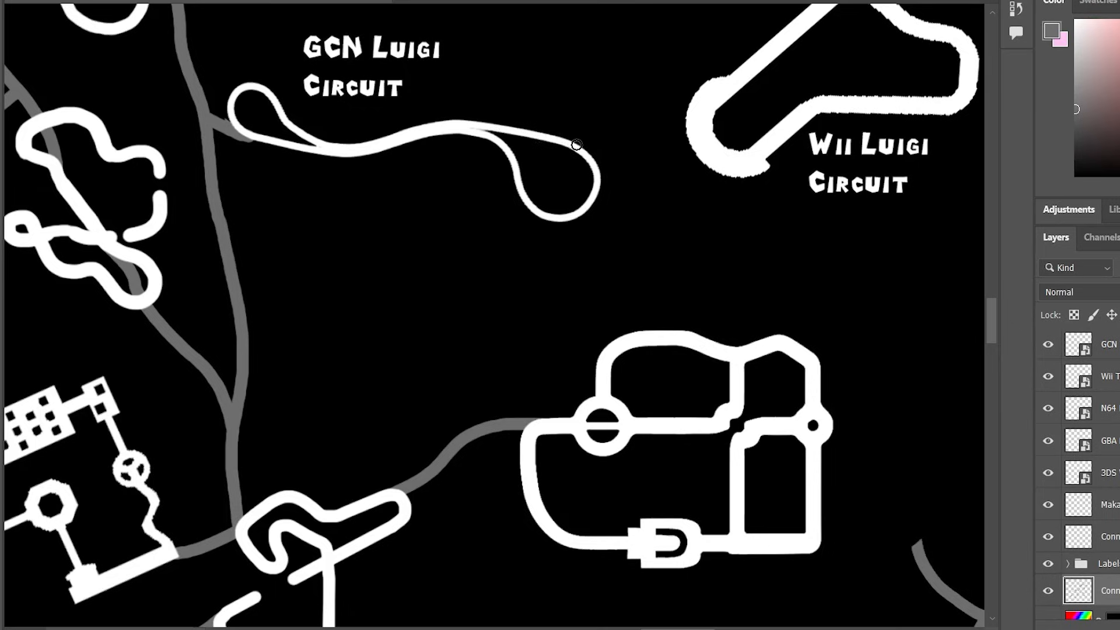
mouse_move(577, 144)
mouse_down()
mouse_move(636, 146)
mouse_move(694, 110)
mouse_up()
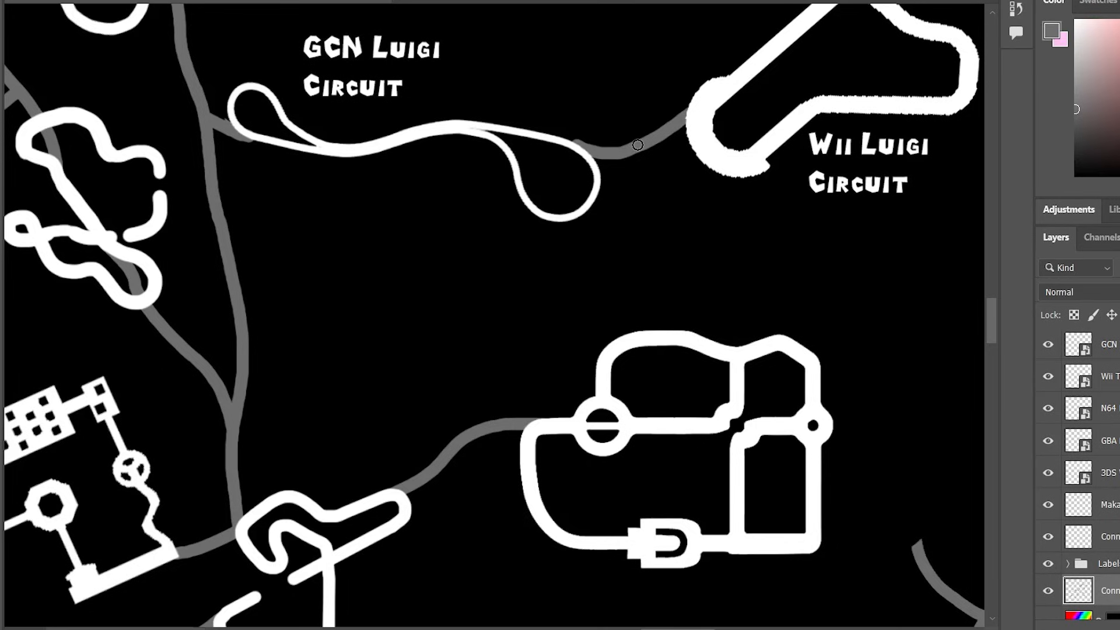
Paint gray roads from the plug-shaped track to the road between GCN and Wii Luigi Circuit and to the loose road end southeast of it.
mouse_move(637, 150)
mouse_down()
mouse_move(719, 270)
mouse_move(737, 354)
mouse_up()
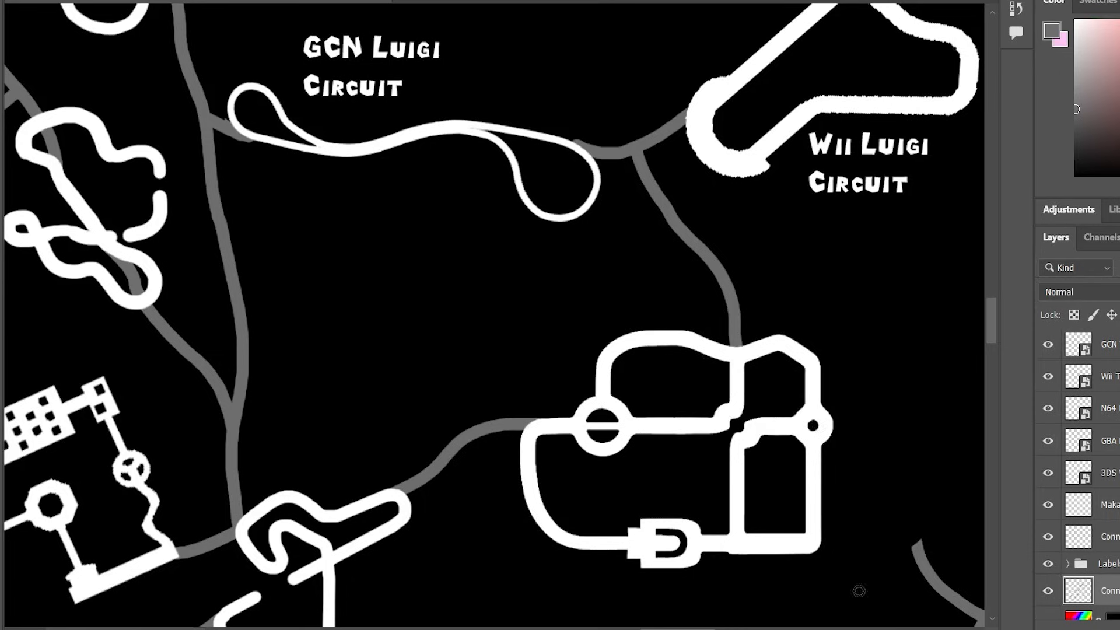
scroll(472, 541, down, 2)
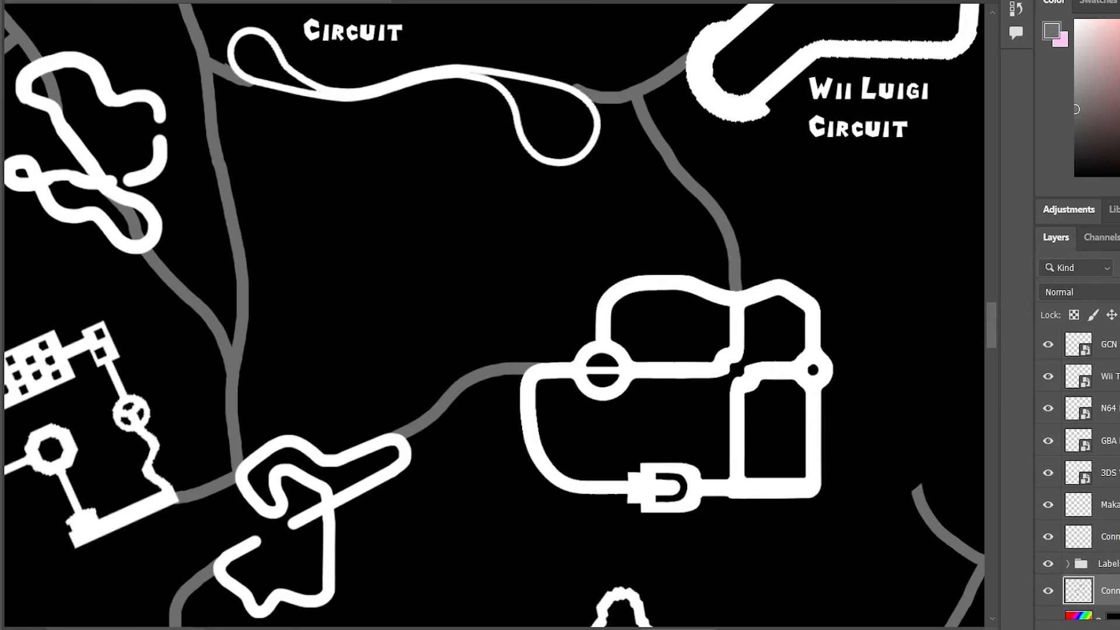
scroll(494, 315, right, 4)
scroll(735, 613, down, 5)
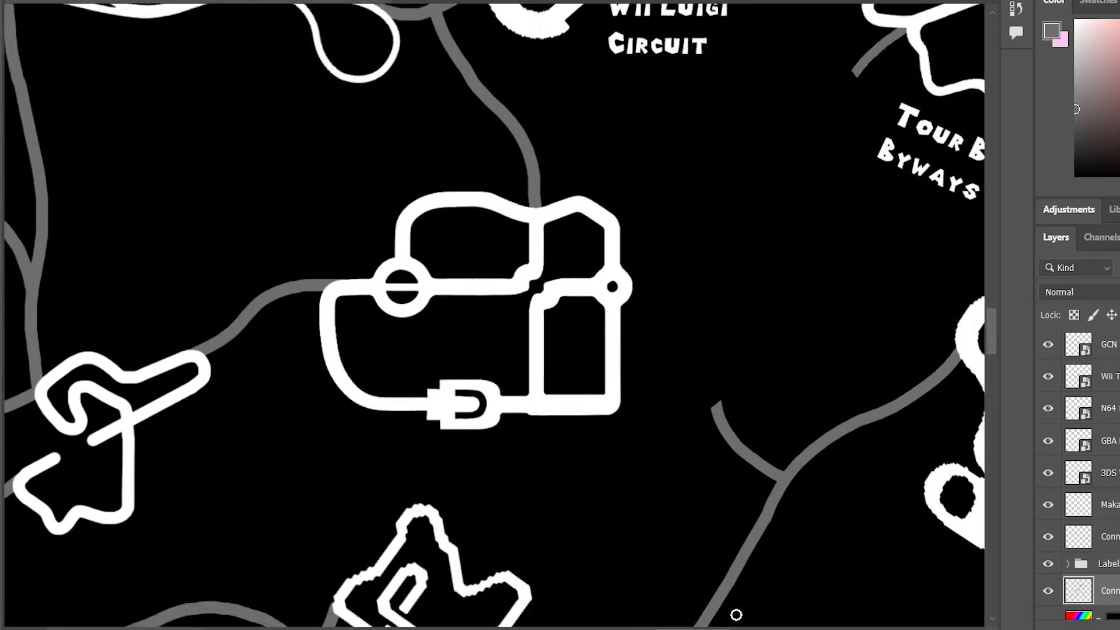
scroll(747, 595, up, 3)
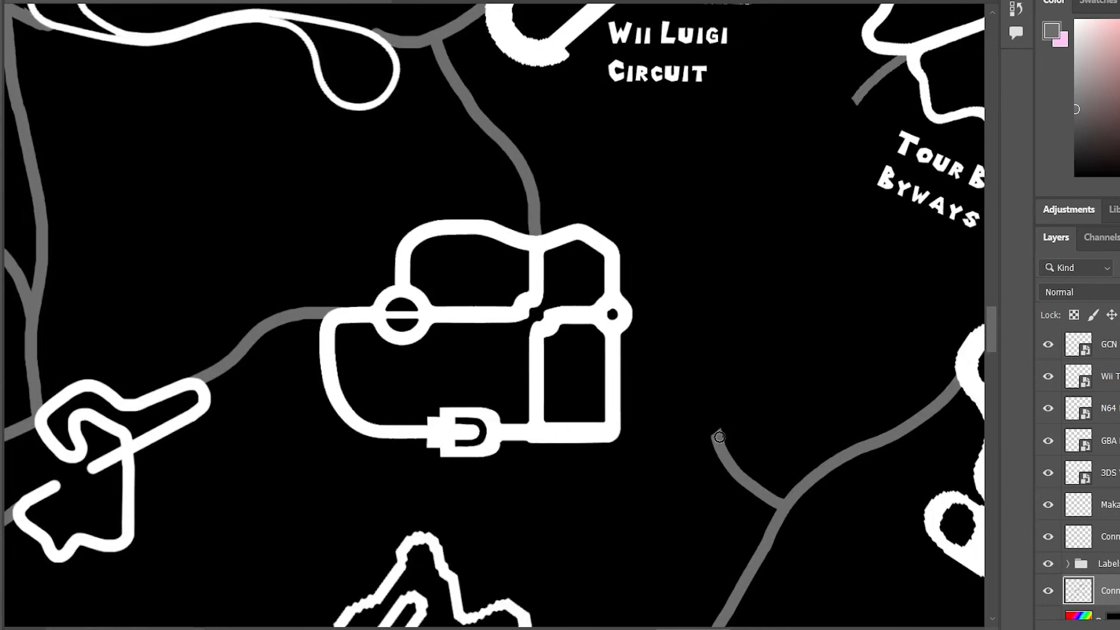
drag(715, 437, 713, 421)
key(ctrl+z)
mouse_move(716, 432)
mouse_down()
mouse_move(689, 348)
mouse_move(634, 315)
mouse_up()
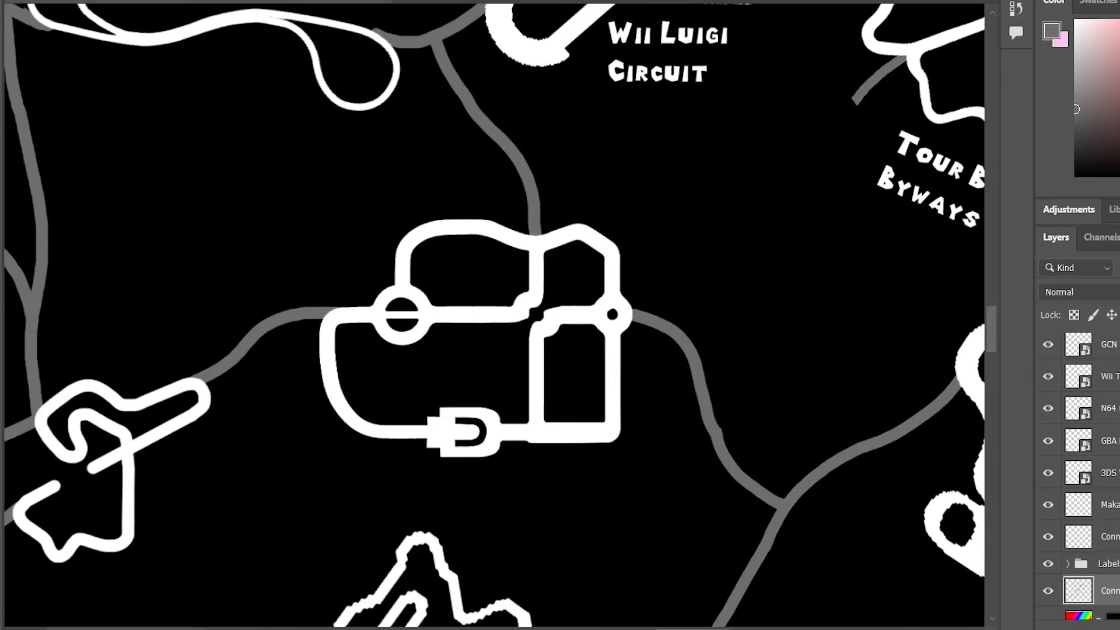
On the track layer, paint a white roundabout at the plug-shaped track's middle crossing, closing the gaps there.
key(x)
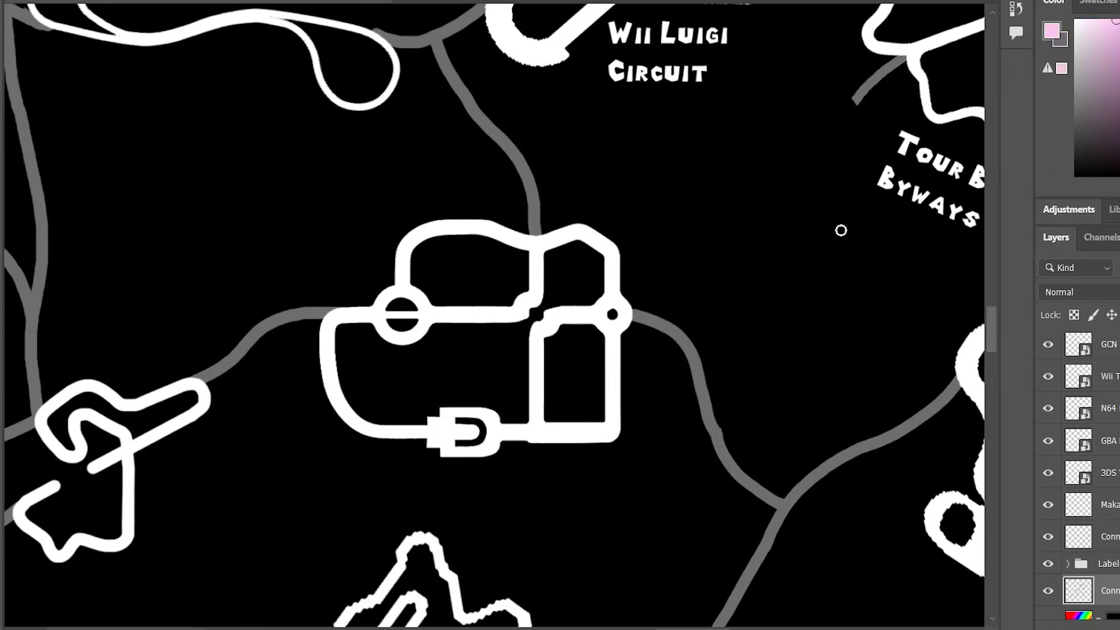
drag(1104, 47, 1050, 5)
scroll(1080, 467, down, 5)
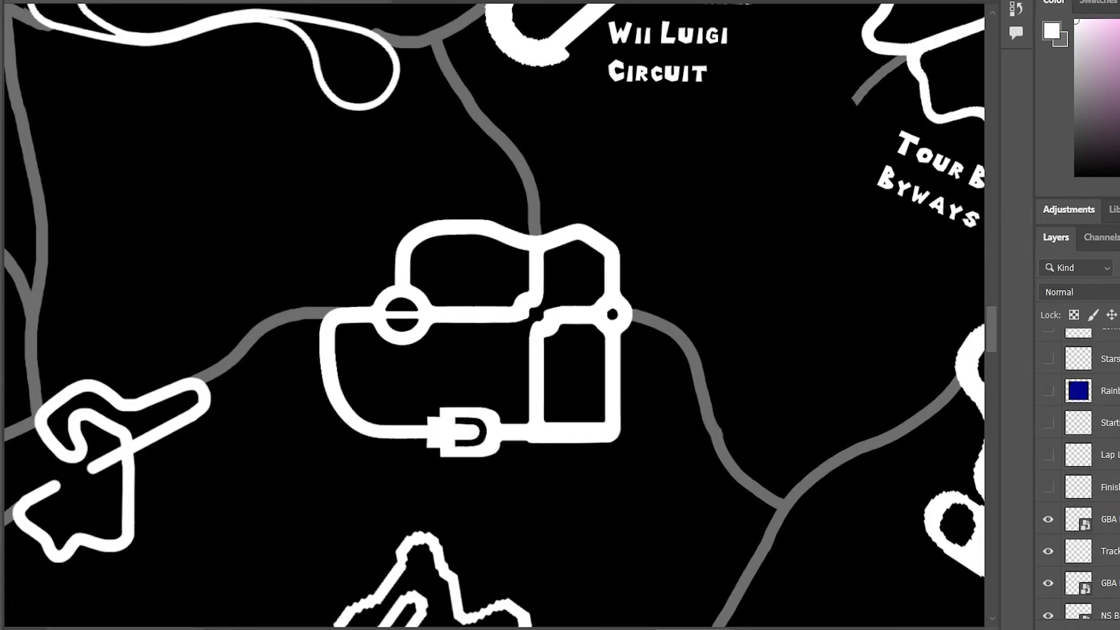
click(1099, 551)
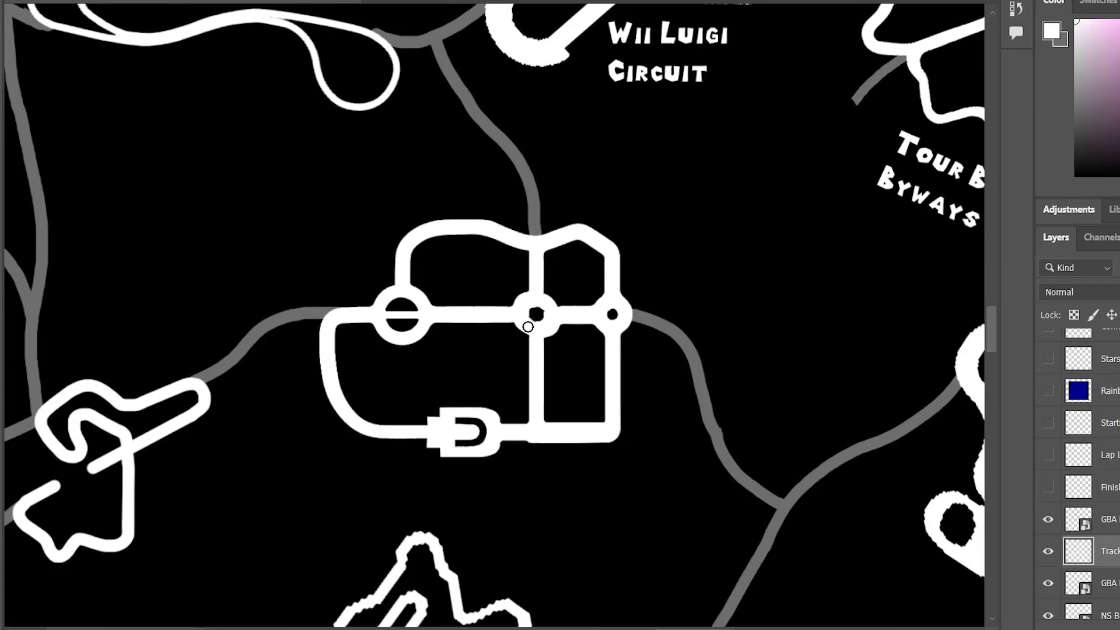
click(624, 316)
On the connecting roads layer, paint a gray road from the star-shaped track's eastern tip up to the plug-shaped track.
scroll(593, 384, down, 5)
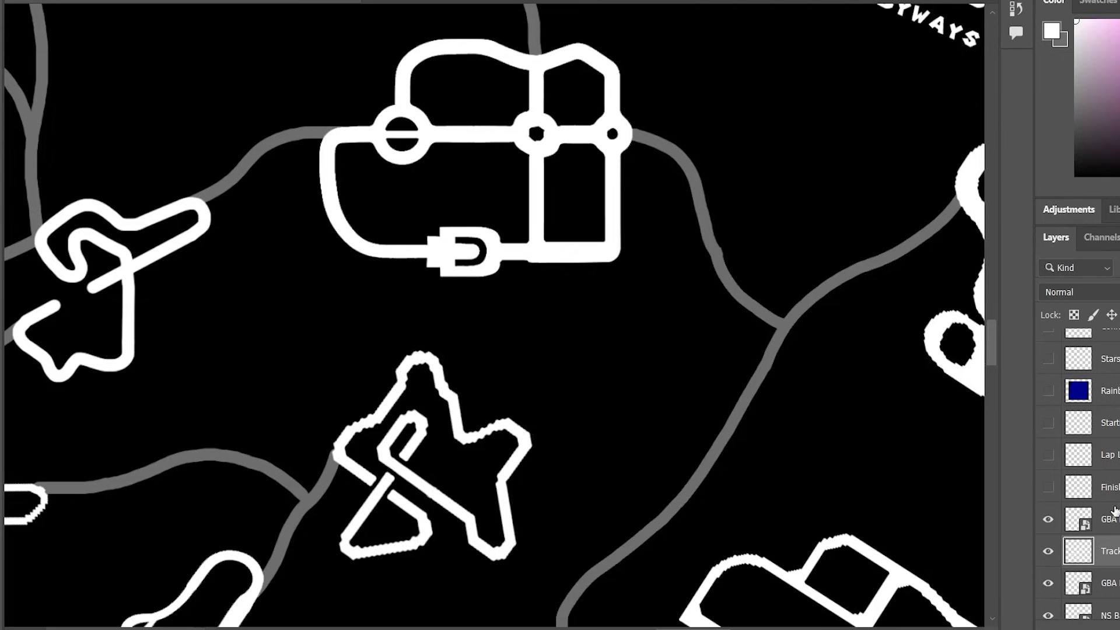
scroll(1114, 511, down, 6)
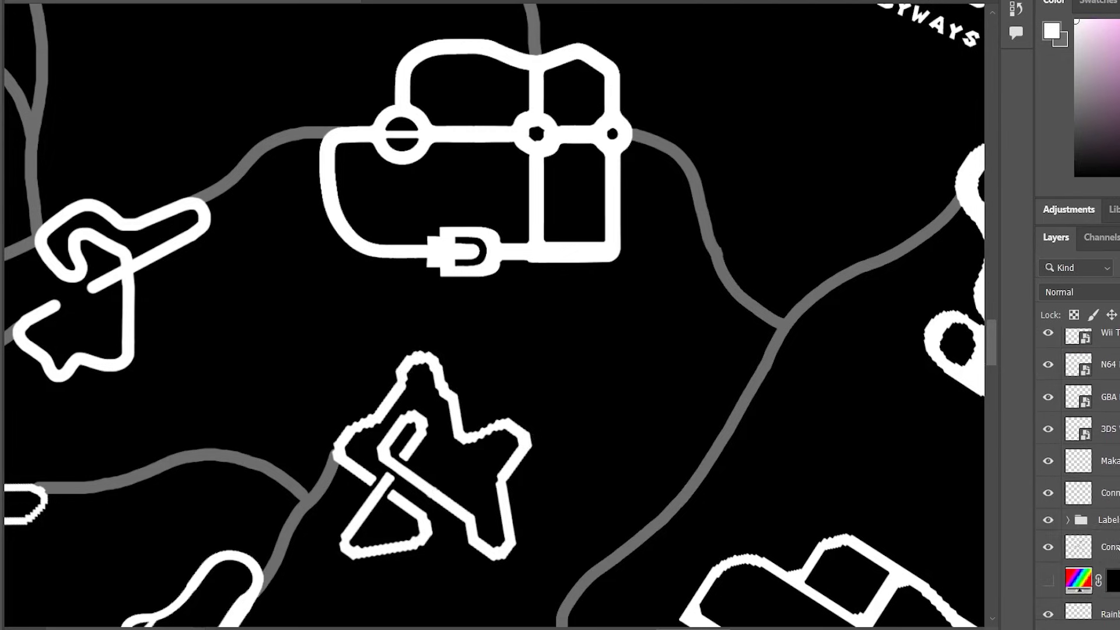
click(1117, 547)
key(x)
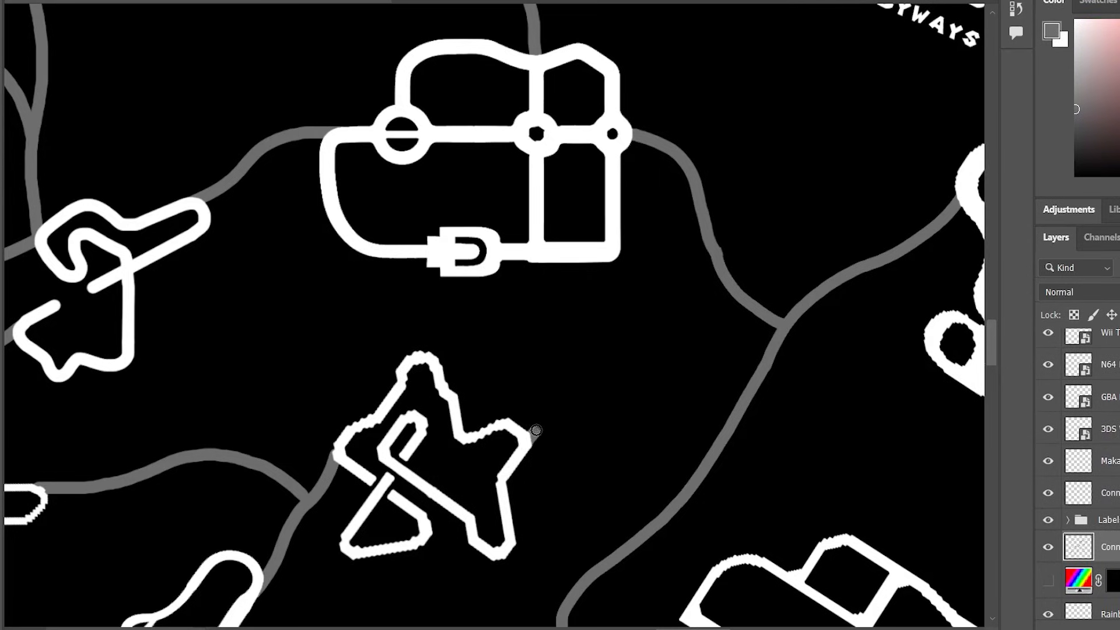
mouse_move(543, 424)
mouse_down()
mouse_move(553, 357)
mouse_move(533, 260)
mouse_up()
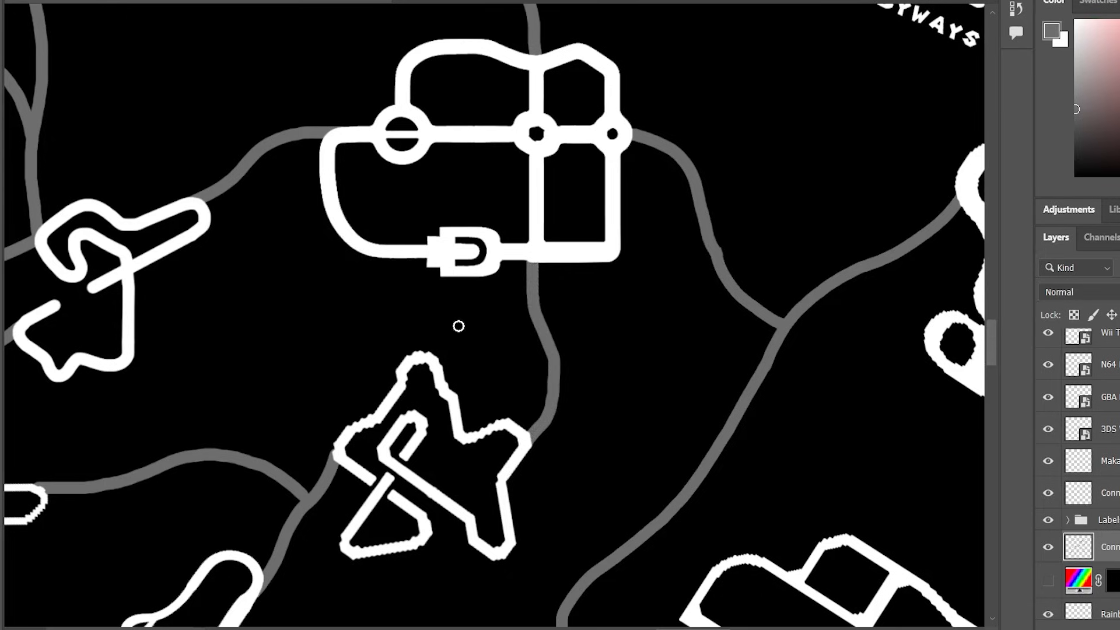
Paint a short gray road from the star-shaped track's southeastern tip to the road northwest of DS Delfino Square.
scroll(503, 250, up, 5)
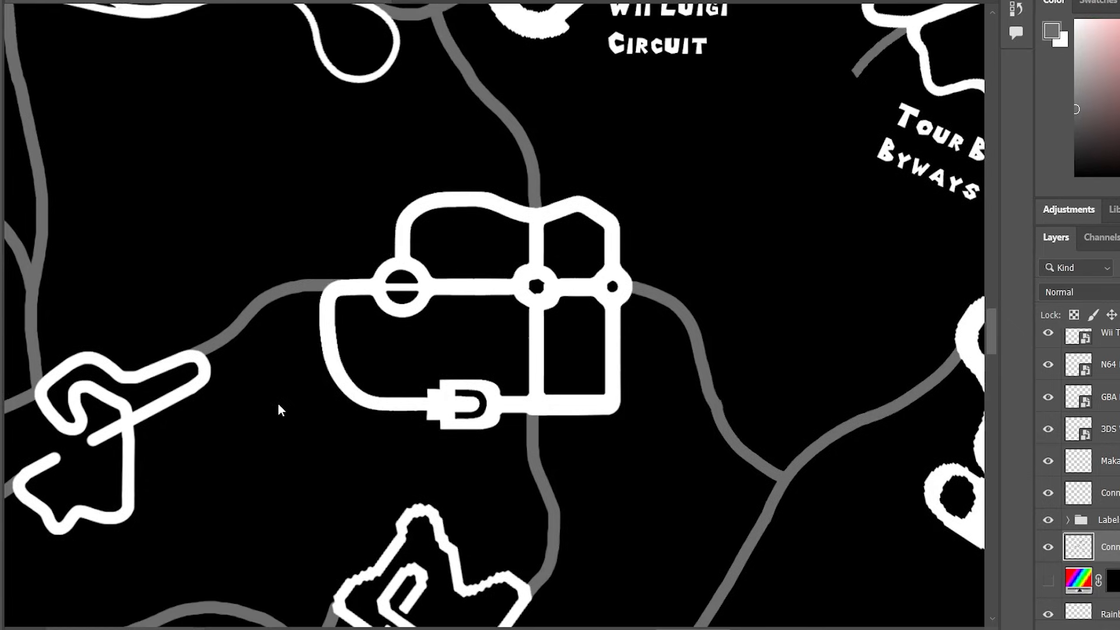
scroll(233, 416, down, 4)
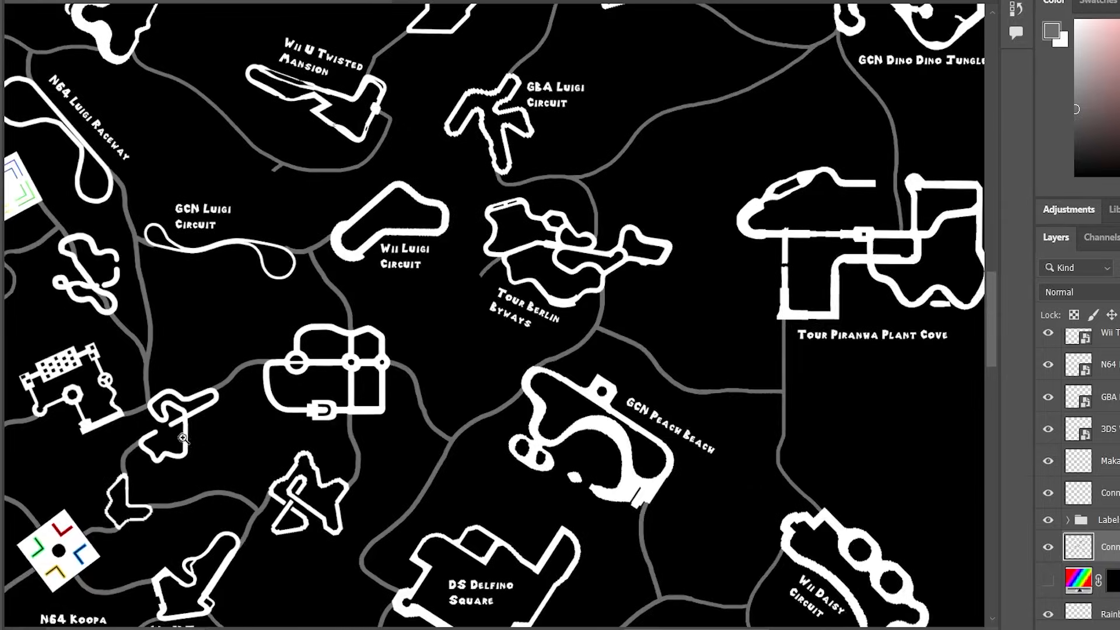
scroll(246, 506, down, 3)
scroll(358, 366, up, 3)
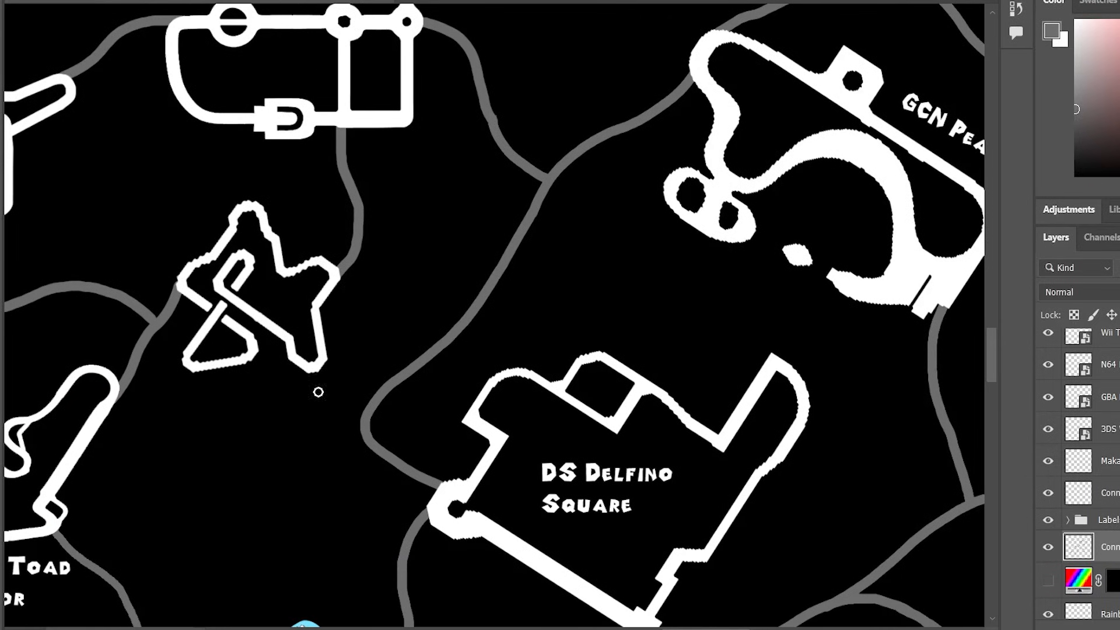
drag(310, 369, 335, 401)
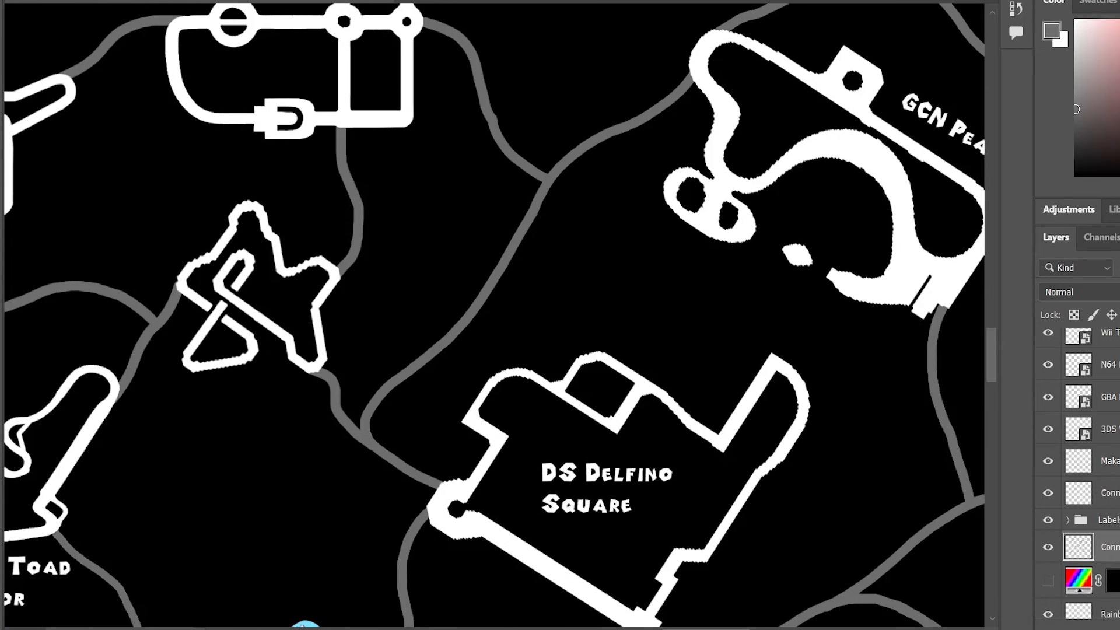
Place the GBA Ribbon Road label below the star-shaped track and the GBA Peach Circuit label southeast of the small pixelated track.
scroll(467, 416, down, 3)
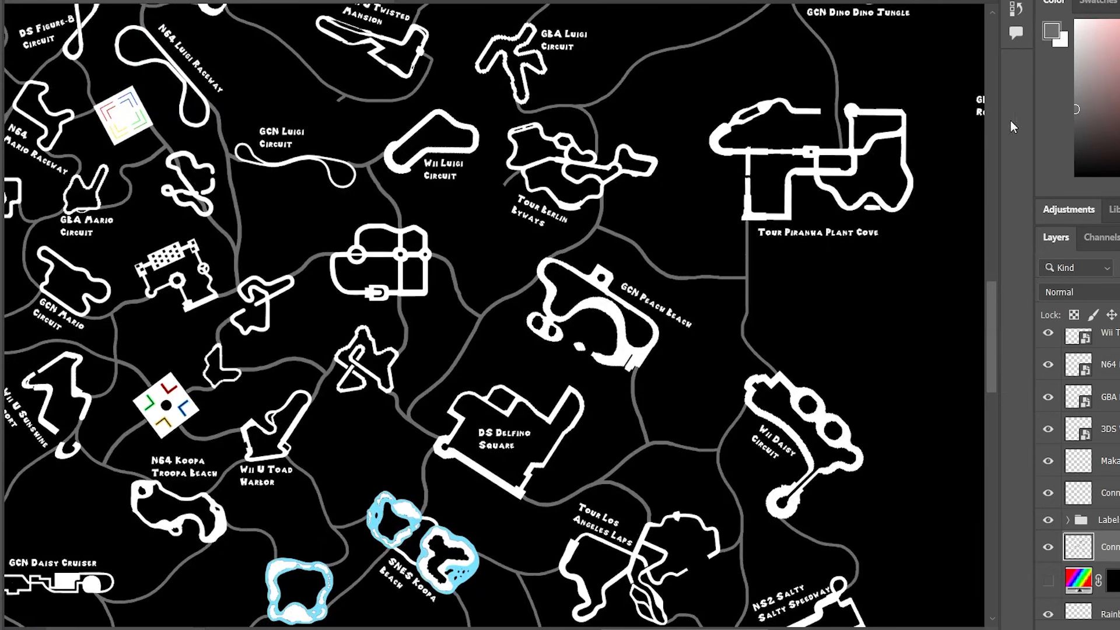
drag(980, 111, 334, 420)
scroll(333, 420, right, 3)
drag(892, 174, 72, 347)
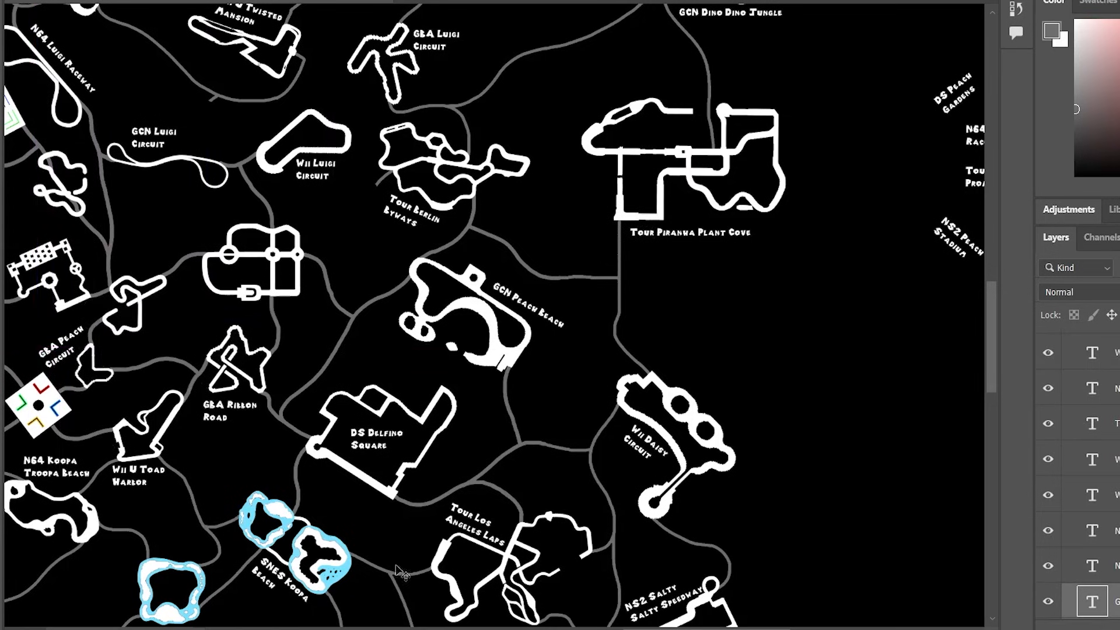
drag(56, 349, 98, 397)
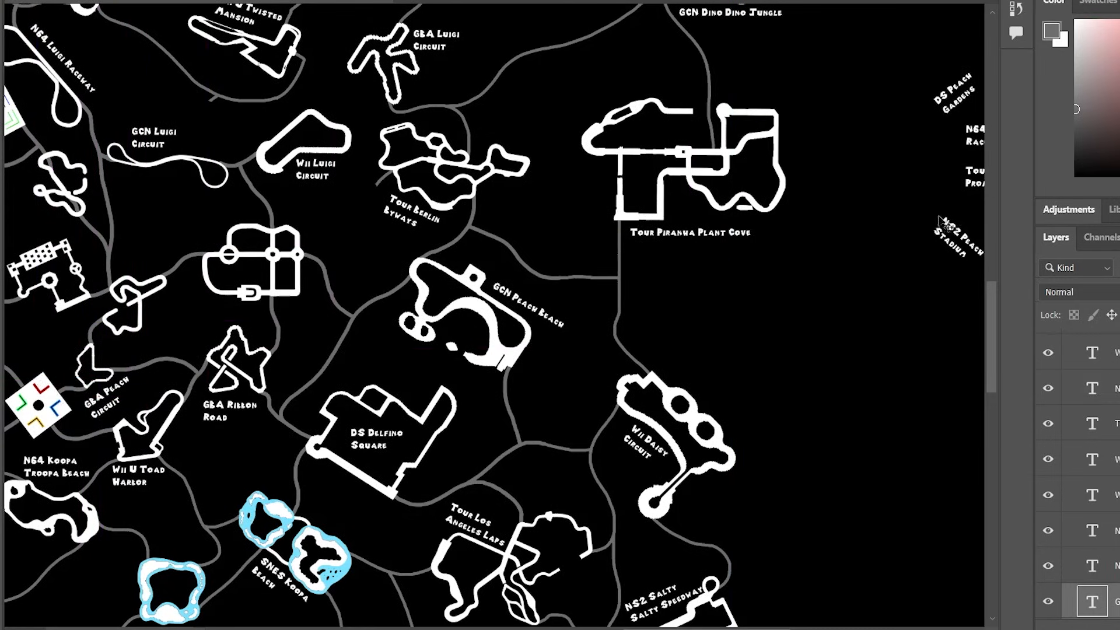
Place the NS2 Peach Stadium label southwest of its track and the N64 Royal Raceway label above the looping track.
drag(957, 244, 27, 216)
scroll(646, 623, left, 5)
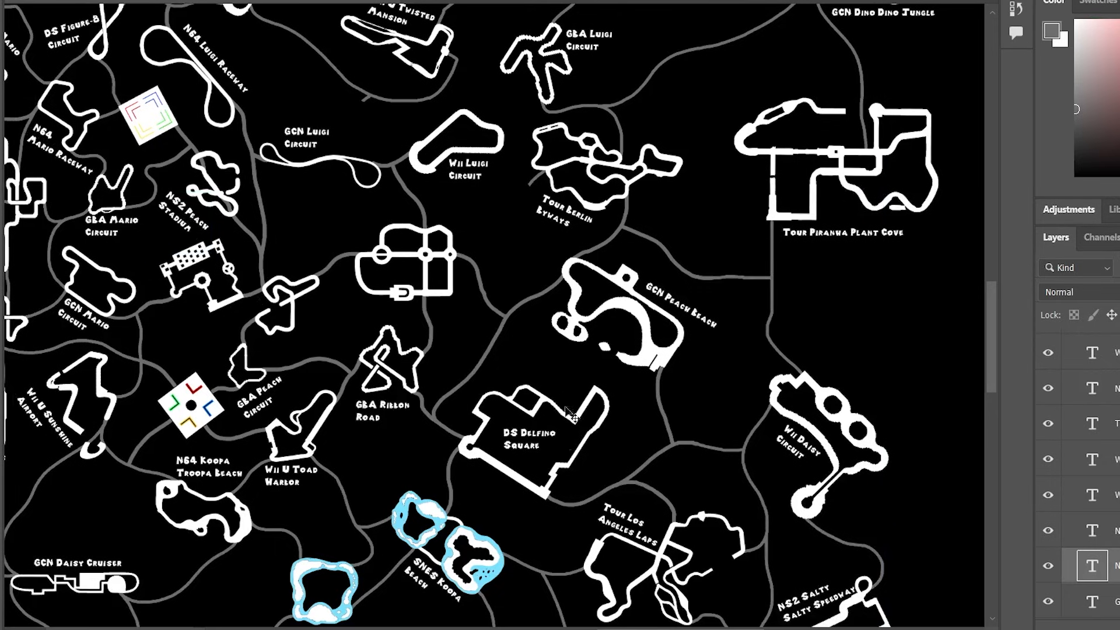
scroll(534, 551, up, 2)
scroll(485, 622, right, 8)
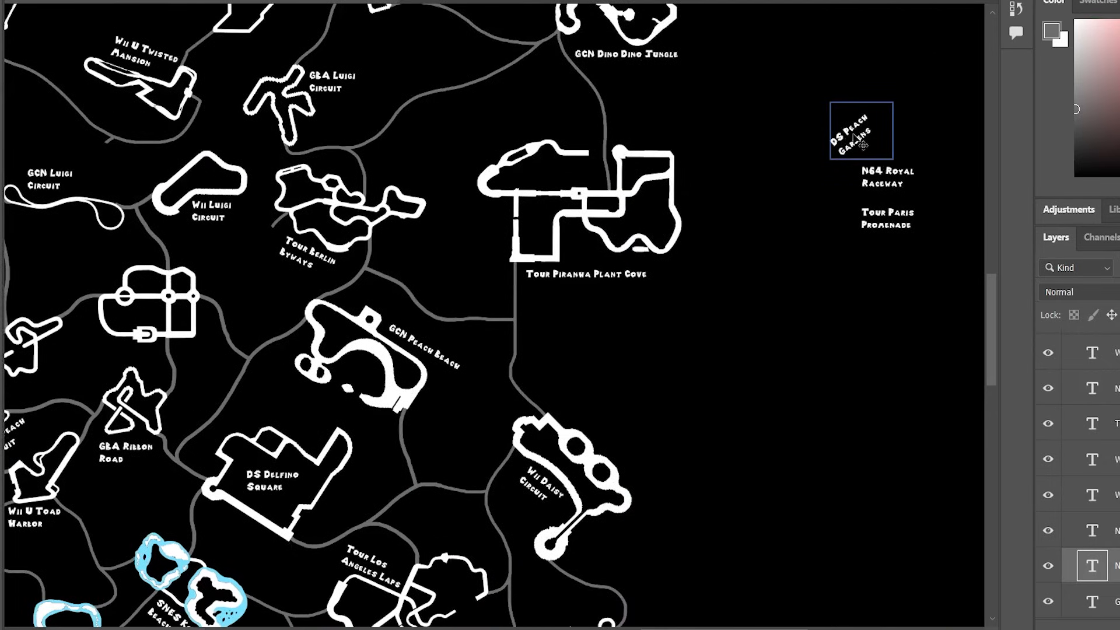
drag(865, 174, 8, 297)
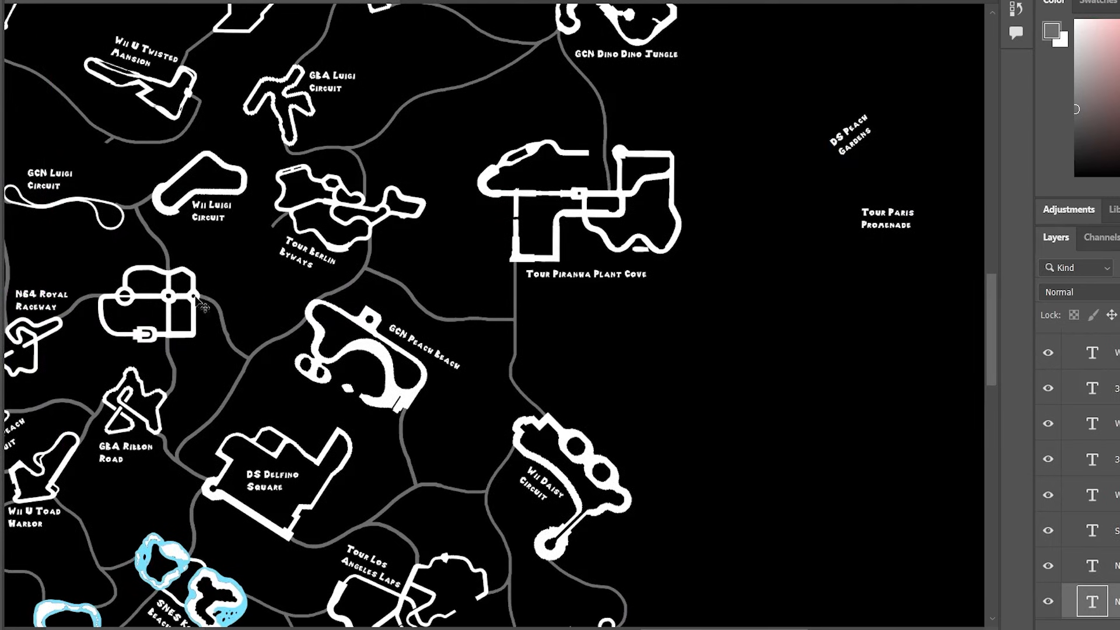
Place the Tour Paris Promenade label at the plug-shaped track's northeast corner and rotate it diagonally down to the right.
click(891, 226)
drag(889, 223, 215, 260)
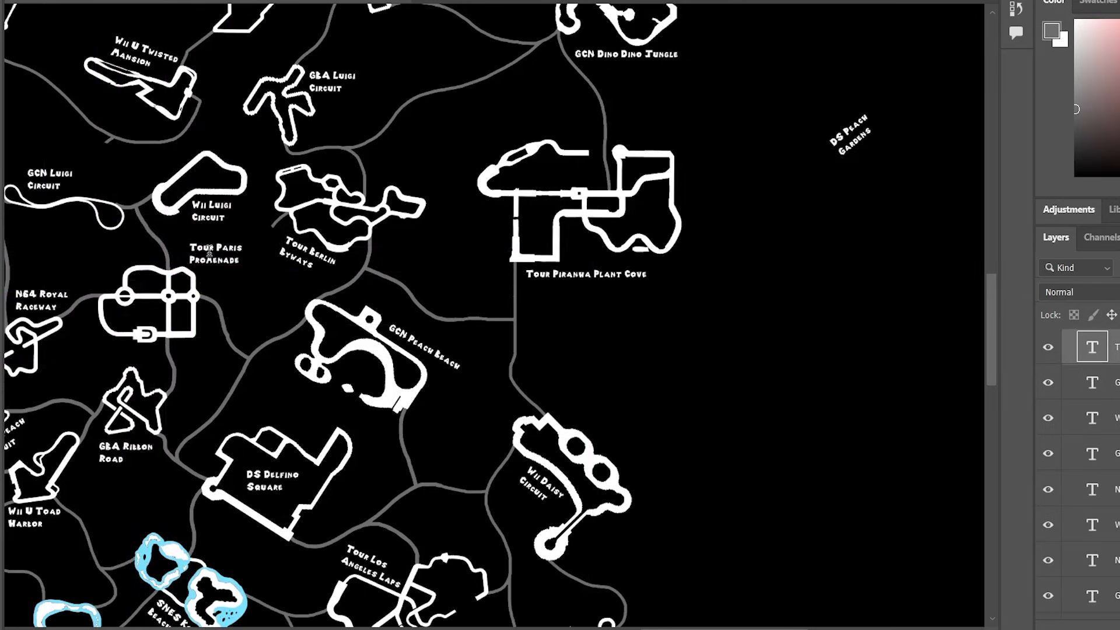
key(ctrl+t)
drag(217, 233, 212, 266)
key(Return)
Place the DS Peach Gardens label at the southwest corner of the castle-garden track below NS2 Peach Stadium.
drag(856, 136, 48, 397)
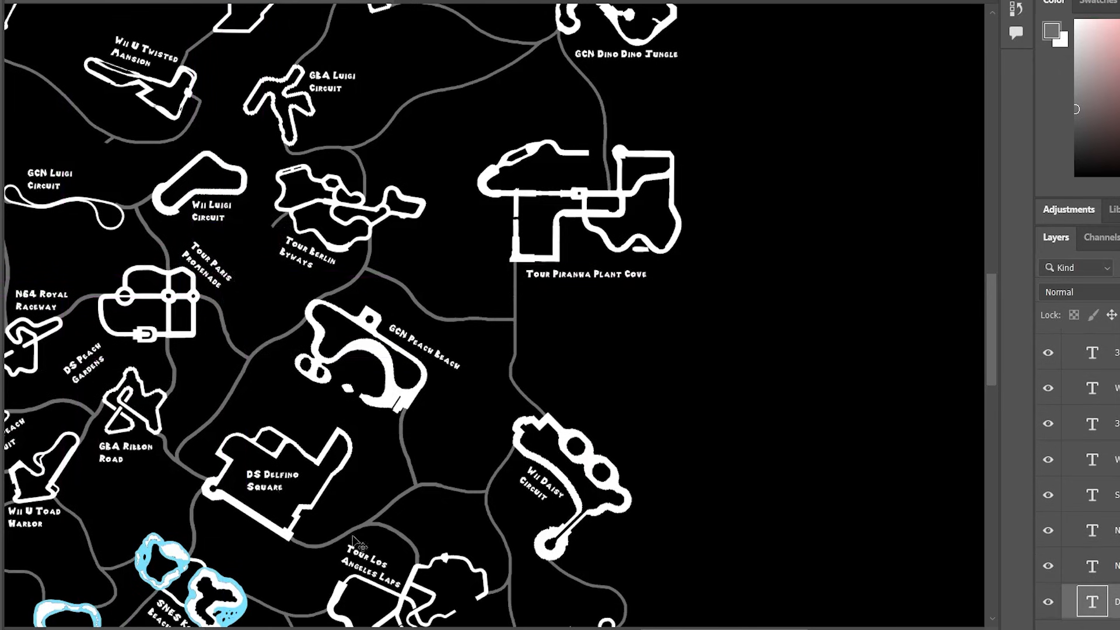
scroll(607, 436, left, 8)
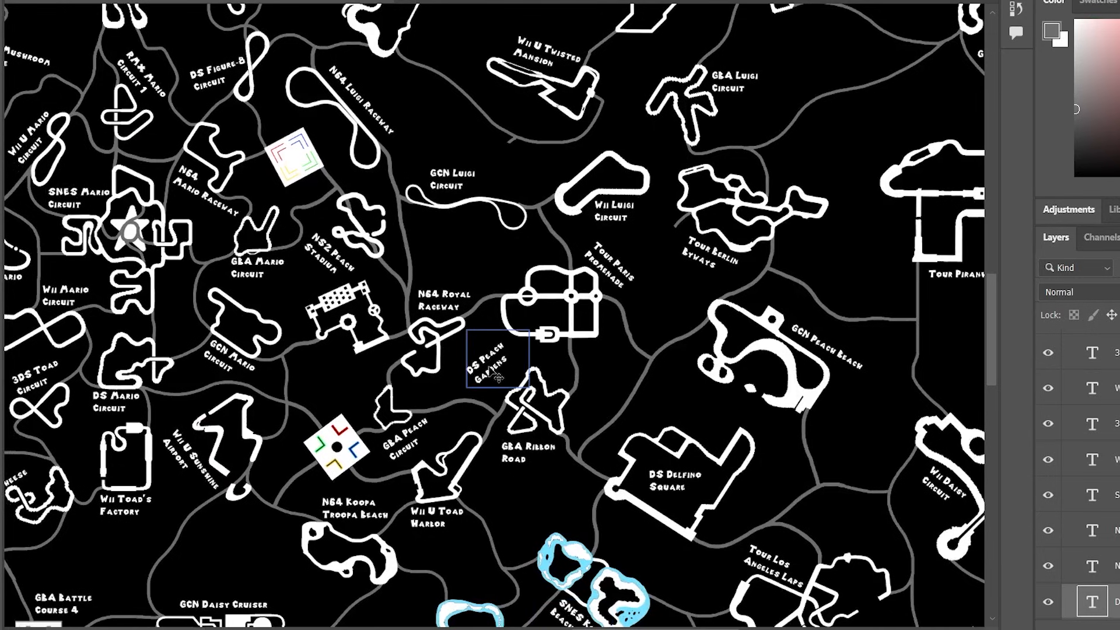
drag(499, 378, 328, 359)
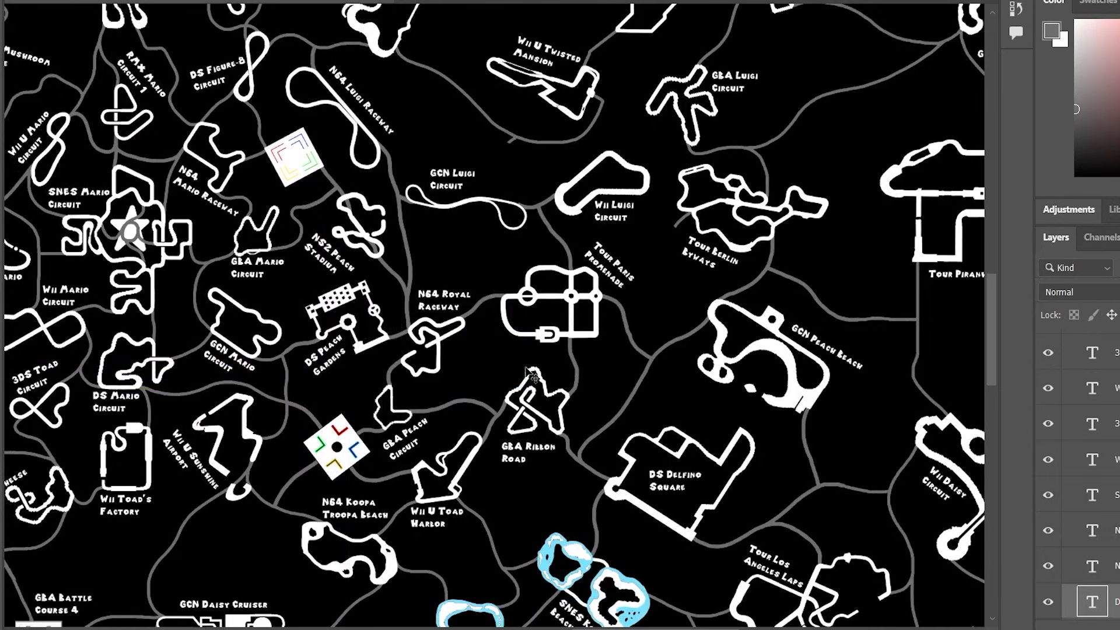
Add the white label "GBA Battle Course 1" near the colored-corner square beside N64 Luigi Raceway and rotate it diagonally along the square's northeast side.
scroll(431, 374, up, 2)
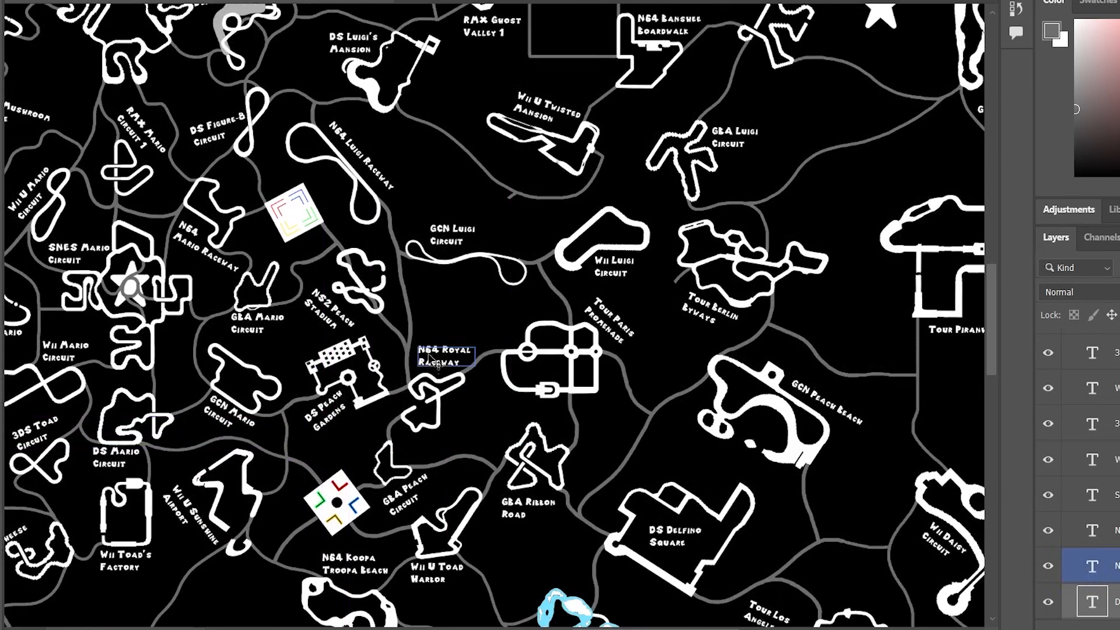
key(x)
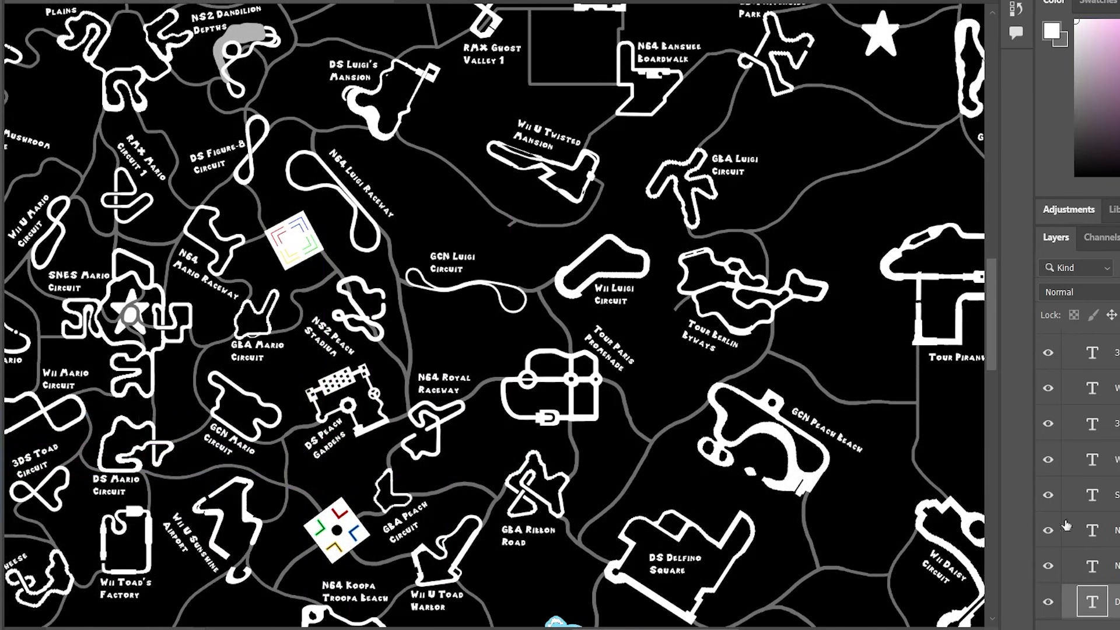
scroll(1025, 507, down, 3)
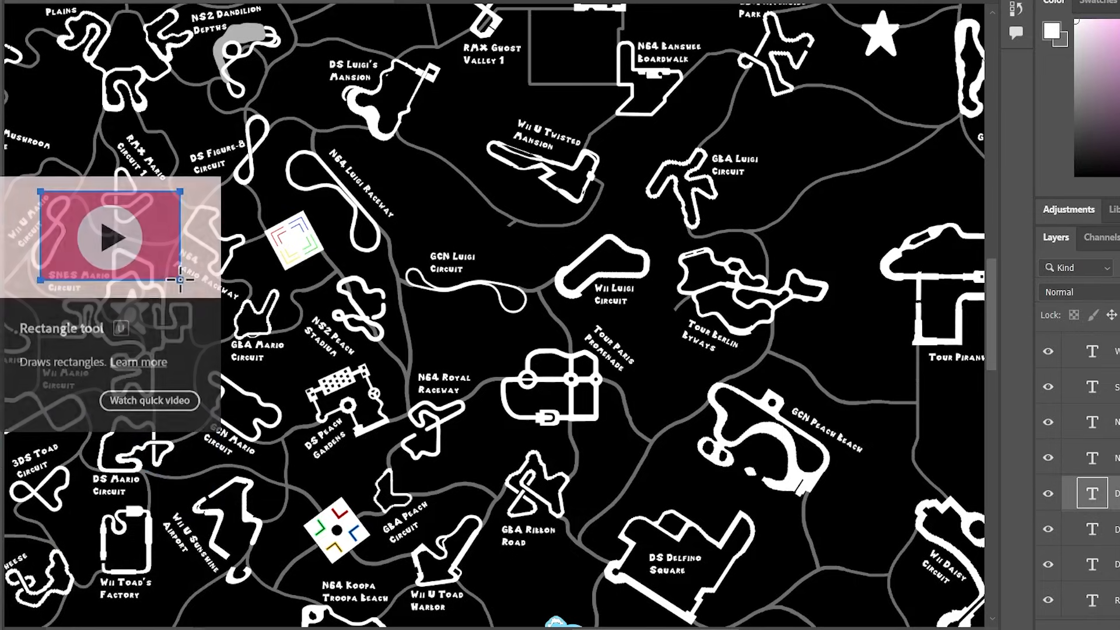
click(1, 217)
drag(296, 220, 394, 235)
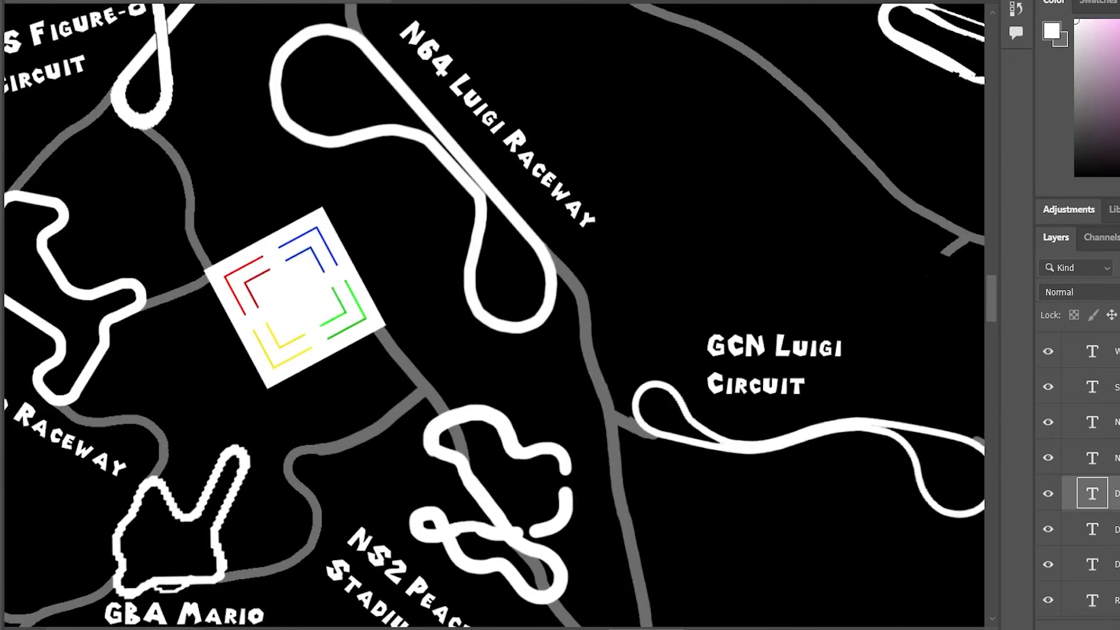
key(t)
drag(224, 165, 449, 228)
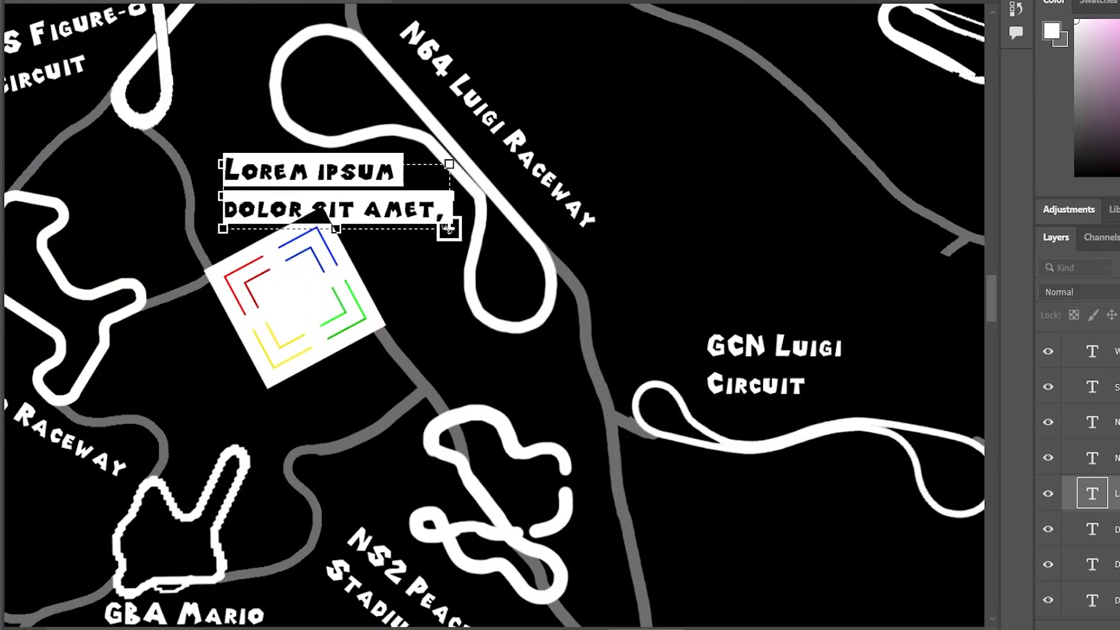
text(GBA Ba)
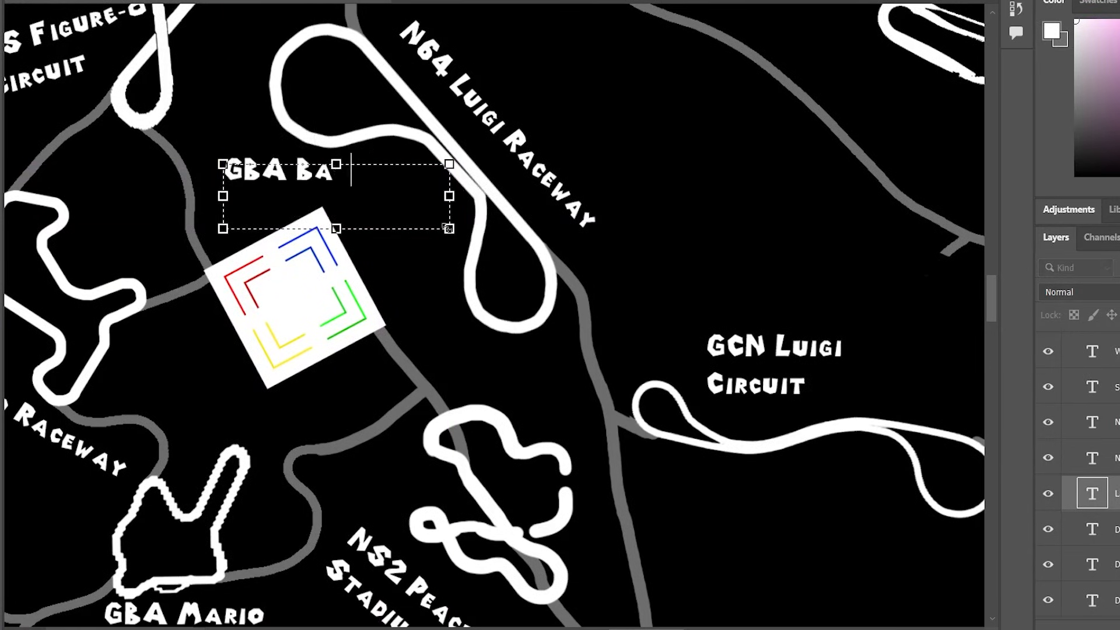
text(ttle Course 1)
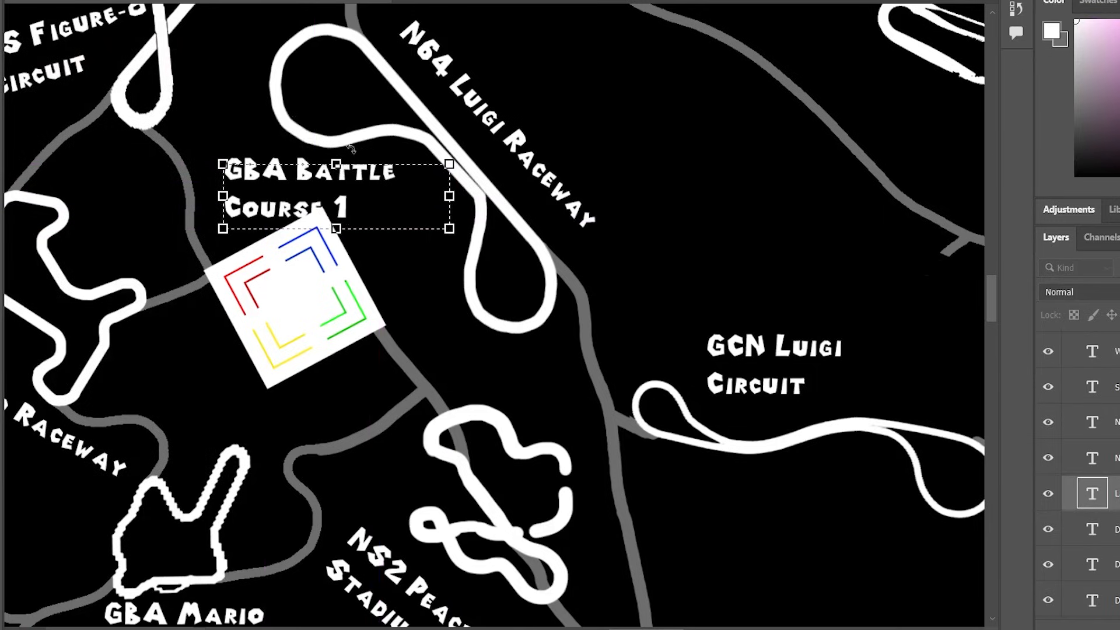
drag(343, 153, 416, 228)
key(Return)
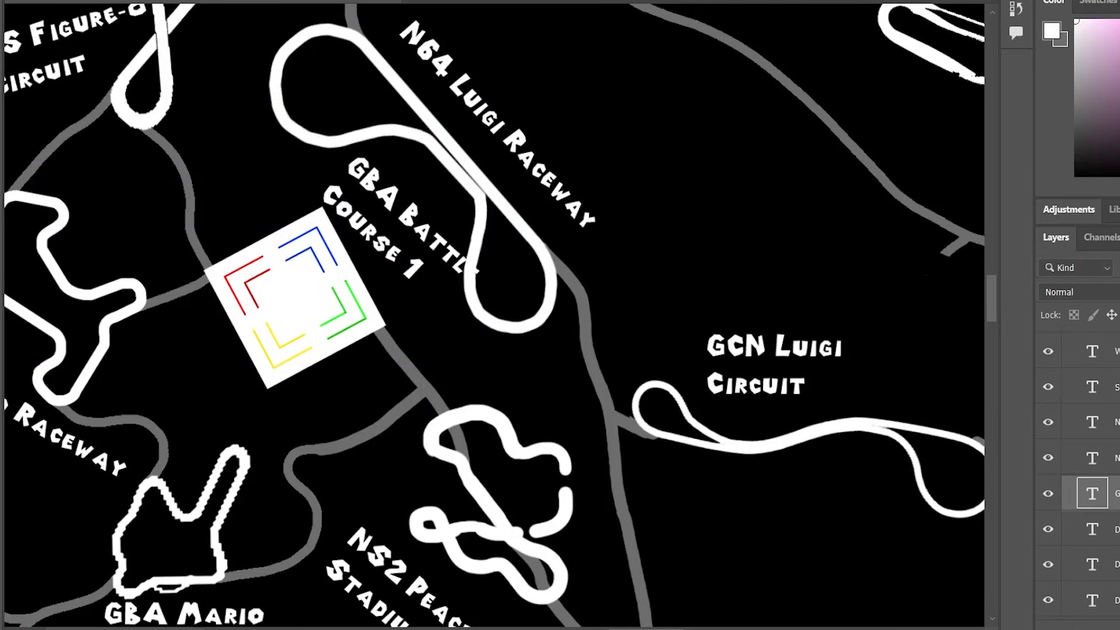
Reduce the font size of the whole GBA Battle Course 1 label so it fits between its square and N64 Luigi Raceway.
click(22, 89)
click(346, 222)
right_click(388, 210)
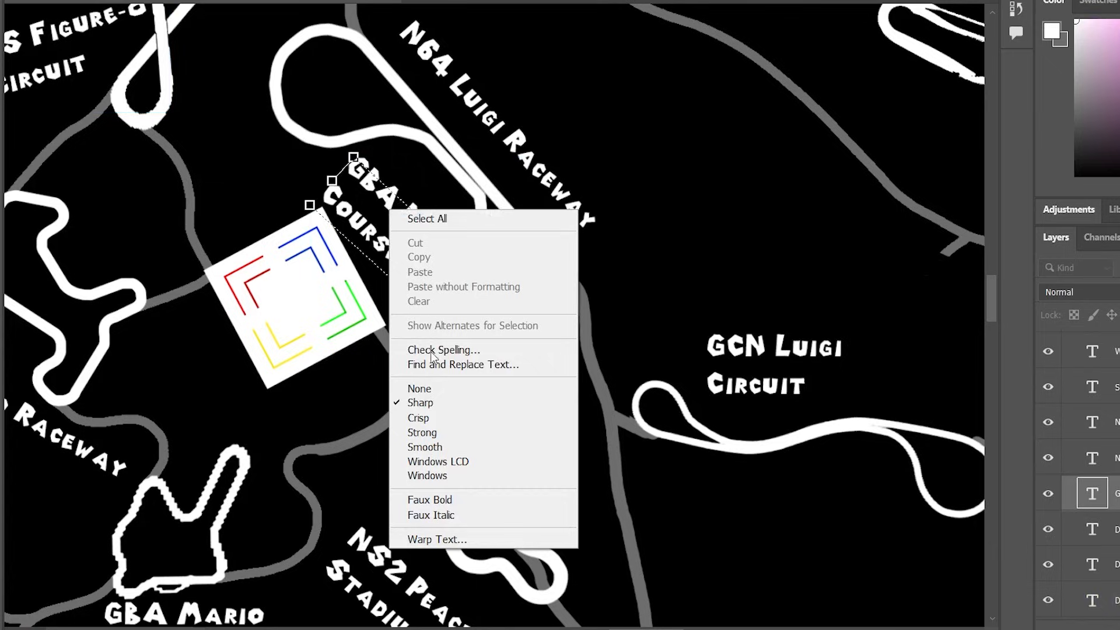
click(432, 219)
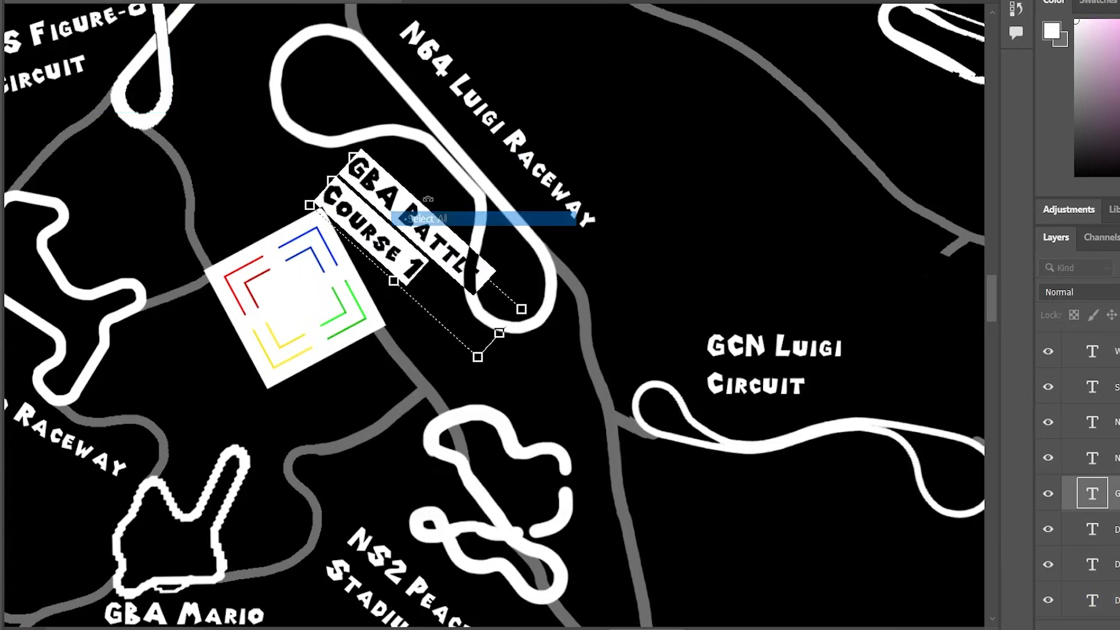
key(ctrl+shift+comma)
key(ctrl+shift+comma)
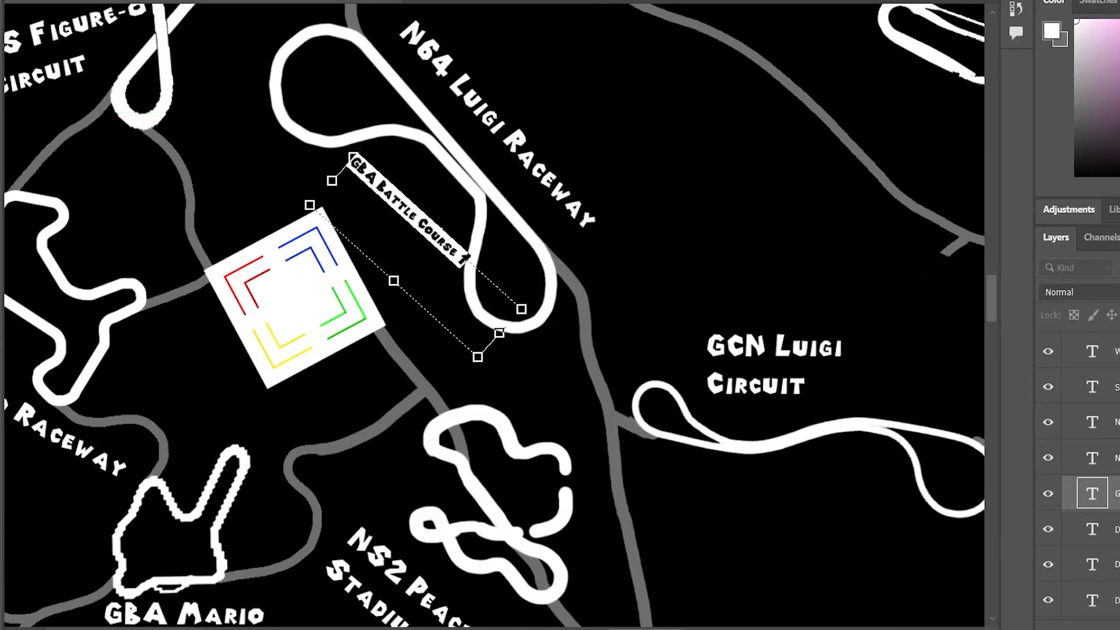
key(ctrl+shift+period)
key(ctrl+shift+period)
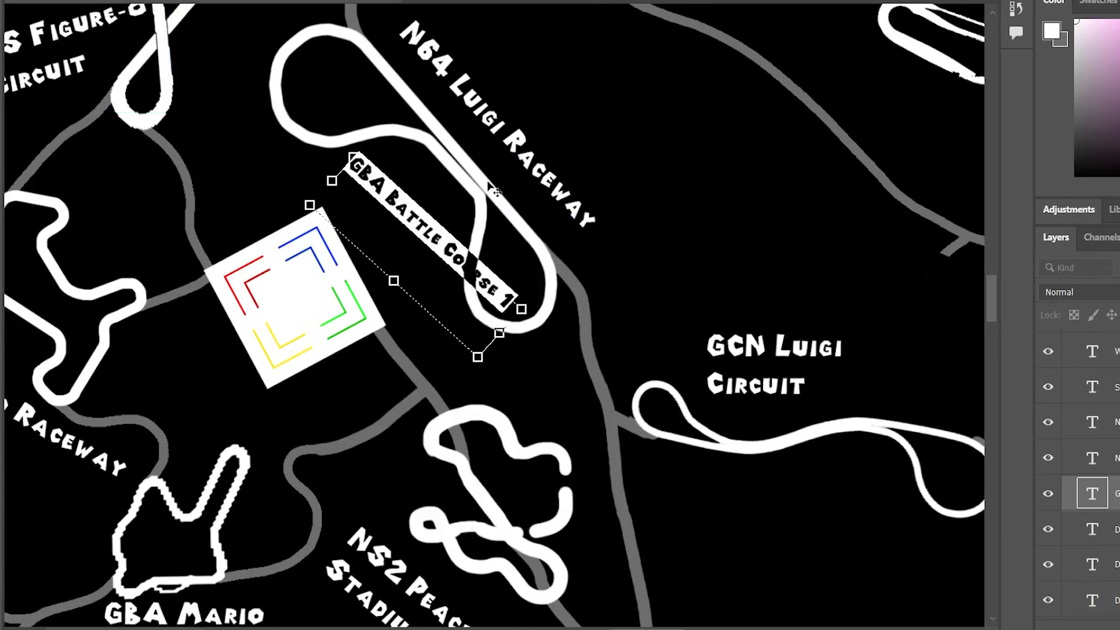
click(452, 251)
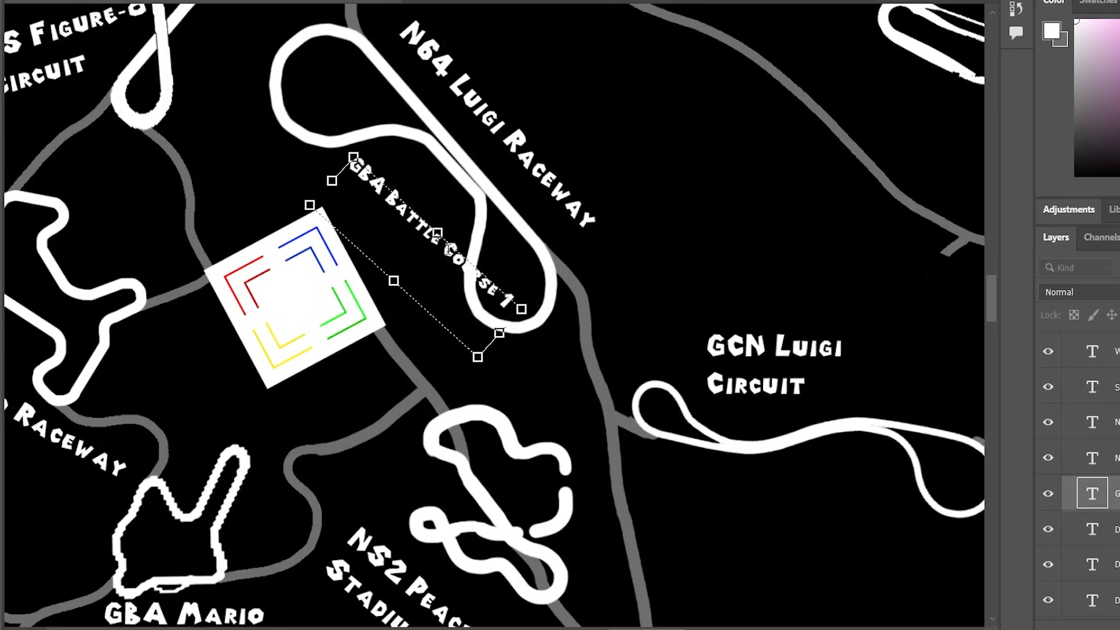
key(Return)
Move the GBA Battle Course 1 label against the northeast side of its square, on two lines running parallel to that edge.
drag(411, 185, 375, 279)
key(Return)
key(ctrl+z)
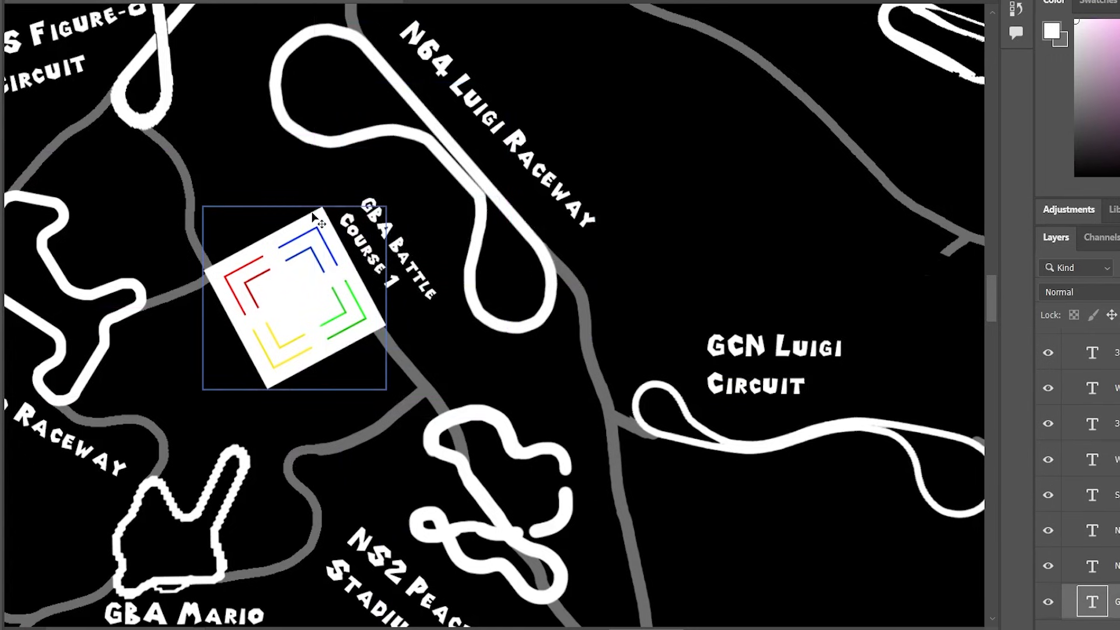
Add the small two-line label "GBA Battle Course 3" above the white square with colored corners near GBA Peach Circuit.
scroll(320, 215, down, 10)
scroll(621, 295, down, 7)
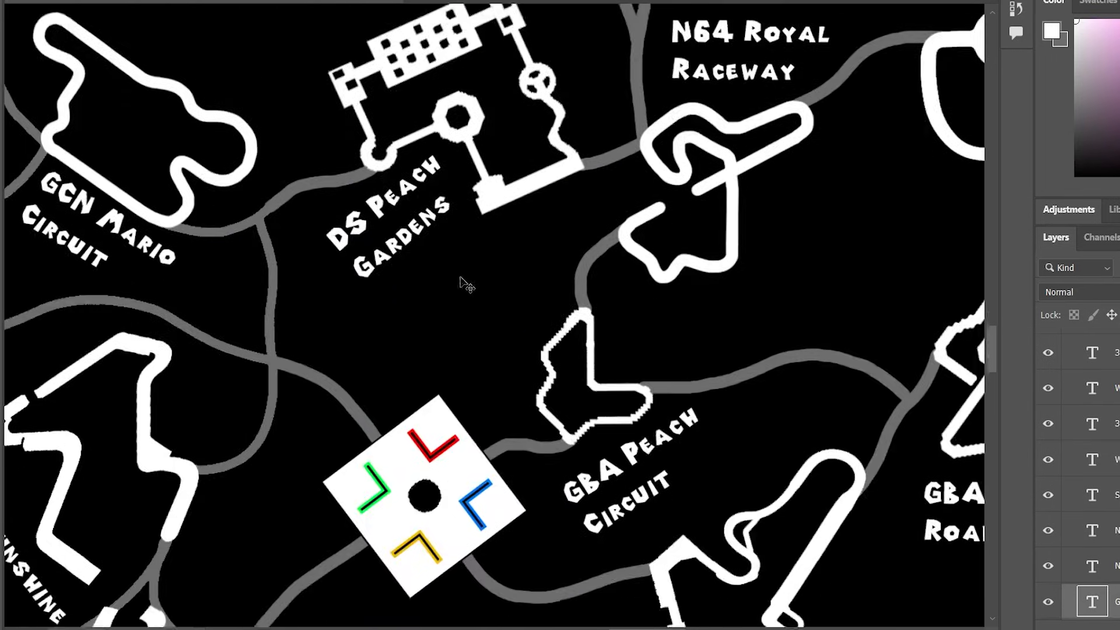
drag(370, 285, 507, 337)
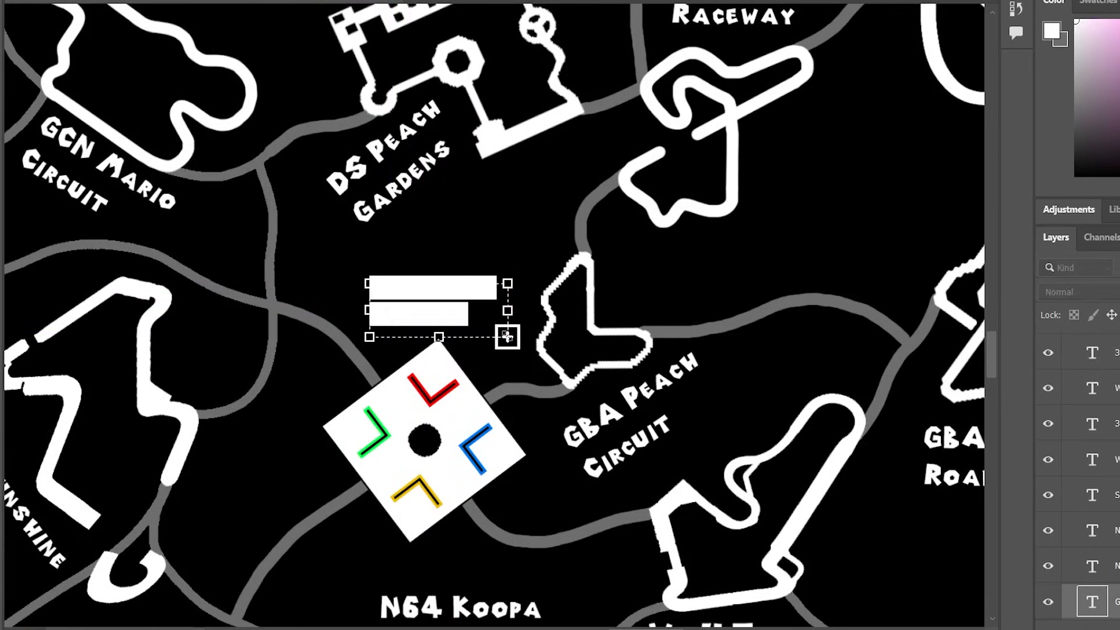
text(GBA Battle Course 3)
key(ctrl+Return)
drag(411, 292, 414, 292)
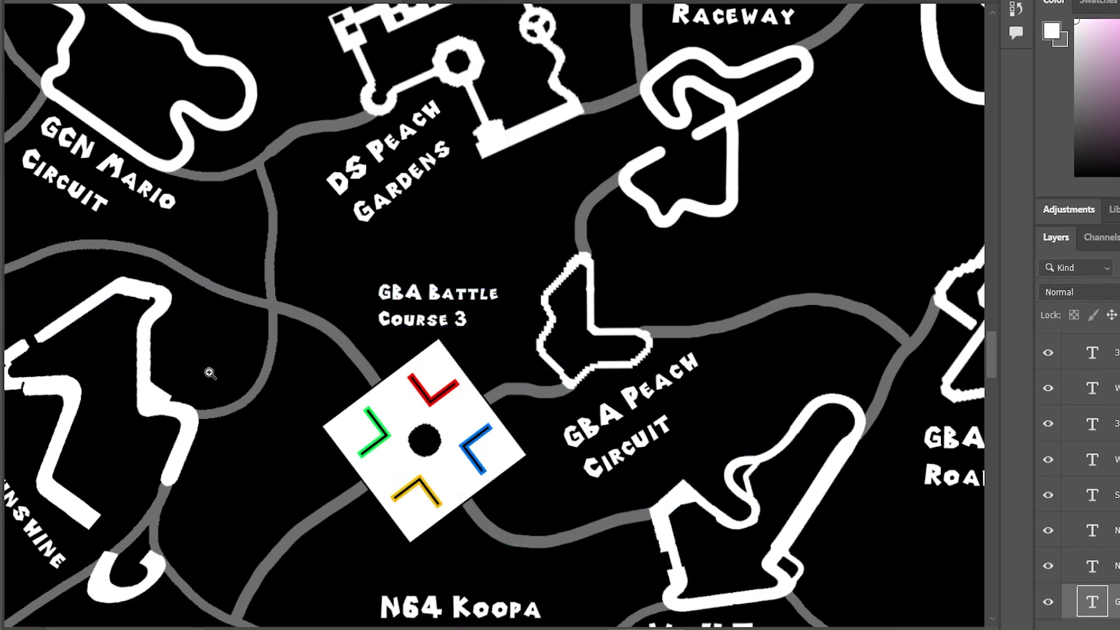
Swap the painting color to gray, collapse the label group and select the road connection layer directly below it.
drag(254, 362, 193, 363)
click(194, 363)
drag(646, 287, 605, 299)
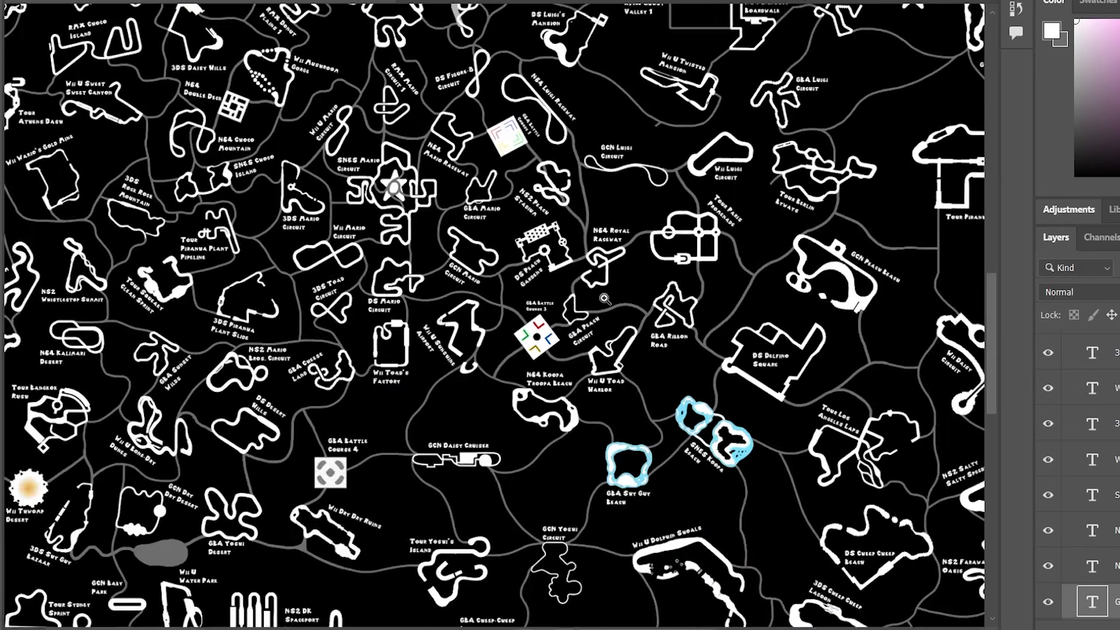
drag(786, 185, 858, 180)
scroll(814, 274, up, 2)
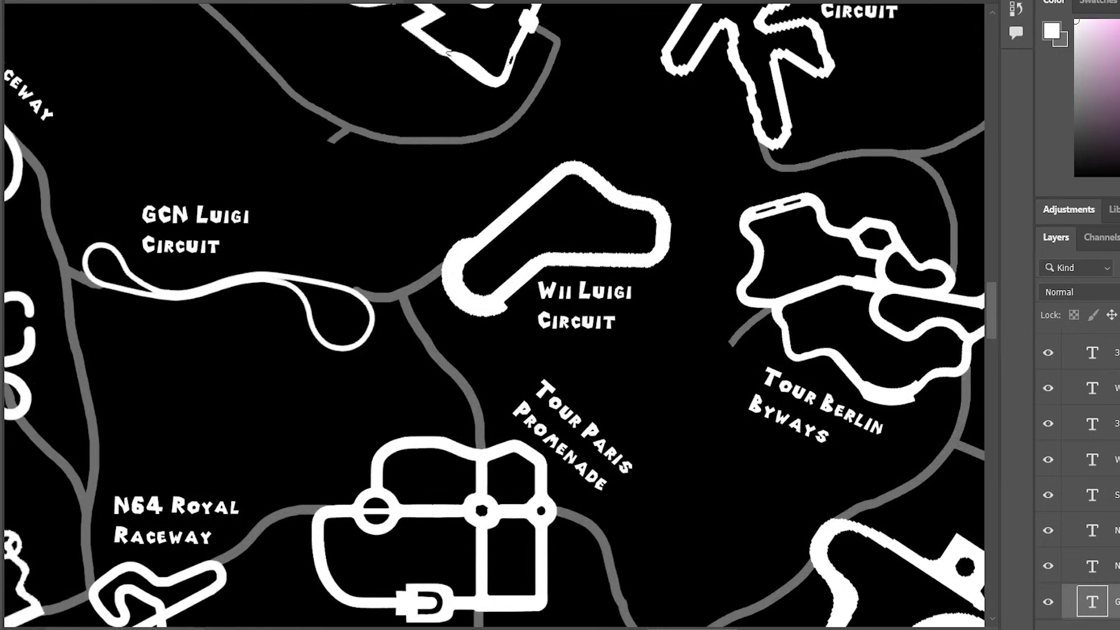
key(x)
scroll(1108, 481, up, 6)
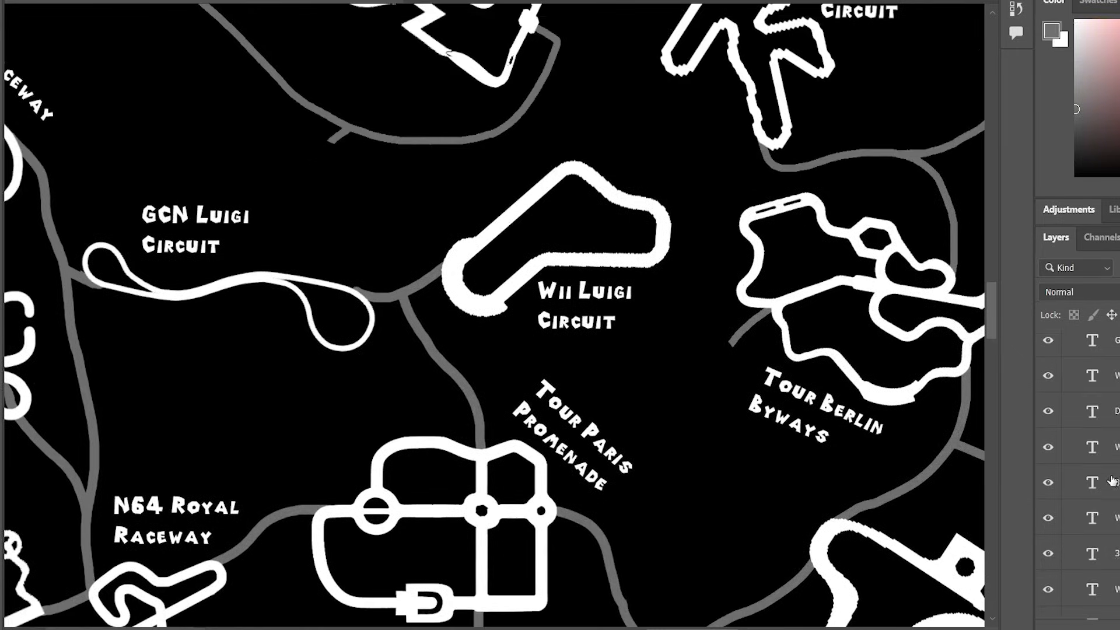
scroll(1097, 476, up, 5)
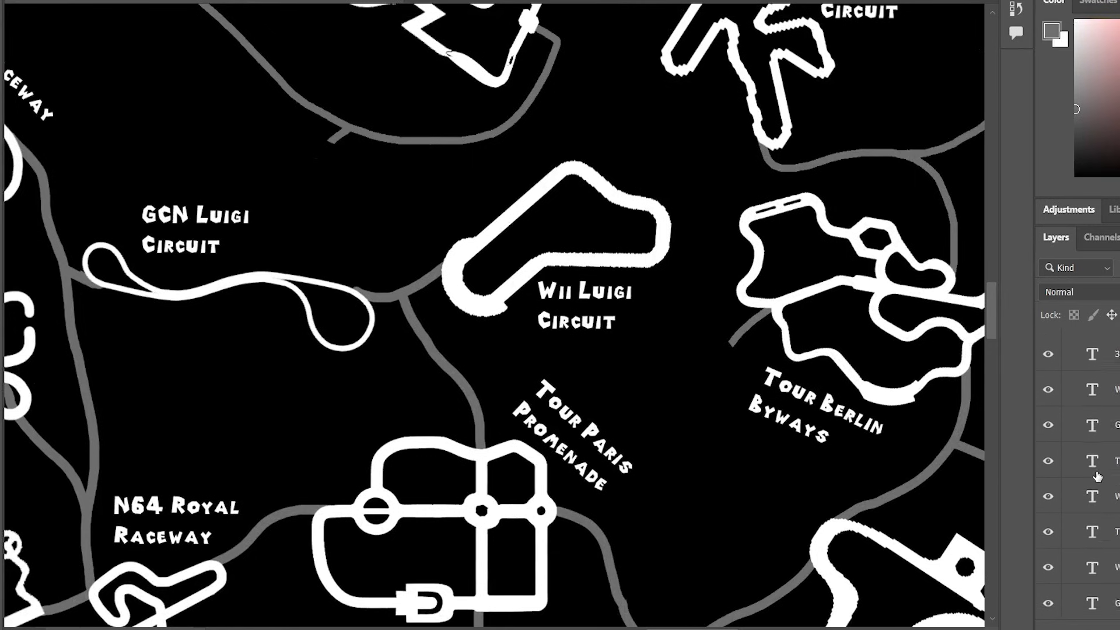
scroll(1096, 477, down, 8)
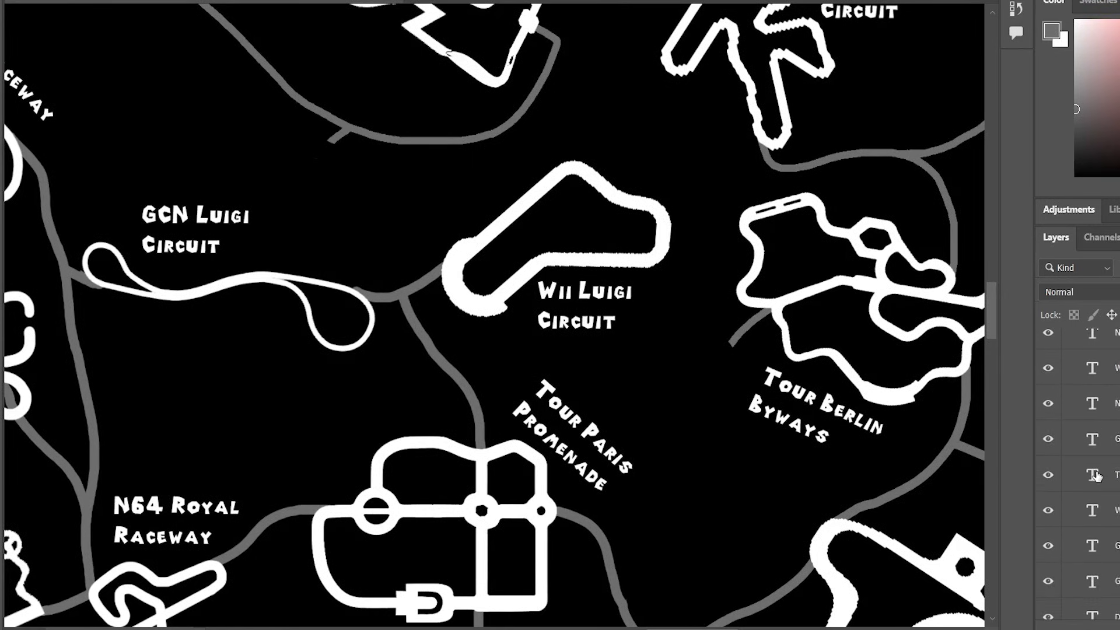
scroll(1097, 476, down, 8)
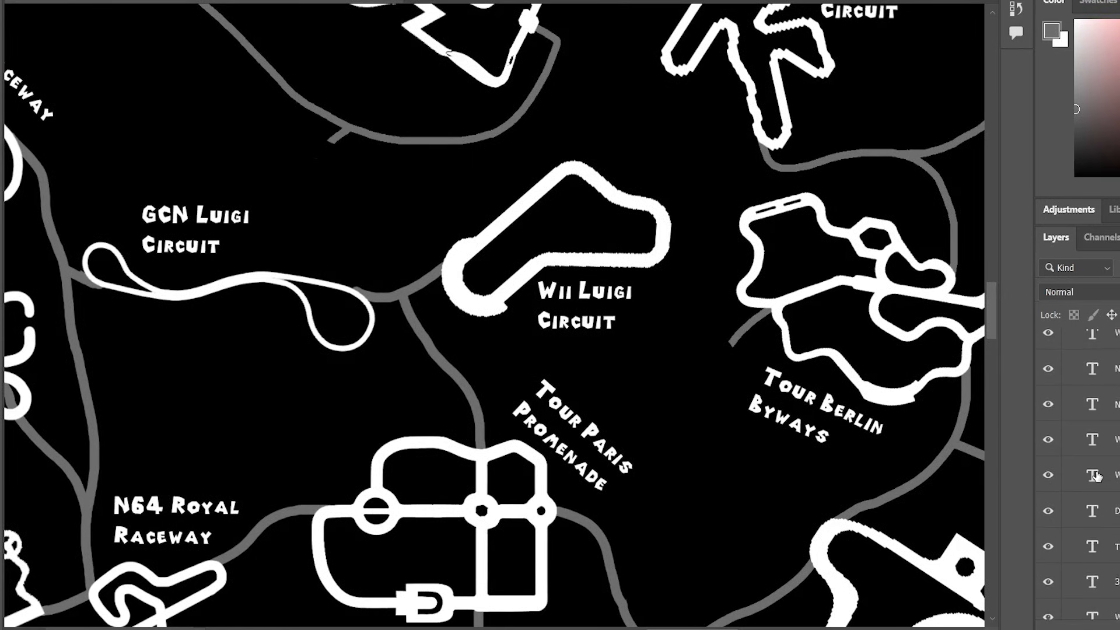
scroll(1097, 477, down, 8)
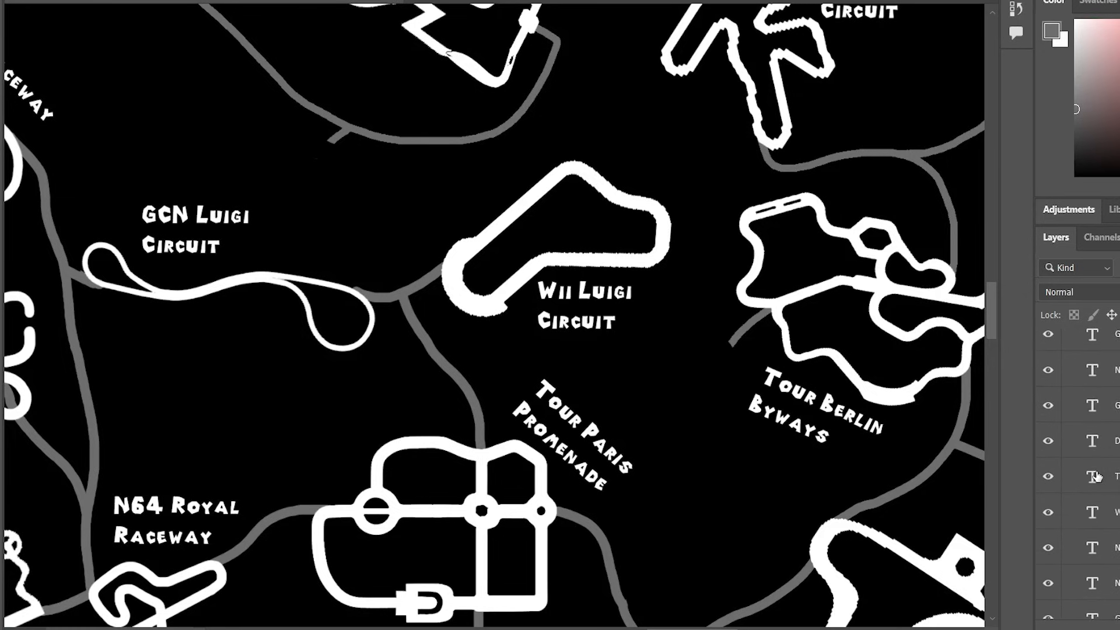
click(1068, 490)
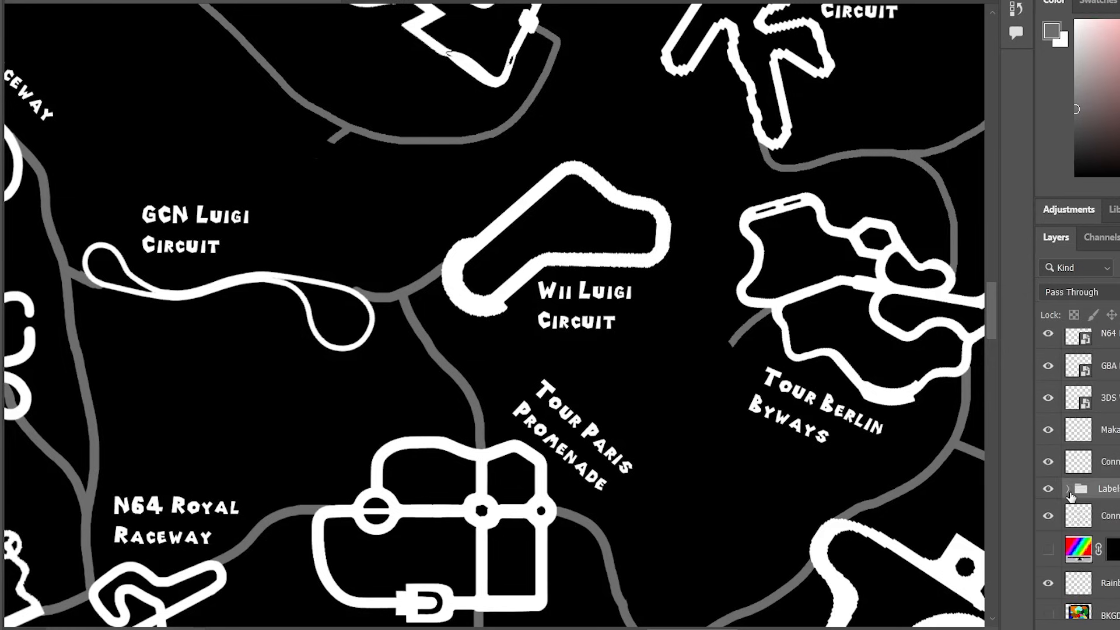
click(1085, 515)
Paint a curved gray road from the road east of Tour Paris Promenade northeast to the stub at Tour Berlin Byways.
scroll(735, 331, up, 2)
scroll(692, 415, up, 2)
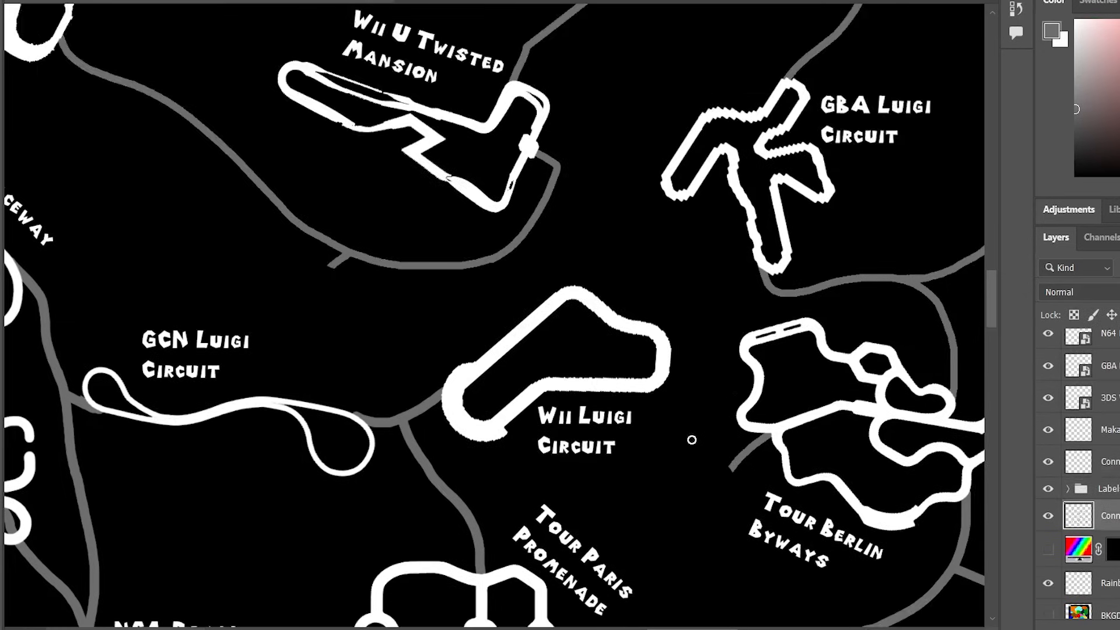
scroll(730, 457, down, 5)
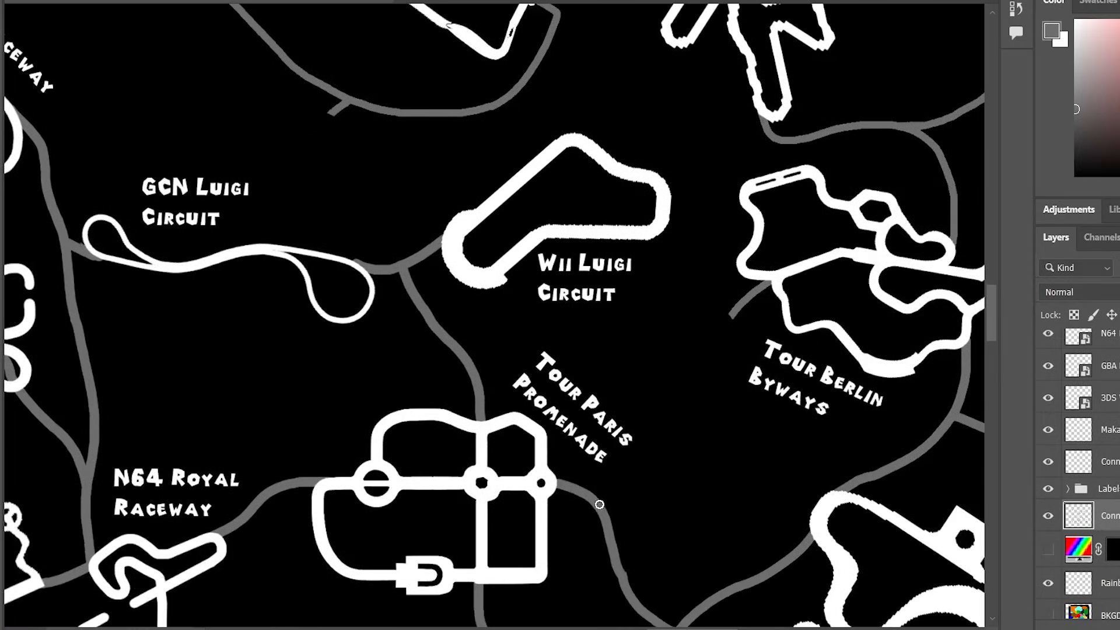
mouse_move(598, 507)
mouse_down()
mouse_move(669, 462)
mouse_move(704, 350)
mouse_move(745, 302)
mouse_up()
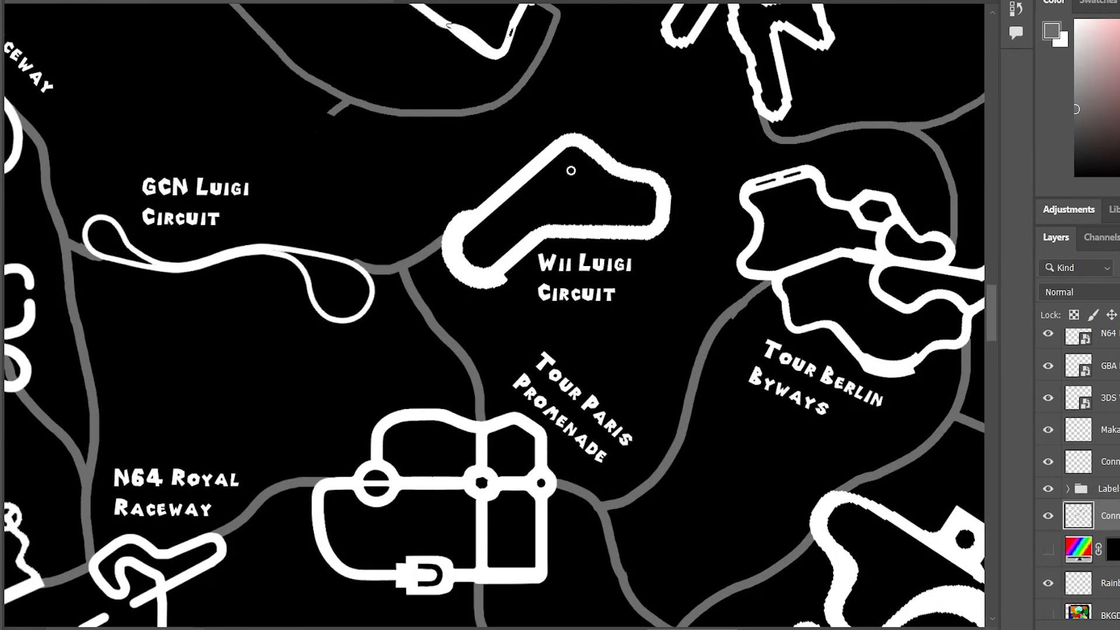
Paint gray roads from the stub below Wii U Twisted Mansion to the junction west of Wii Luigi Circuit and to the N64 Luigi Raceway road.
scroll(360, 249, up, 3)
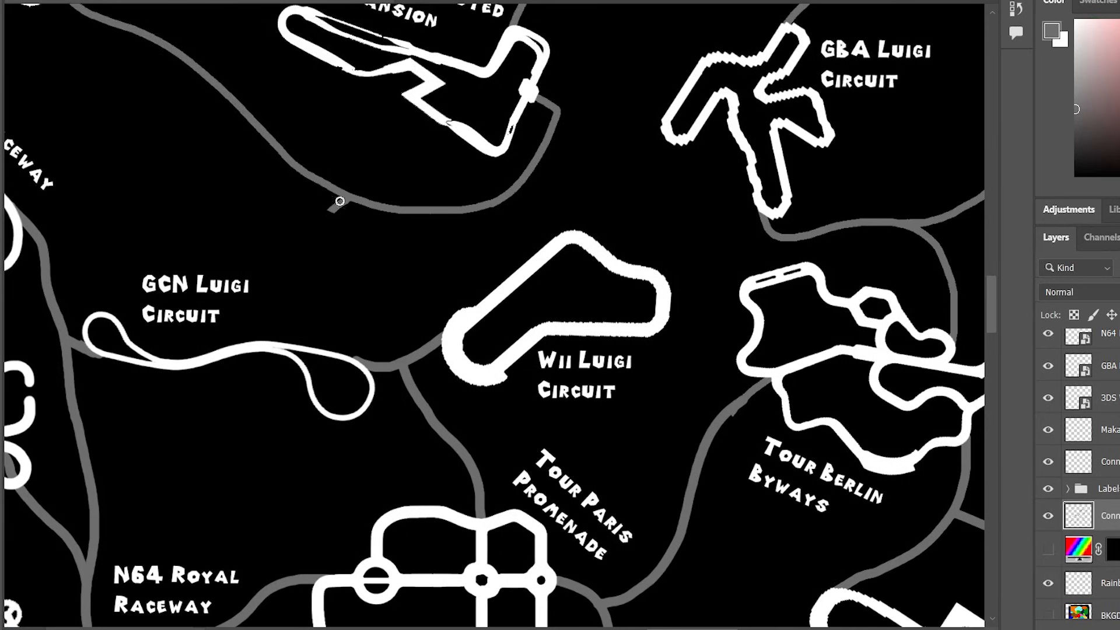
mouse_move(346, 198)
mouse_down()
mouse_move(314, 252)
mouse_move(399, 354)
mouse_up()
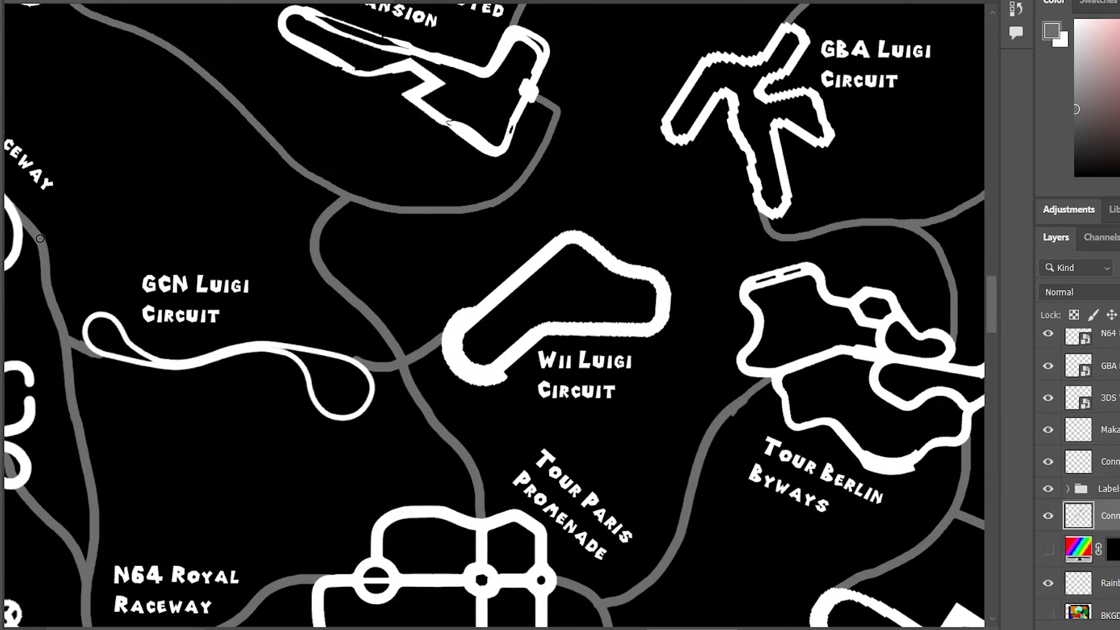
mouse_move(40, 238)
mouse_down()
mouse_move(107, 244)
mouse_move(317, 217)
mouse_up()
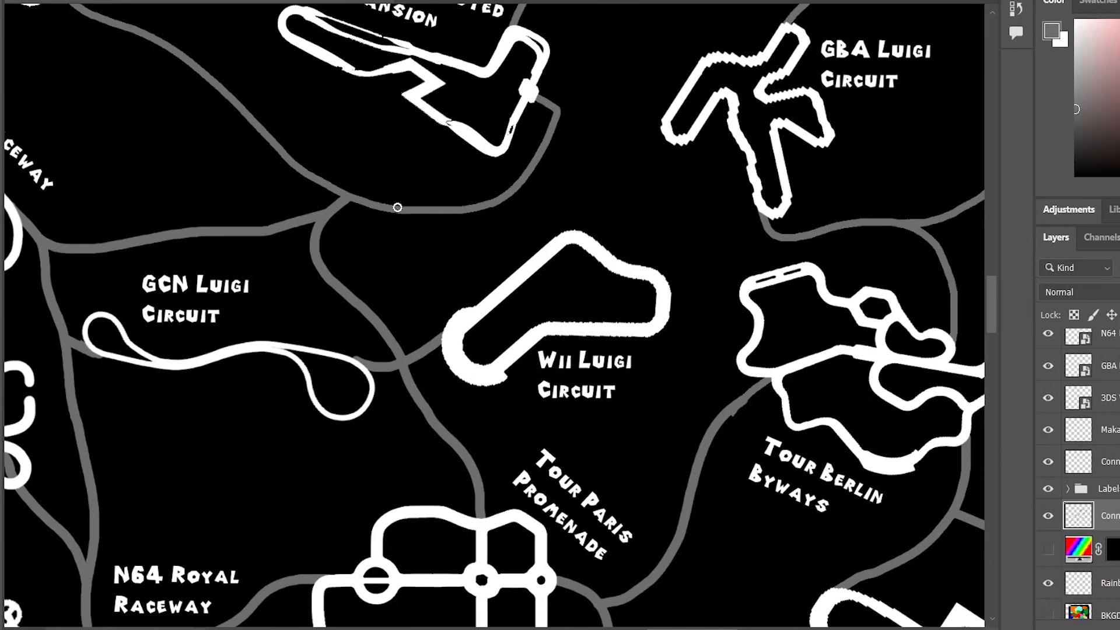
Paint a gray road from the top of Wii Luigi Circuit to GBA Luigi Circuit, and join Wii U Twisted Mansion's east side to it.
scroll(600, 347, up, 2)
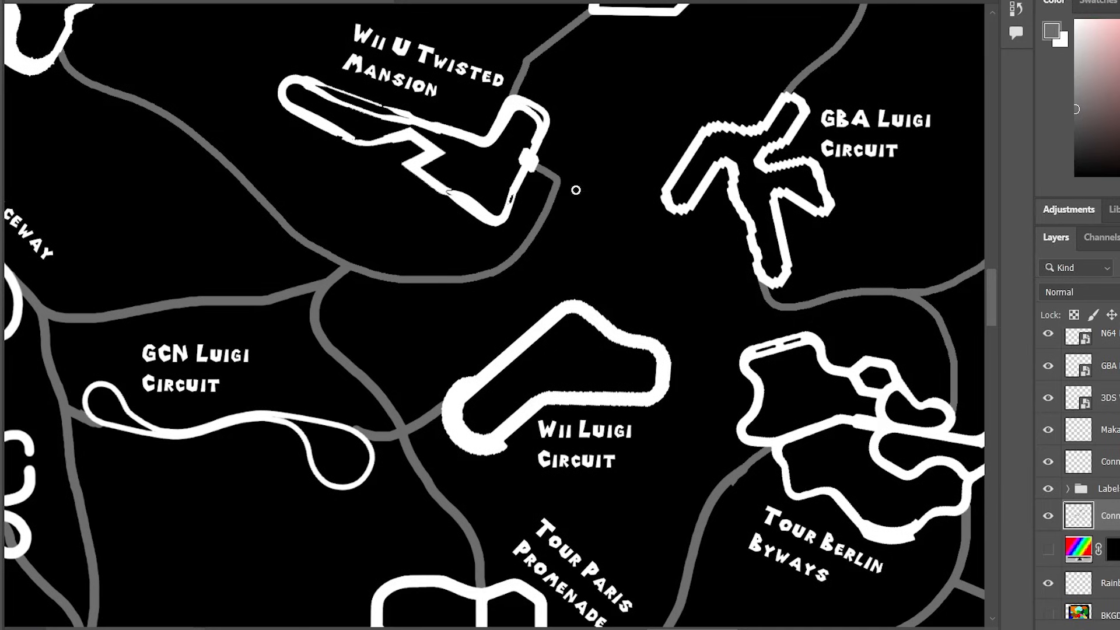
mouse_move(560, 312)
mouse_down()
mouse_move(607, 276)
mouse_move(665, 192)
mouse_up()
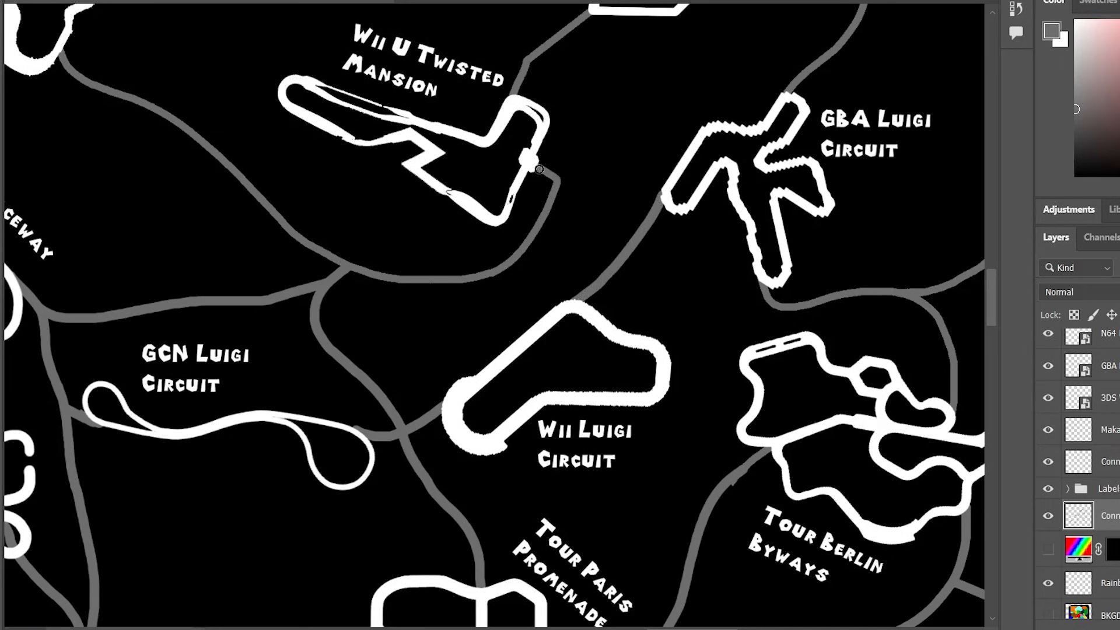
drag(539, 169, 631, 234)
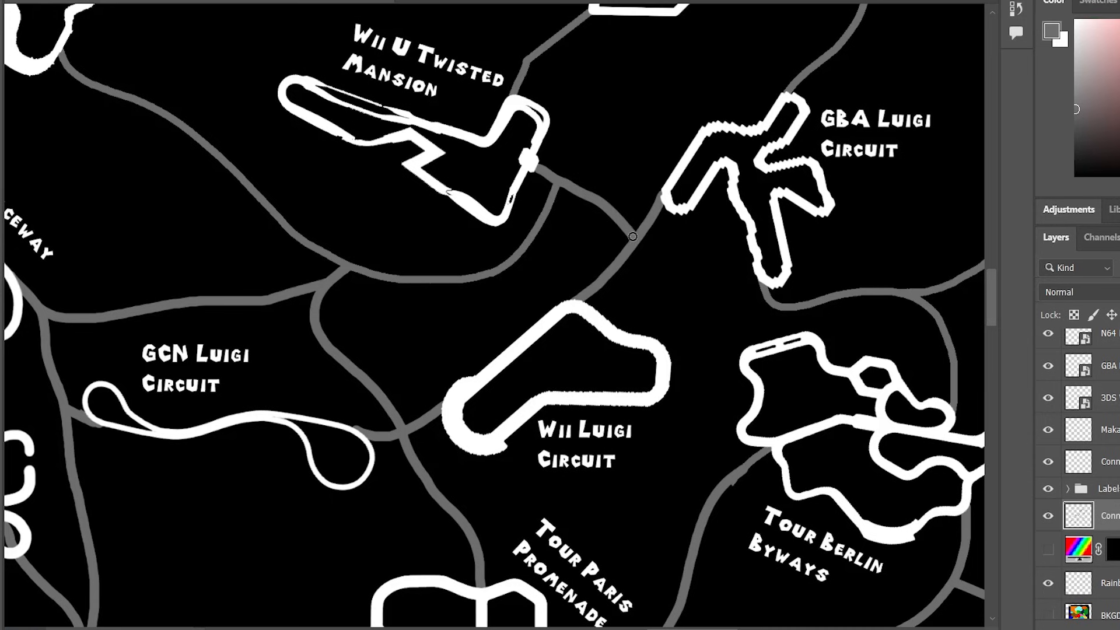
Paint a short gray road from Wii Luigi Circuit's southeast corner to the road between Tour Paris Promenade and Tour Berlin Byways.
scroll(443, 202, up, 1)
scroll(843, 453, down, 3)
scroll(843, 454, down, 2)
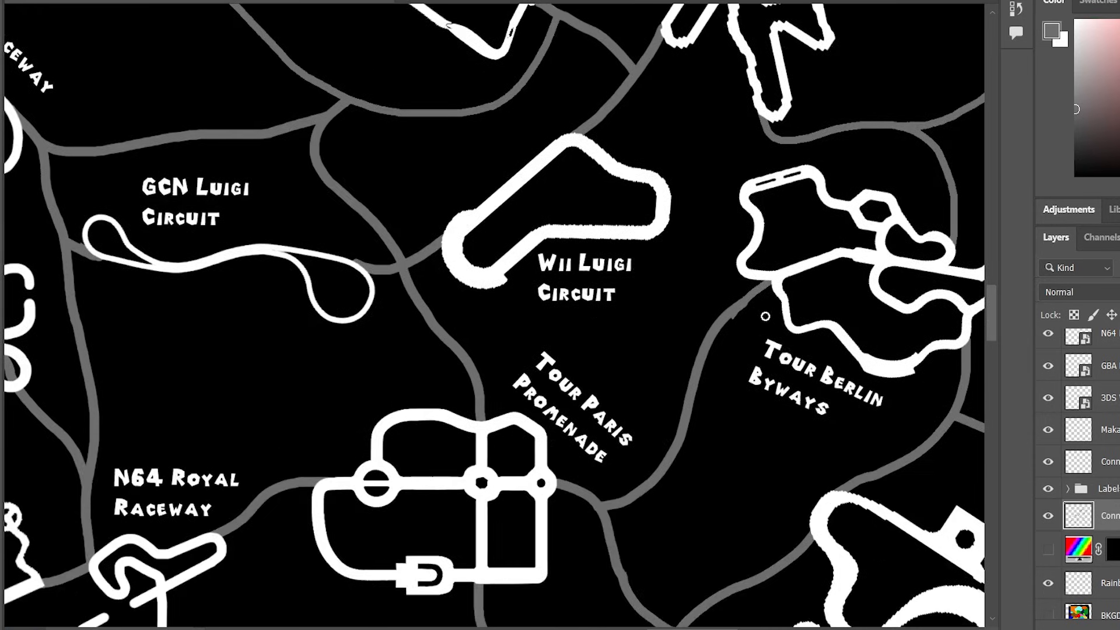
scroll(653, 369, up, 2)
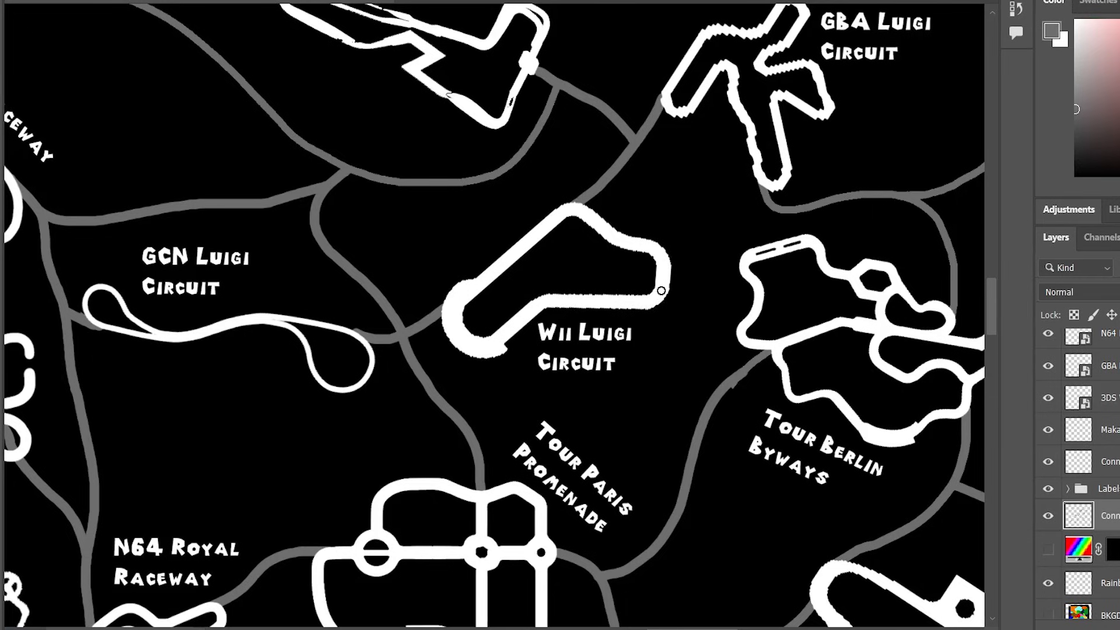
mouse_move(663, 288)
mouse_down()
mouse_move(671, 345)
mouse_move(715, 397)
mouse_up()
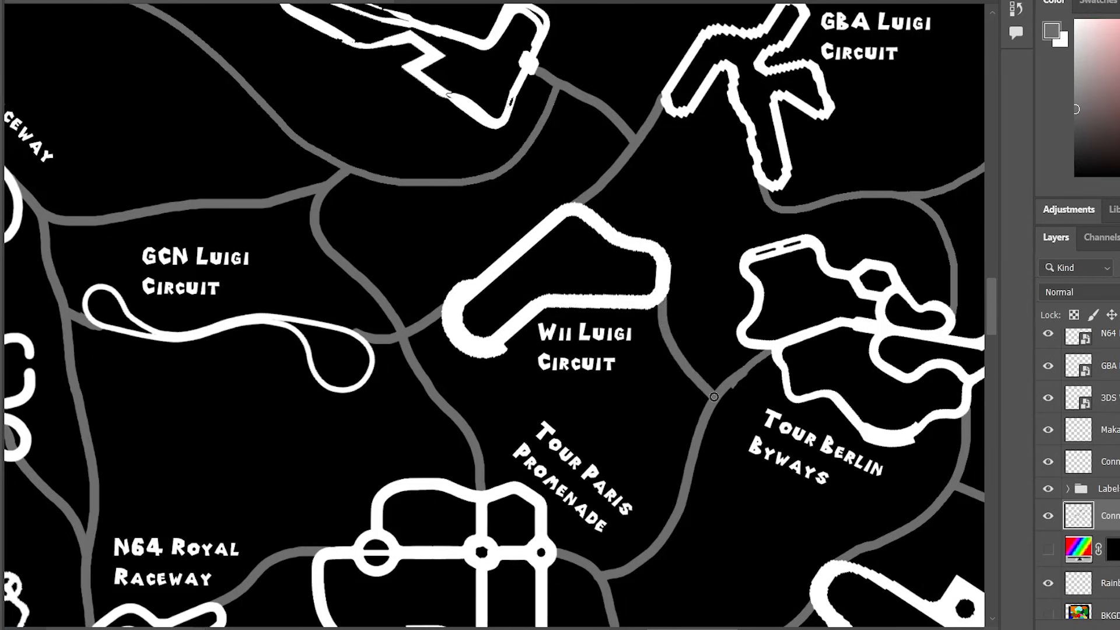
Review the road network and labels across the Luigi, Peach and Mario areas and the map's eastern side.
scroll(683, 453, down, 4)
scroll(74, 412, up, 3)
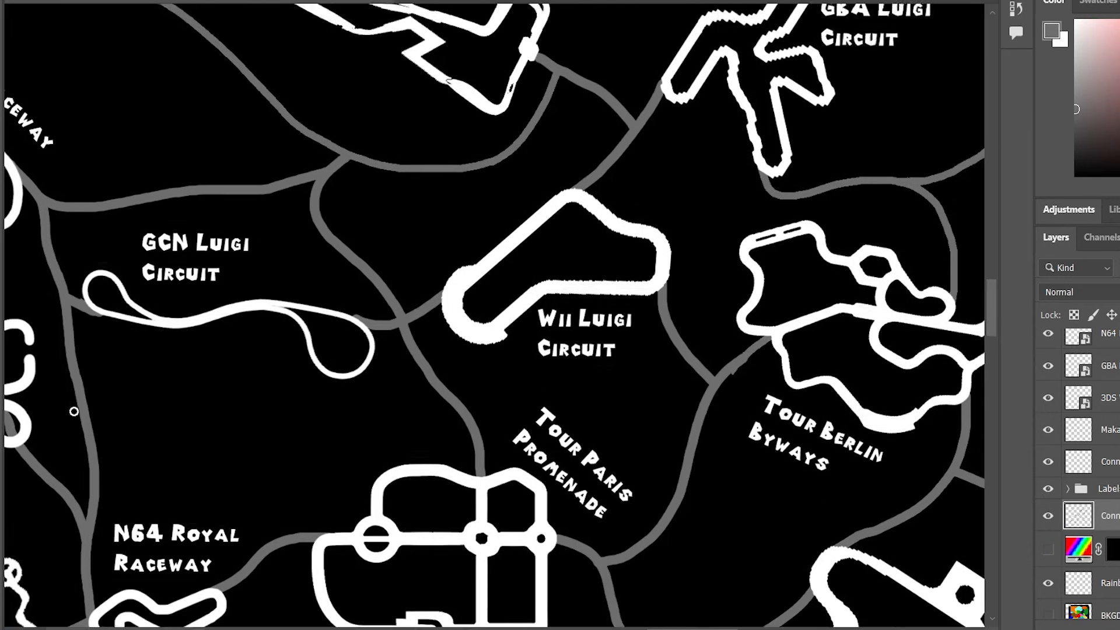
scroll(74, 412, up, 1)
key(z)
drag(229, 446, 138, 454)
scroll(219, 411, down, 8)
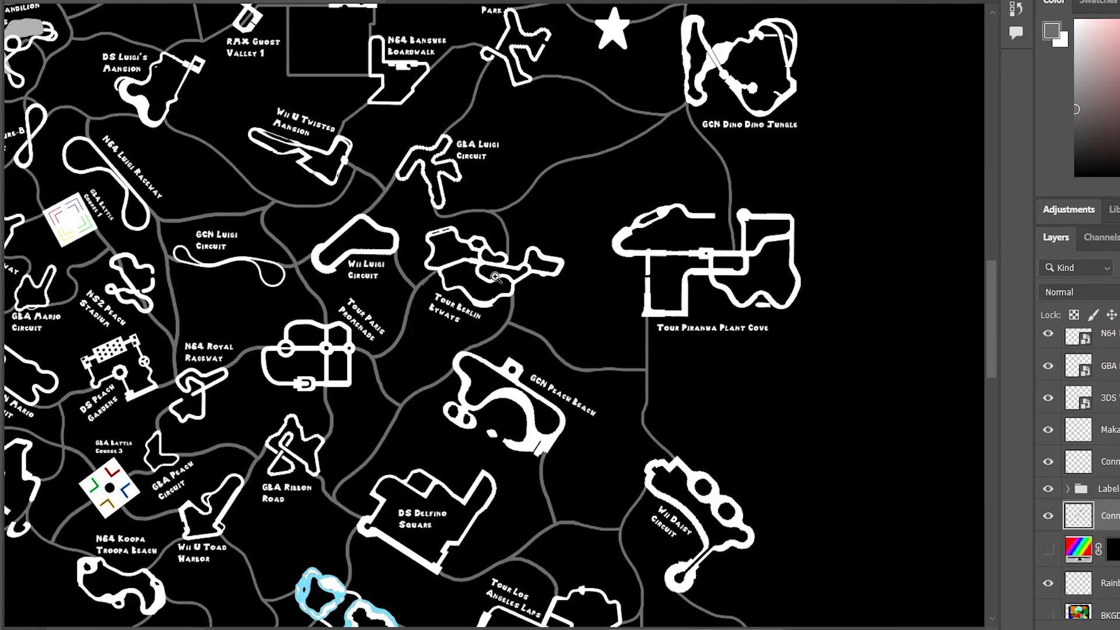
scroll(481, 354, up, 3)
scroll(481, 468, down, 3)
scroll(482, 465, up, 3)
scroll(568, 584, down, 3)
scroll(372, 532, down, 3)
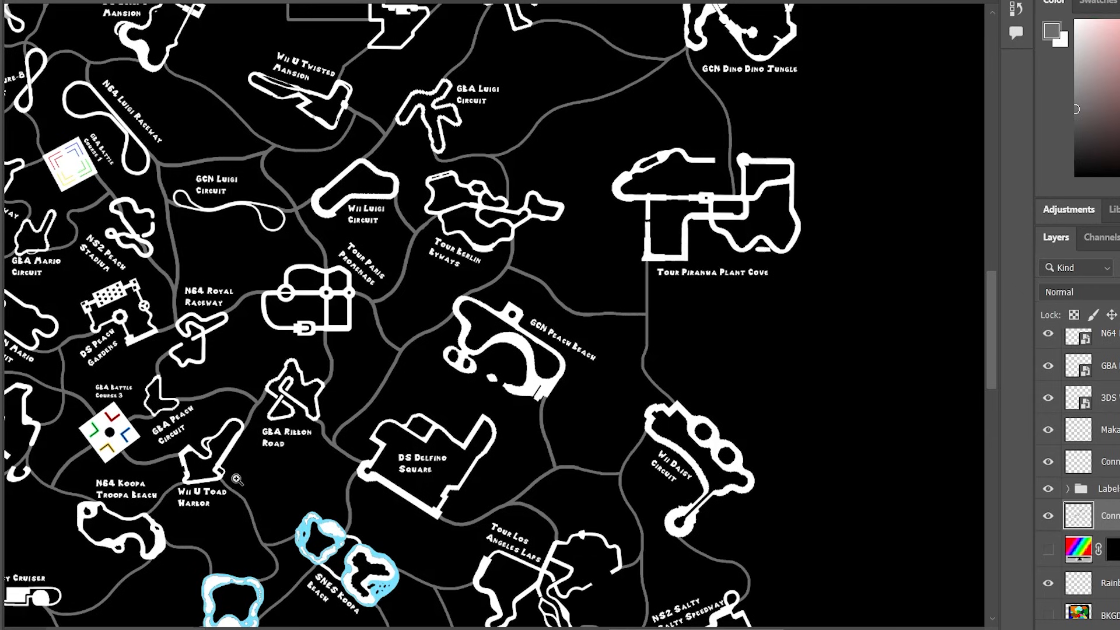
scroll(237, 479, down, 3)
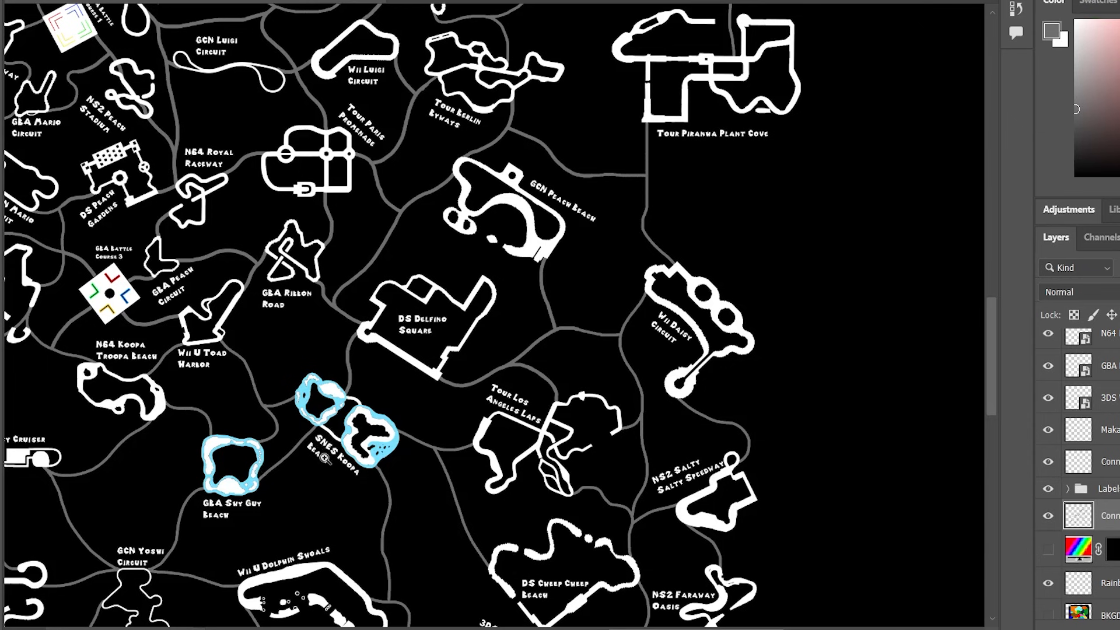
scroll(341, 592, up, 3)
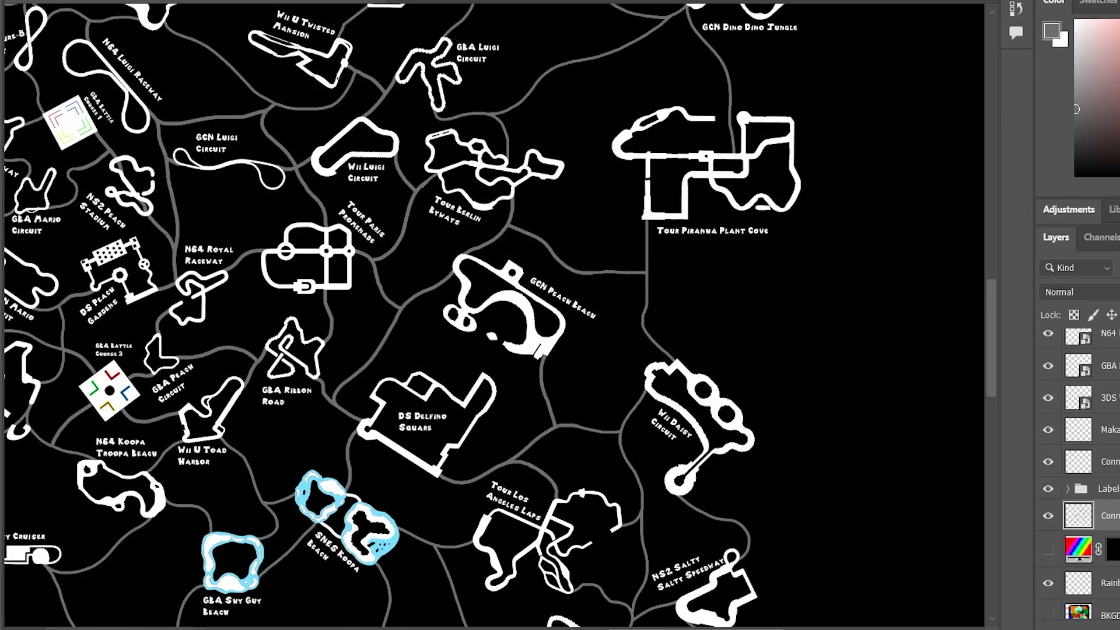
scroll(540, 624, left, 10)
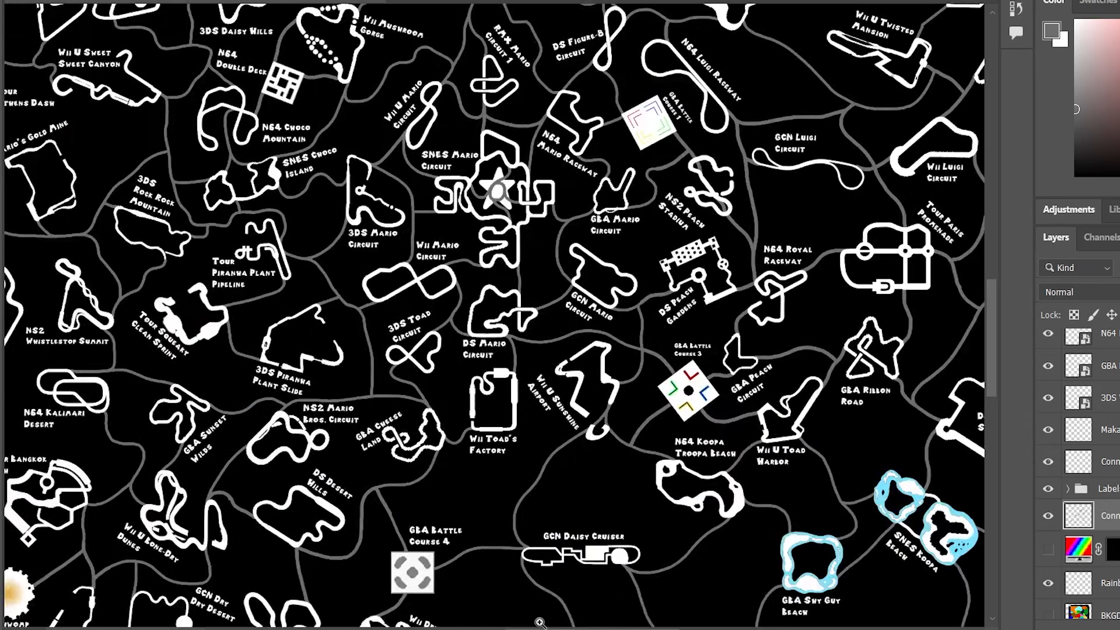
Inspect the road network and labels from Tour Piranha Plant Cove across the Mario and Luigi tracks up to the northern snow tracks.
scroll(540, 623, right, 14)
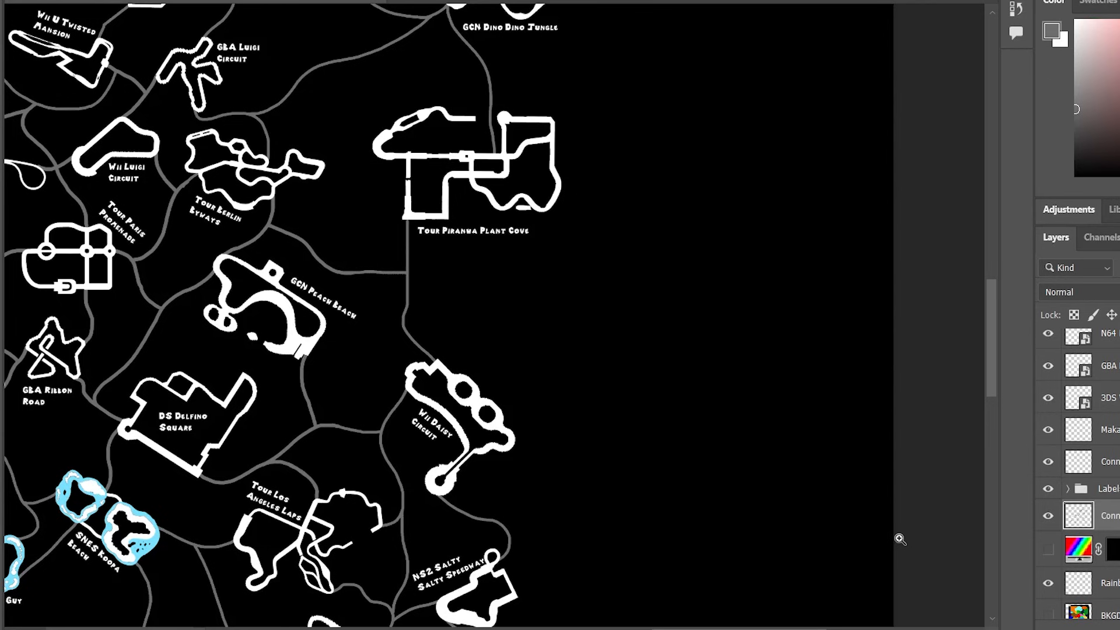
drag(749, 629, 608, 629)
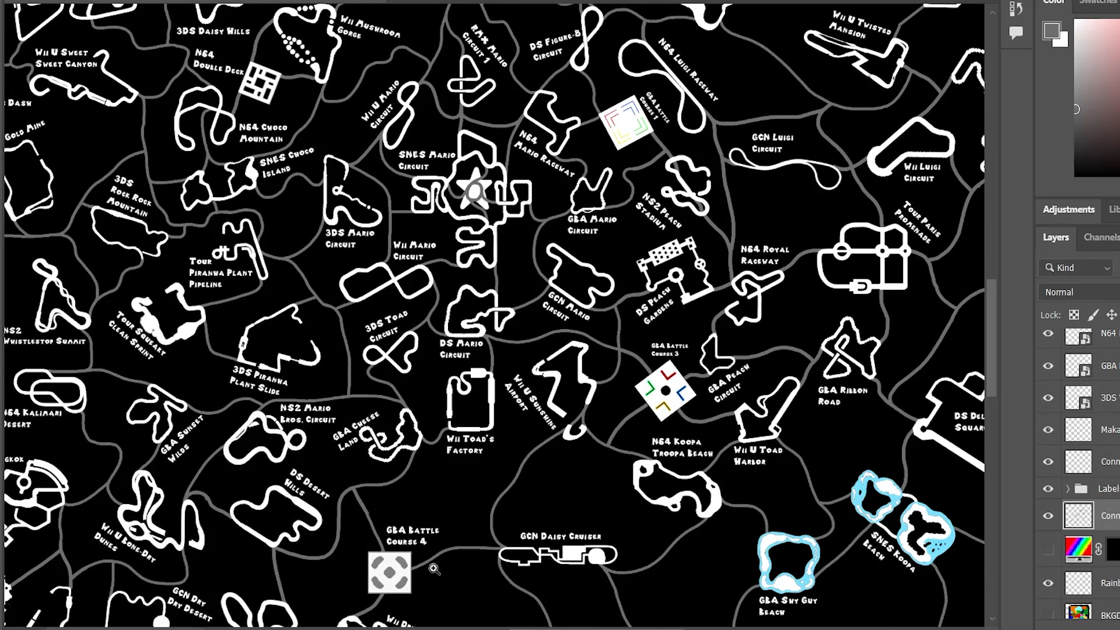
scroll(482, 554, left, 5)
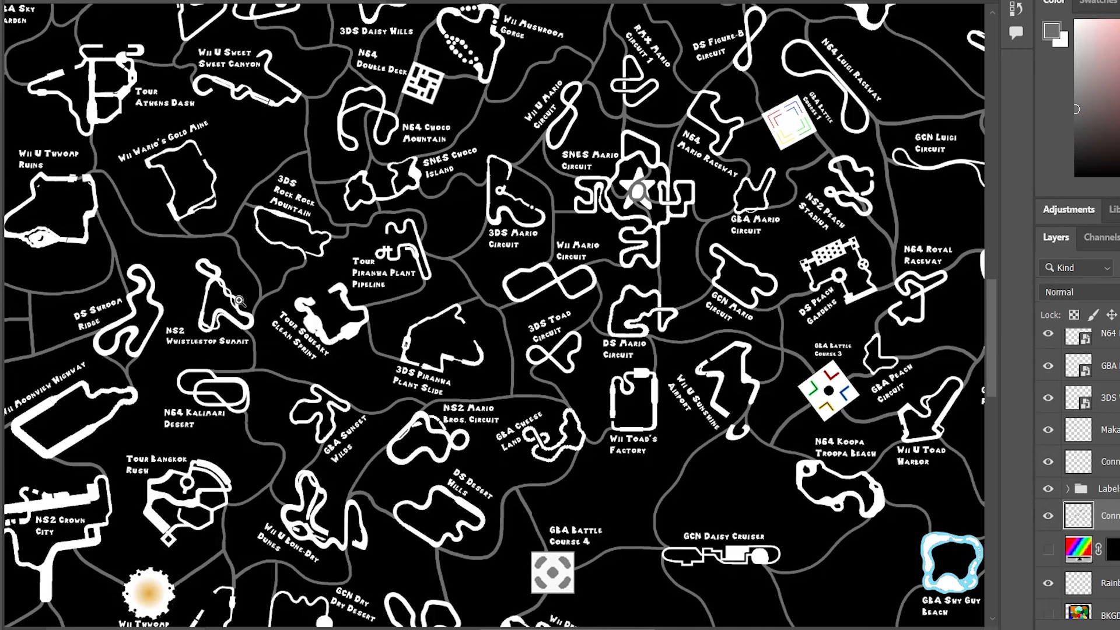
scroll(279, 224, up, 5)
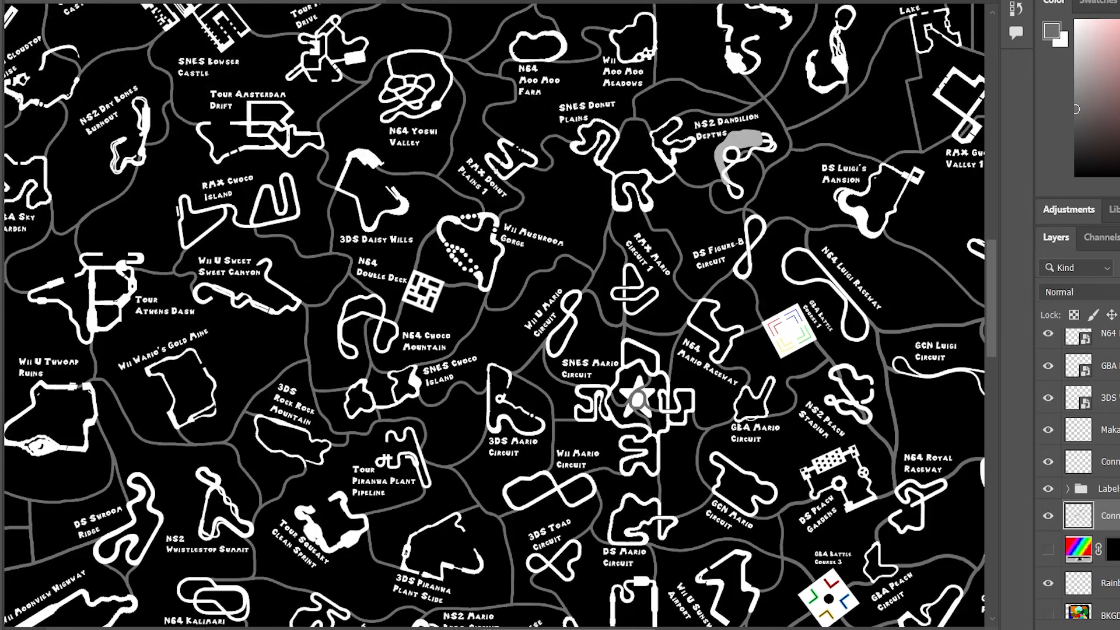
scroll(641, 270, right, 5)
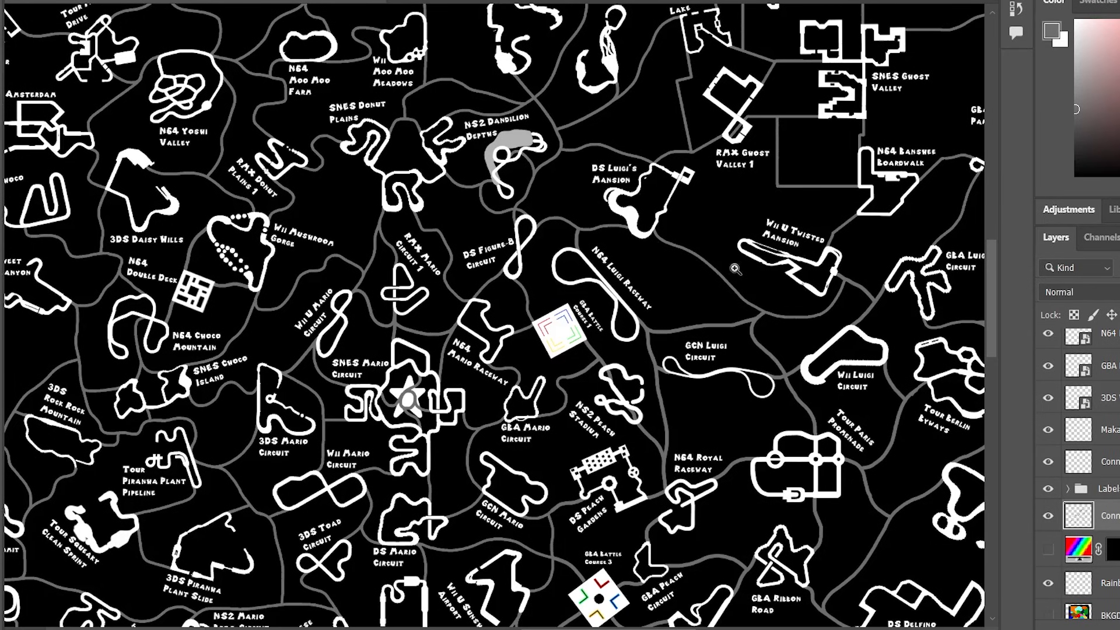
scroll(735, 269, up, 5)
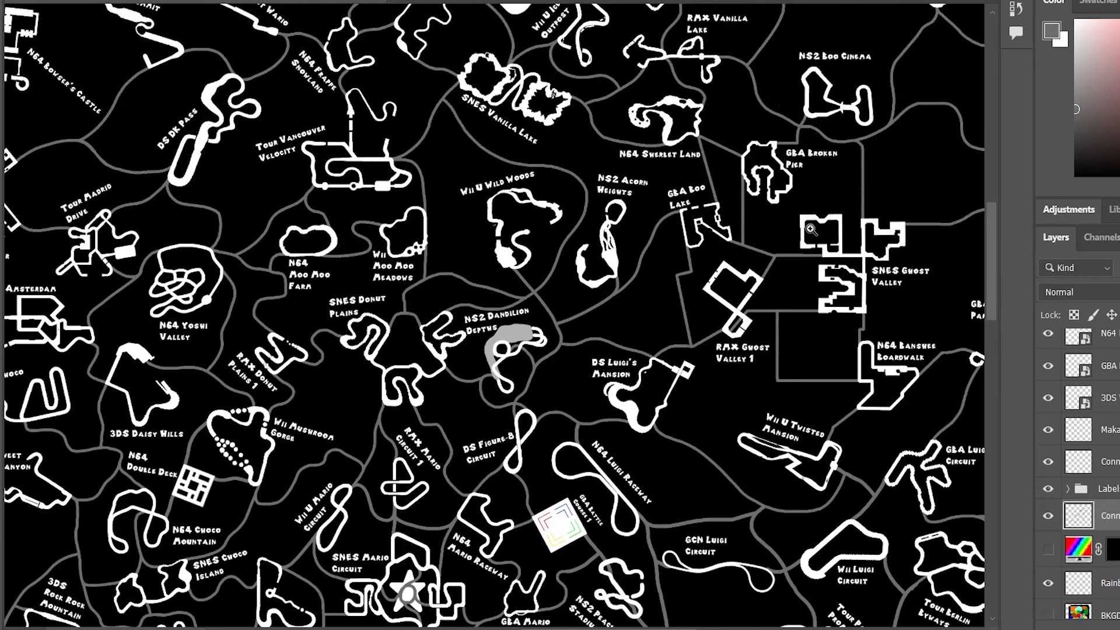
scroll(687, 334, up, 5)
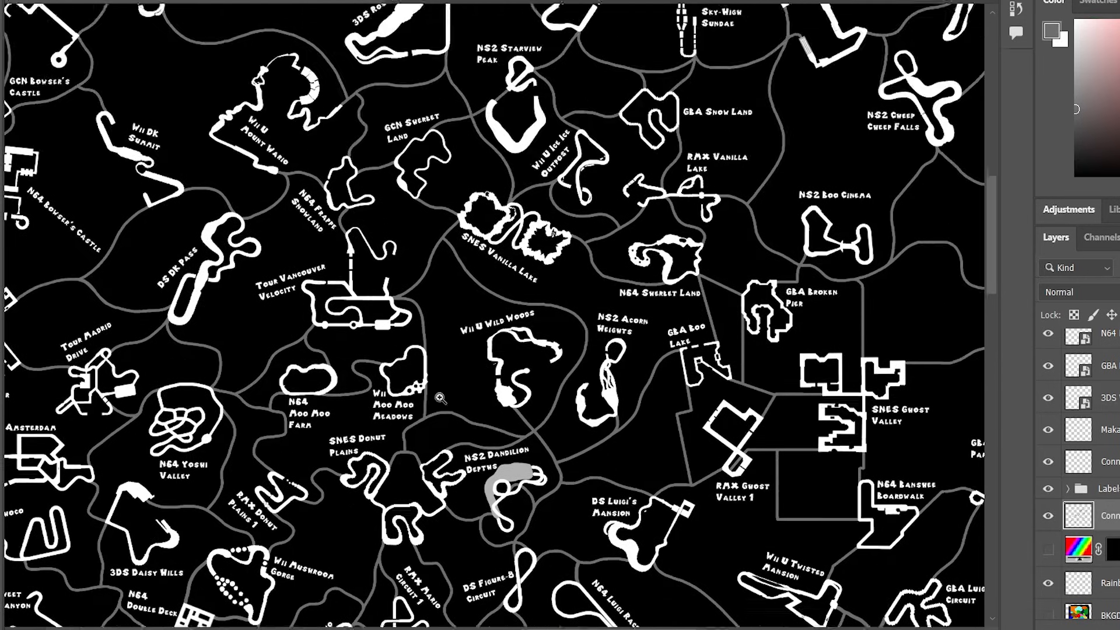
scroll(328, 170, up, 1)
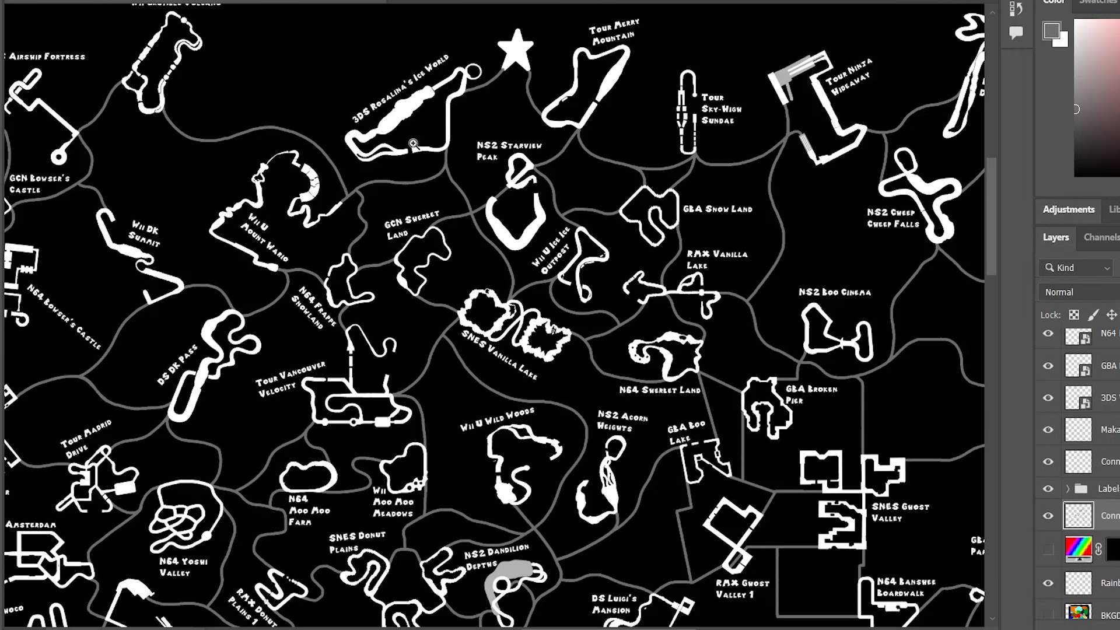
Check the roads and labels from Wii U Wild Woods south through the Peach tracks to GCN Yoshi Circuit and Wii U Dolphin Shoals.
scroll(413, 143, down, 10)
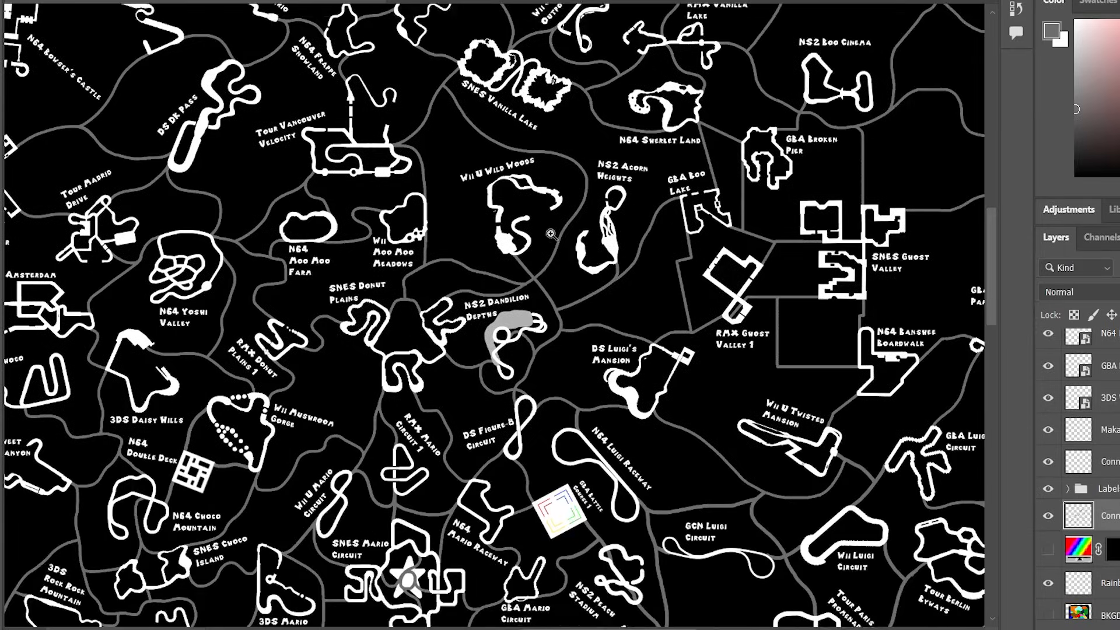
scroll(571, 231, down, 8)
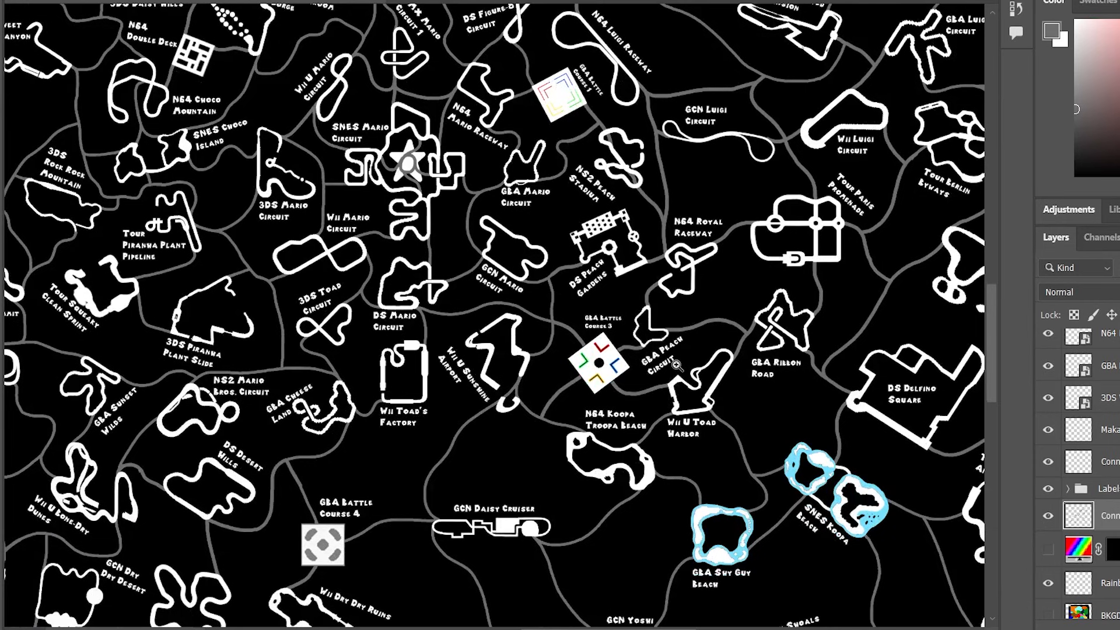
scroll(677, 365, down, 7)
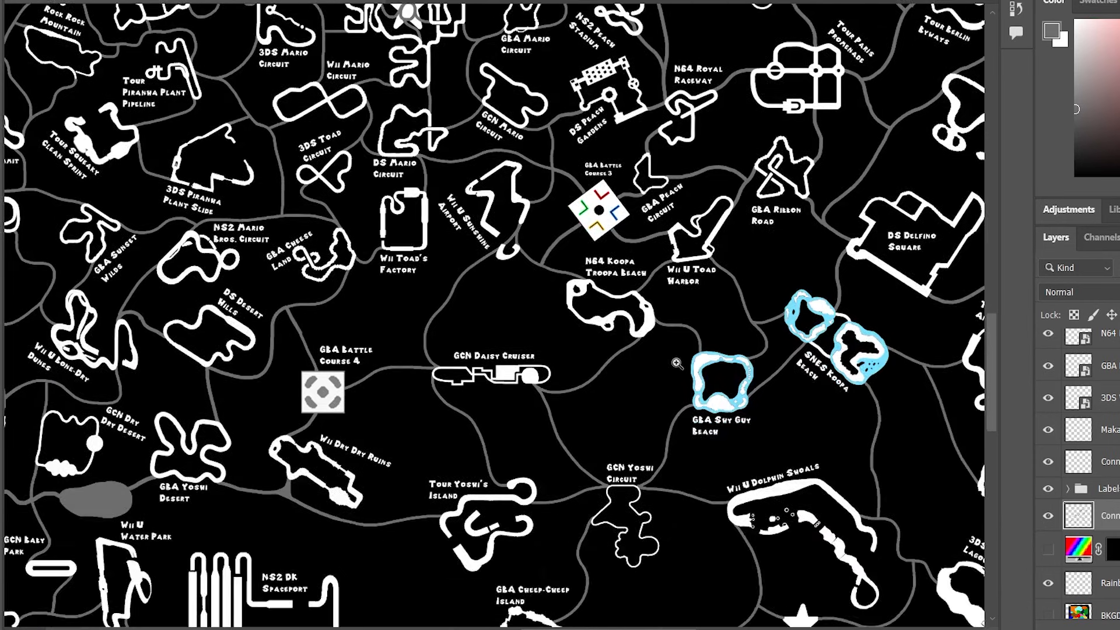
scroll(437, 343, down, 2)
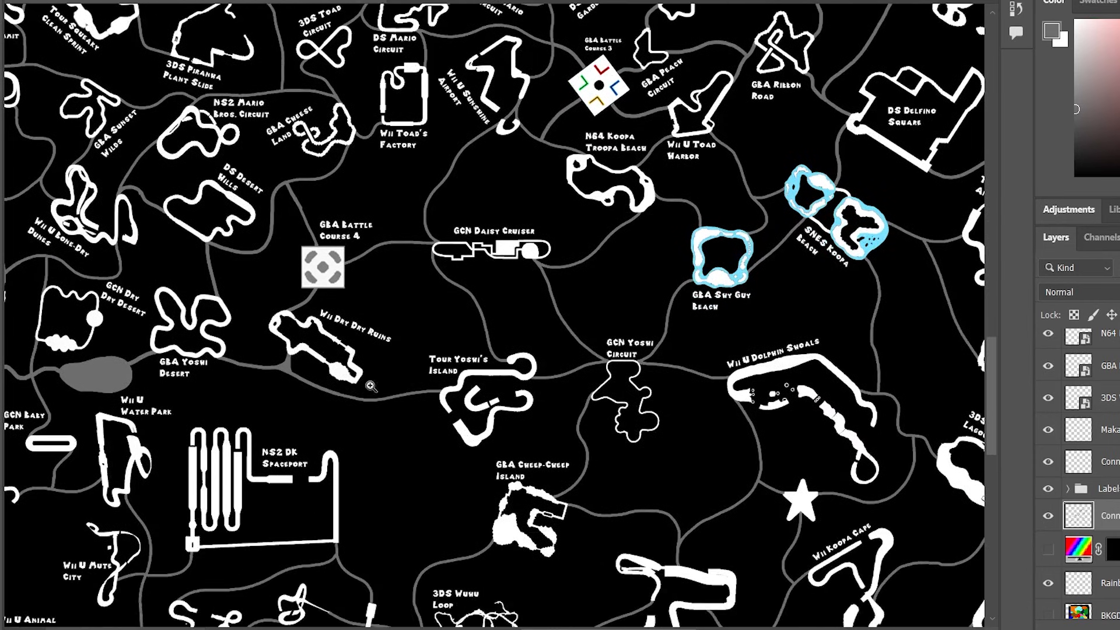
scroll(618, 442, up, 6)
scroll(657, 449, up, 7)
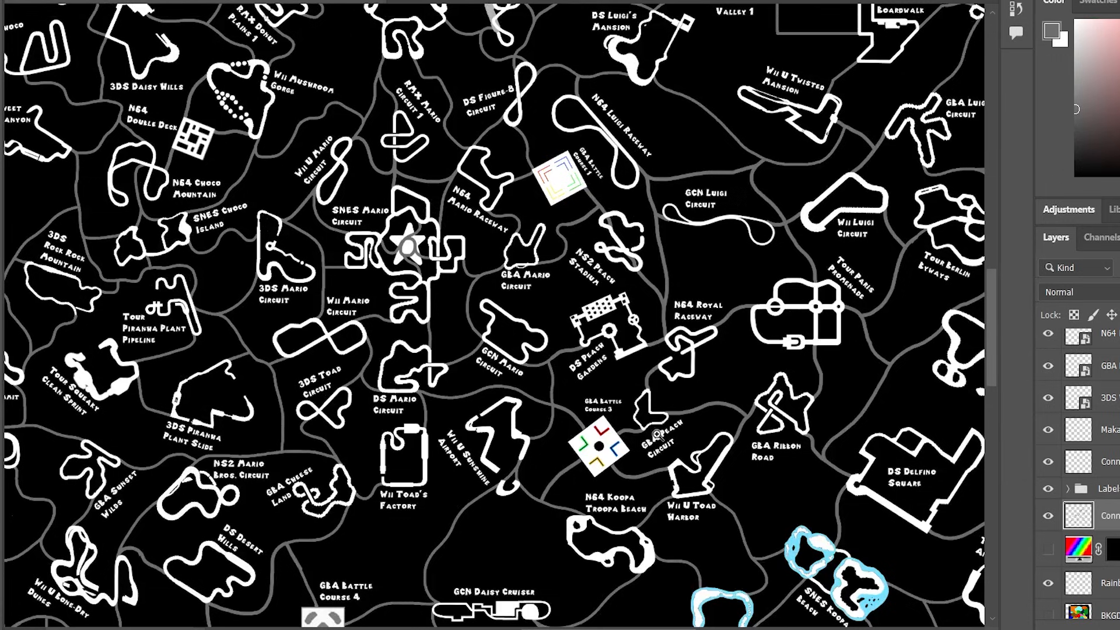
scroll(657, 434, up, 2)
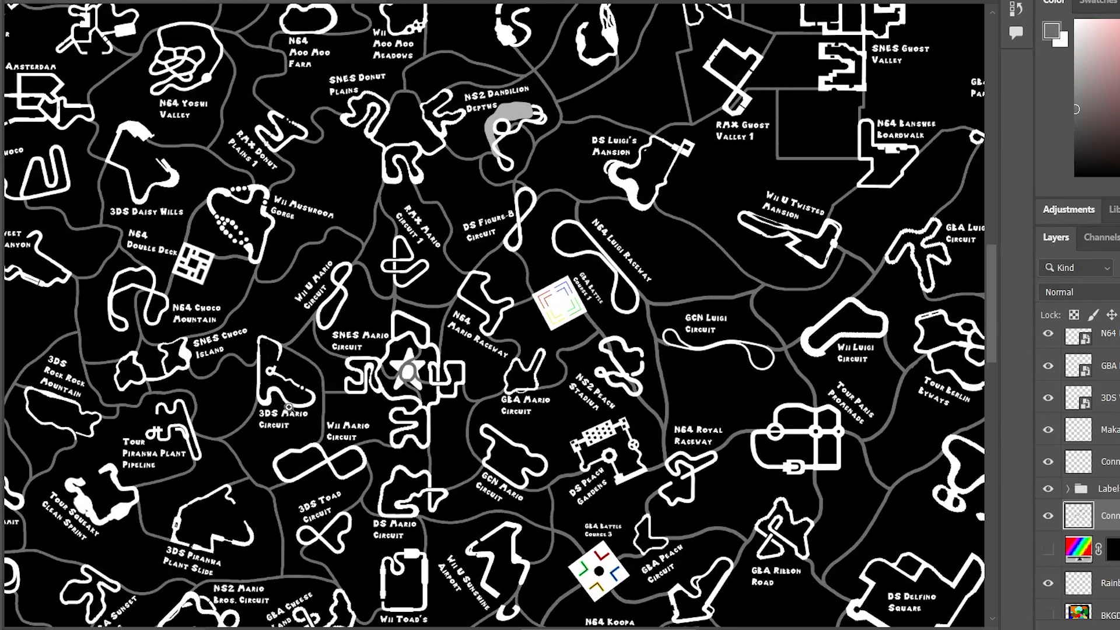
Examine the western tracks around Tour London Loop and the Wario stadiums, and fit the whole map on screen.
scroll(496, 315, left, 10)
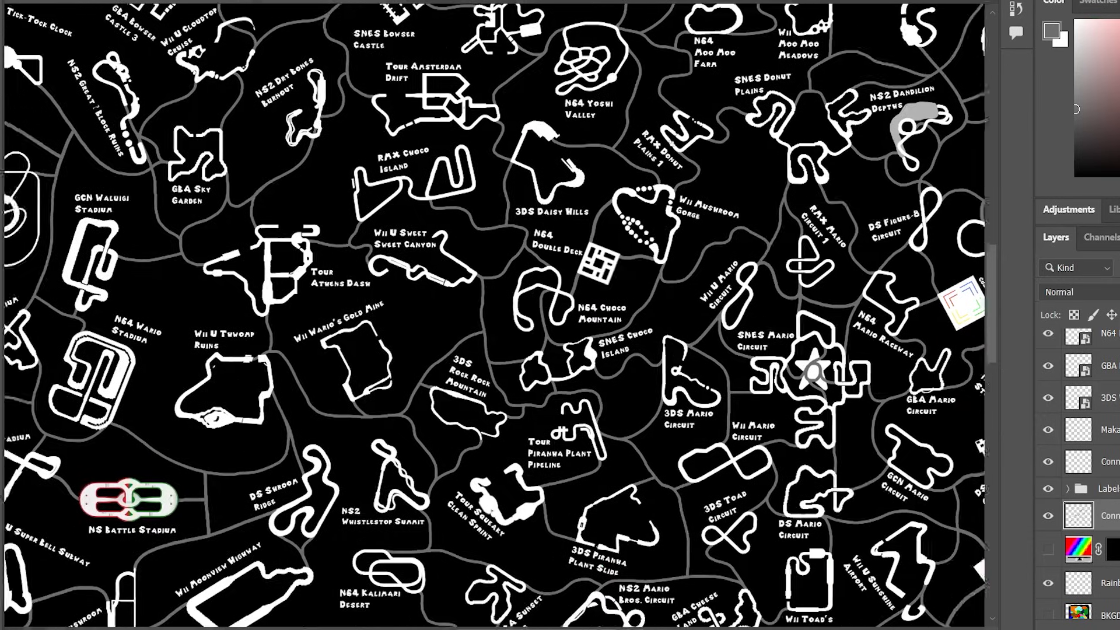
scroll(495, 315, left, 9)
scroll(335, 383, up, 3)
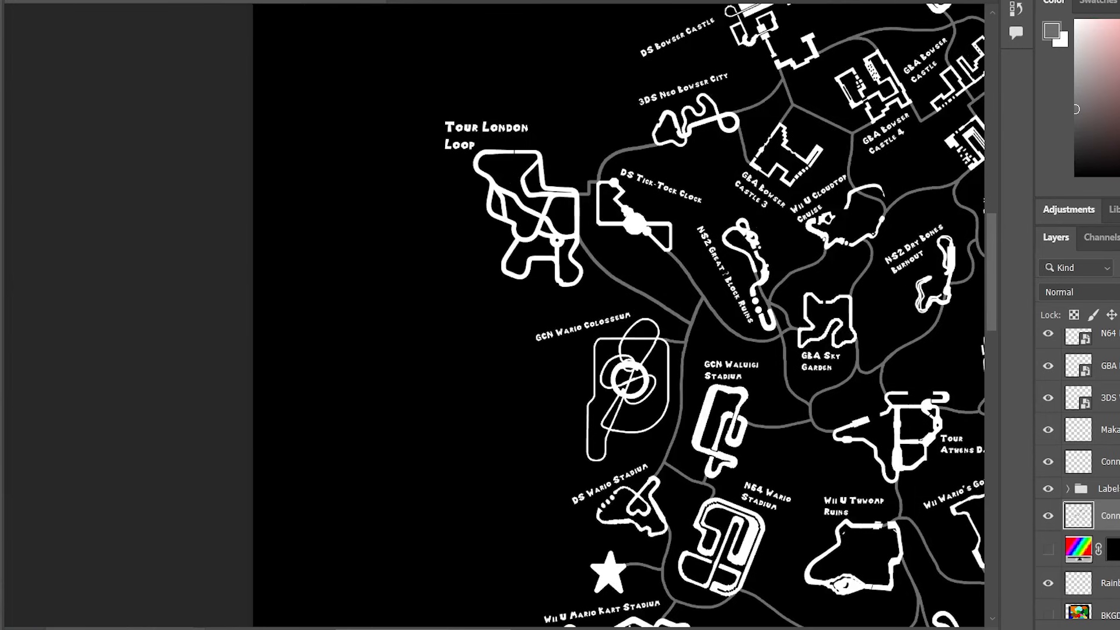
scroll(713, 283, right, 12)
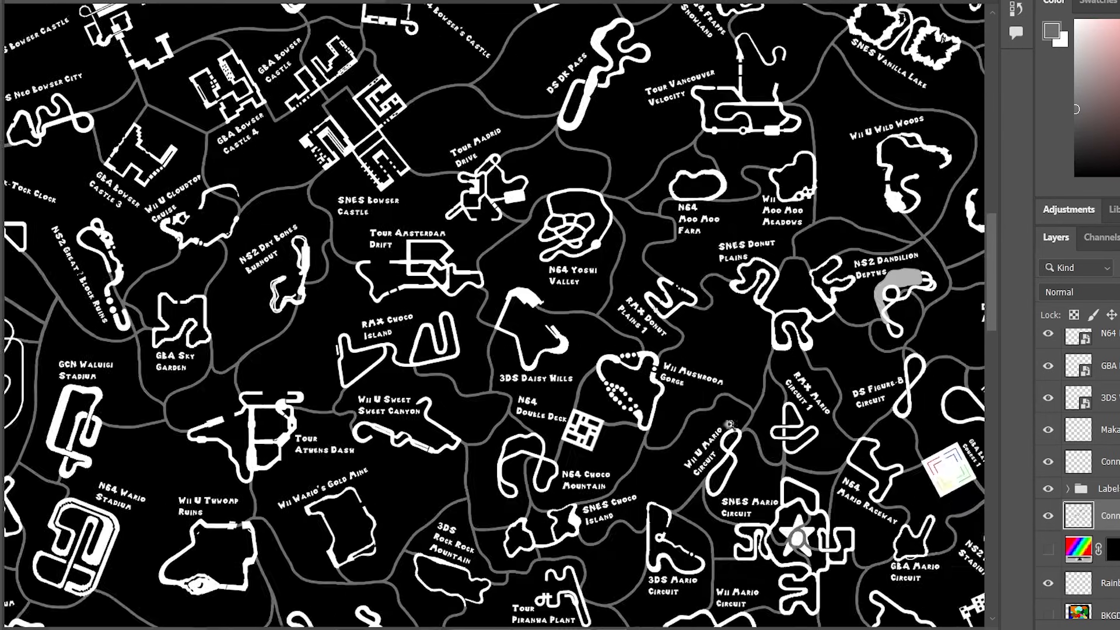
scroll(595, 561, down, 3)
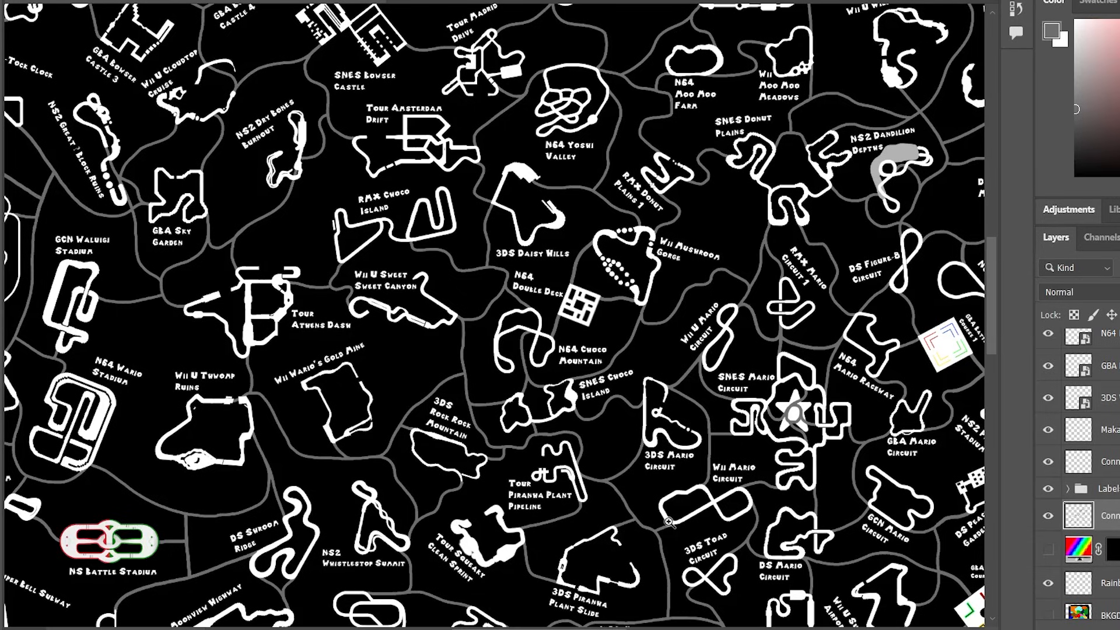
drag(547, 441, 489, 453)
right_click(518, 426)
click(546, 434)
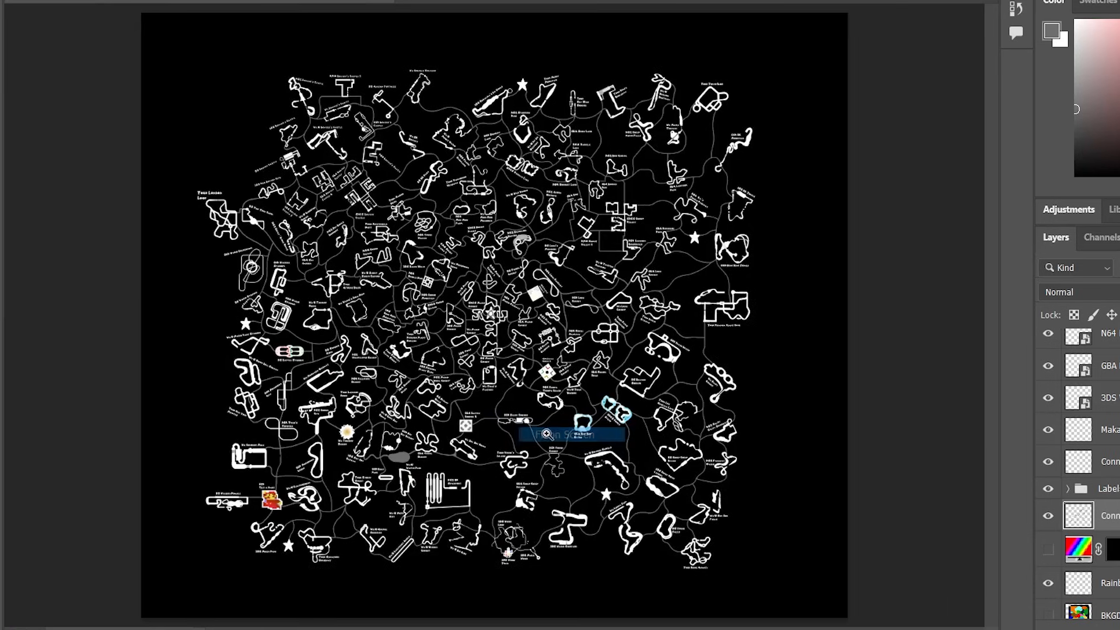